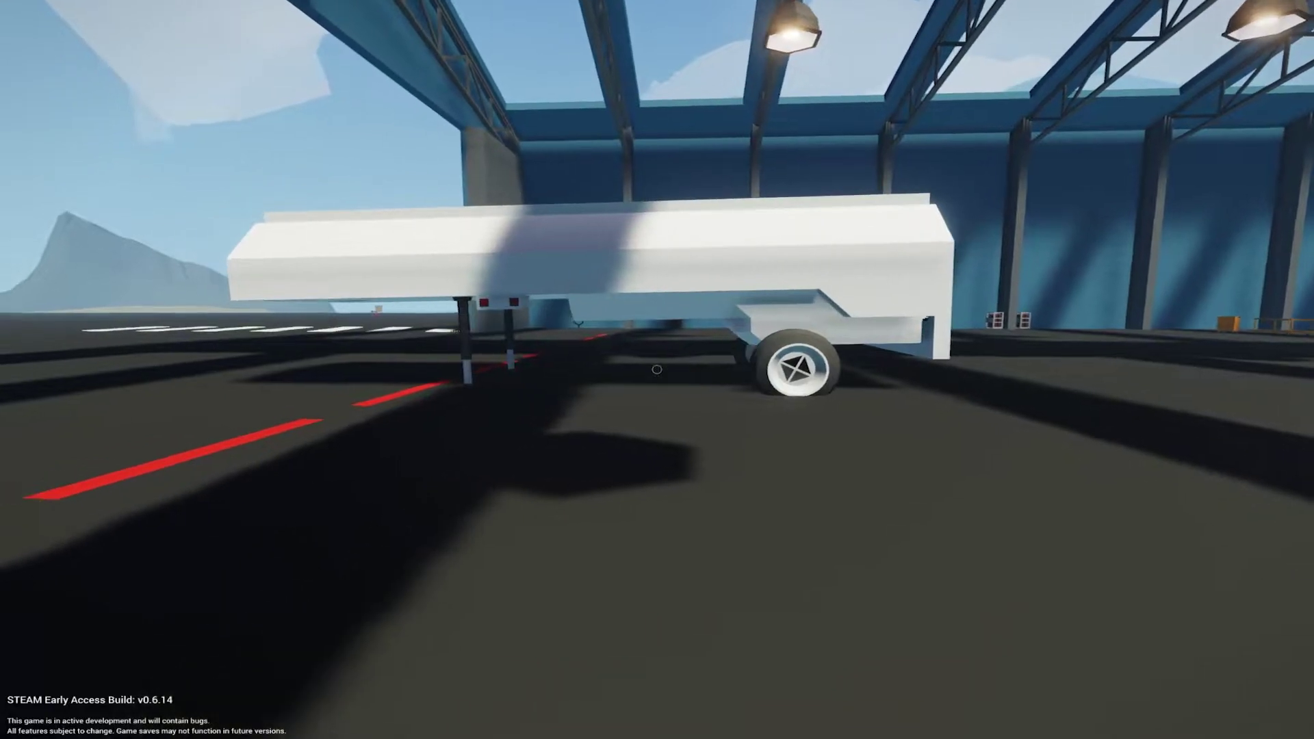
- Walk around the trailer in first-person to inspect its wheels, landing legs and rear
{"action": "key", "text": "w"}
{"action": "key", "text": "s"}
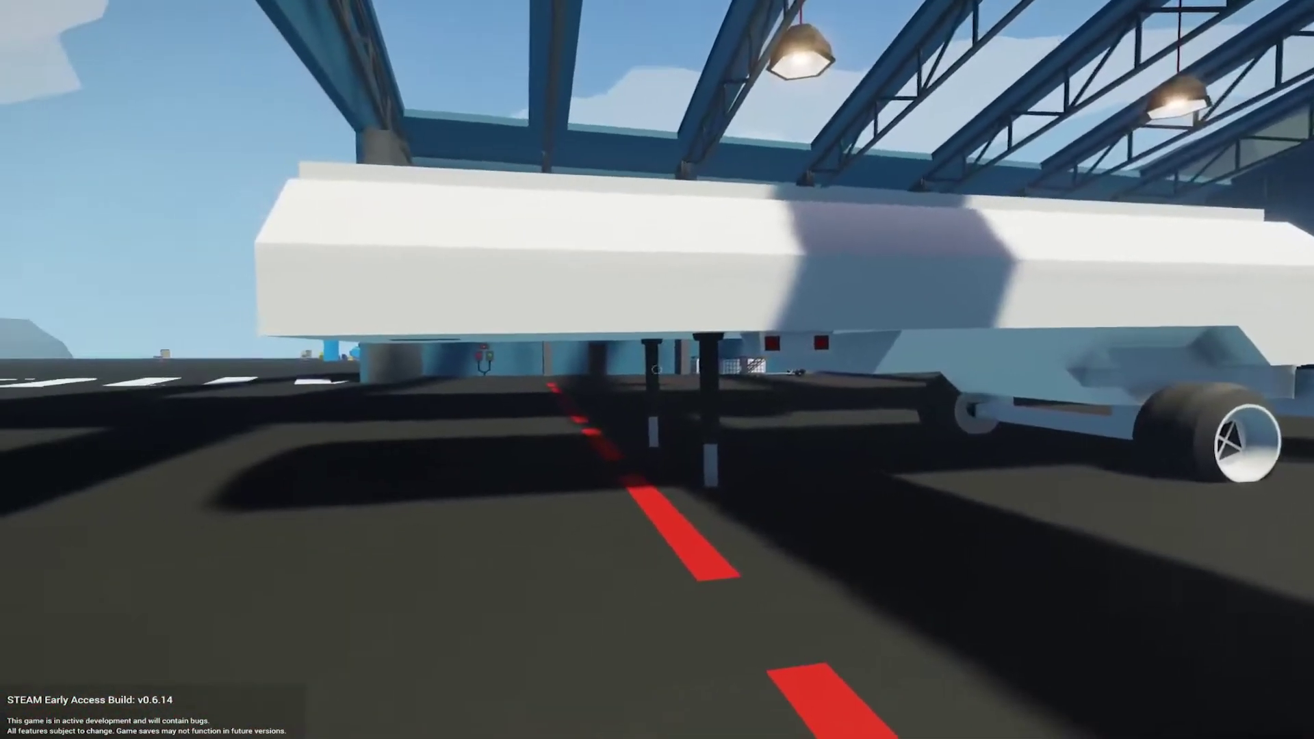
{"action": "key", "text": "s"}
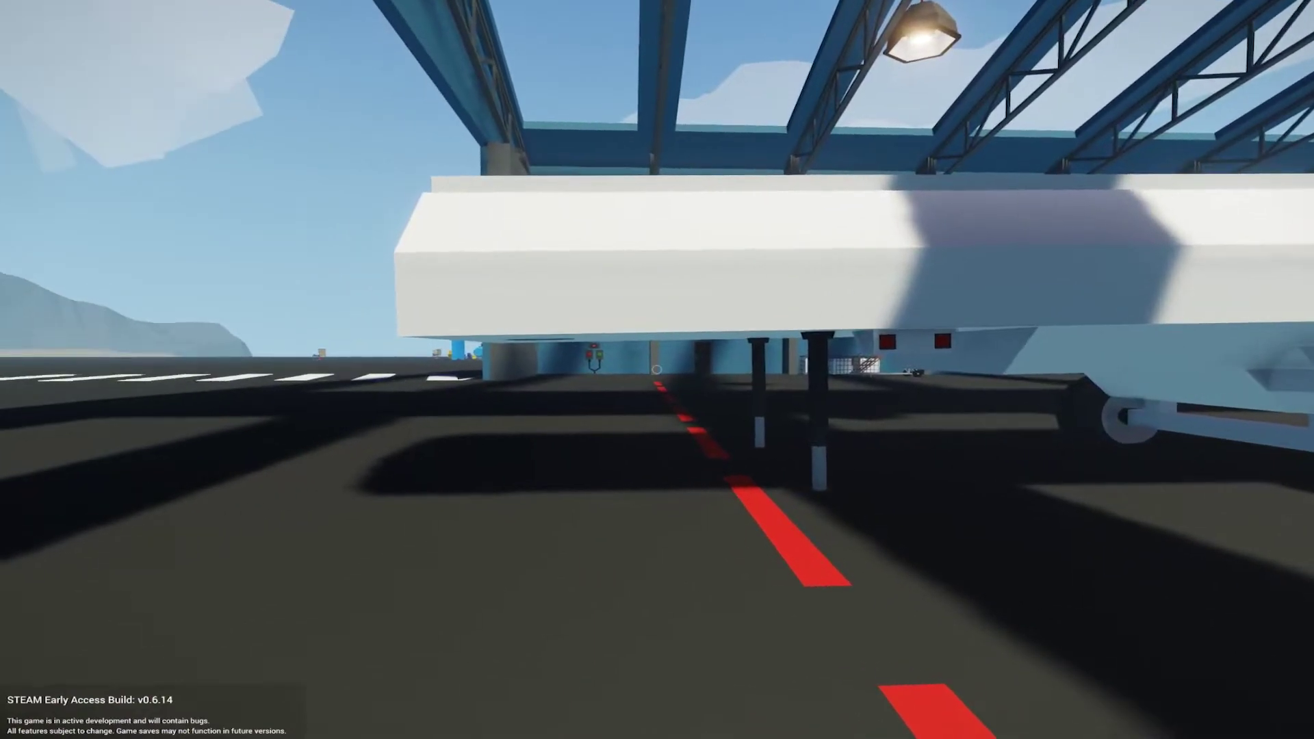
{"action": "key", "text": "a"}
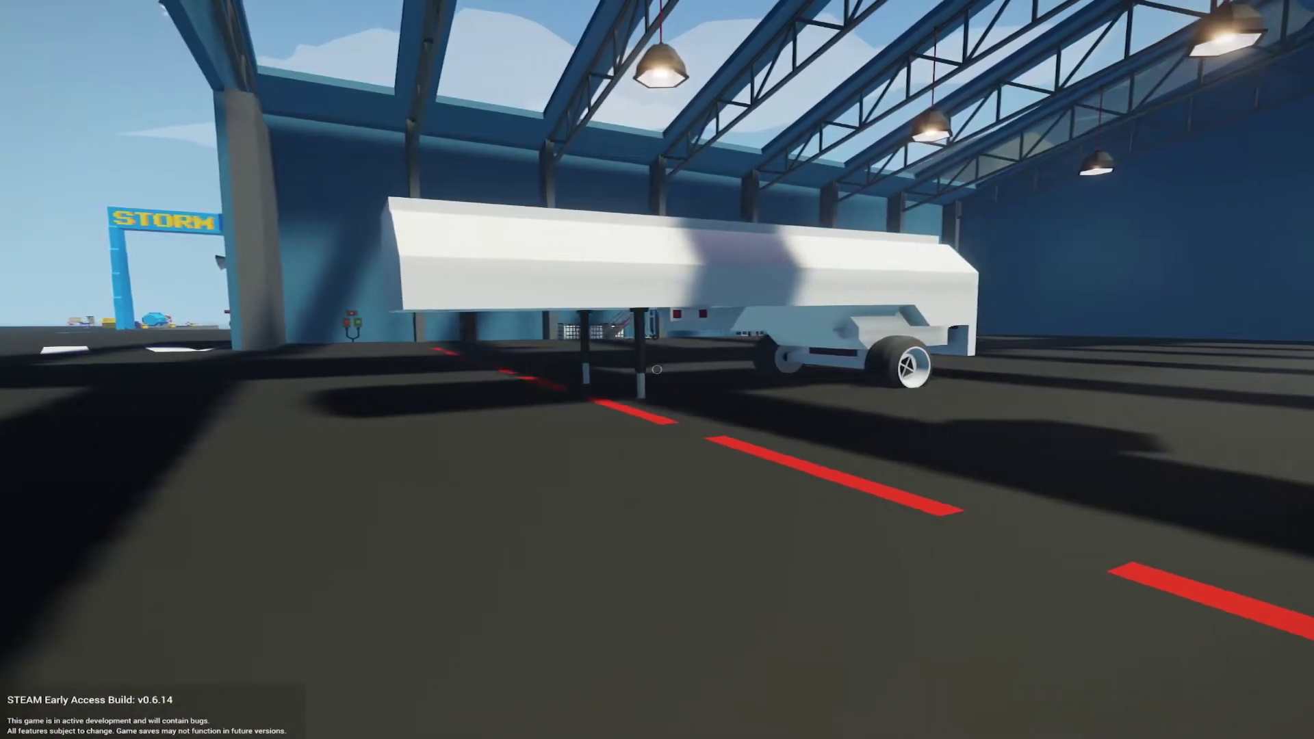
{"action": "key", "text": "d"}
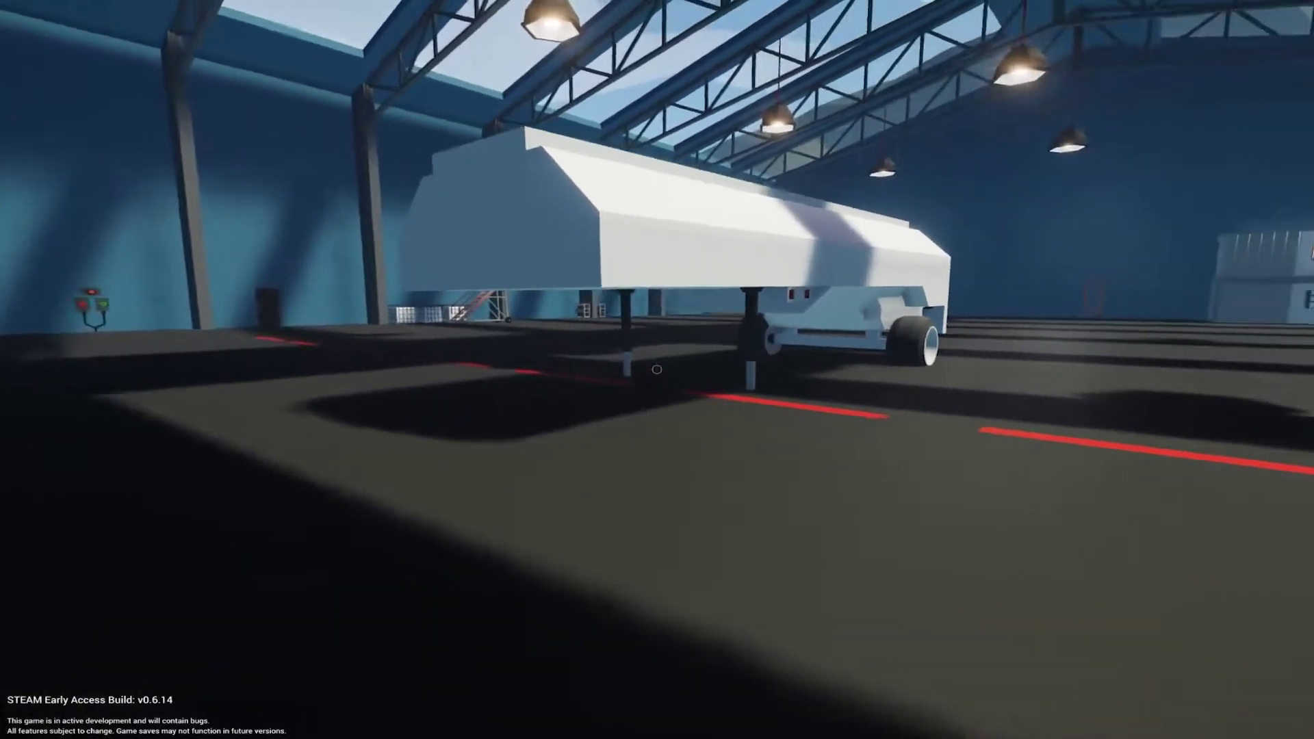
{"action": "key", "text": "a"}
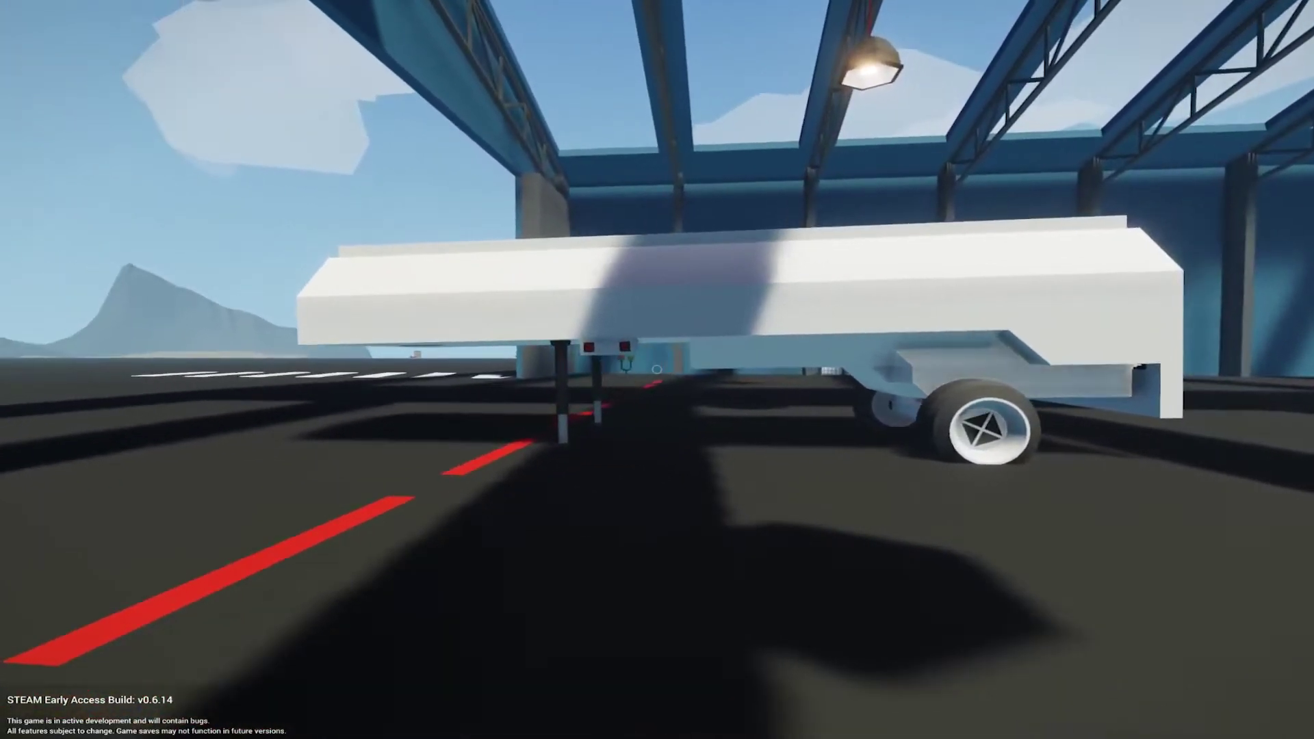
{"action": "key", "text": "w"}
{"action": "key", "text": "s"}
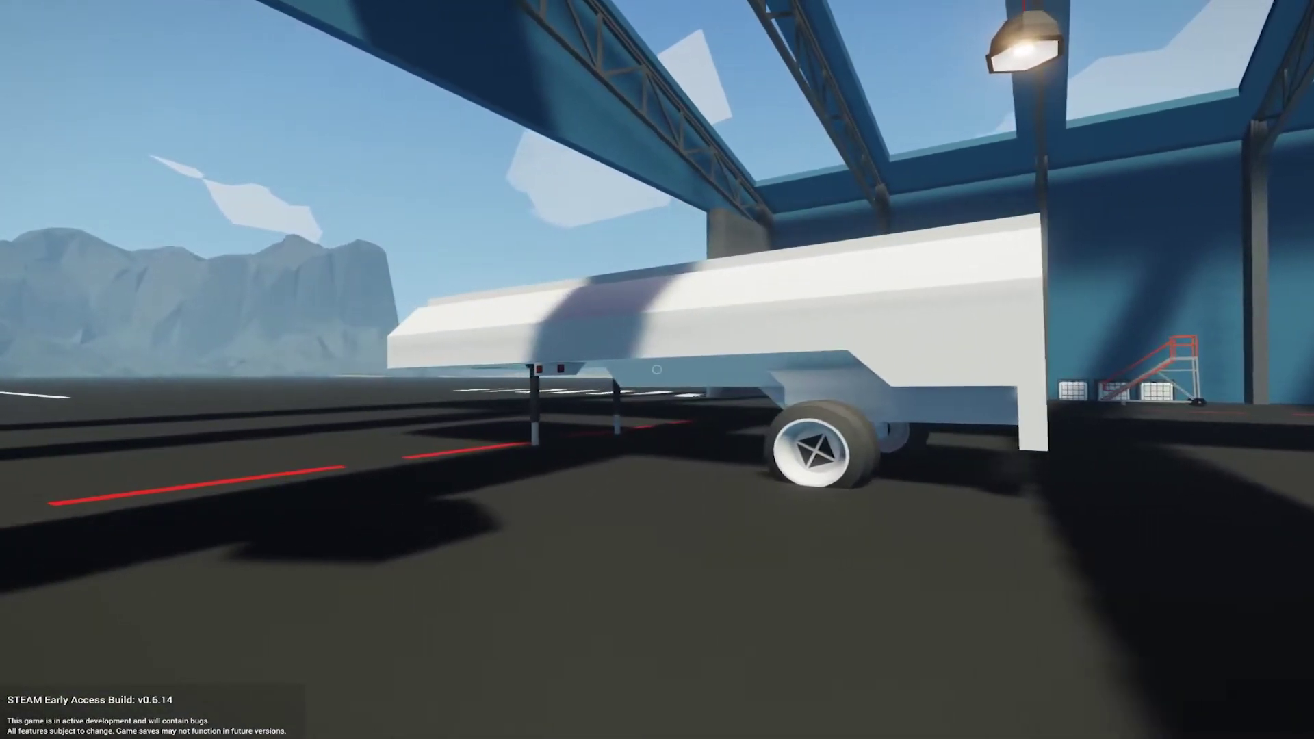
{"action": "key", "text": "d"}
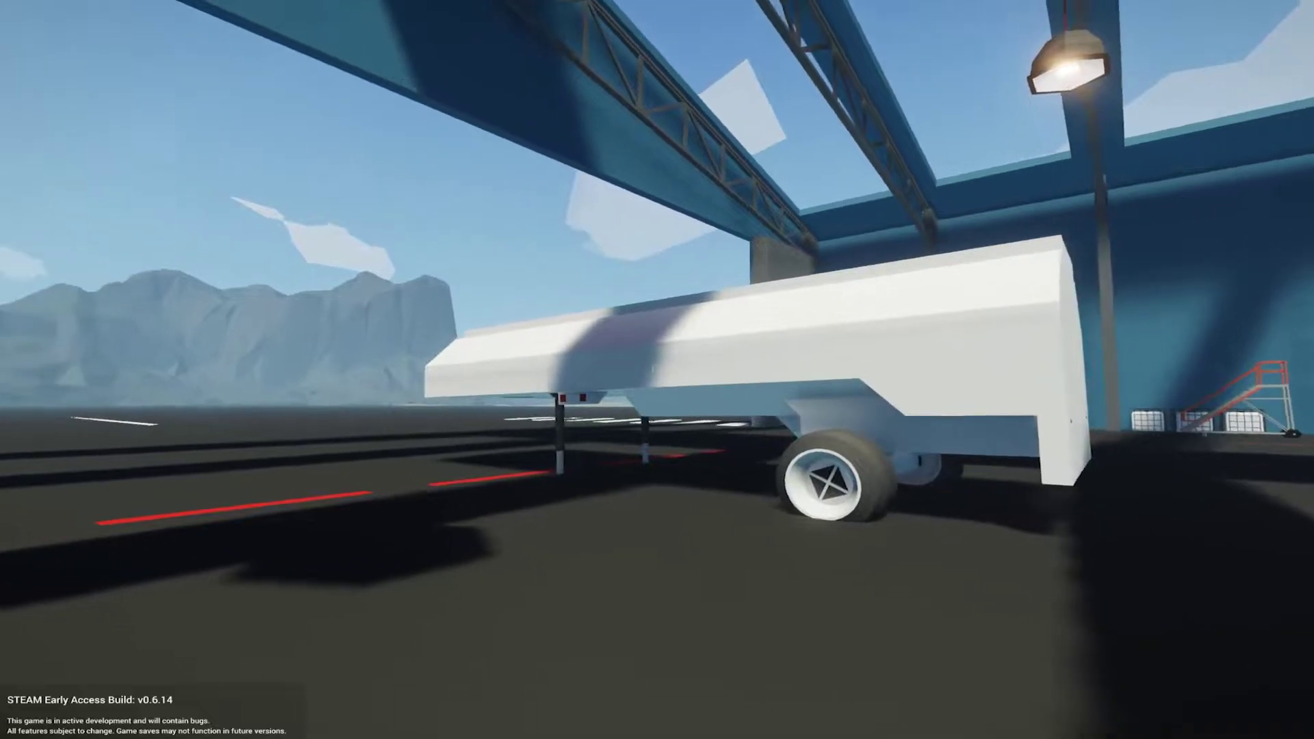
{"action": "key", "text": "w"}
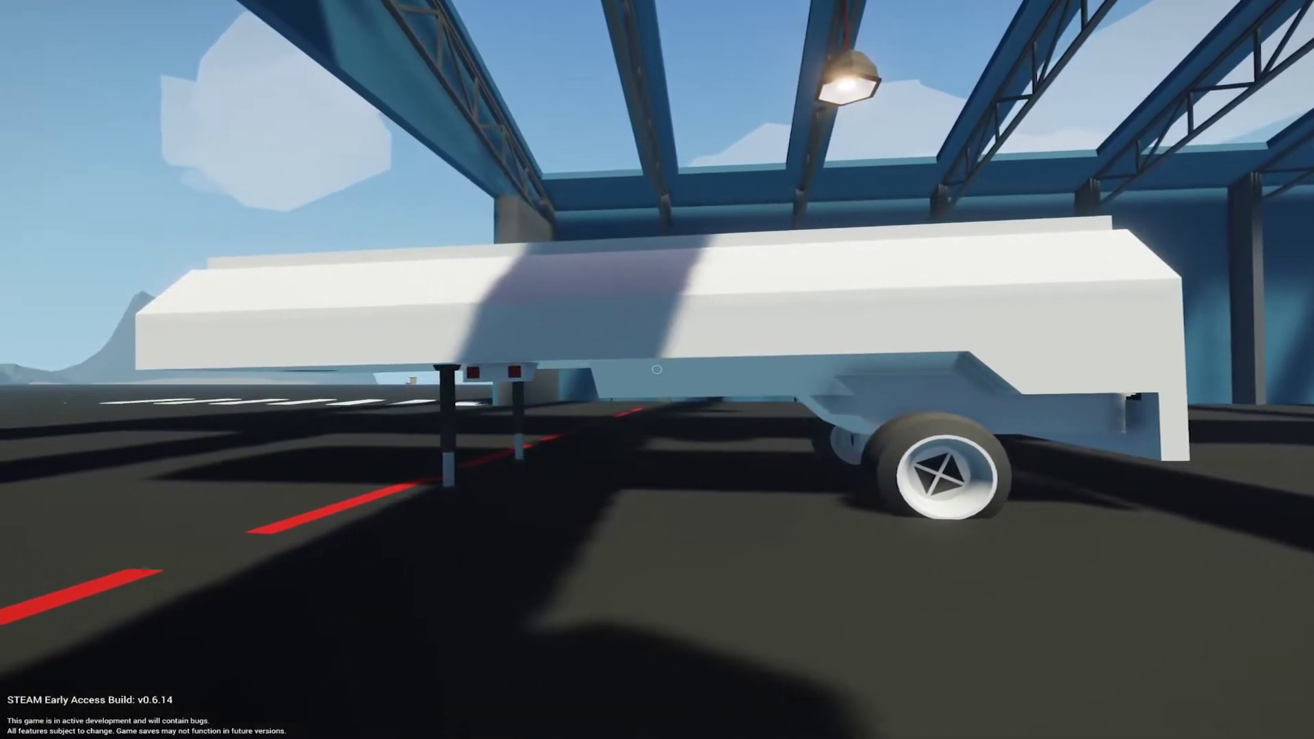
{"action": "key", "text": "a"}
{"action": "key", "text": "s"}
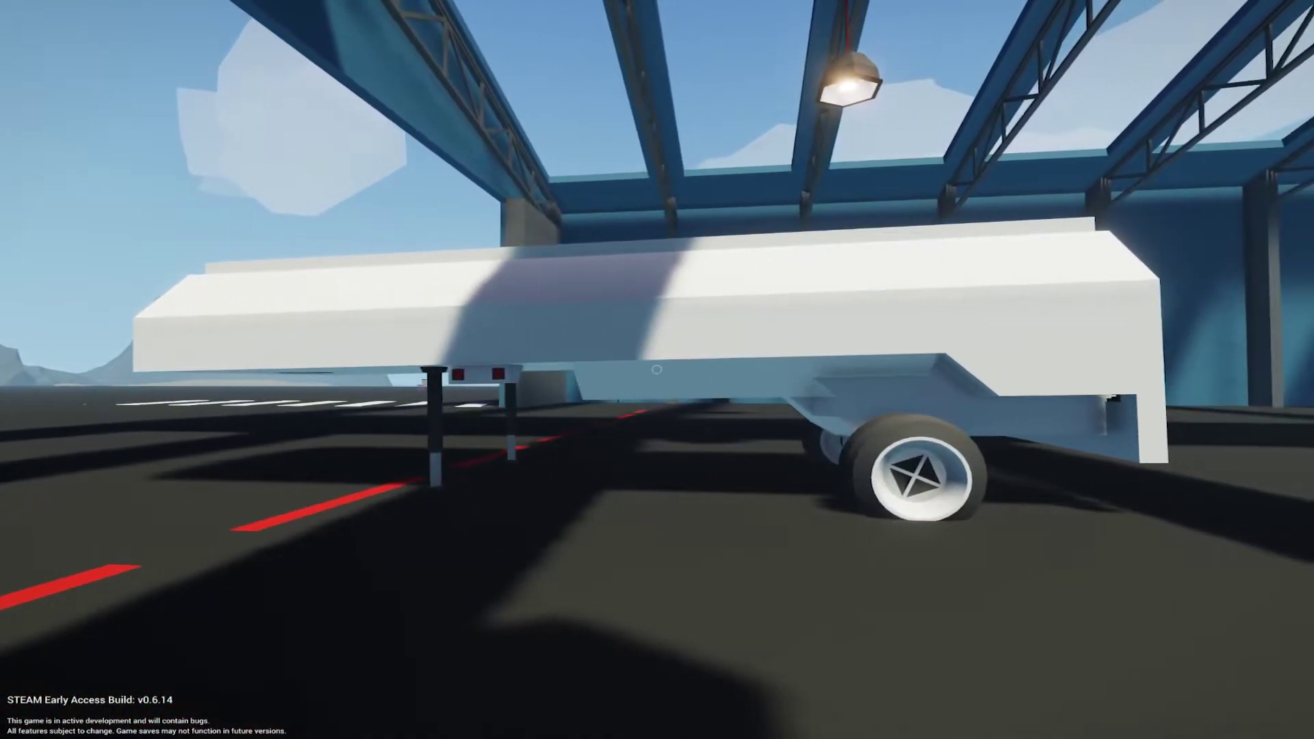
{"action": "key", "text": "a"}
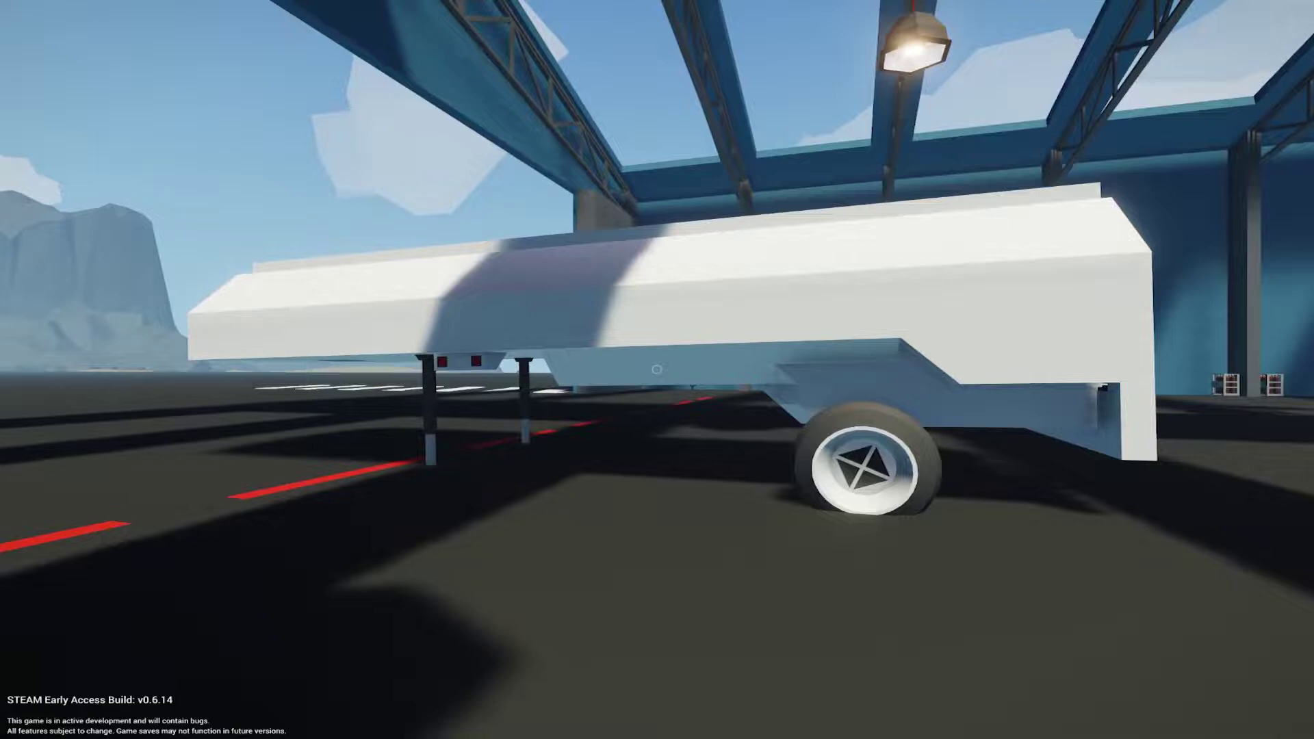
{"action": "key", "text": "w"}
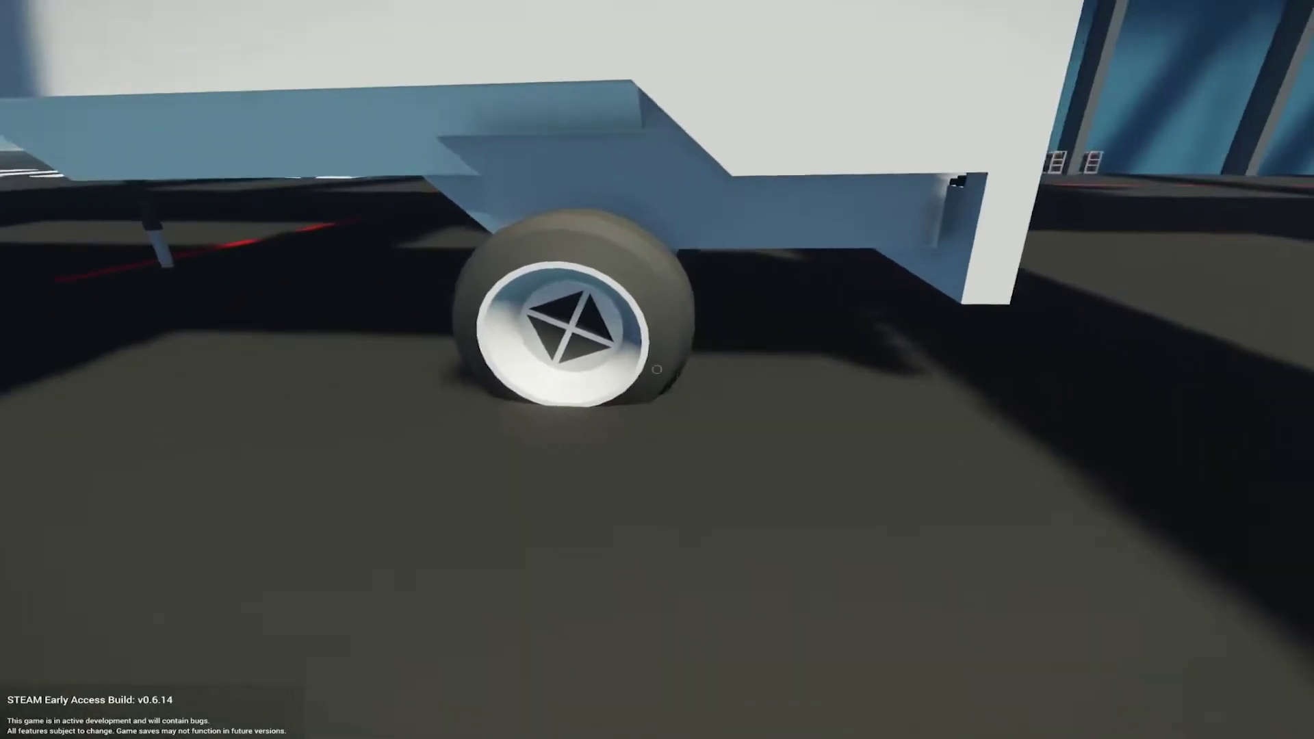
{"action": "key", "text": "s"}
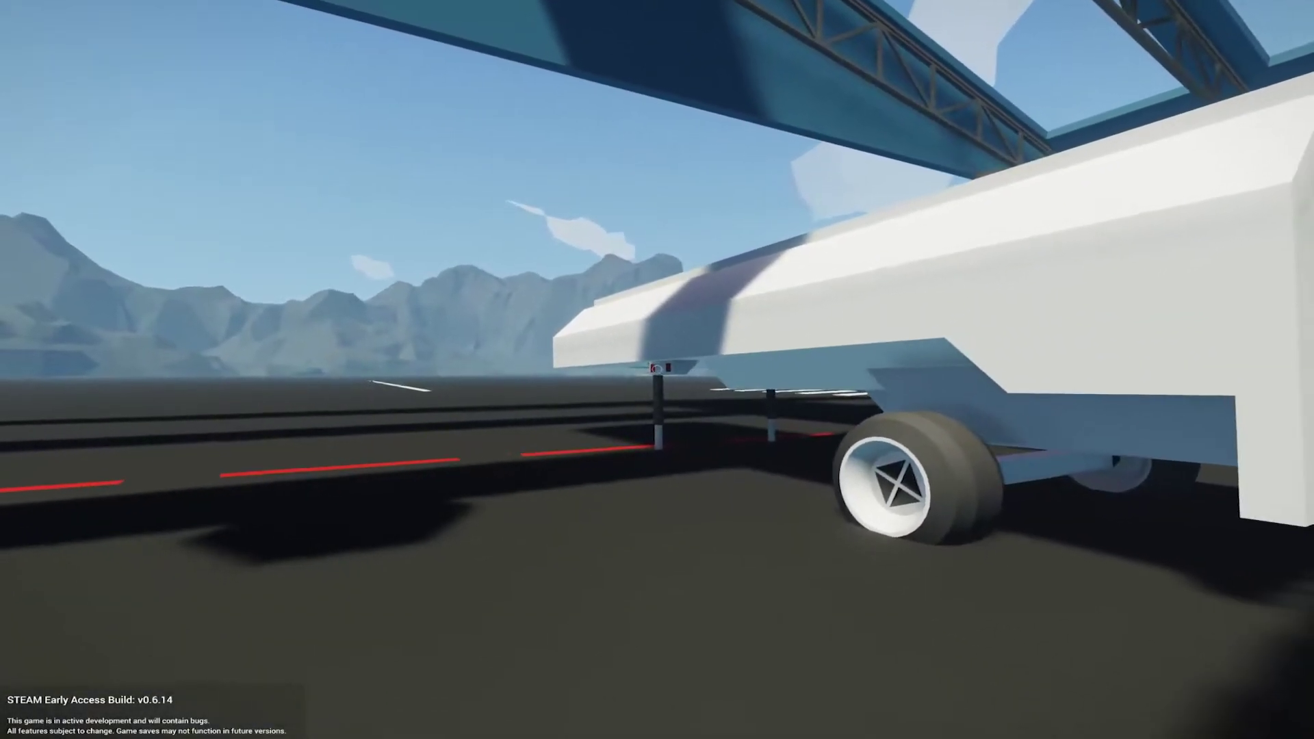
{"action": "key", "text": "w"}
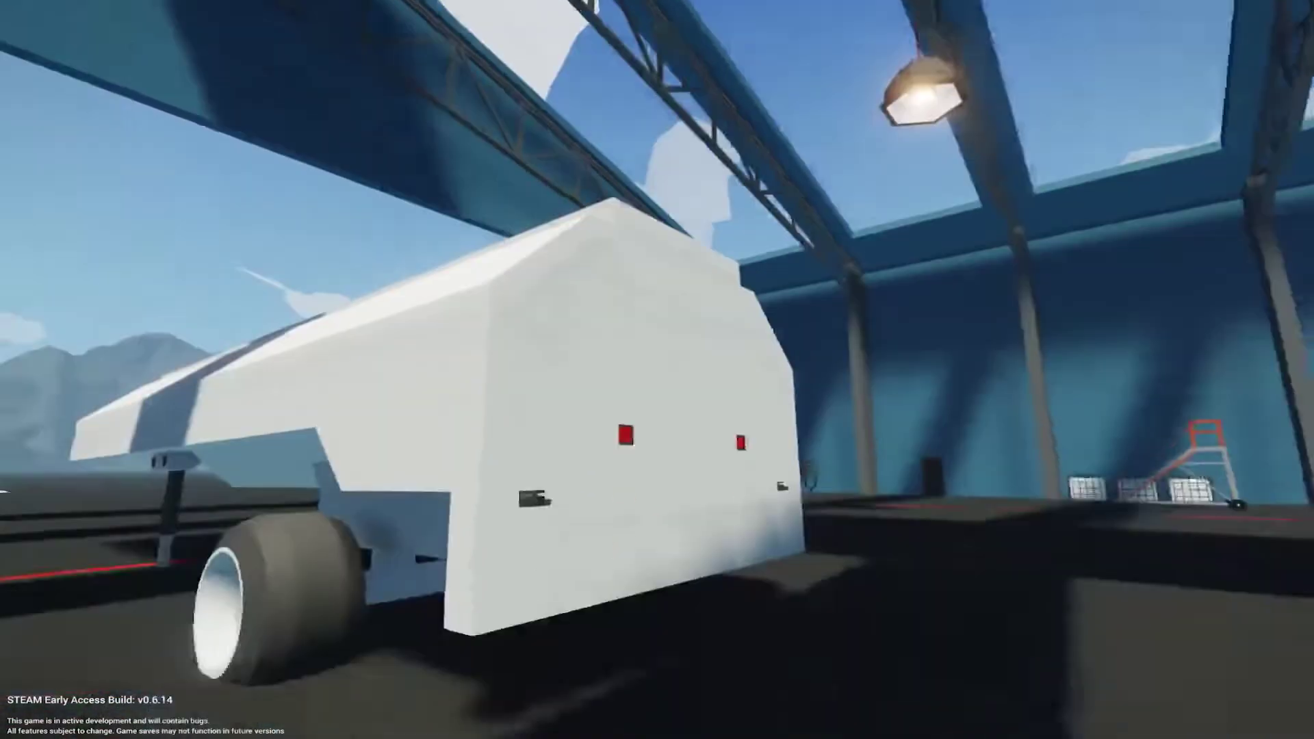
{"action": "key", "text": "d"}
{"action": "key", "text": "a"}
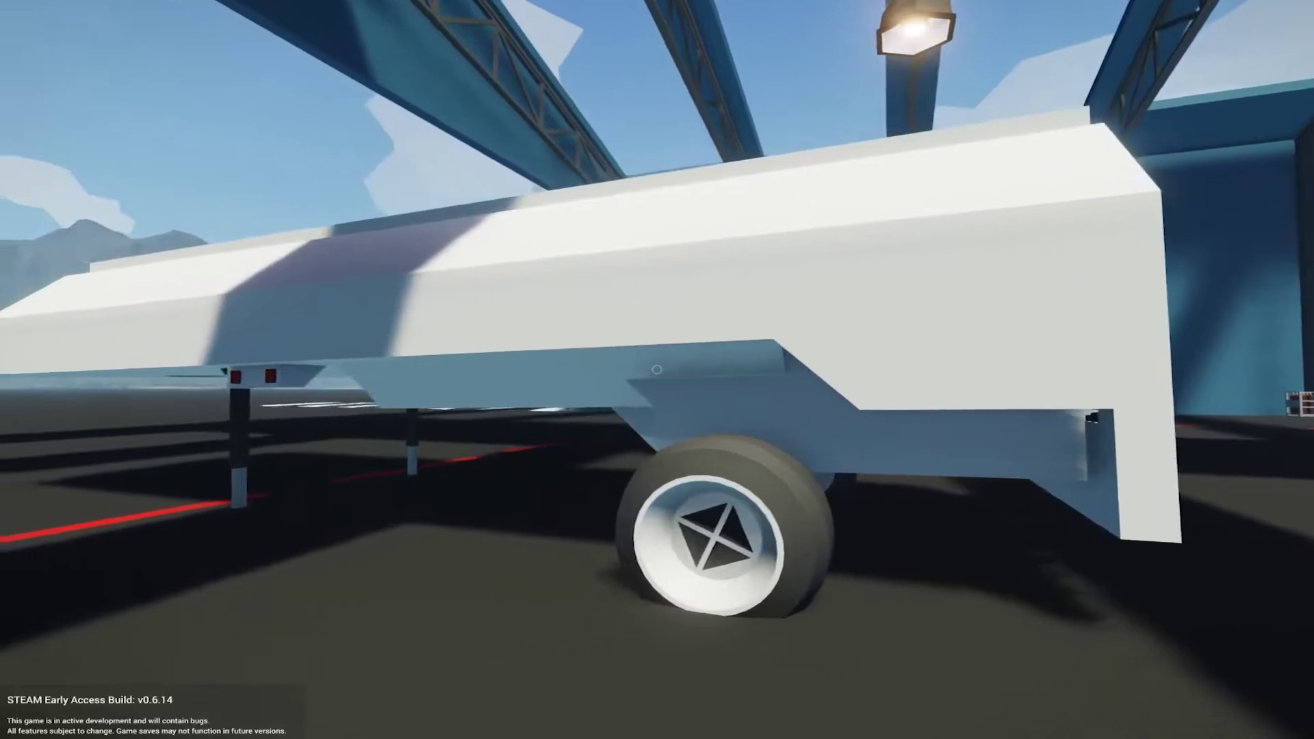
{"action": "key", "text": "w"}
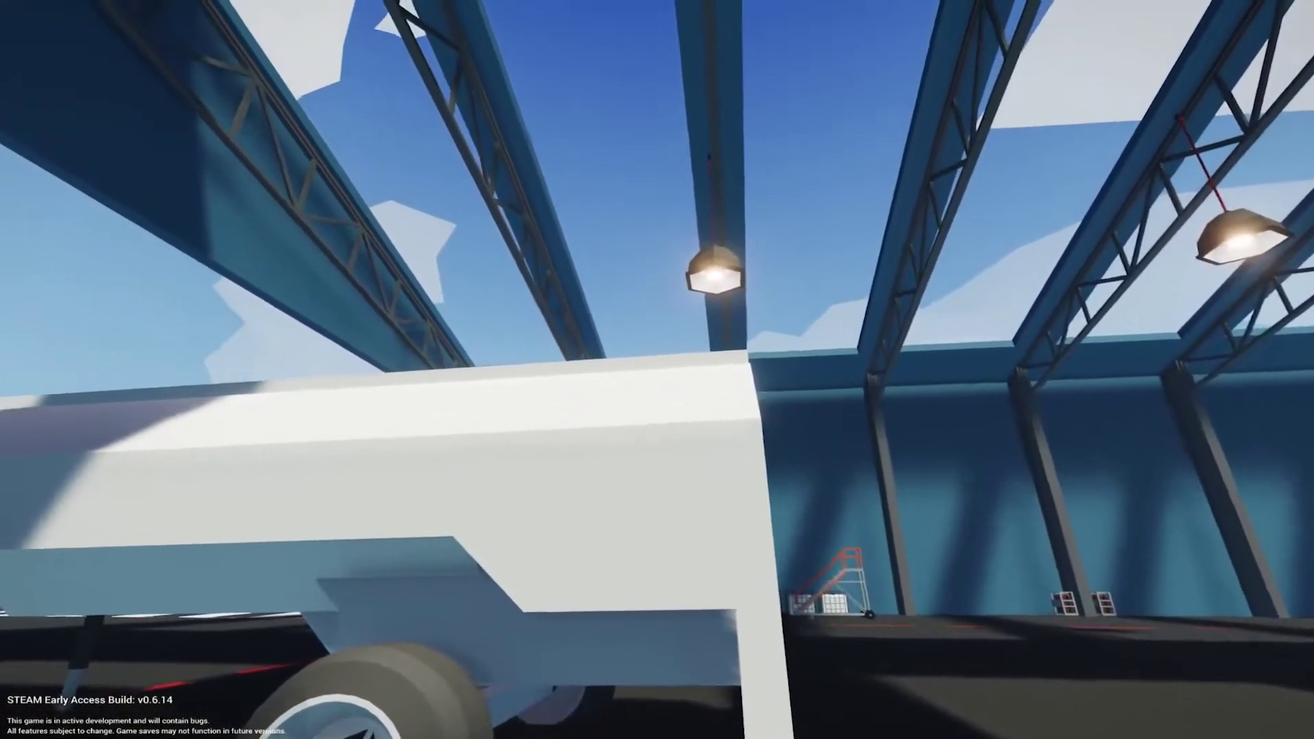
{"action": "key", "text": "w"}
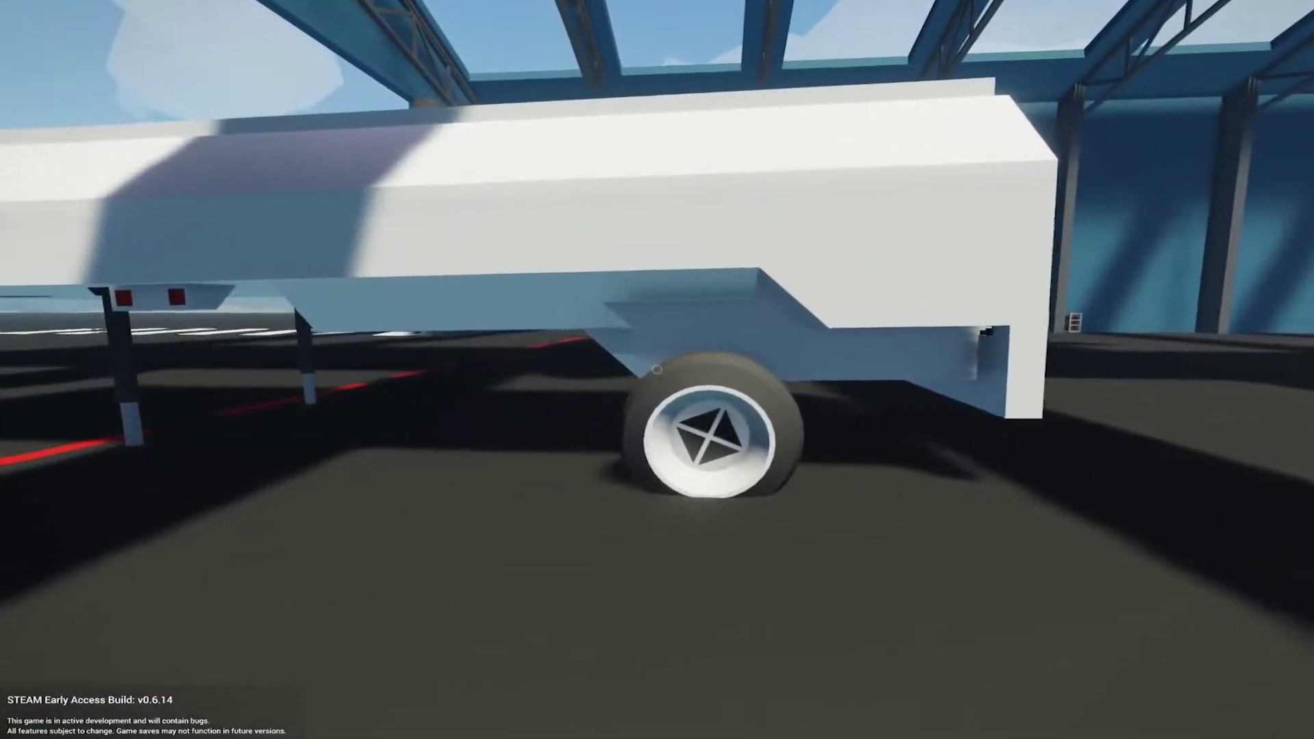
{"action": "key", "text": "a"}
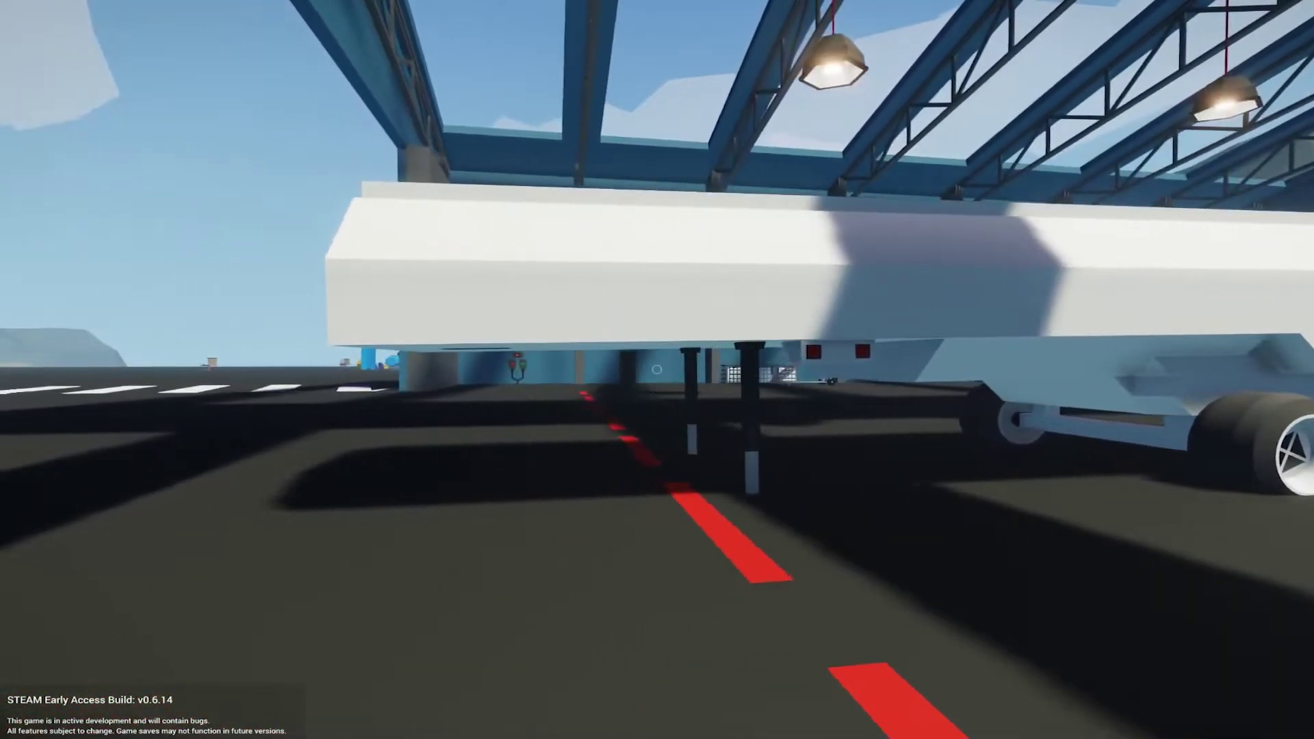
{"action": "key", "text": "a"}
{"action": "key", "text": "w"}
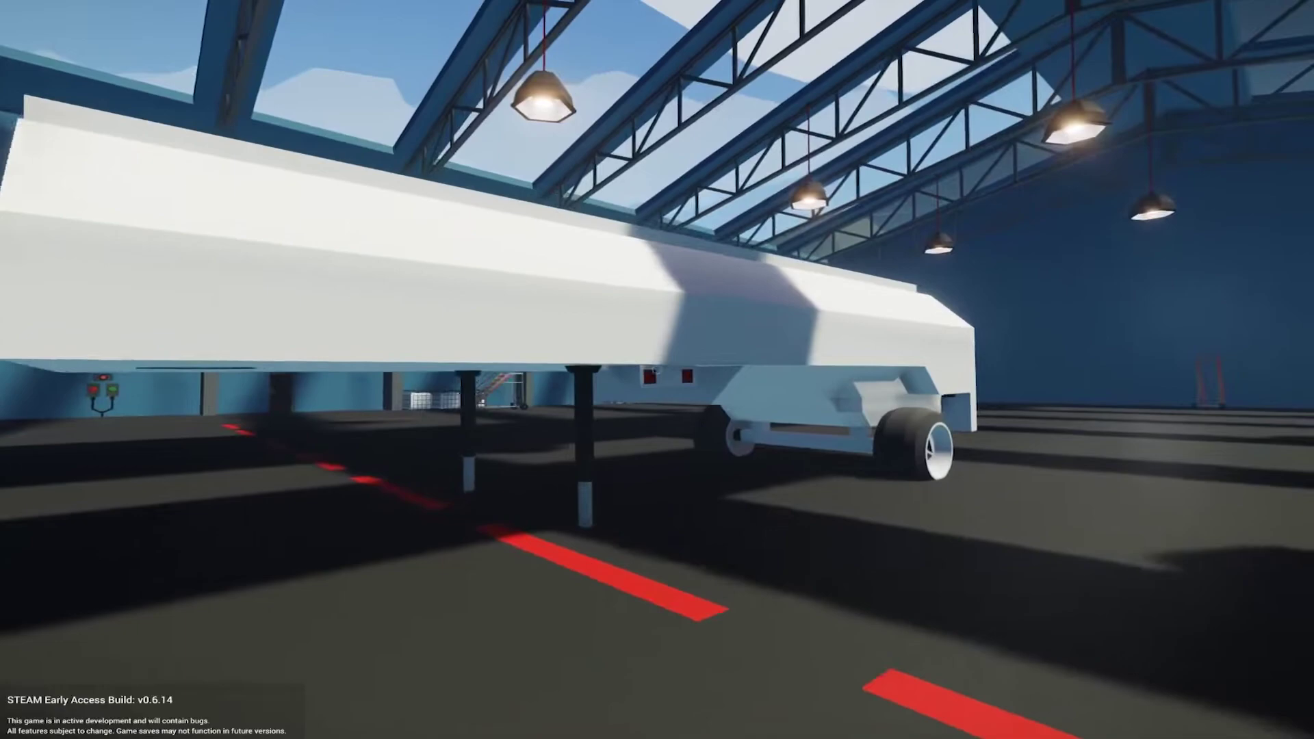
{"action": "key", "text": "s"}
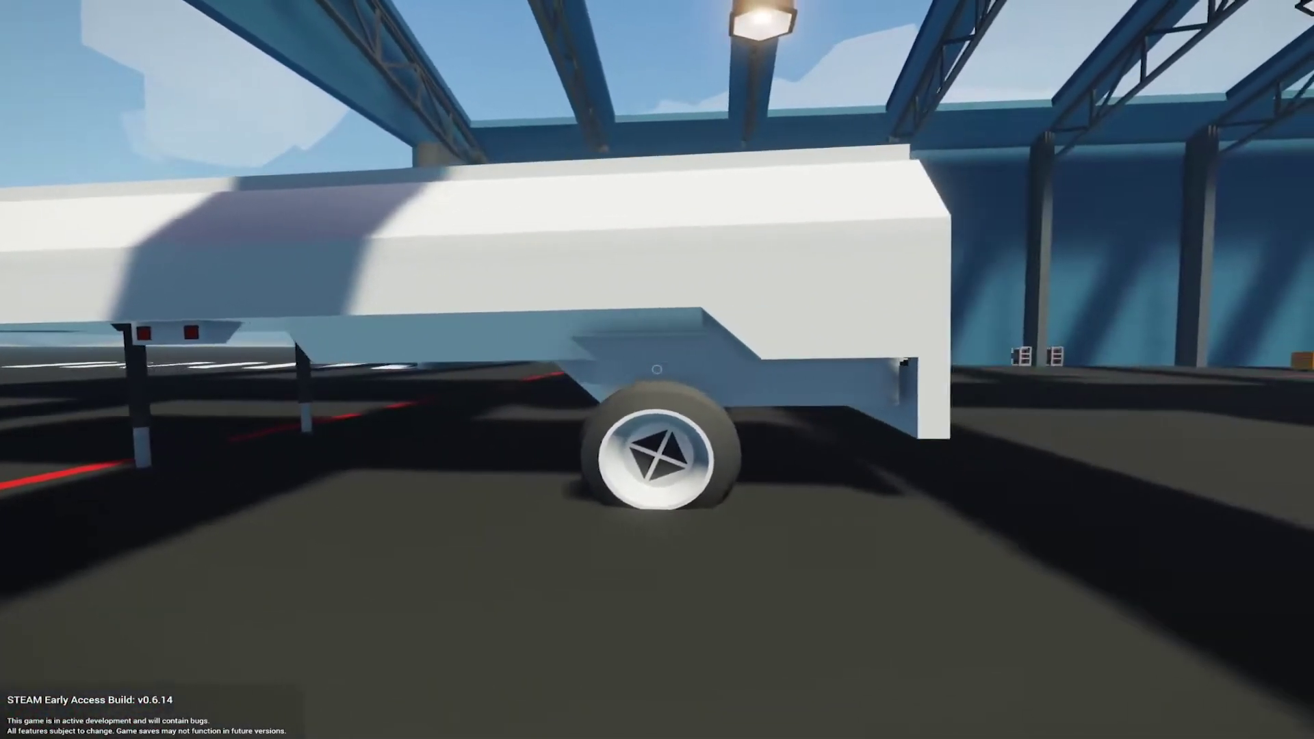
{"action": "key", "text": "a"}
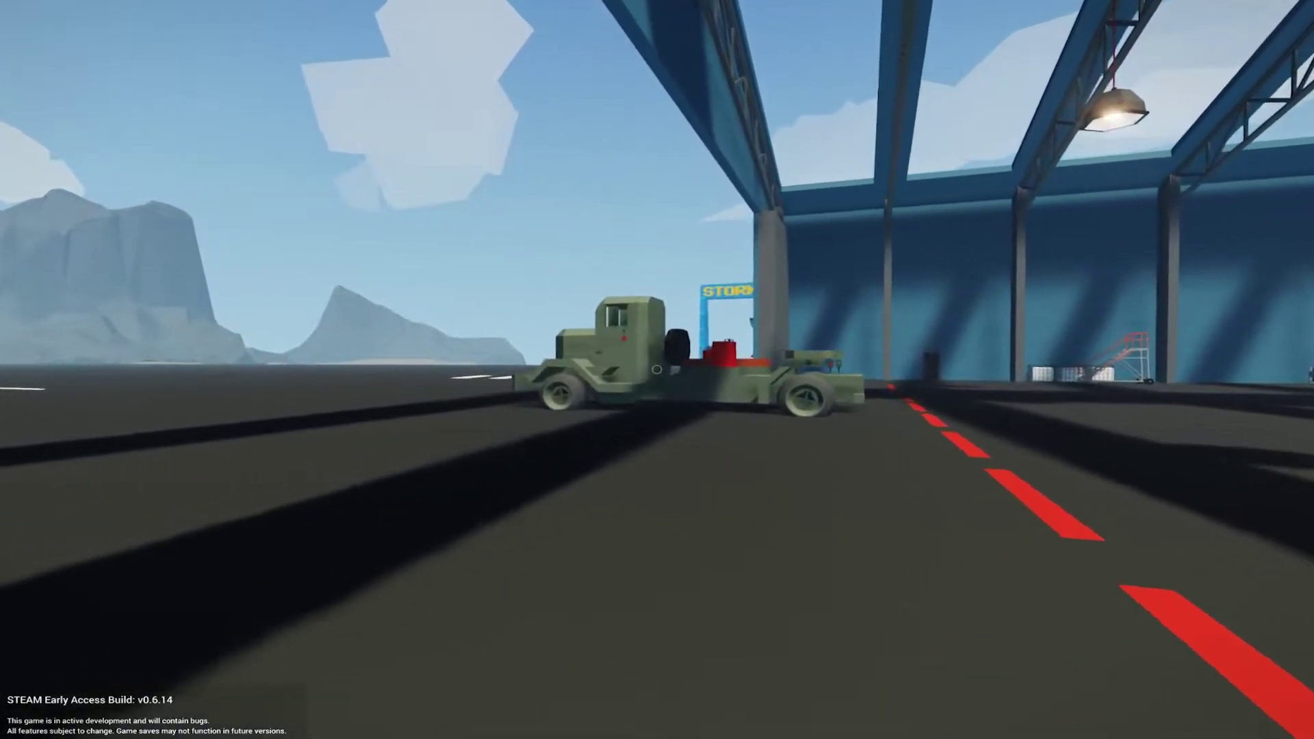
{"action": "key", "text": "w"}
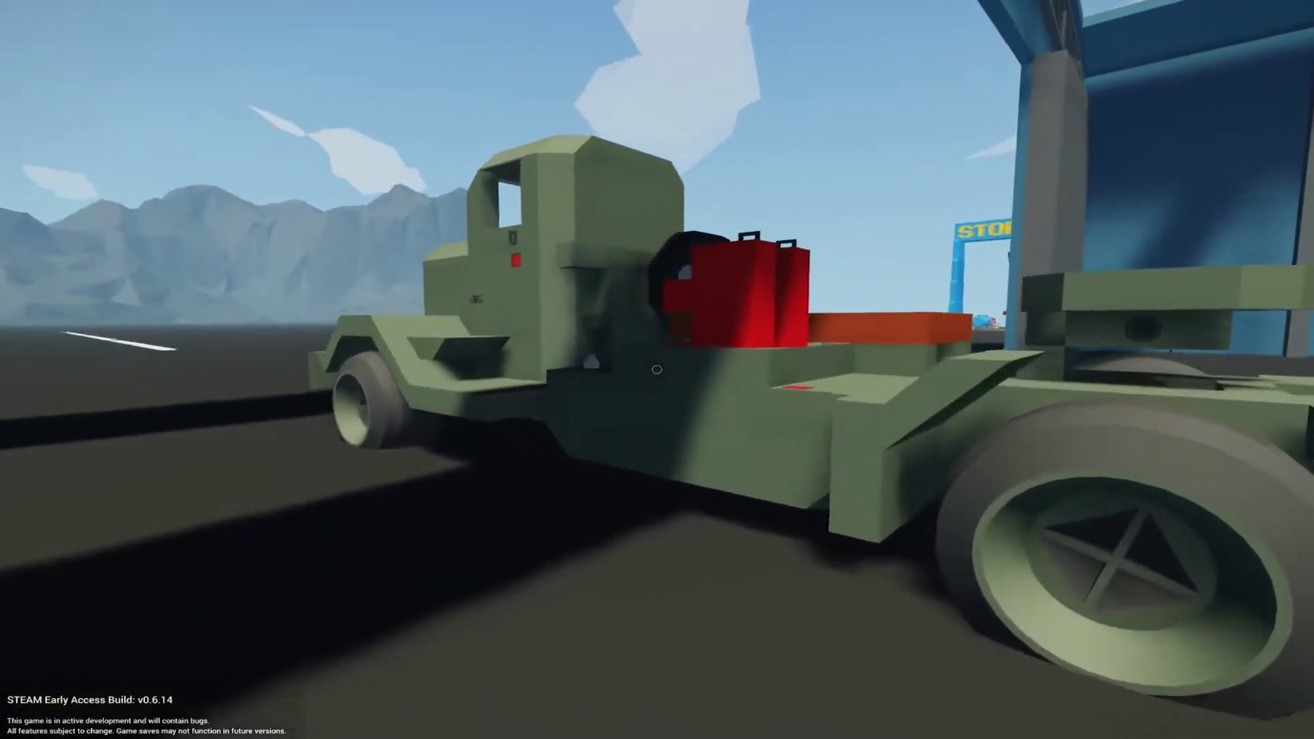
- Walk around the green truck, then go back to the workbench editor
{"action": "key", "text": "s"}
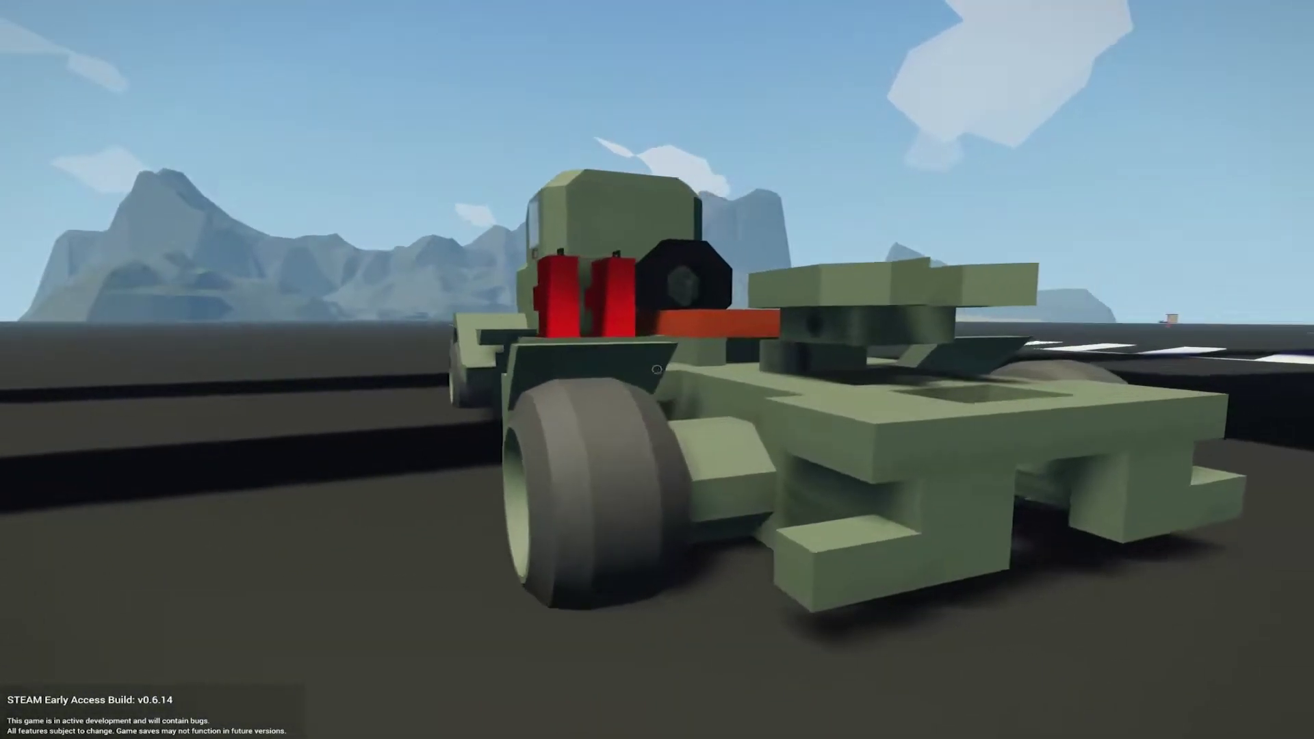
{"action": "key", "text": "w"}
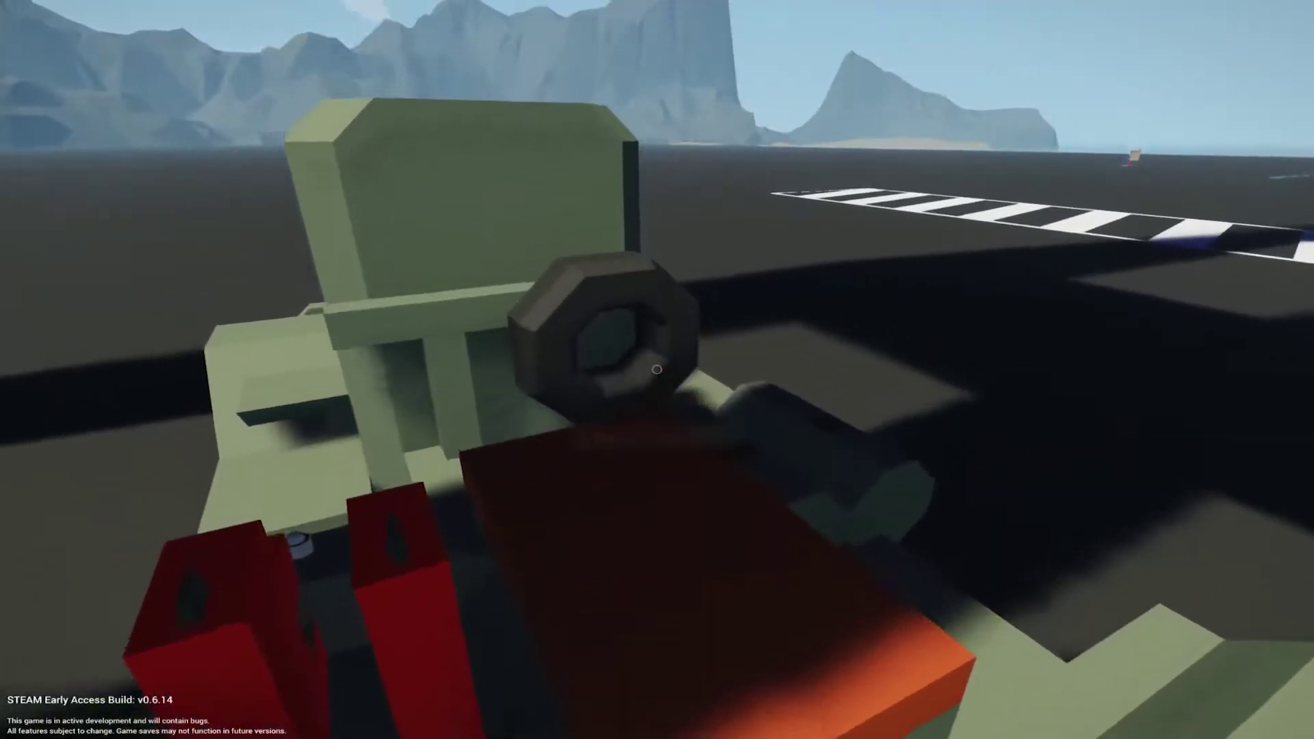
{"action": "key", "text": "s"}
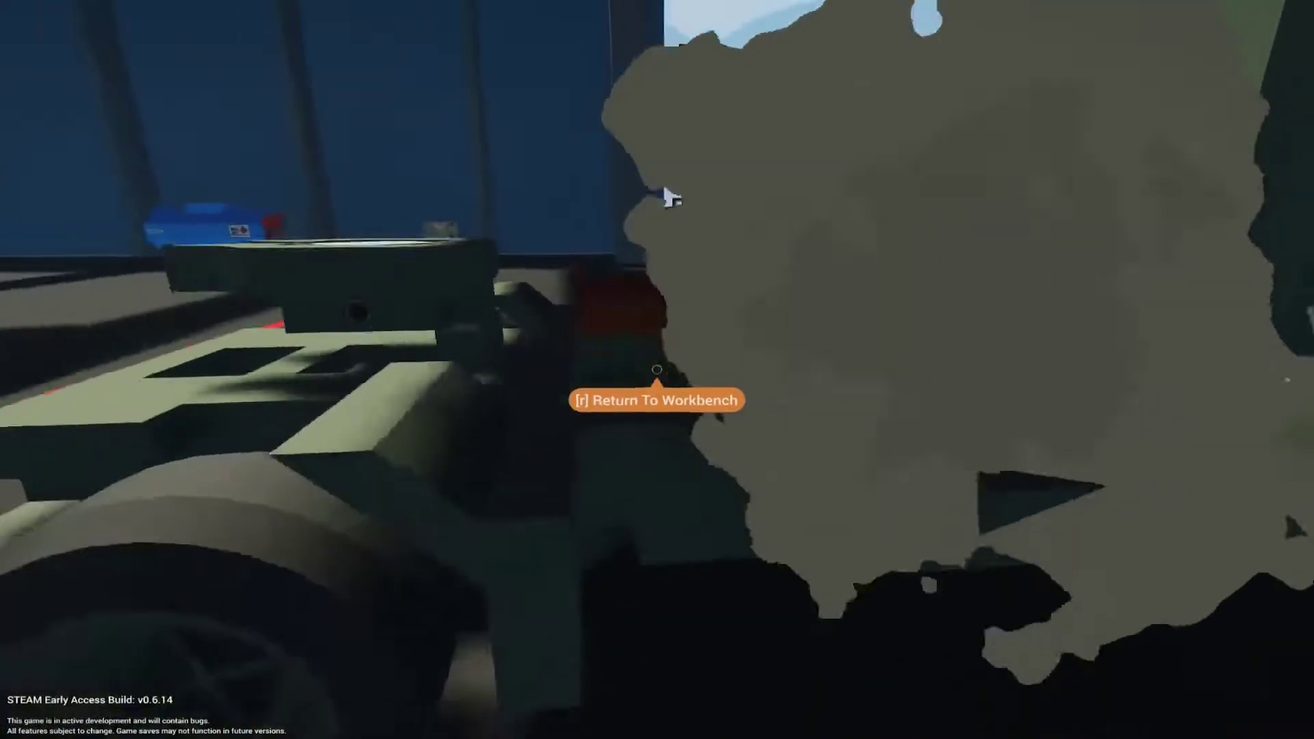
{"action": "key", "text": "s"}
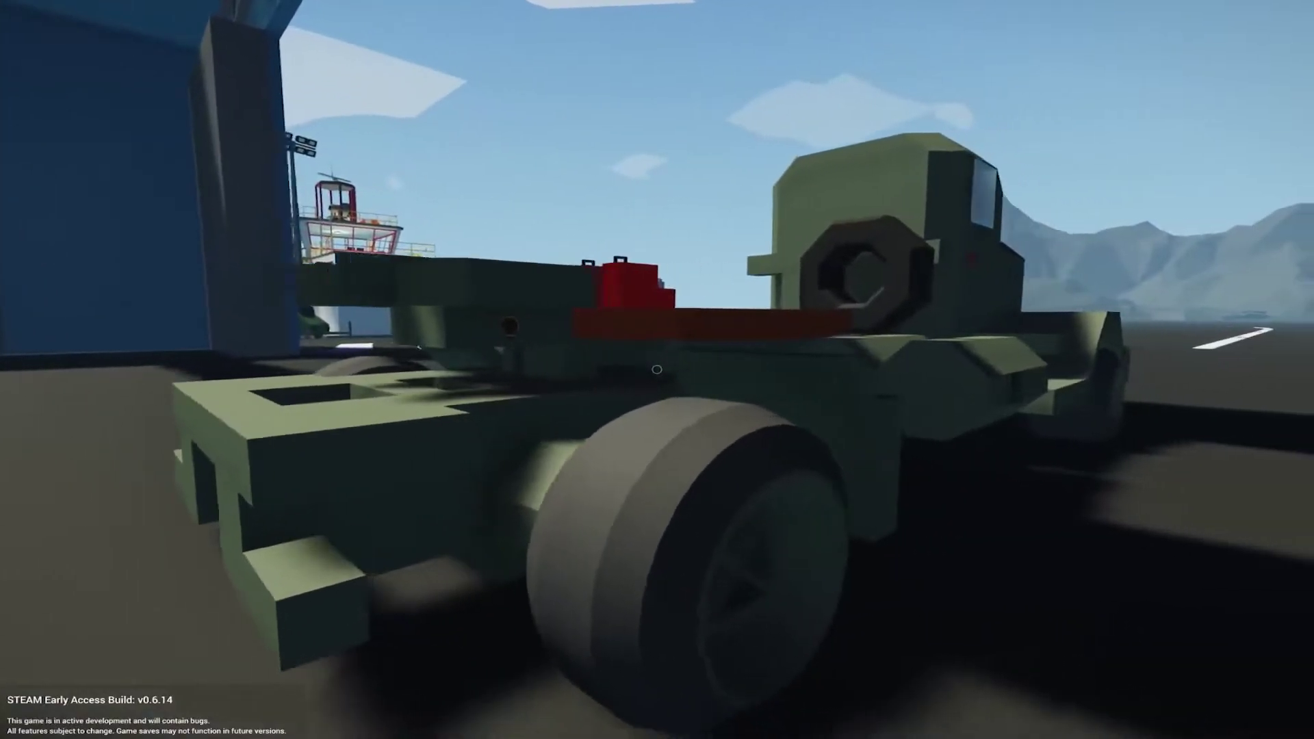
{"action": "key", "text": "d"}
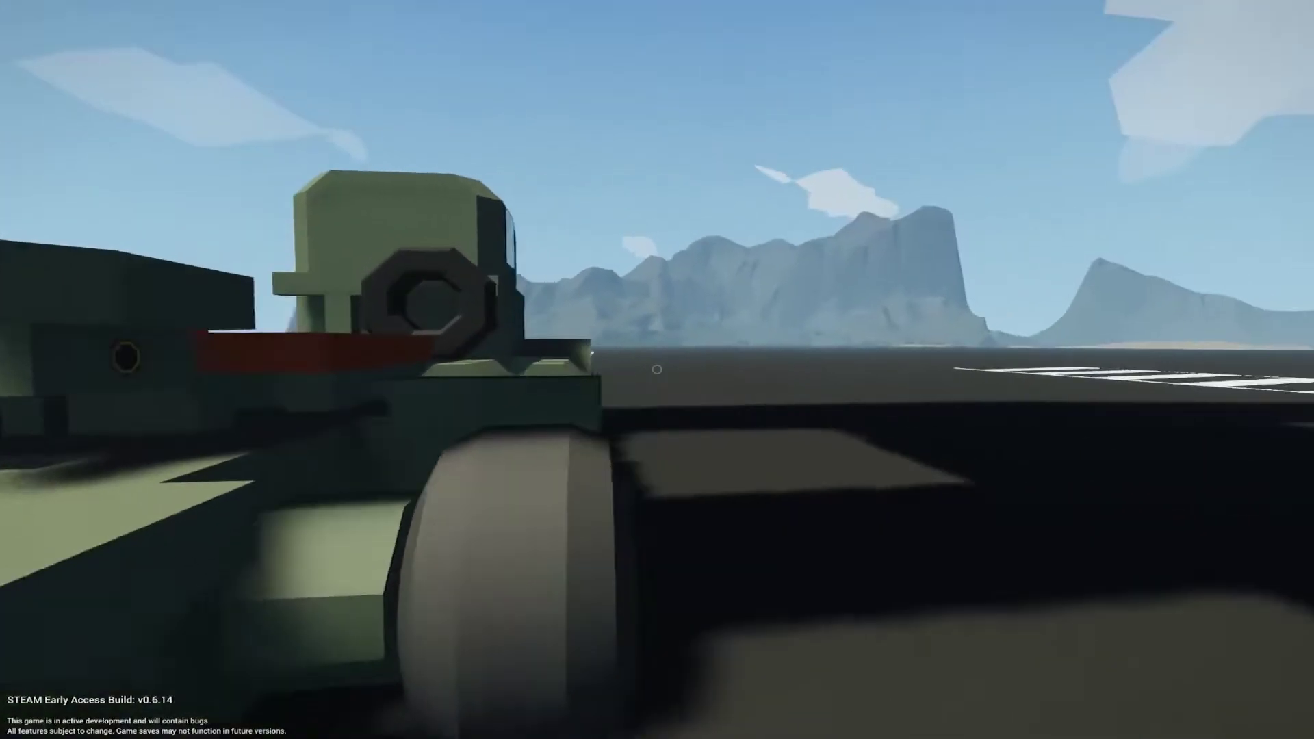
{"action": "key", "text": "w"}
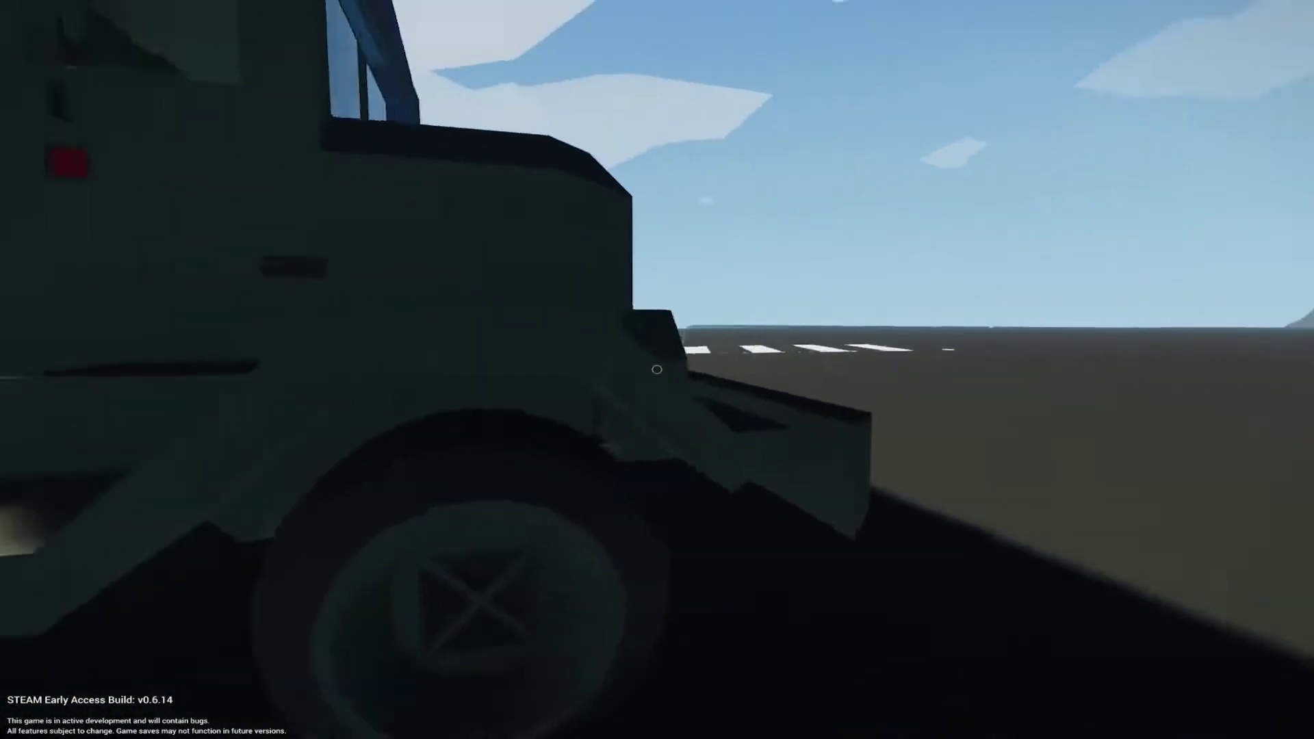
{"action": "key", "text": "w"}
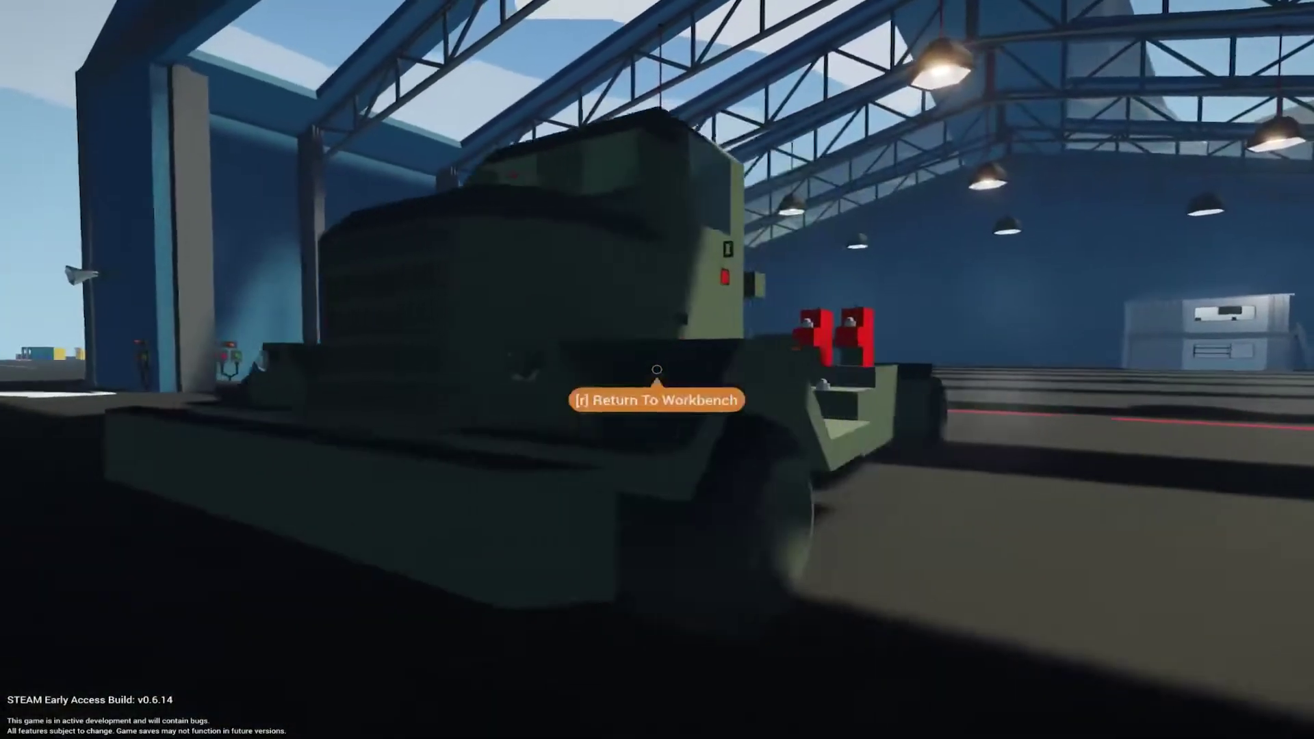
{"action": "key", "text": "w"}
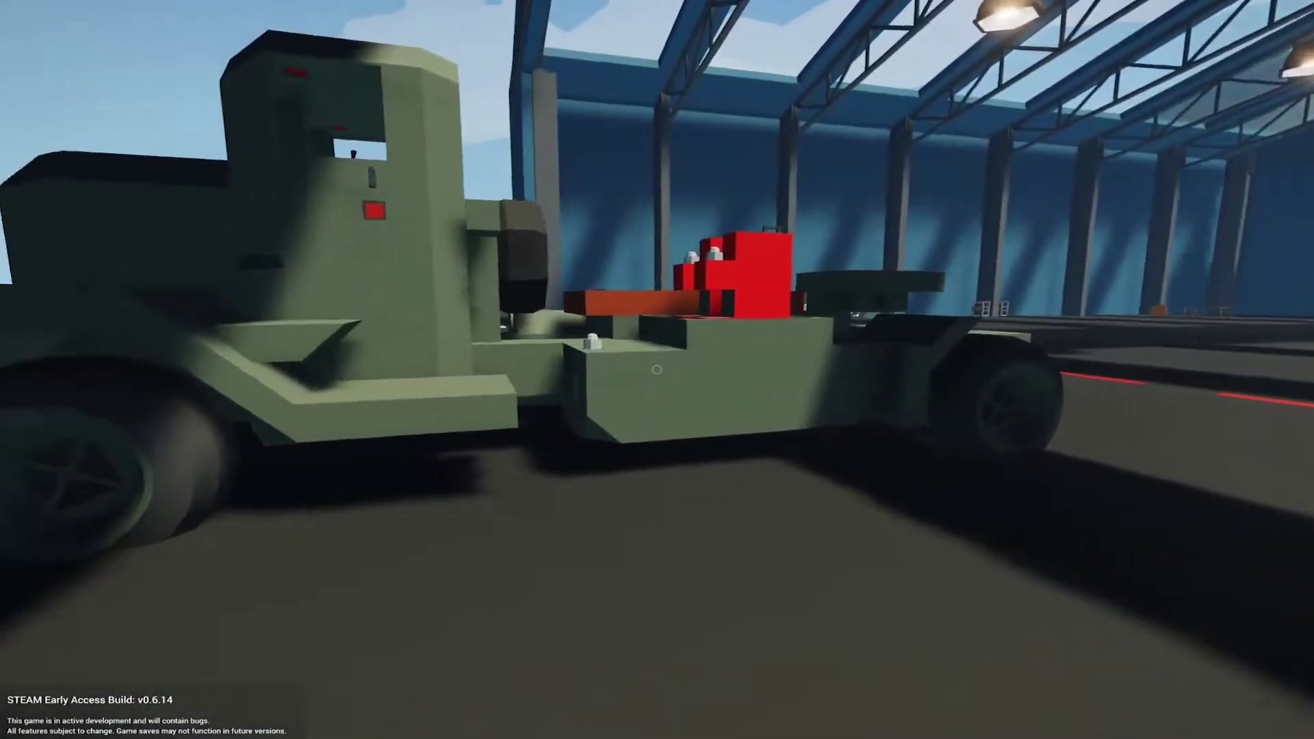
{"action": "key", "text": "w"}
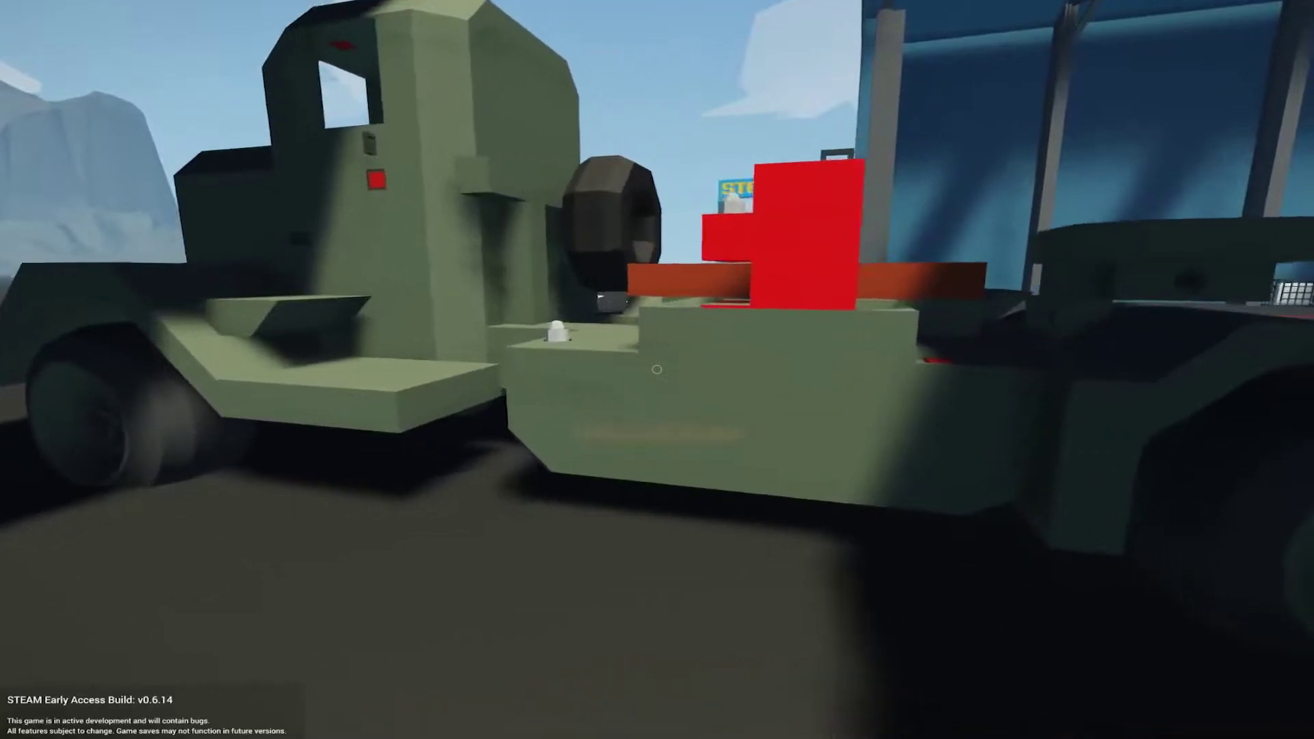
{"action": "key", "text": "e"}
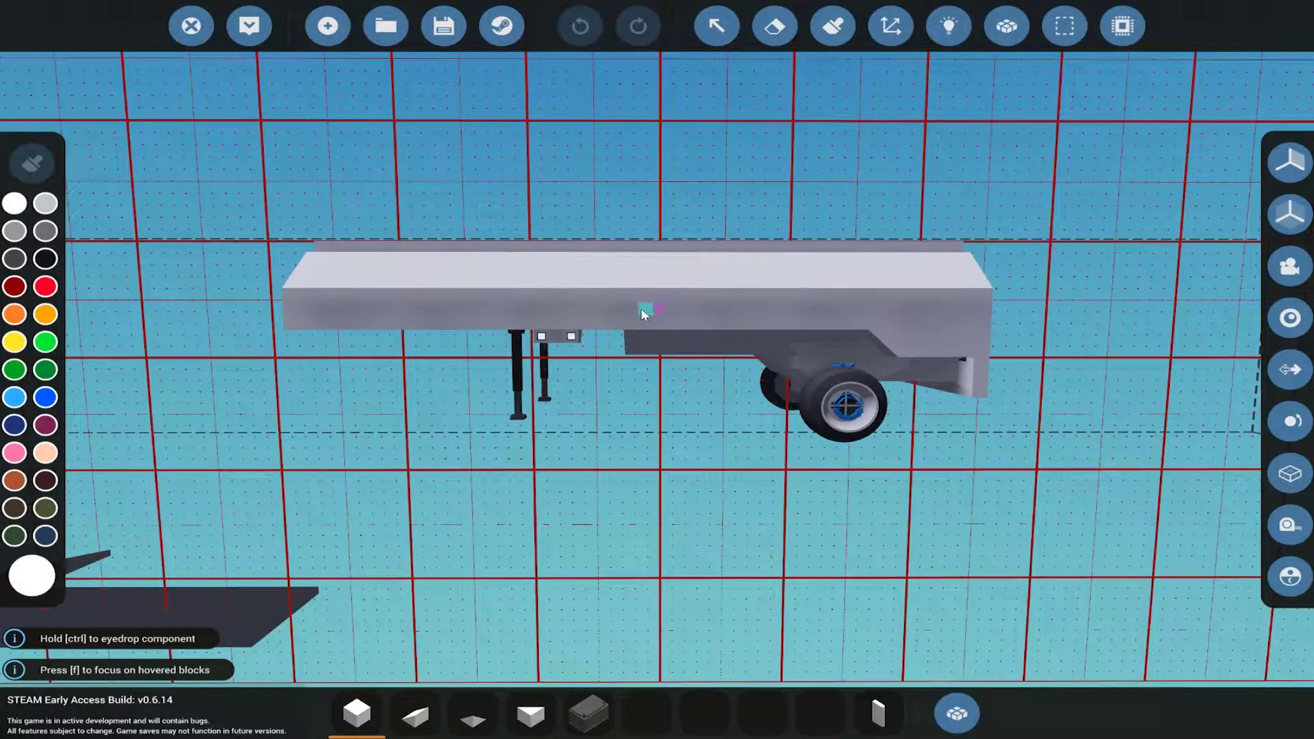
- Box the trailer's whole rear wall panel, windows and hinges included, in a selection grid
{"action": "mouse_move", "coordinate": [703, 440]}
{"action": "left_mouse_down"}
{"action": "mouse_move", "coordinate": [751, 451]}
{"action": "mouse_move", "coordinate": [779, 419]}
{"action": "left_mouse_up"}
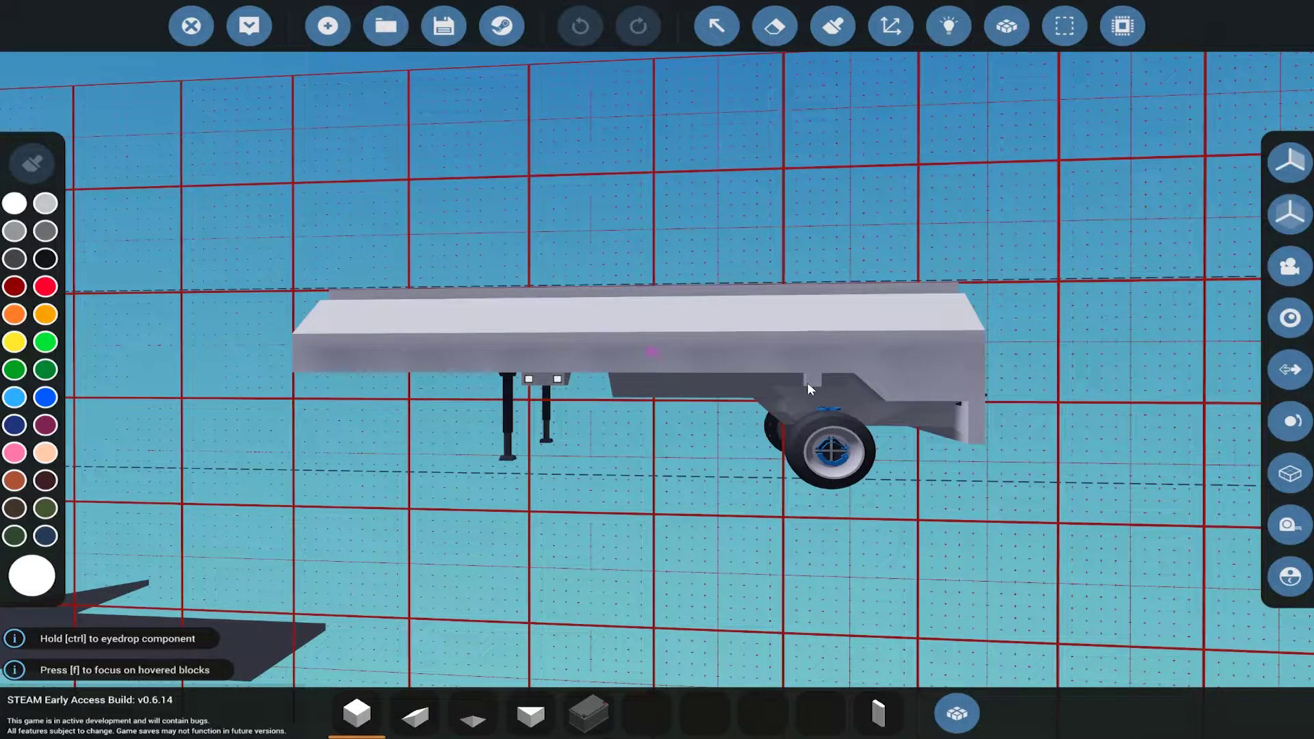
{"action": "left_click_drag", "start_coordinate": [808, 383], "coordinate": [657, 370]}
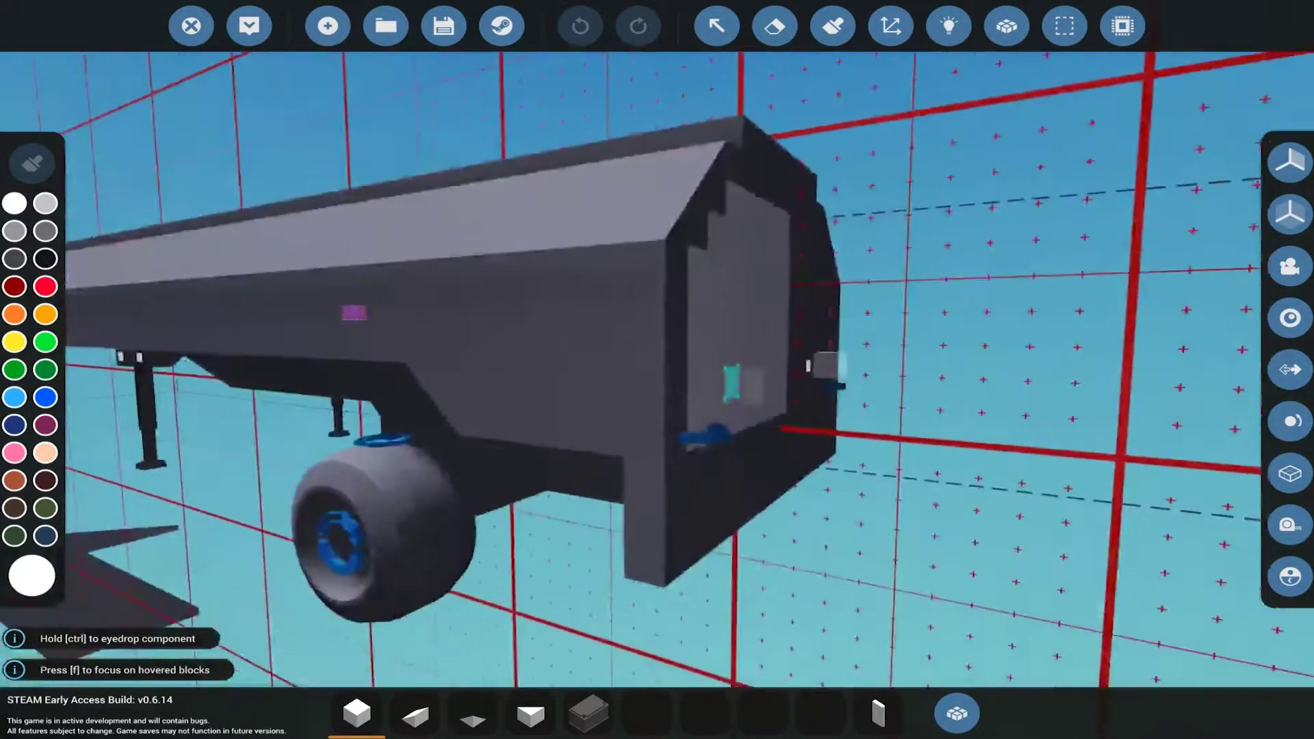
{"action": "left_click", "coordinate": [1065, 26]}
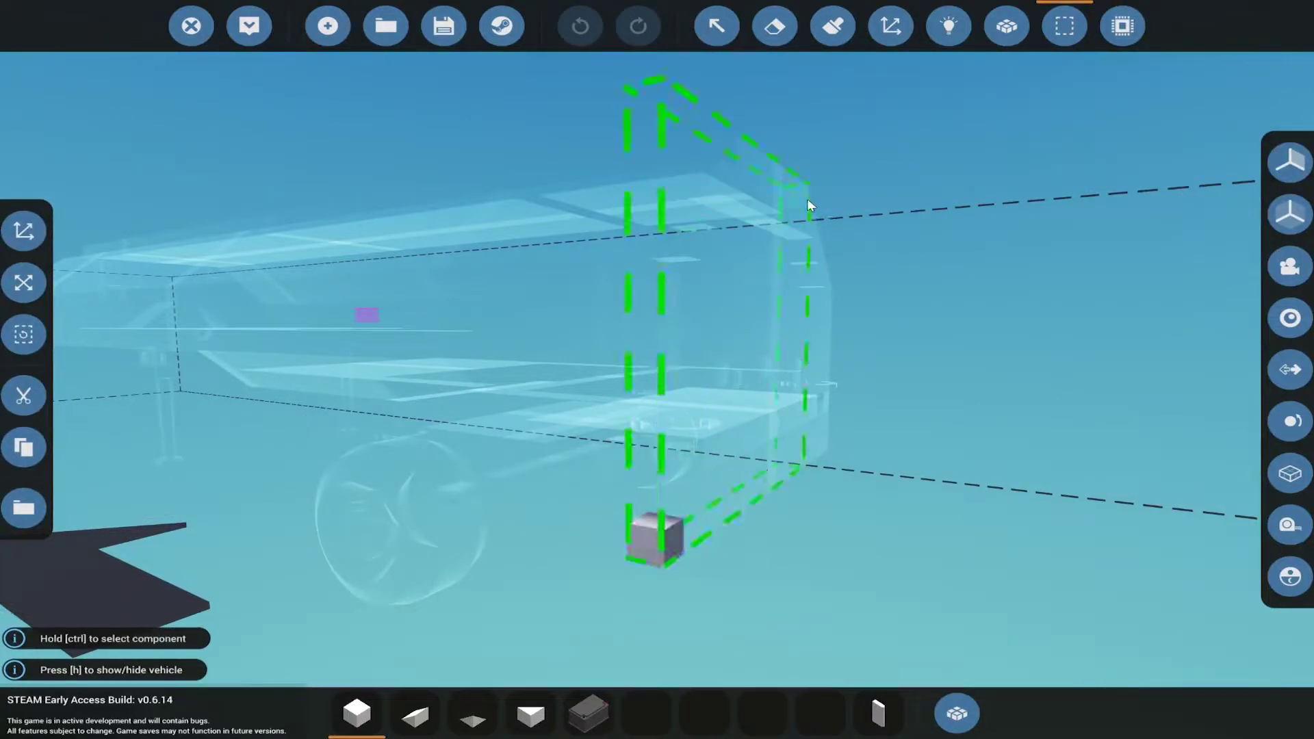
{"action": "left_click", "coordinate": [807, 199]}
{"action": "scroll", "coordinate": [811, 256], "scroll_direction": "up", "scroll_amount": 4}
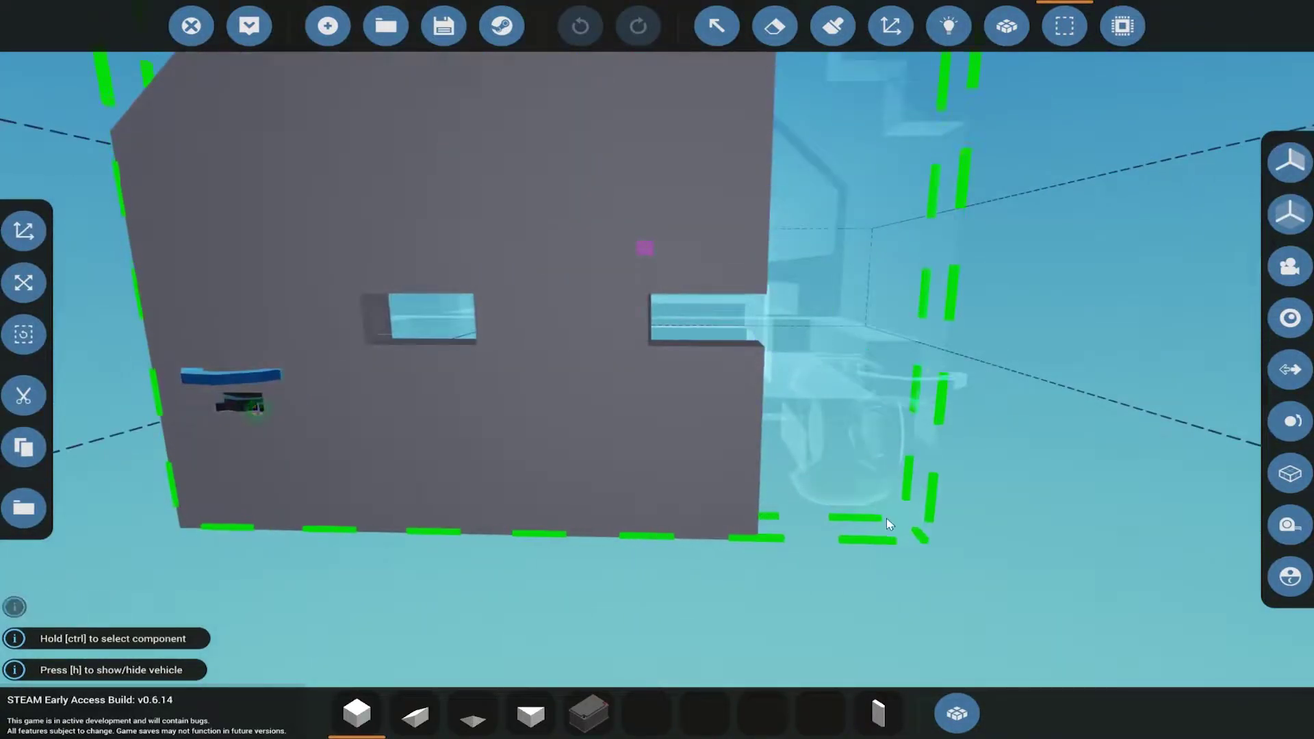
{"action": "left_click", "coordinate": [886, 519]}
{"action": "left_click_drag", "start_coordinate": [888, 517], "coordinate": [738, 532]}
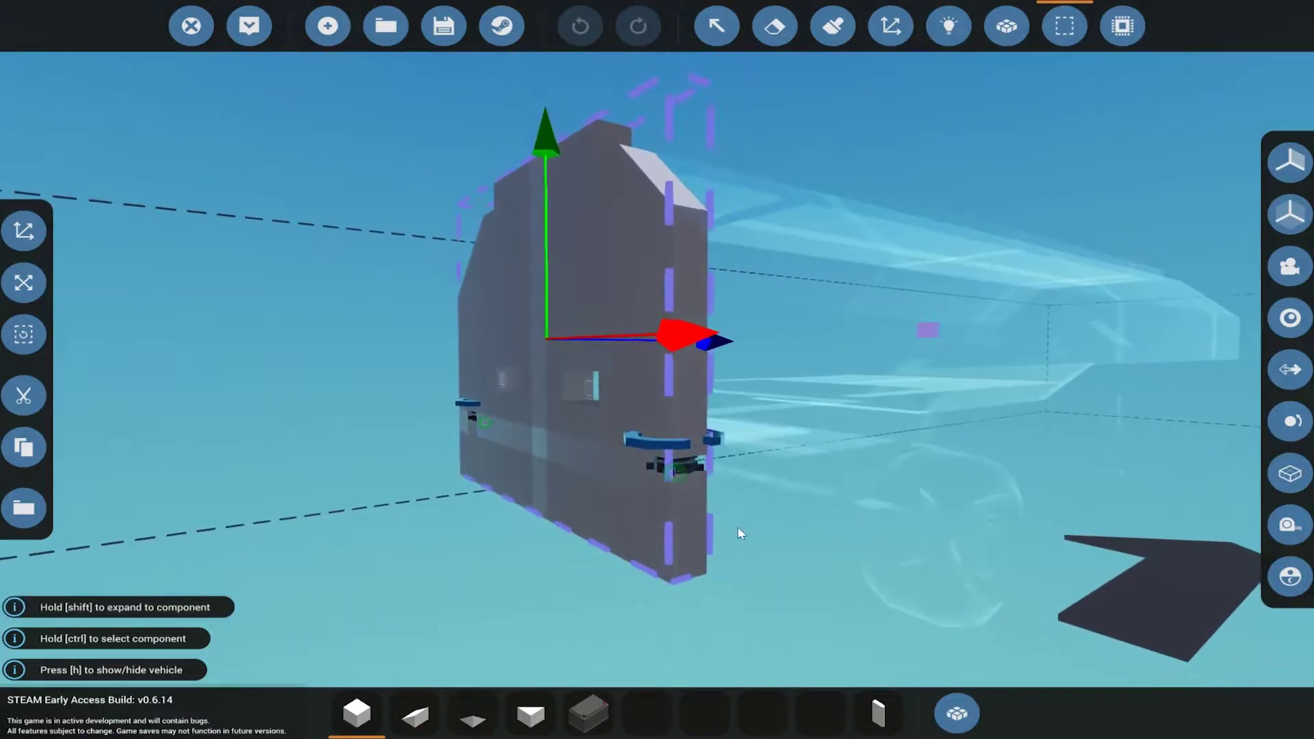
{"action": "left_click", "coordinate": [716, 533]}
{"action": "scroll", "coordinate": [716, 532], "scroll_direction": "up", "scroll_amount": 6}
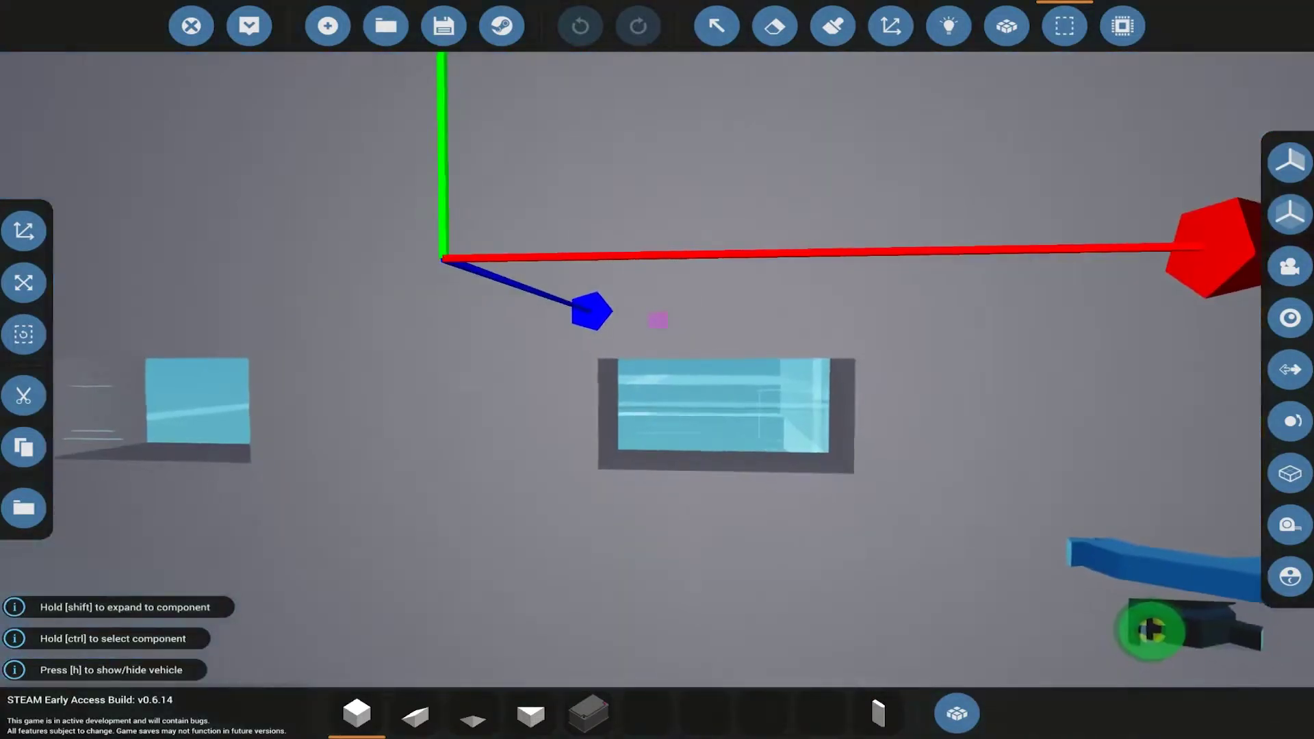
{"action": "scroll", "coordinate": [658, 321], "scroll_direction": "down", "scroll_amount": 5}
{"action": "scroll", "coordinate": [850, 443], "scroll_direction": "down", "scroll_amount": 4}
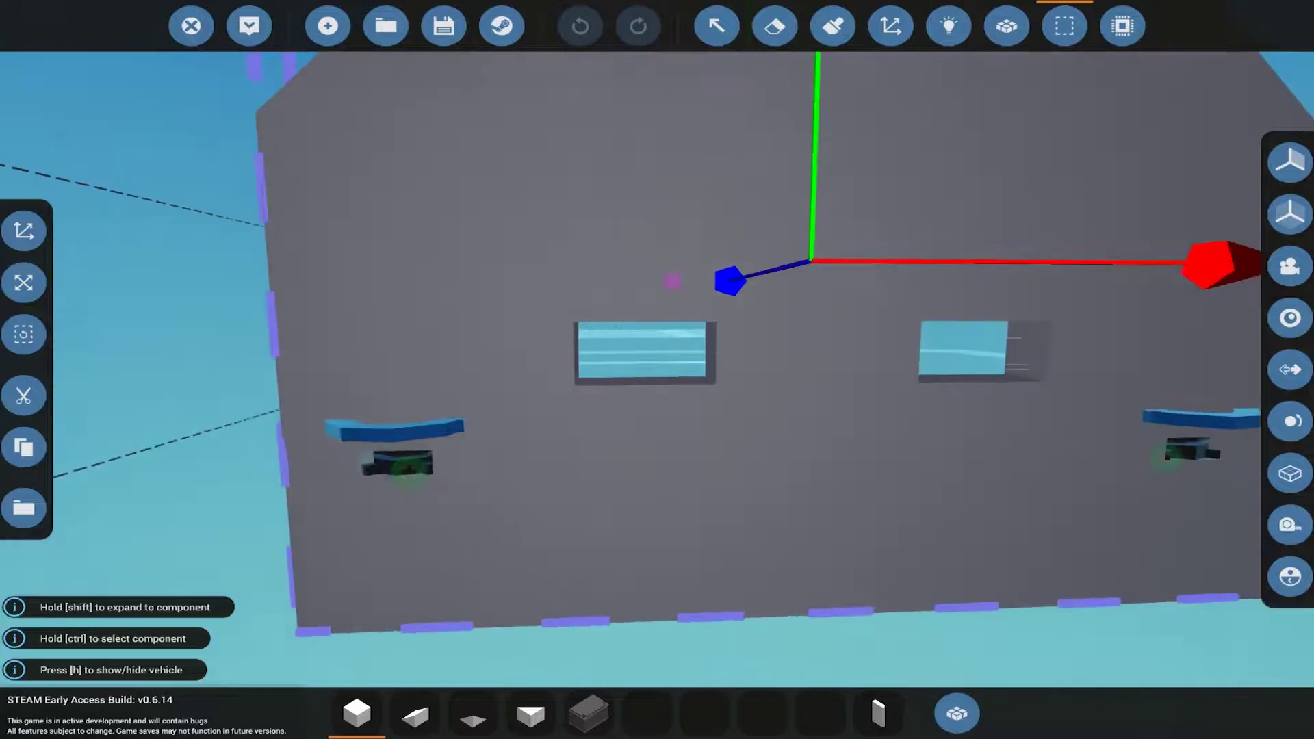
{"action": "left_click_drag", "start_coordinate": [849, 444], "coordinate": [513, 410]}
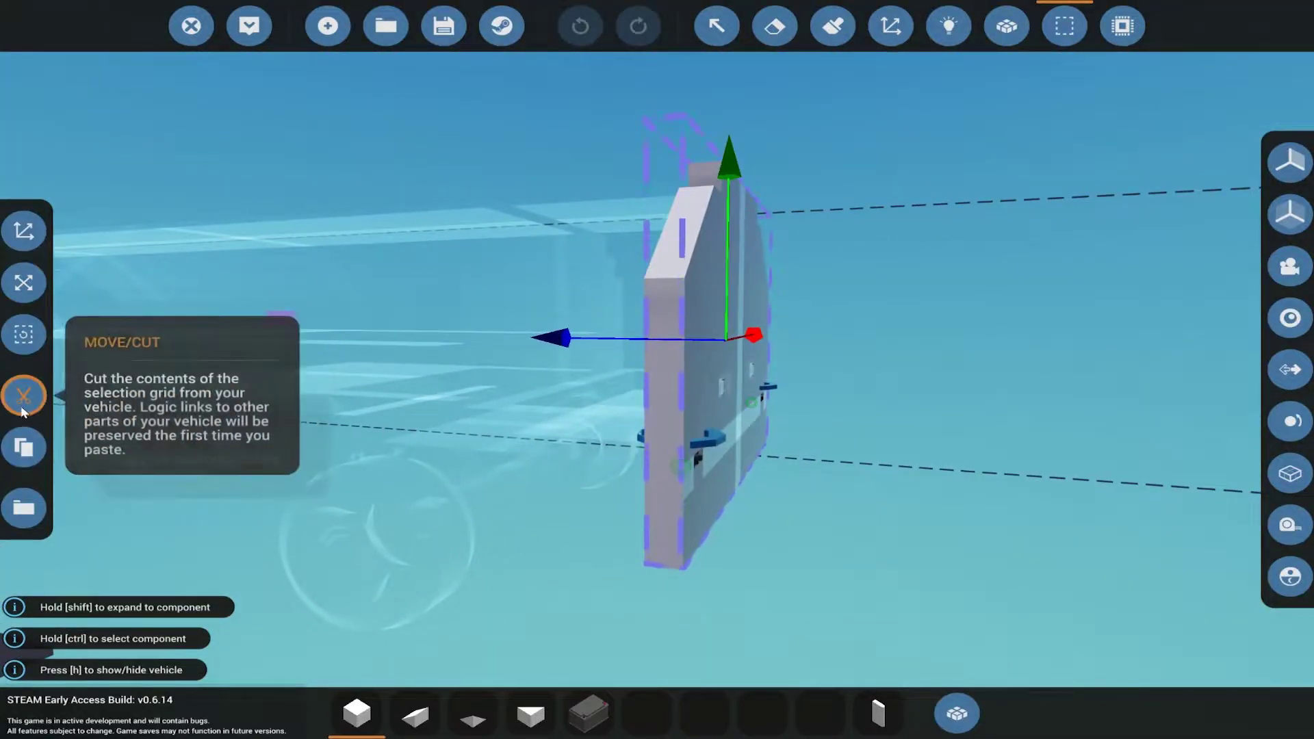
- Cut out the rear wall panel and erase the block column at the rear edge
{"action": "left_click", "coordinate": [24, 396]}
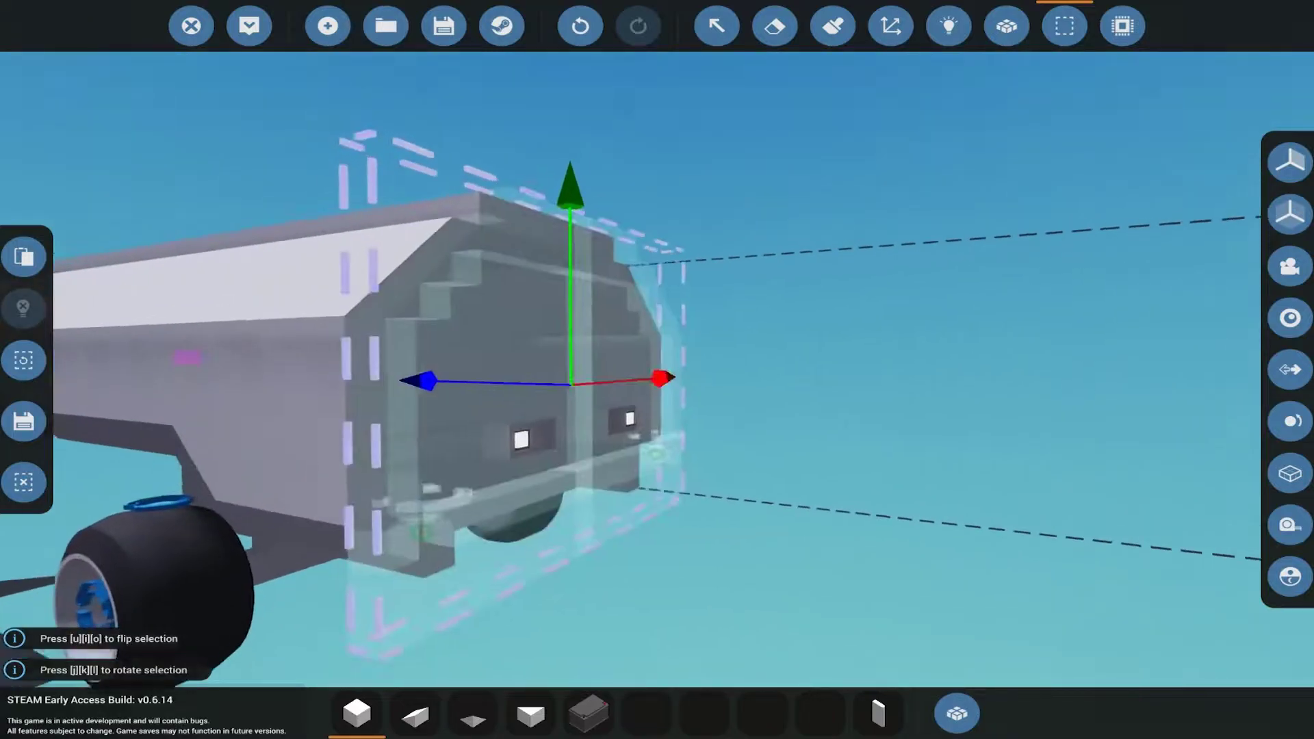
{"action": "scroll", "coordinate": [522, 406], "scroll_direction": "up", "scroll_amount": 4}
{"action": "left_click_drag", "start_coordinate": [521, 406], "coordinate": [719, 412]}
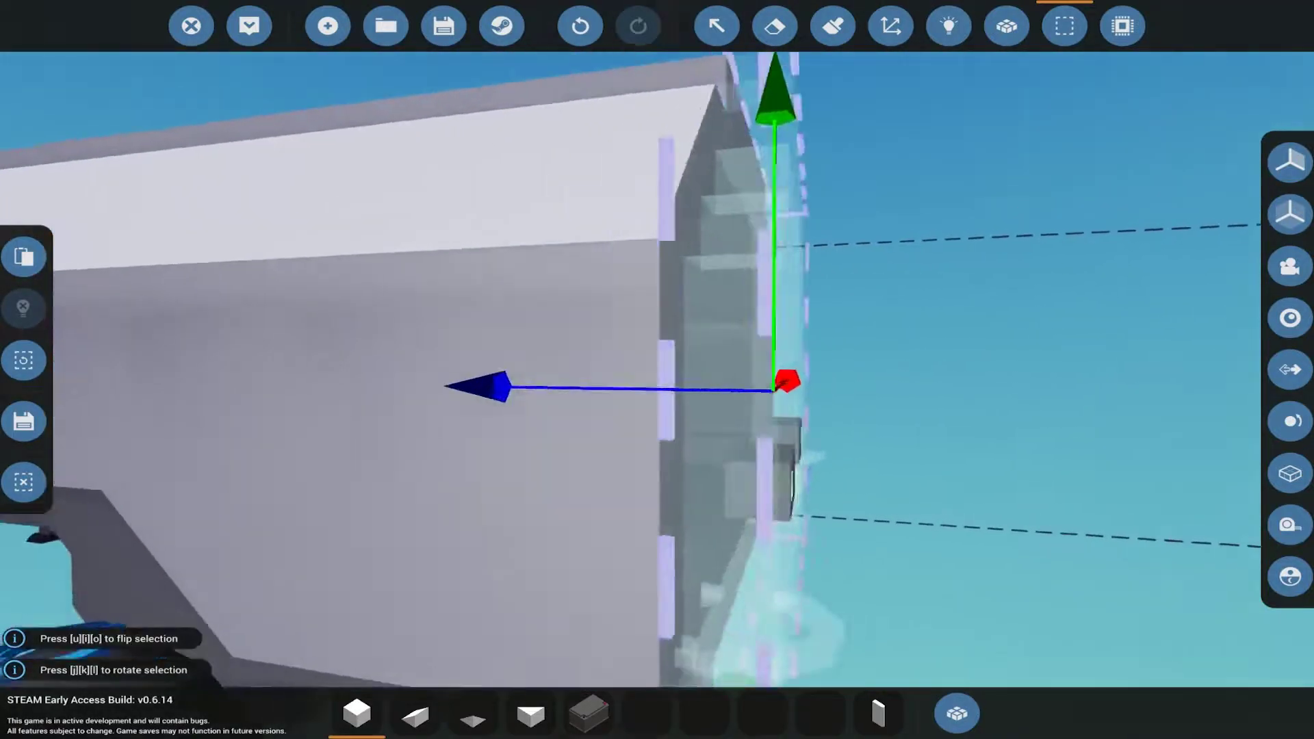
{"action": "scroll", "coordinate": [660, 126], "scroll_direction": "down", "scroll_amount": 5}
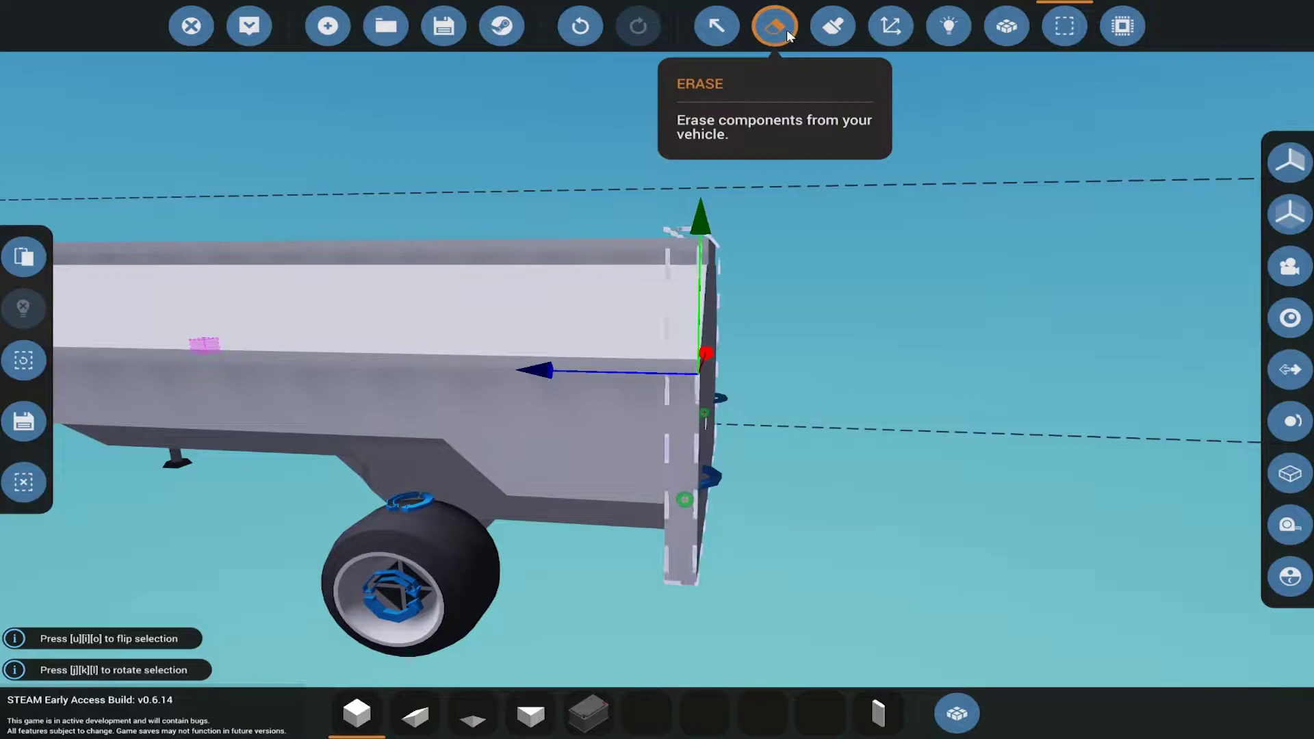
{"action": "left_click", "coordinate": [775, 26]}
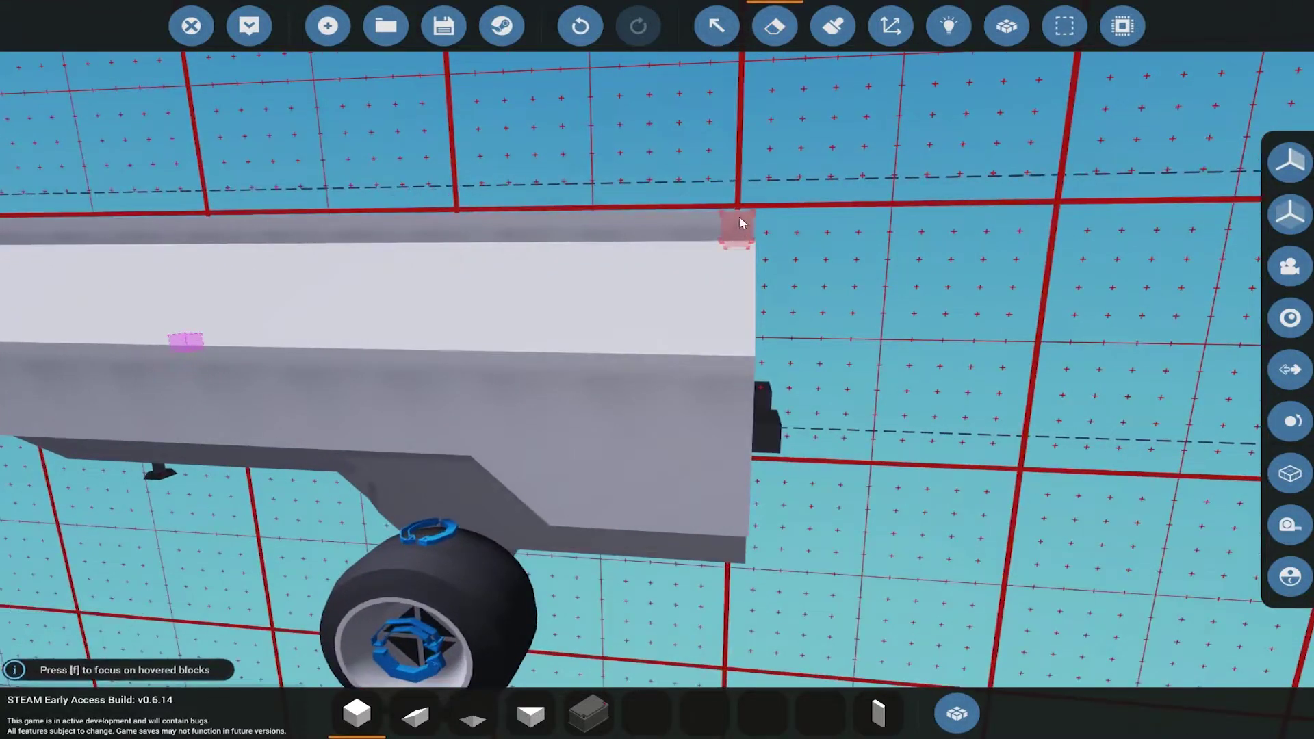
{"action": "left_click", "coordinate": [733, 508]}
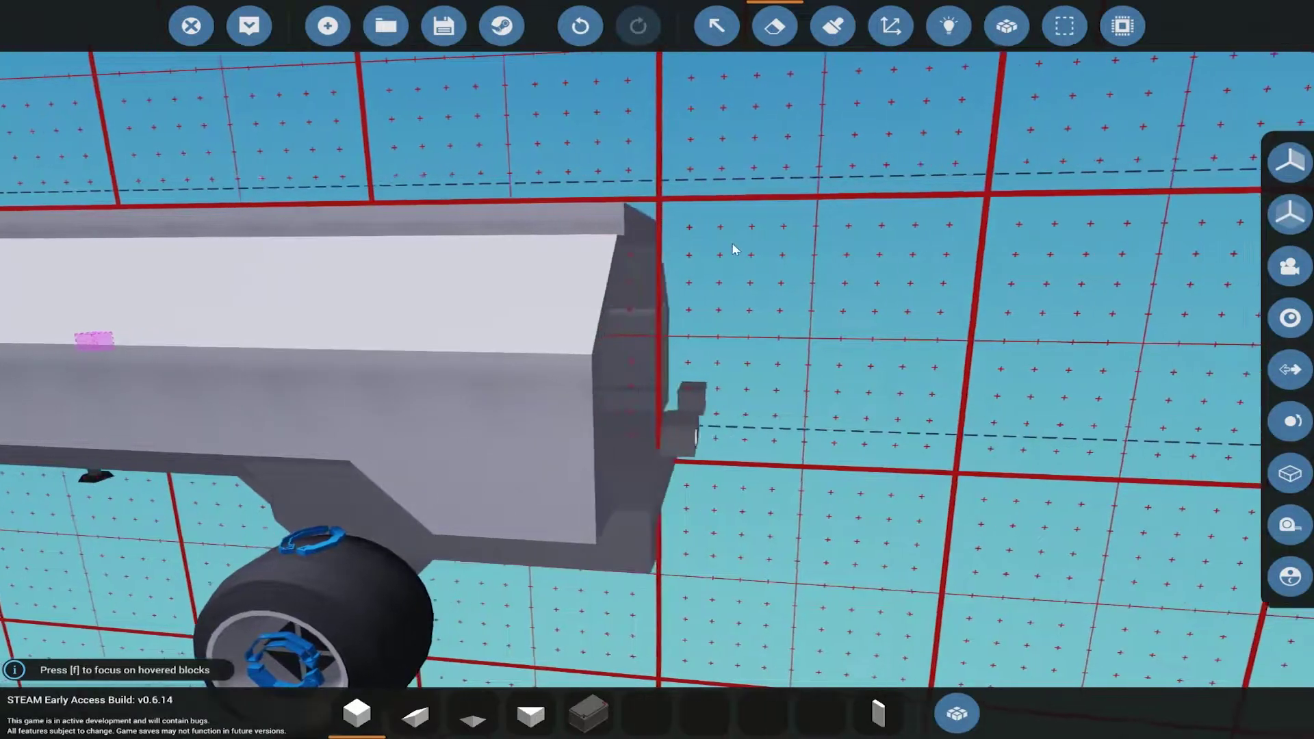
- Erase more rear blocks to deepen the stepped, slanted notch
{"action": "mouse_move", "coordinate": [743, 219]}
{"action": "left_mouse_down"}
{"action": "mouse_move", "coordinate": [649, 326]}
{"action": "mouse_move", "coordinate": [644, 435]}
{"action": "left_mouse_up"}
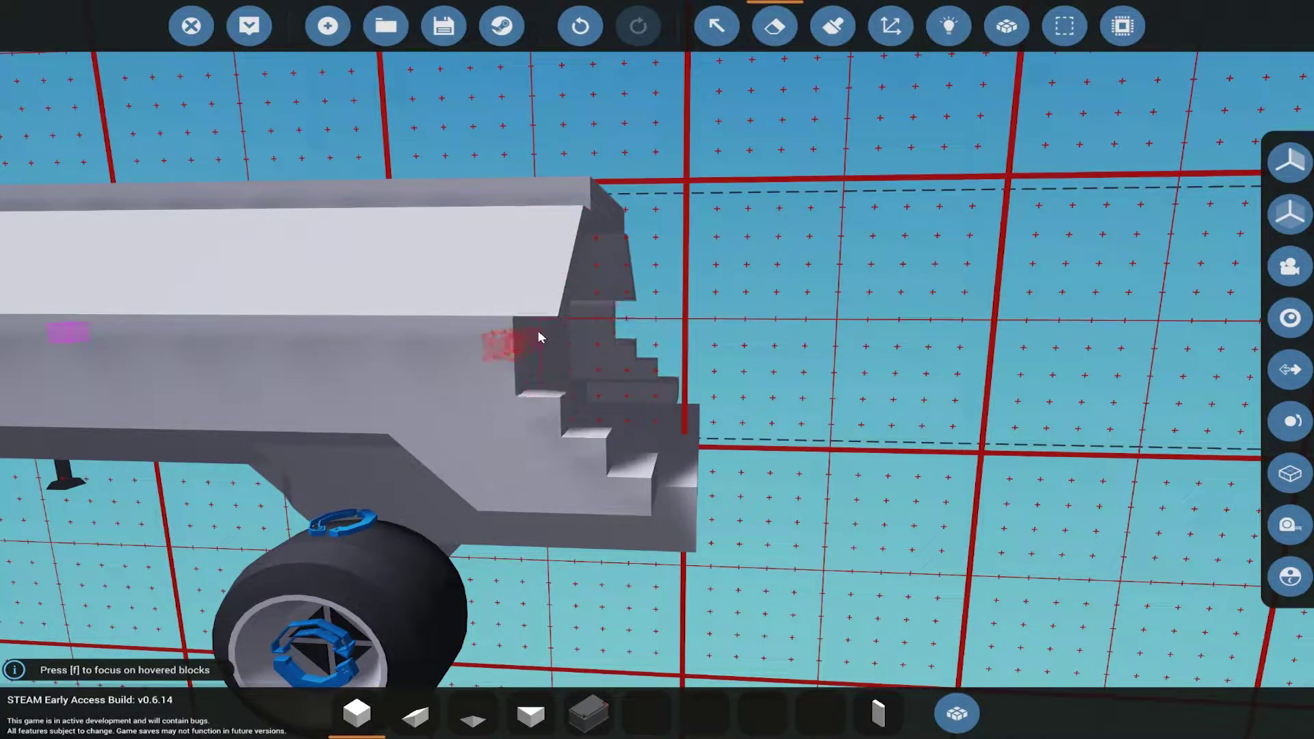
{"action": "left_click_drag", "start_coordinate": [547, 304], "coordinate": [686, 279]}
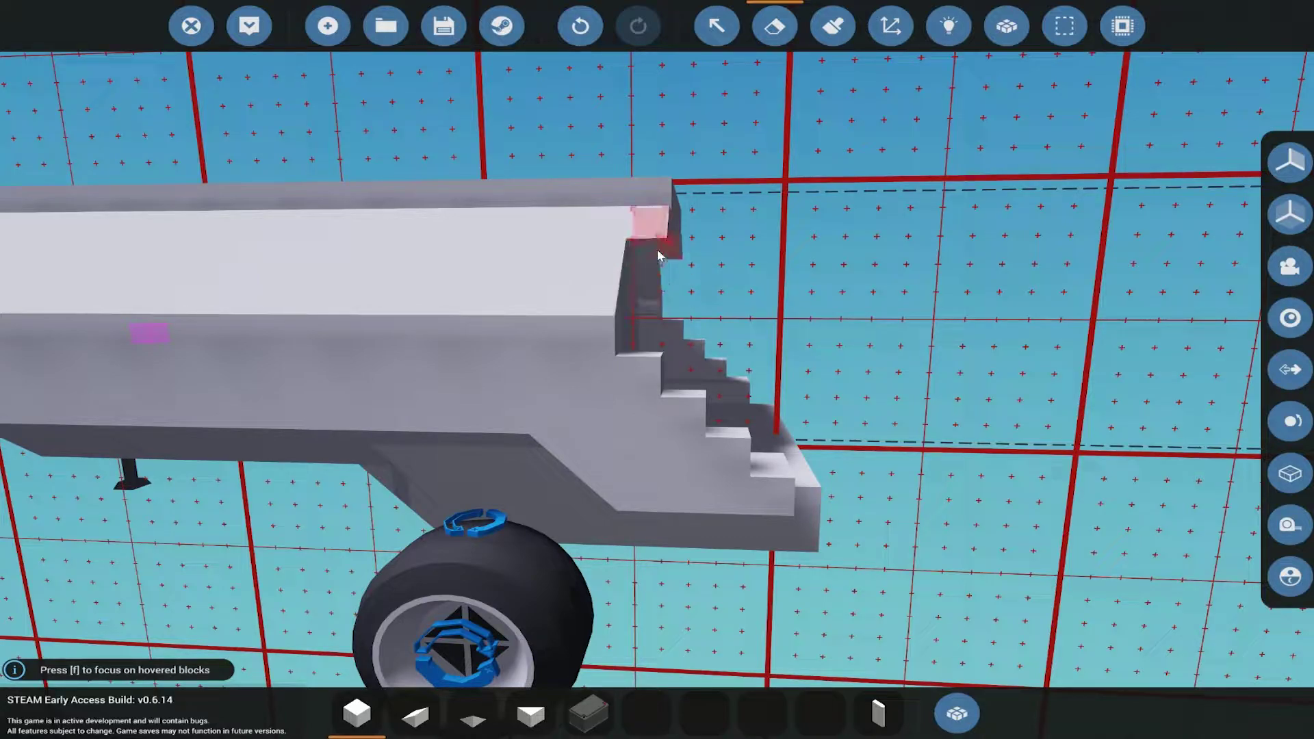
{"action": "right_click", "coordinate": [668, 213]}
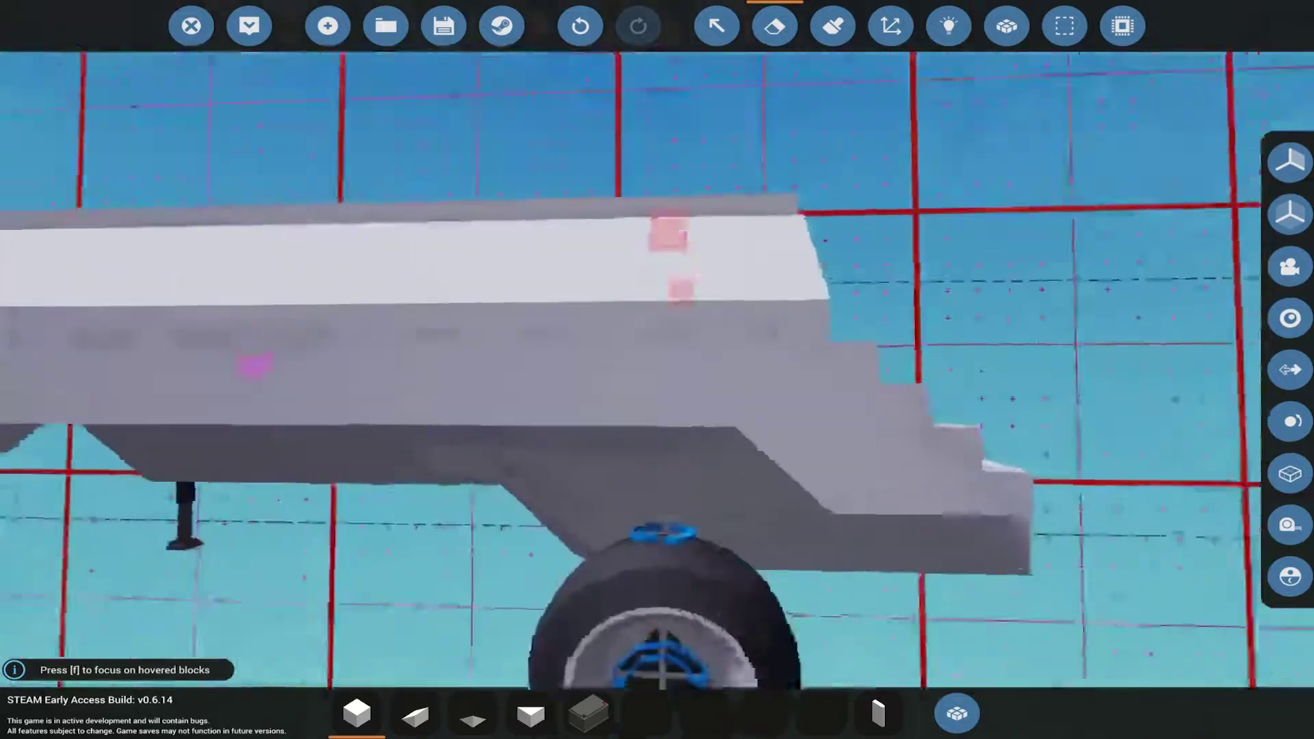
{"action": "key", "text": "a"}
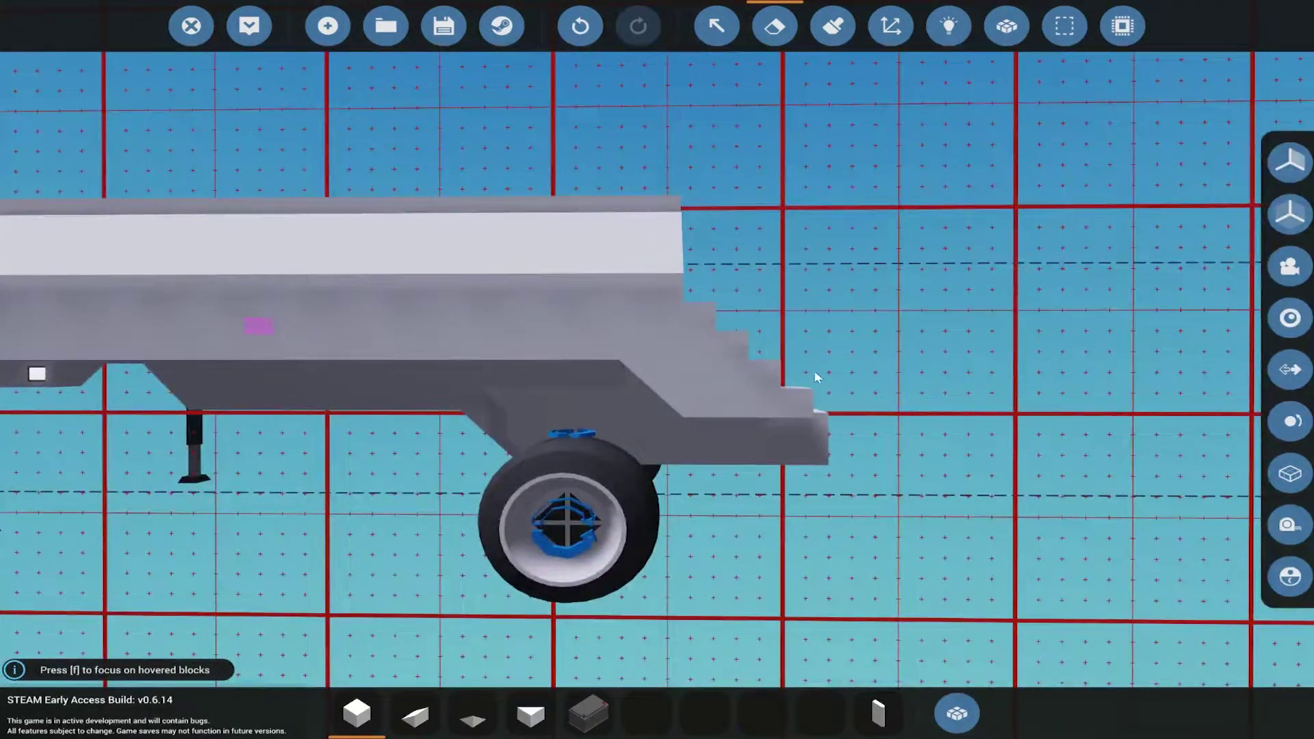
{"action": "left_click_drag", "start_coordinate": [664, 277], "coordinate": [849, 353]}
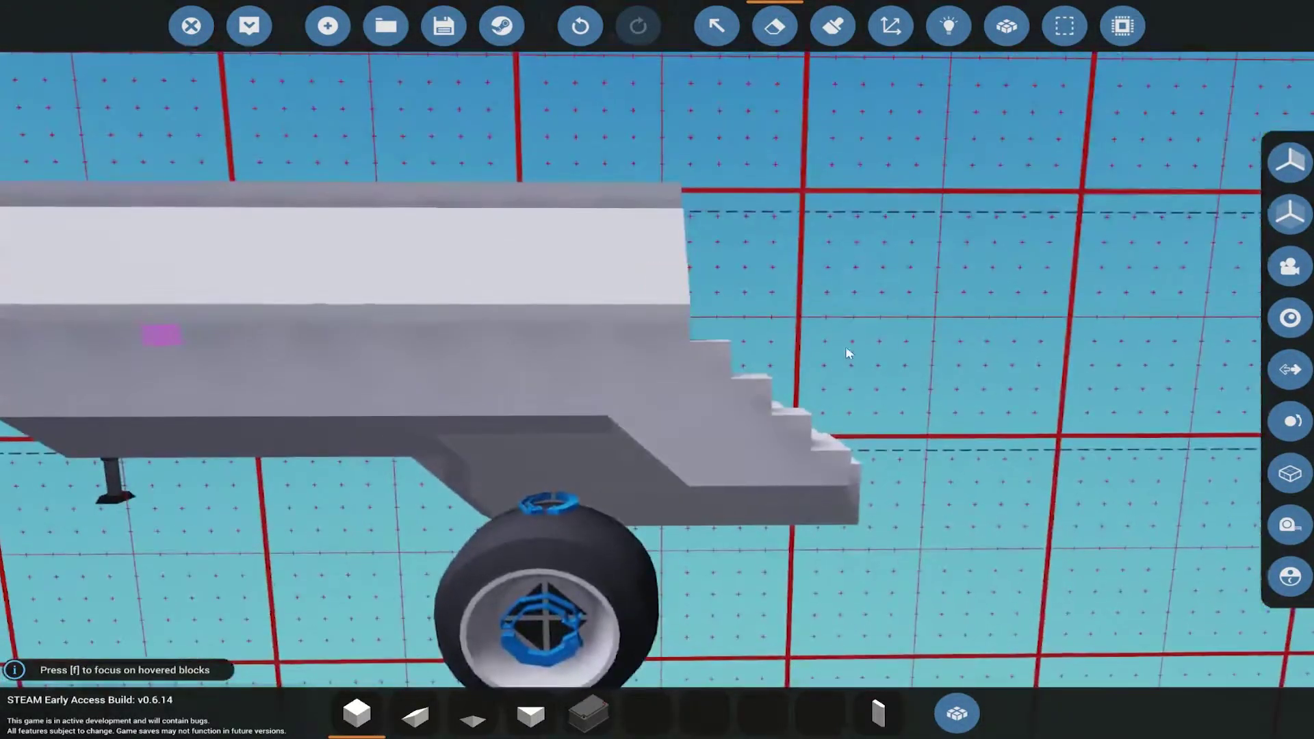
{"action": "key", "text": "d"}
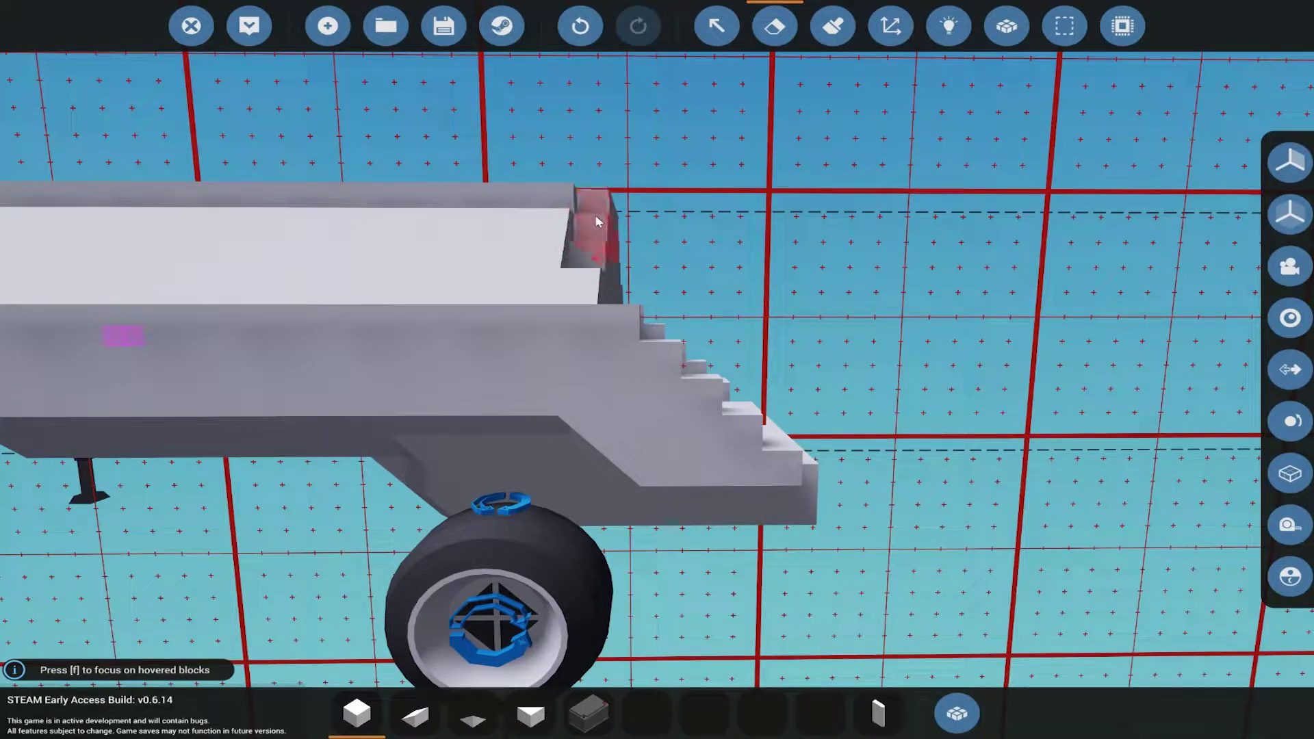
{"action": "left_click", "coordinate": [599, 249]}
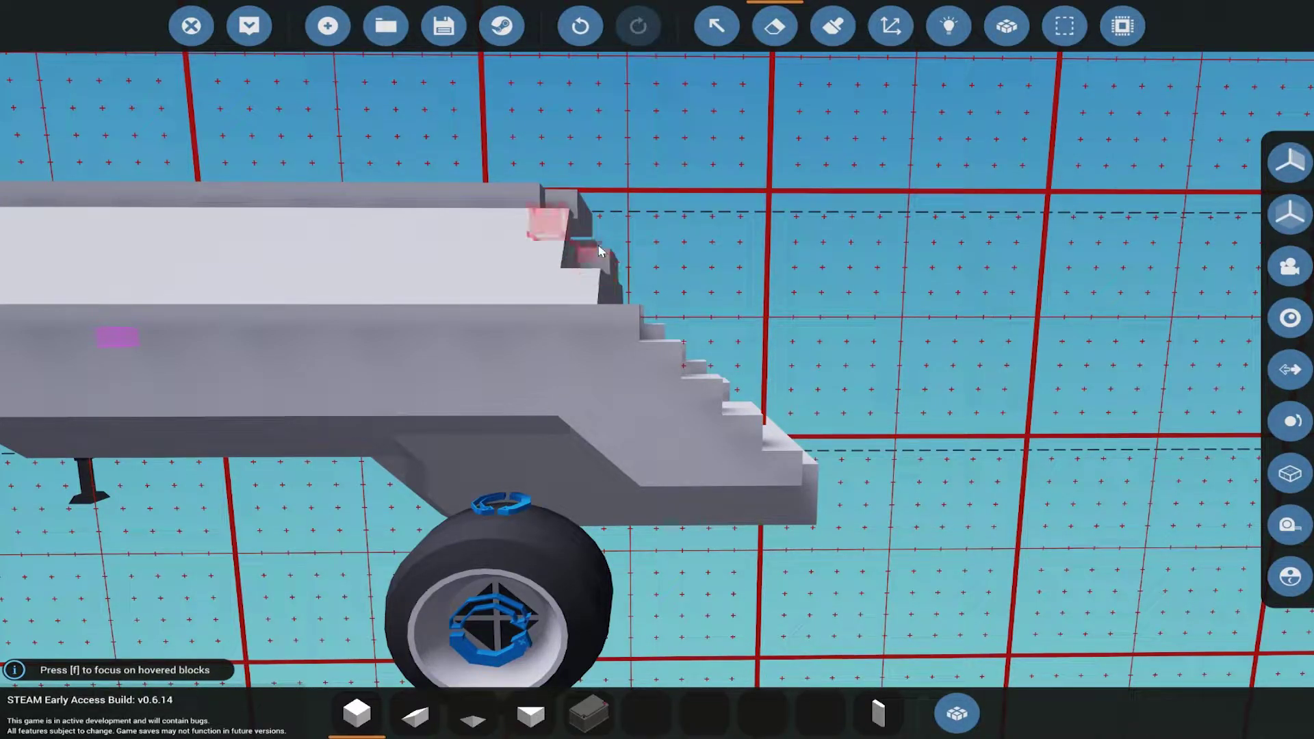
{"action": "scroll", "coordinate": [607, 210], "scroll_direction": "up", "scroll_amount": 1}
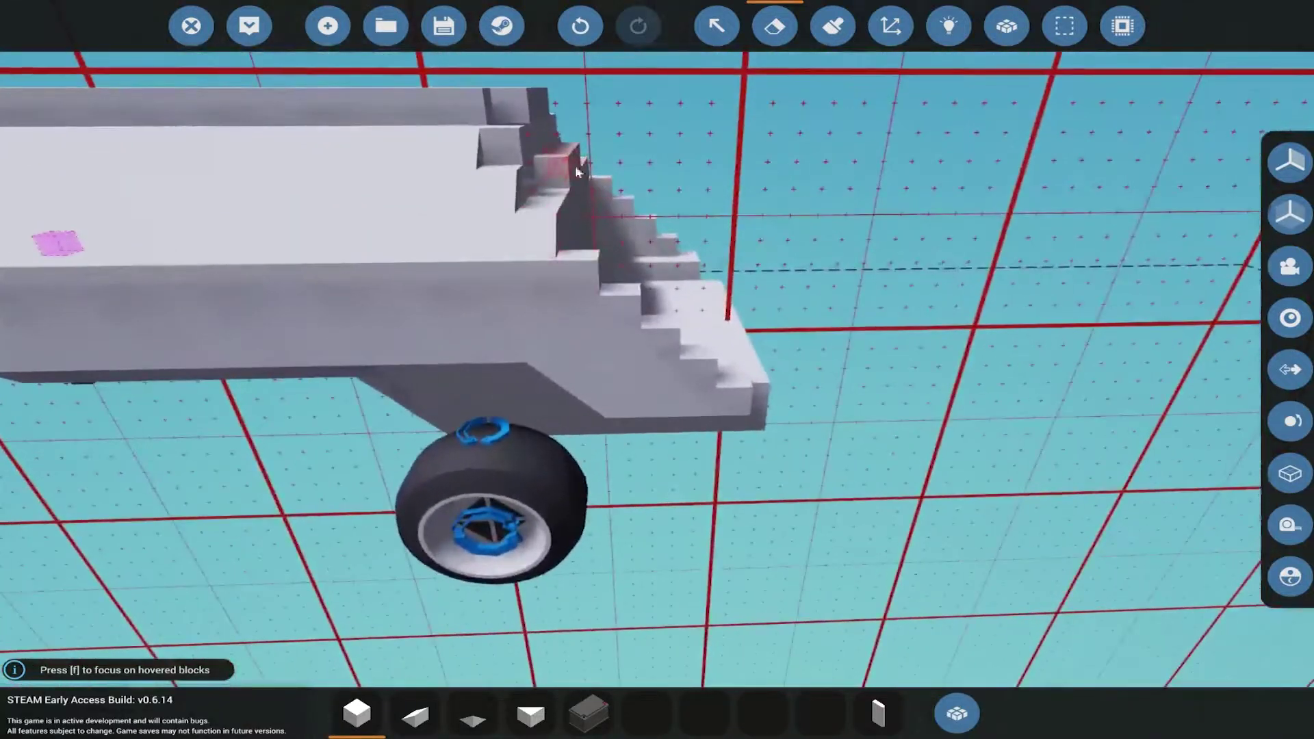
{"action": "left_click_drag", "start_coordinate": [563, 157], "coordinate": [566, 206]}
{"action": "scroll", "coordinate": [566, 205], "scroll_direction": "up", "scroll_amount": 3}
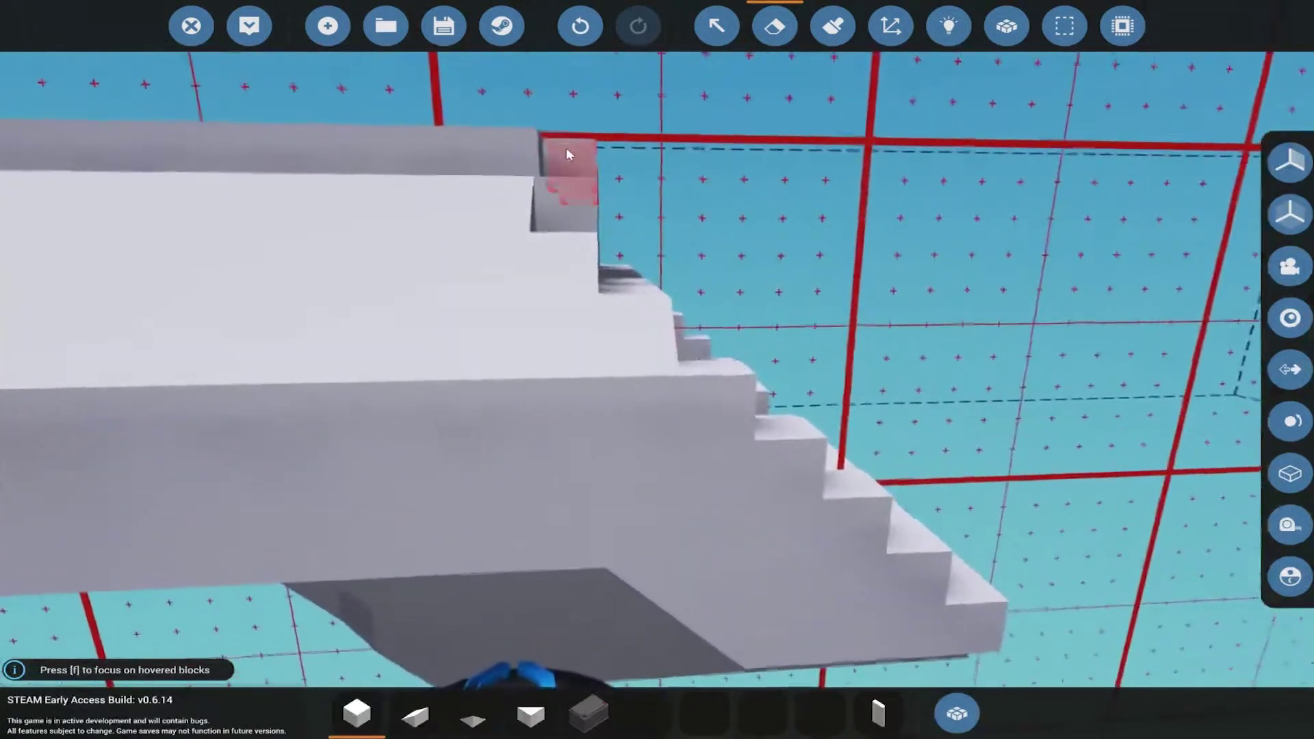
{"action": "scroll", "coordinate": [574, 182], "scroll_direction": "down", "scroll_amount": 2}
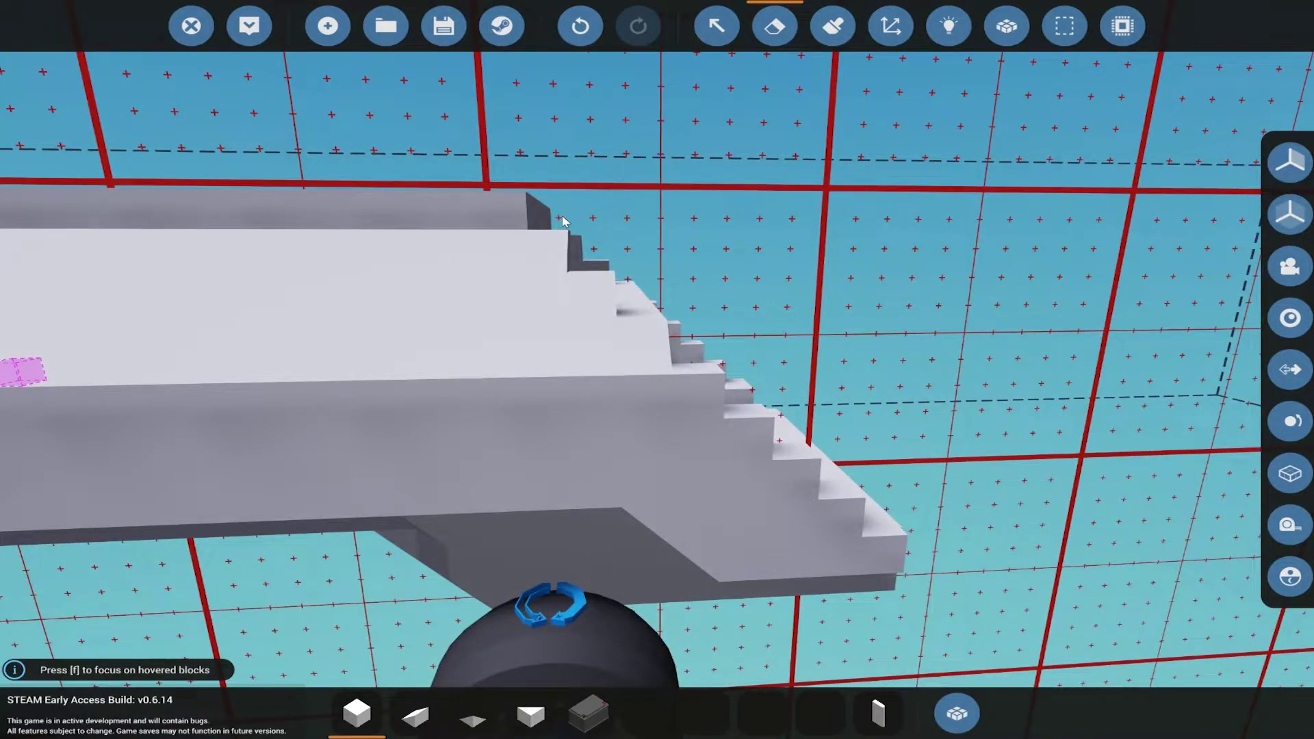
{"action": "left_click_drag", "start_coordinate": [562, 221], "coordinate": [575, 329]}
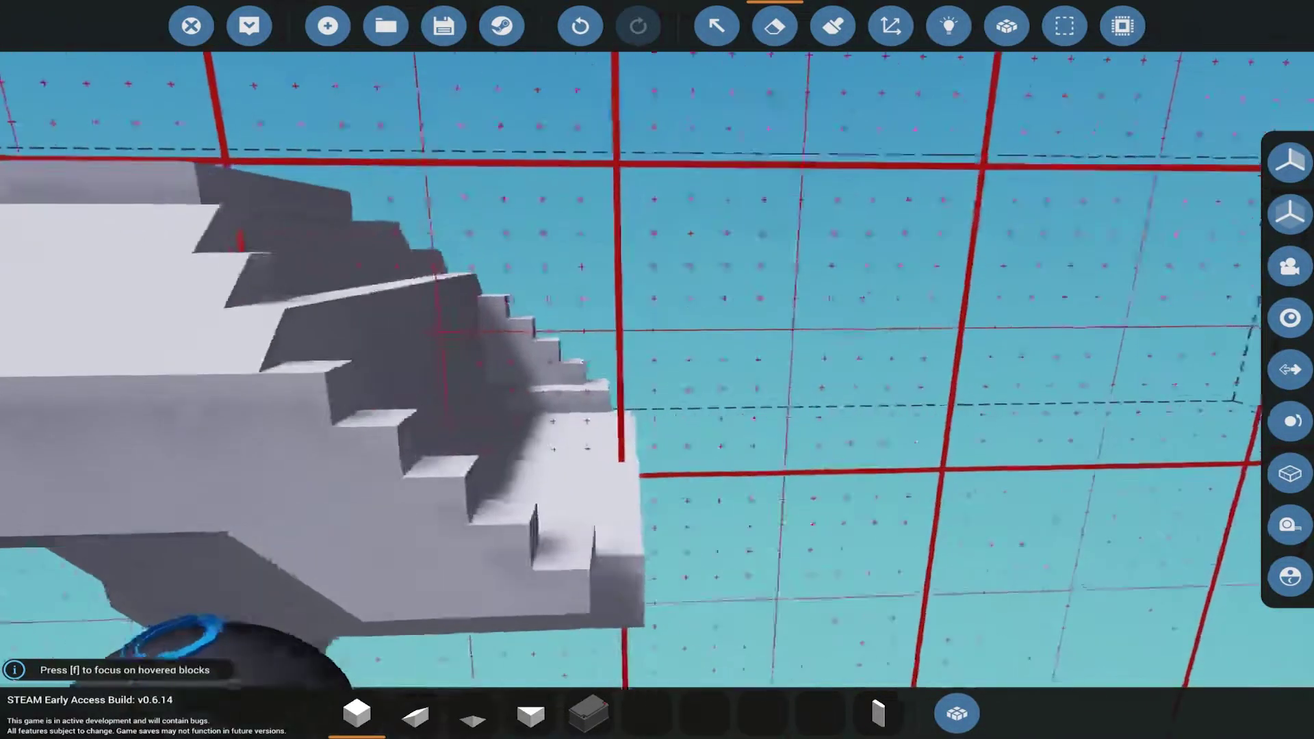
{"action": "scroll", "coordinate": [313, 256], "scroll_direction": "down", "scroll_amount": 3}
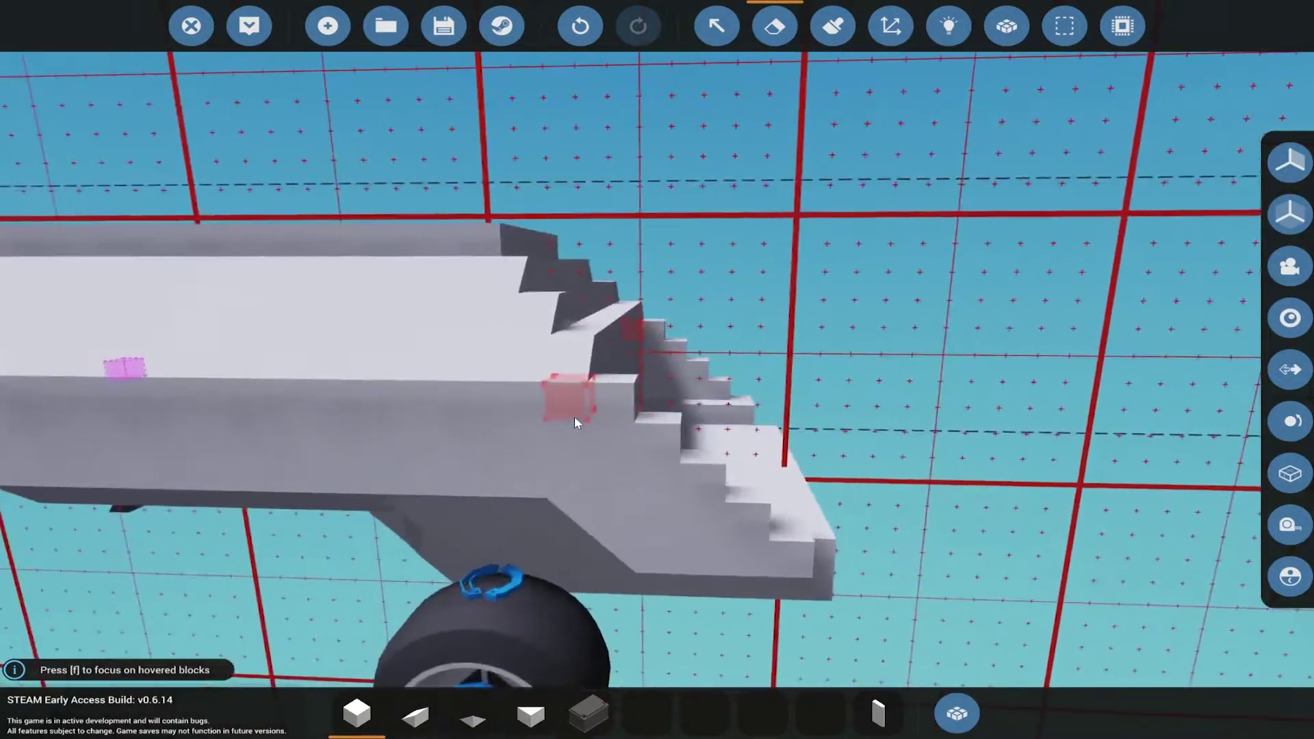
{"action": "mouse_move", "coordinate": [575, 372]}
{"action": "left_mouse_down"}
{"action": "mouse_move", "coordinate": [575, 338]}
{"action": "mouse_move", "coordinate": [666, 316]}
{"action": "left_mouse_up"}
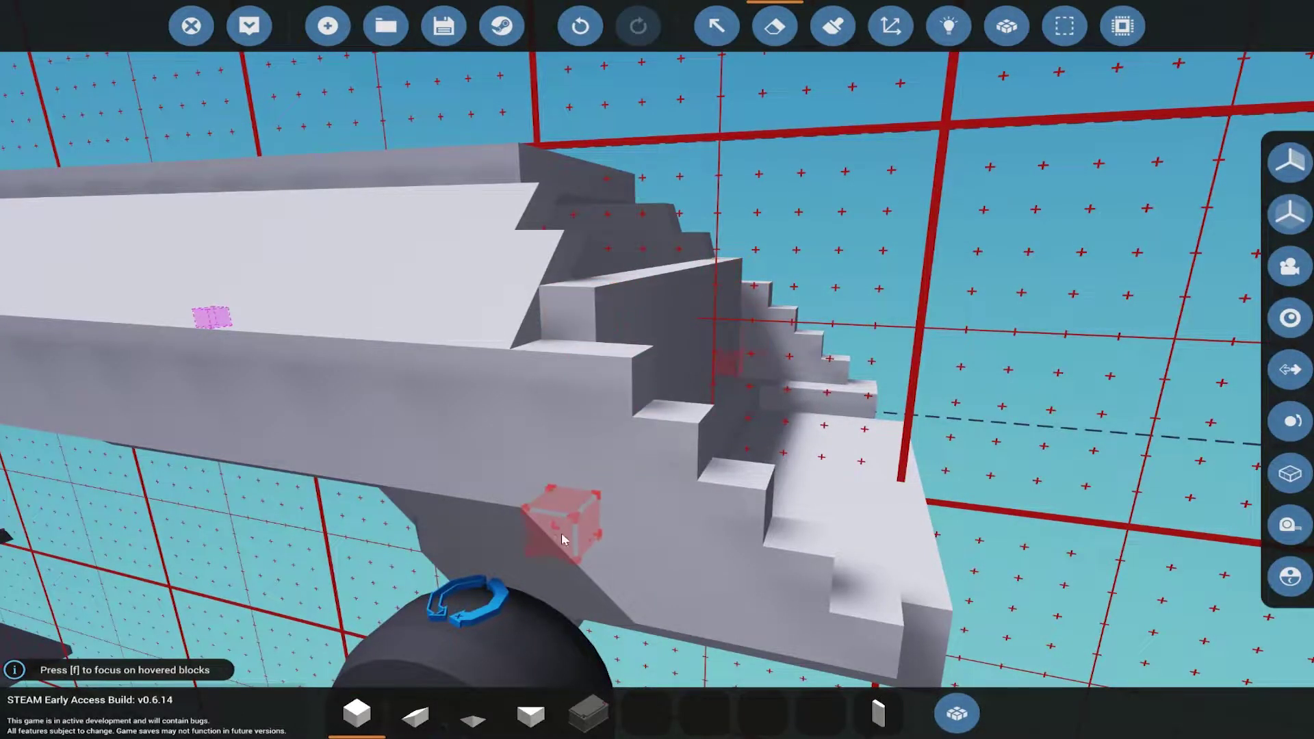
{"action": "scroll", "coordinate": [563, 539], "scroll_direction": "down", "scroll_amount": 3}
{"action": "scroll", "coordinate": [742, 621], "scroll_direction": "up", "scroll_amount": 3}
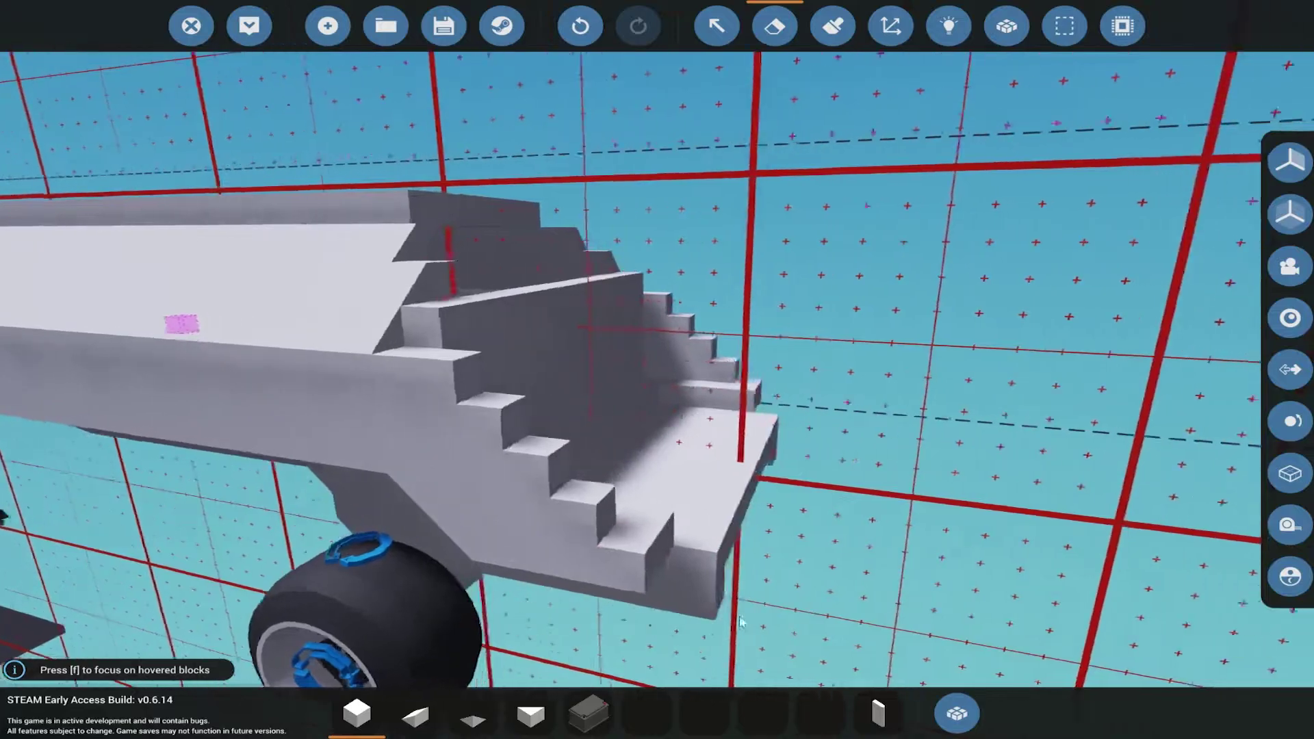
{"action": "left_click_drag", "start_coordinate": [742, 622], "coordinate": [657, 514]}
- Remove the corner cube at the base of the rear step
{"action": "left_click", "coordinate": [415, 714]}
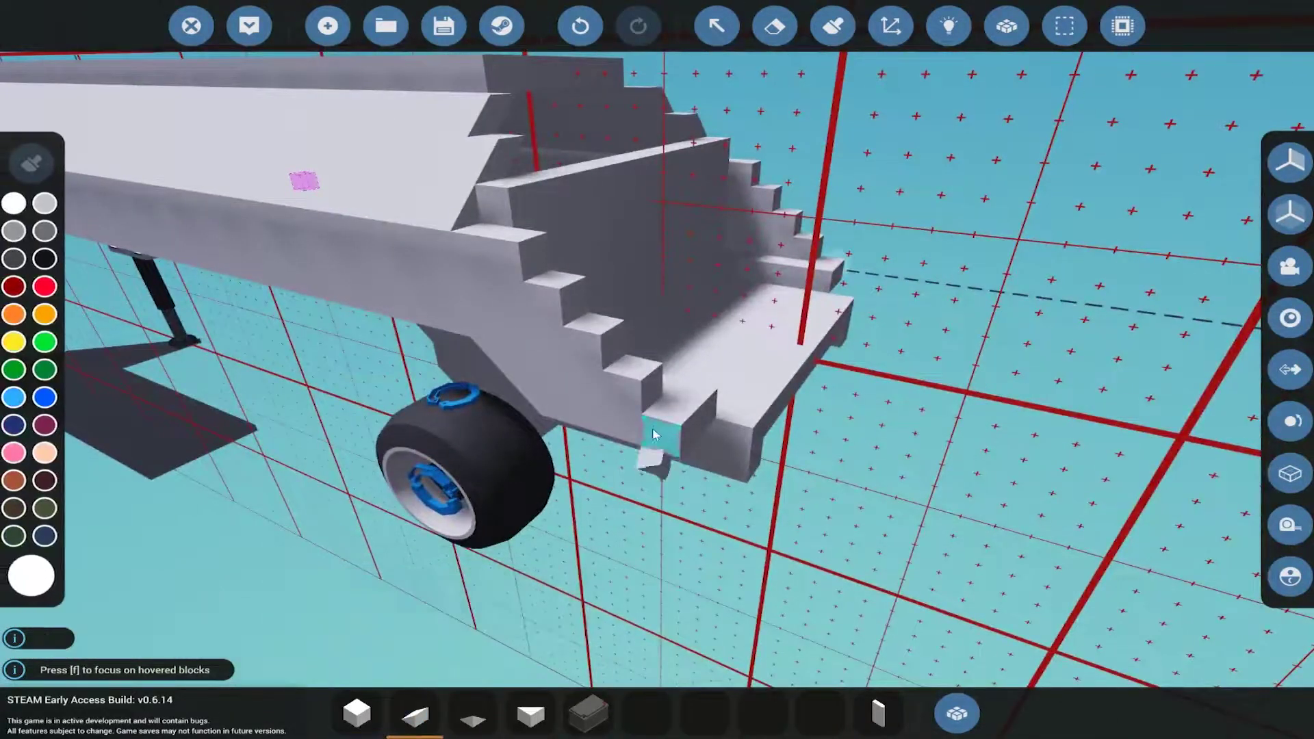
{"action": "right_click", "coordinate": [655, 435]}
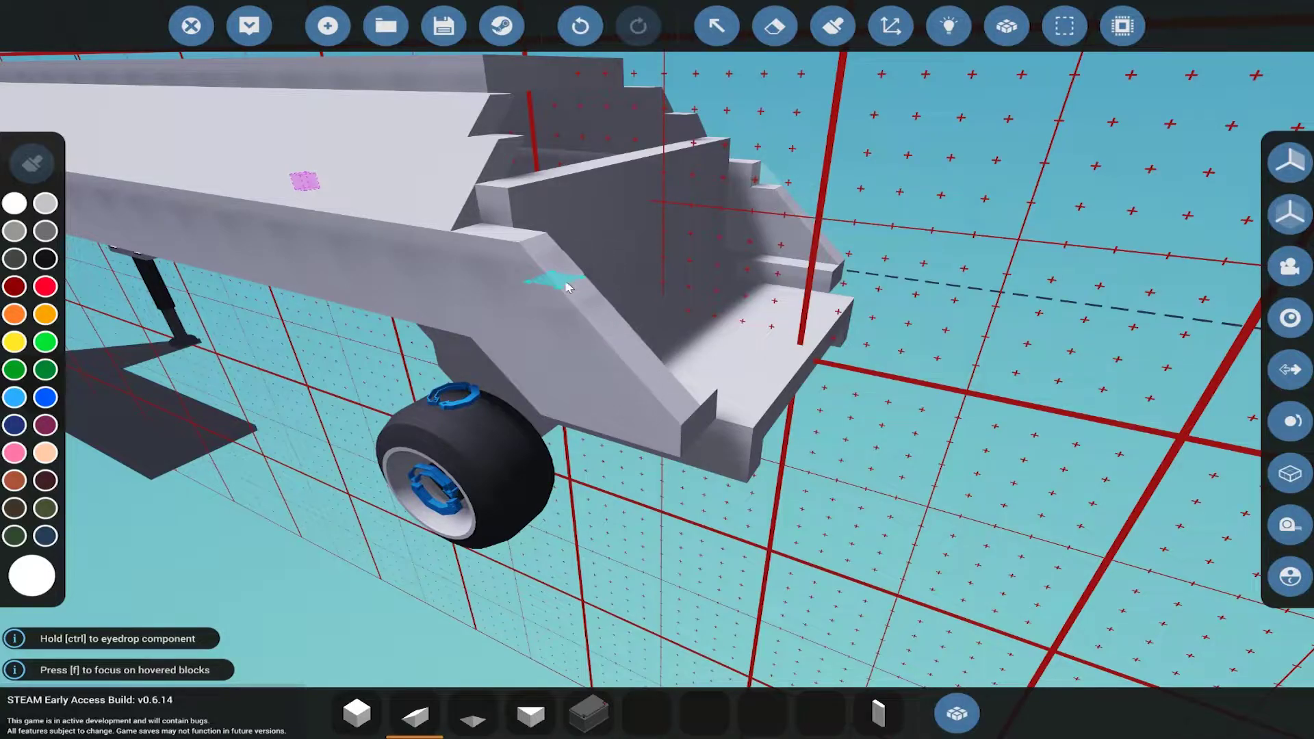
{"action": "mouse_move", "coordinate": [527, 243]}
{"action": "left_mouse_down"}
{"action": "mouse_move", "coordinate": [575, 308]}
{"action": "mouse_move", "coordinate": [719, 205]}
{"action": "left_mouse_up"}
{"action": "left_click", "coordinate": [775, 26]}
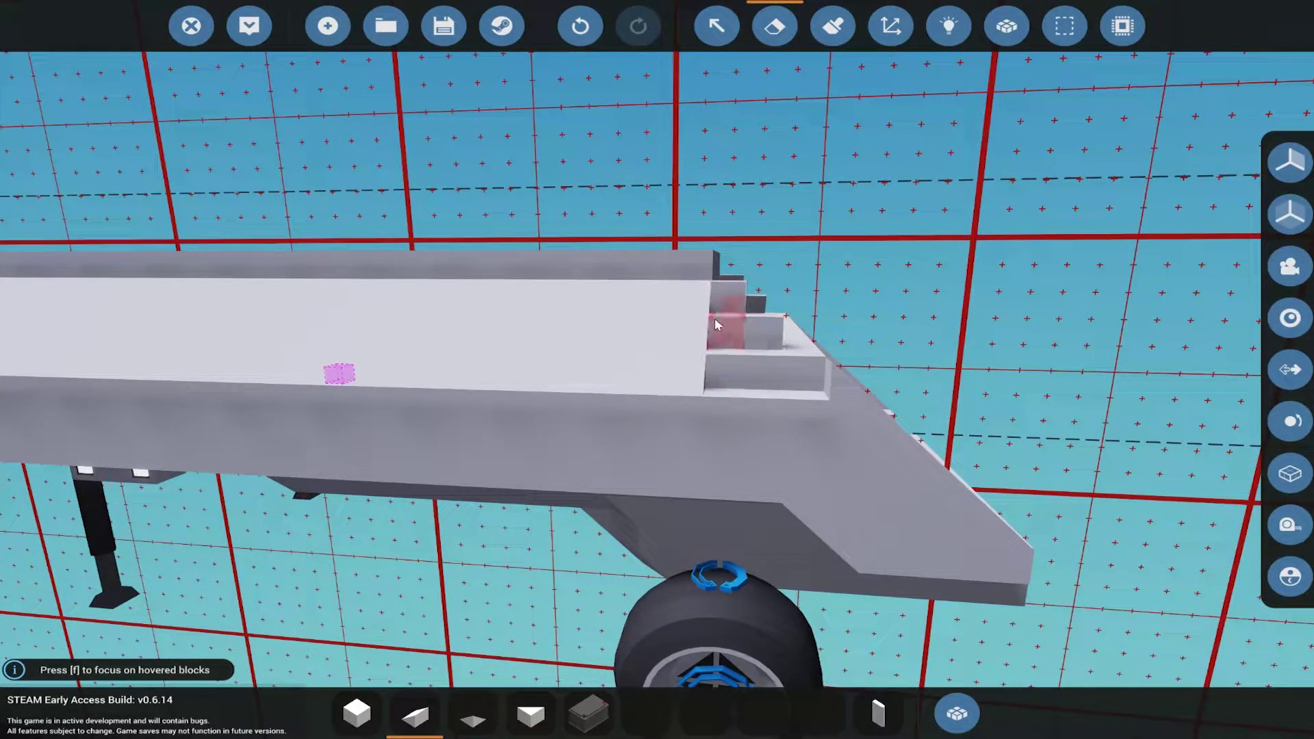
{"action": "mouse_move", "coordinate": [742, 423]}
{"action": "left_mouse_down"}
{"action": "mouse_move", "coordinate": [723, 387]}
{"action": "mouse_move", "coordinate": [781, 424]}
{"action": "left_mouse_up"}
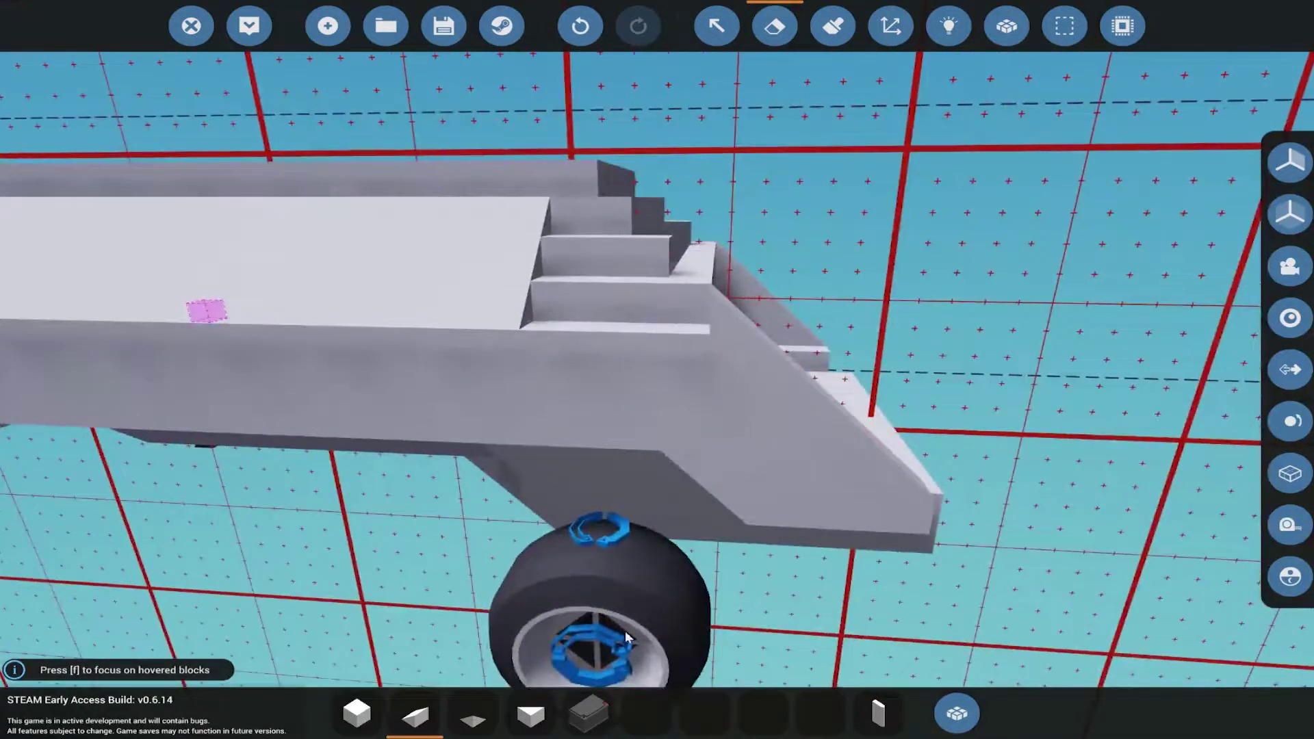
- Place two cube blocks in the rear stair area
{"action": "key", "text": "3"}
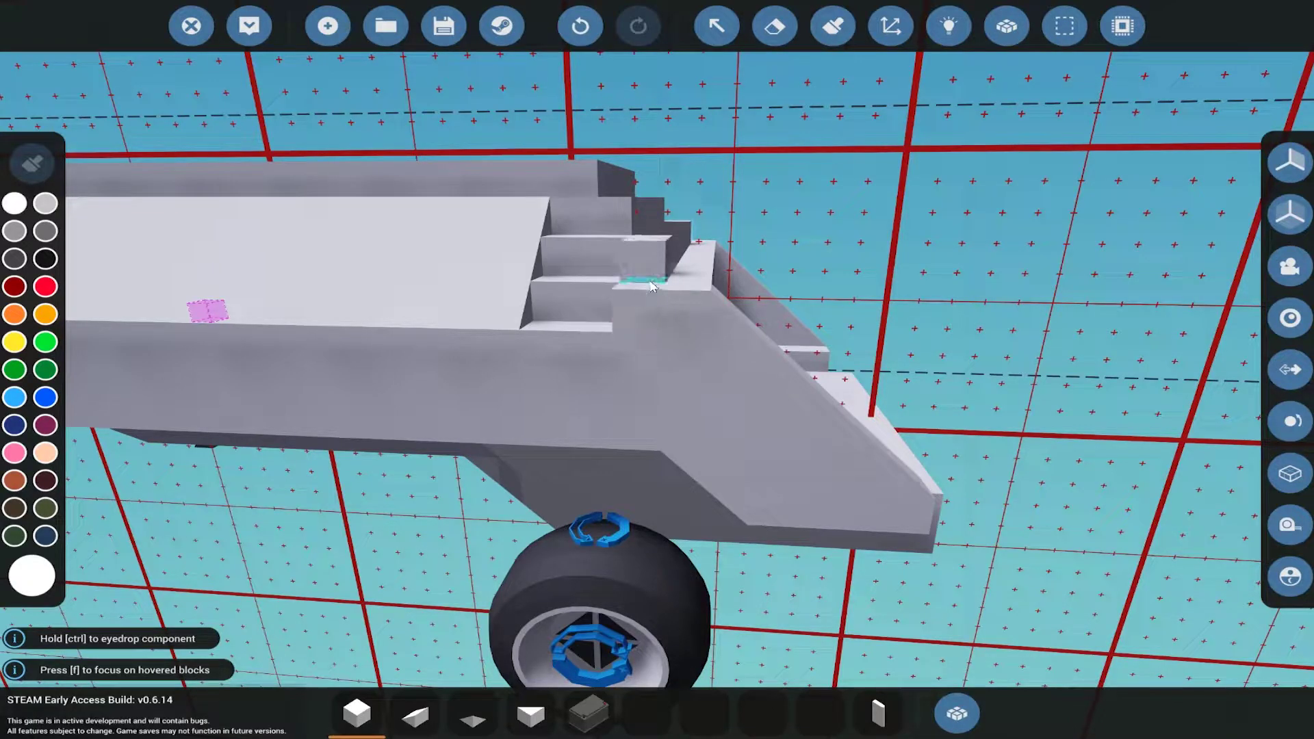
{"action": "mouse_move", "coordinate": [648, 290]}
{"action": "left_mouse_down"}
{"action": "mouse_move", "coordinate": [719, 246]}
{"action": "mouse_move", "coordinate": [766, 180]}
{"action": "left_mouse_up"}
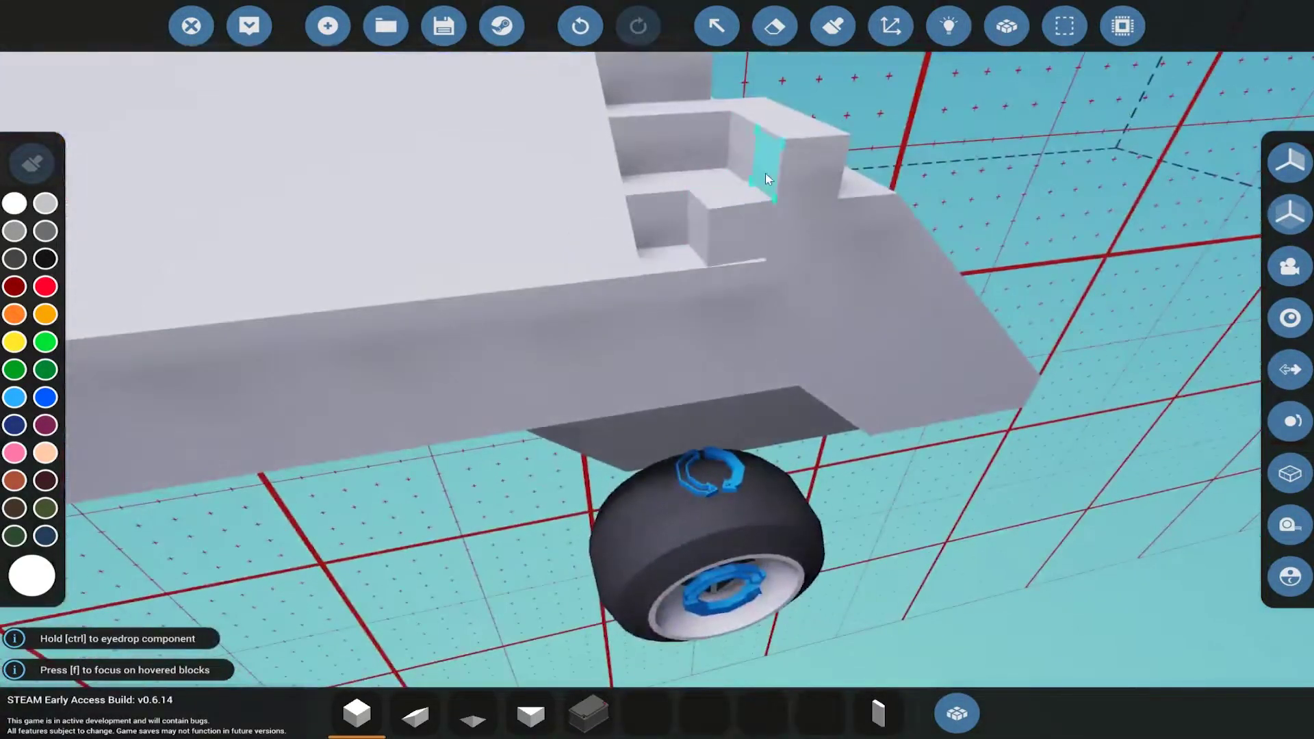
{"action": "left_click", "coordinate": [769, 159]}
{"action": "left_click", "coordinate": [759, 113]}
{"action": "mouse_move", "coordinate": [751, 92]}
{"action": "left_mouse_down"}
{"action": "mouse_move", "coordinate": [617, 308]}
{"action": "mouse_move", "coordinate": [513, 410]}
{"action": "left_mouse_up"}
{"action": "left_click_drag", "start_coordinate": [719, 678], "coordinate": [637, 411]}
{"action": "key", "text": "2"}
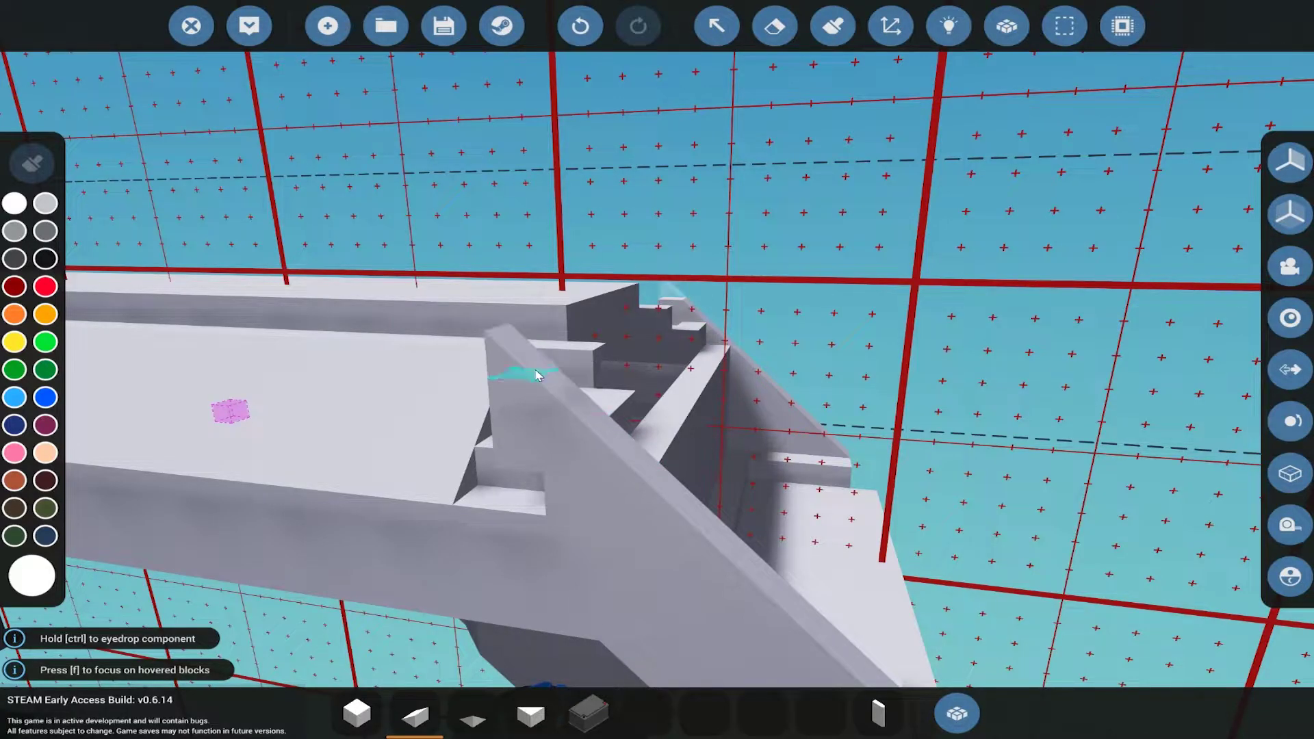
{"action": "mouse_move", "coordinate": [561, 393]}
{"action": "left_mouse_down"}
{"action": "mouse_move", "coordinate": [412, 309]}
{"action": "mouse_move", "coordinate": [617, 359]}
{"action": "mouse_move", "coordinate": [718, 339]}
{"action": "mouse_move", "coordinate": [638, 257]}
{"action": "left_mouse_up"}
- Erase the stair-edge blocks and the large block wall at the rear
{"action": "left_click", "coordinate": [775, 26]}
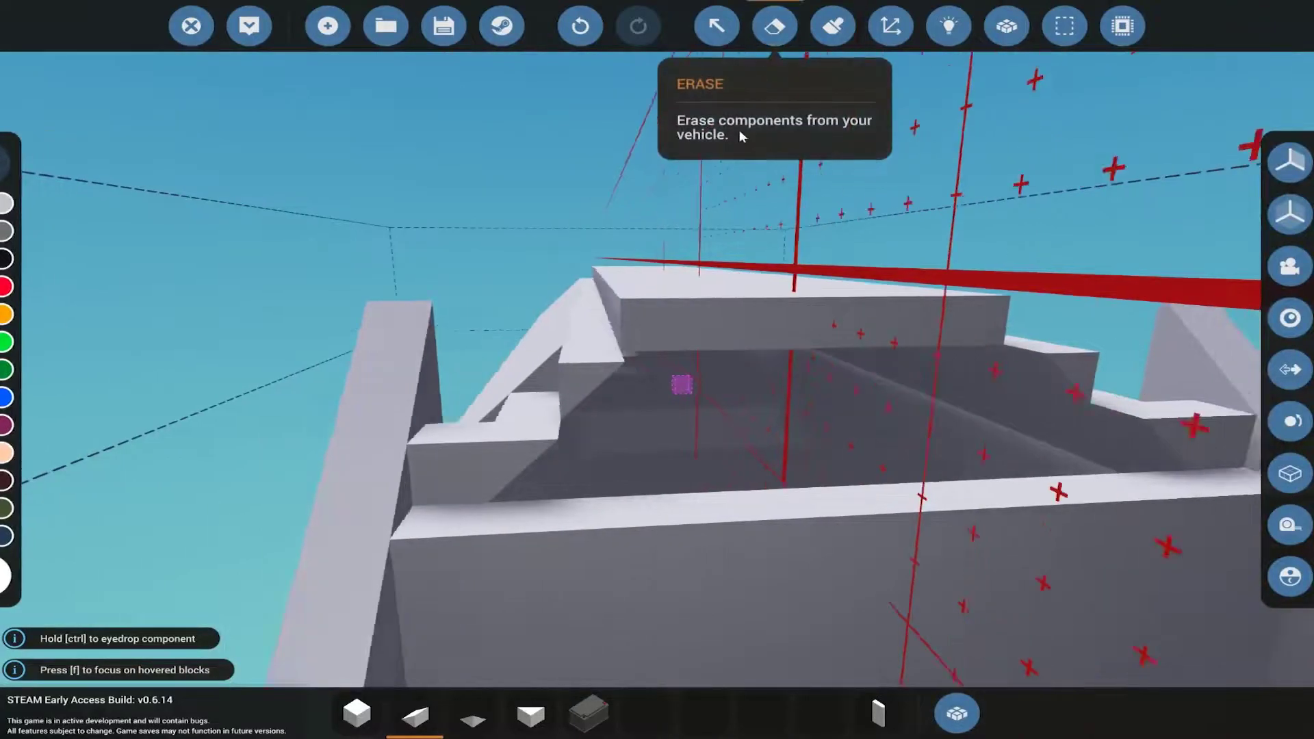
{"action": "mouse_move", "coordinate": [269, 446]}
{"action": "left_mouse_down"}
{"action": "mouse_move", "coordinate": [447, 376]}
{"action": "mouse_move", "coordinate": [511, 327]}
{"action": "left_mouse_up"}
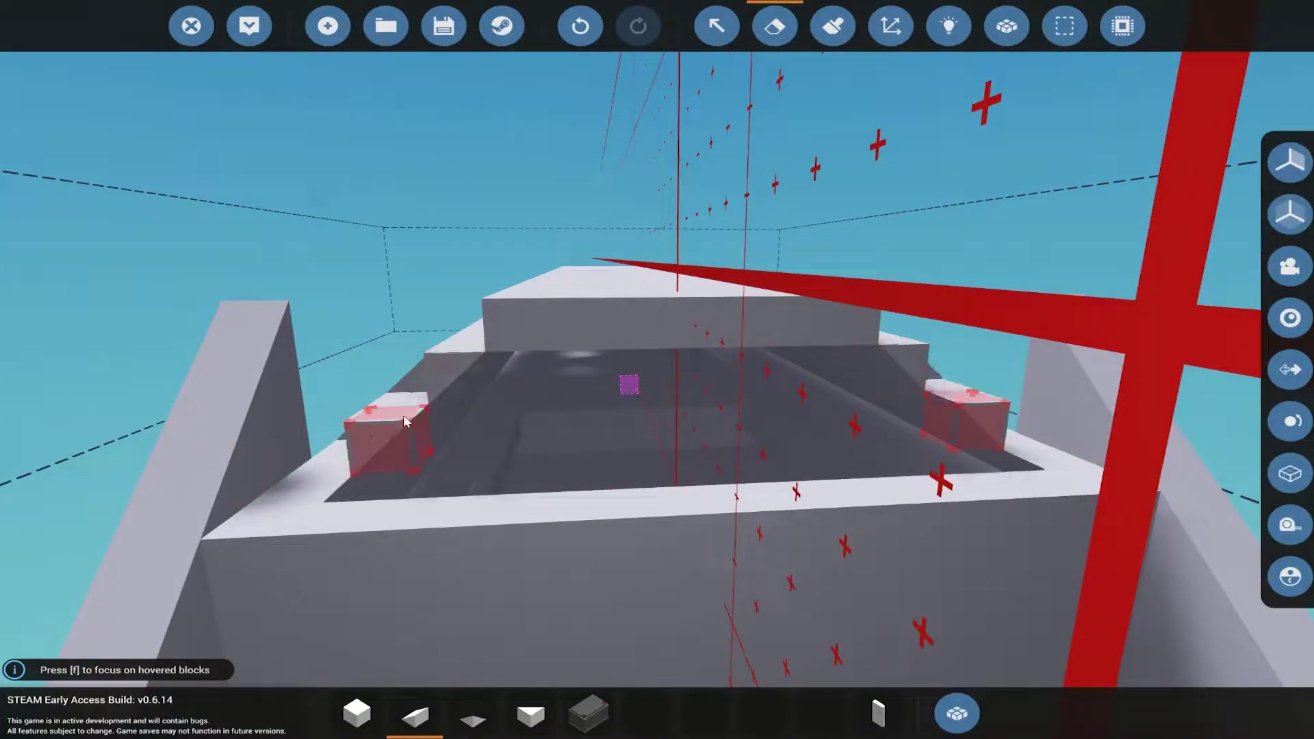
{"action": "mouse_move", "coordinate": [1063, 529]}
{"action": "left_mouse_down"}
{"action": "mouse_move", "coordinate": [616, 463]}
{"action": "mouse_move", "coordinate": [322, 533]}
{"action": "left_mouse_up"}
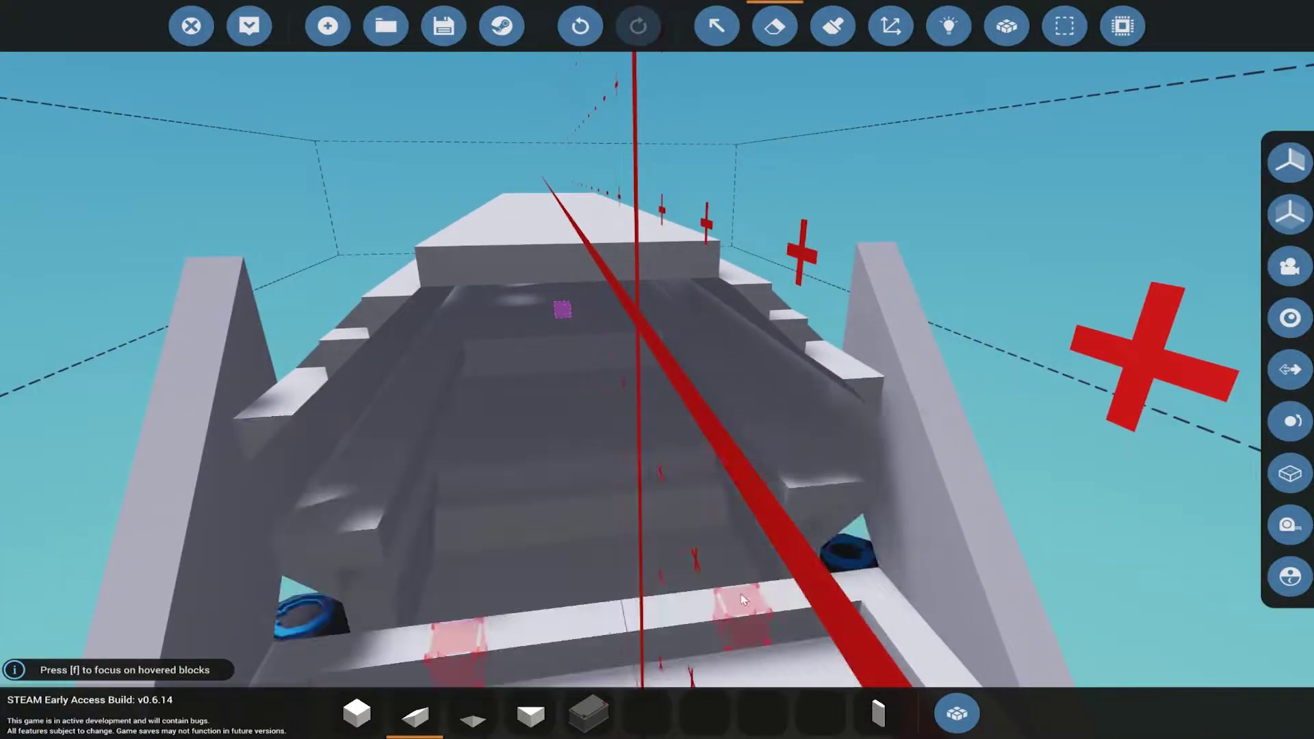
{"action": "left_click", "coordinate": [716, 601]}
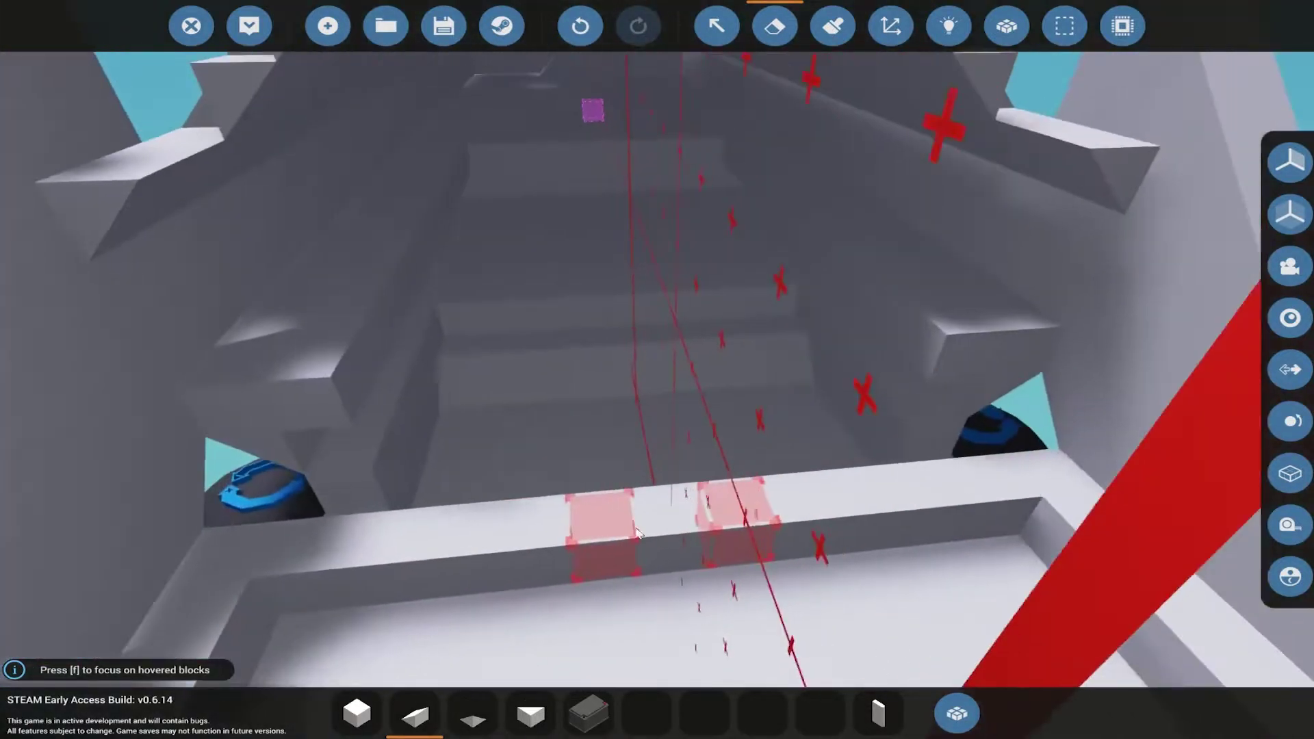
{"action": "scroll", "coordinate": [617, 514], "scroll_direction": "up", "scroll_amount": 4}
- Erase the remaining rear wall section and reselect the cube block
{"action": "left_click_drag", "start_coordinate": [96, 262], "coordinate": [800, 398]}
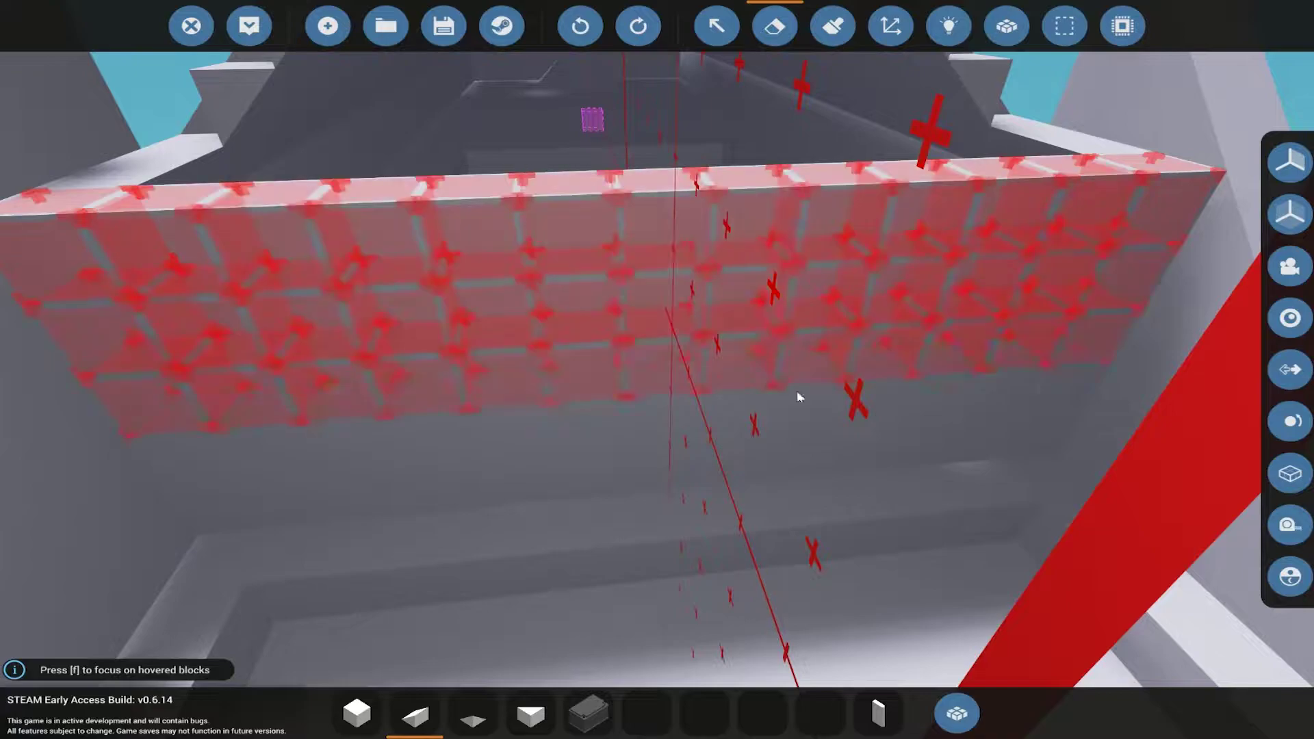
{"action": "left_click", "coordinate": [946, 377]}
{"action": "scroll", "coordinate": [949, 385], "scroll_direction": "down", "scroll_amount": 5}
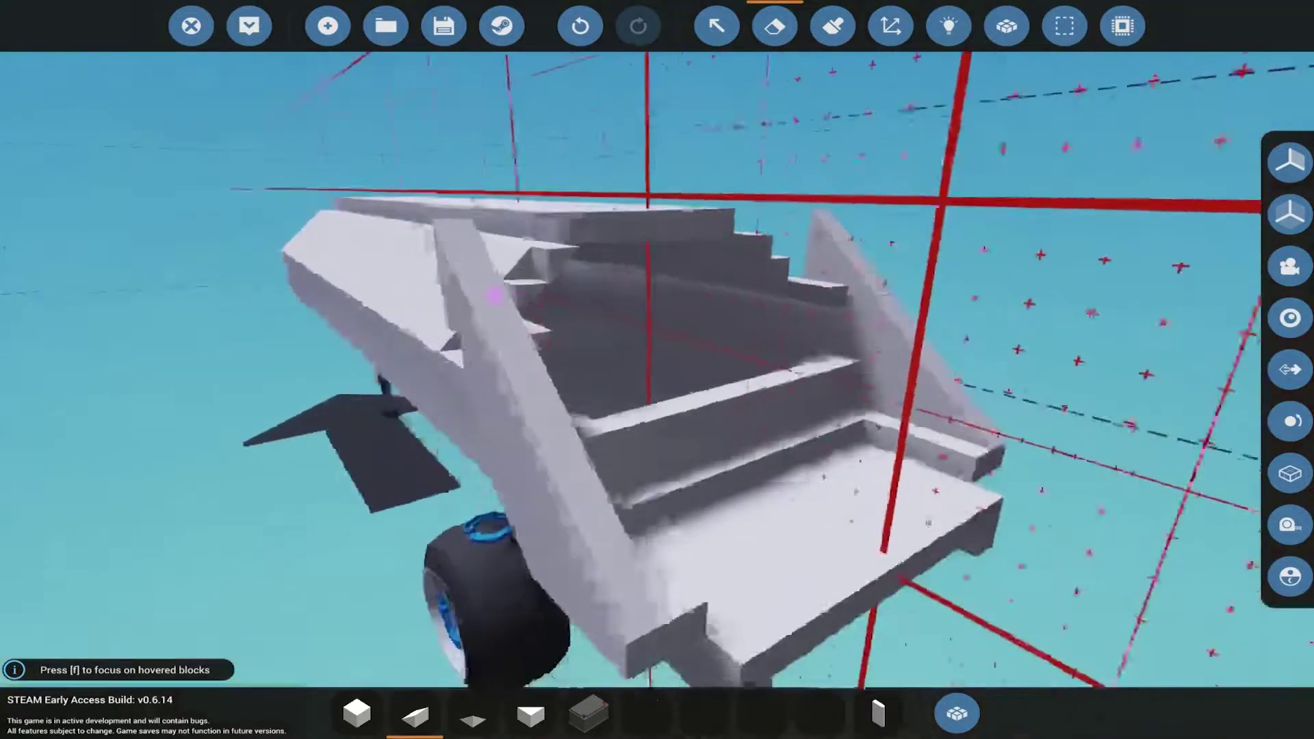
{"action": "scroll", "coordinate": [547, 432], "scroll_direction": "up", "scroll_amount": 4}
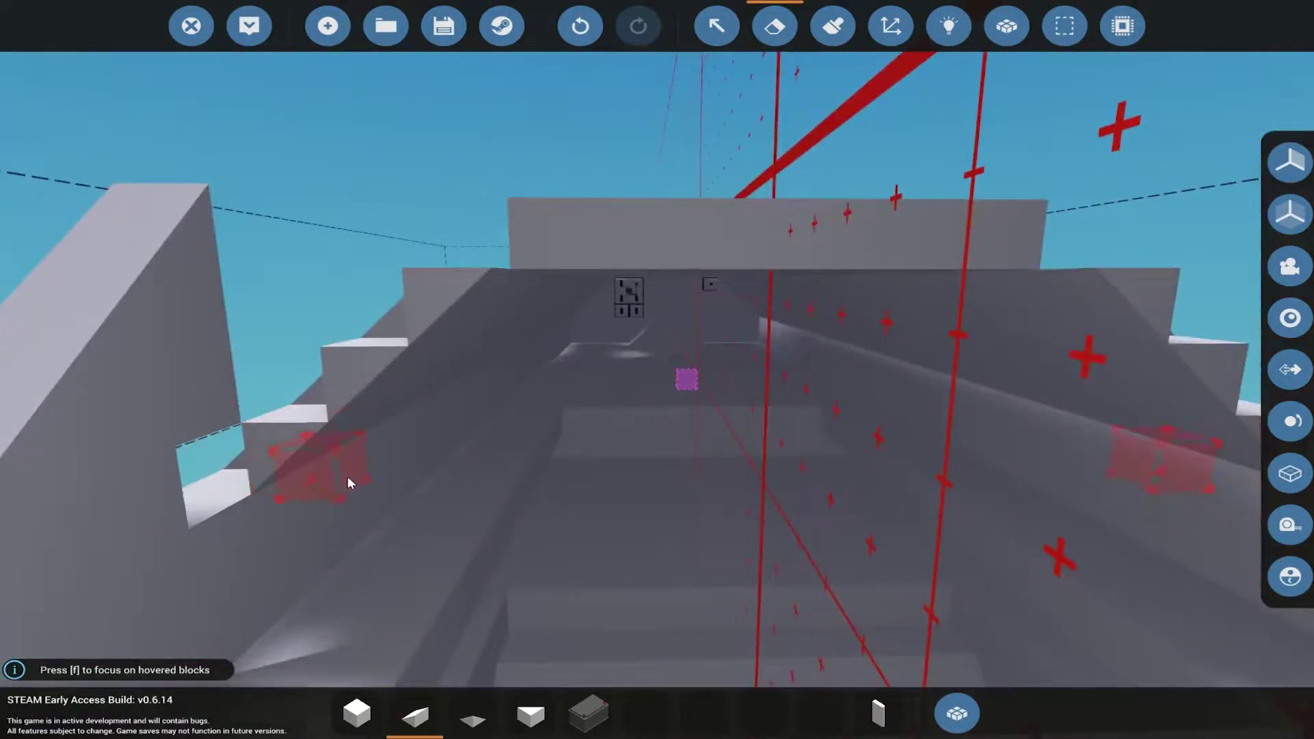
{"action": "scroll", "coordinate": [415, 506], "scroll_direction": "up", "scroll_amount": 5}
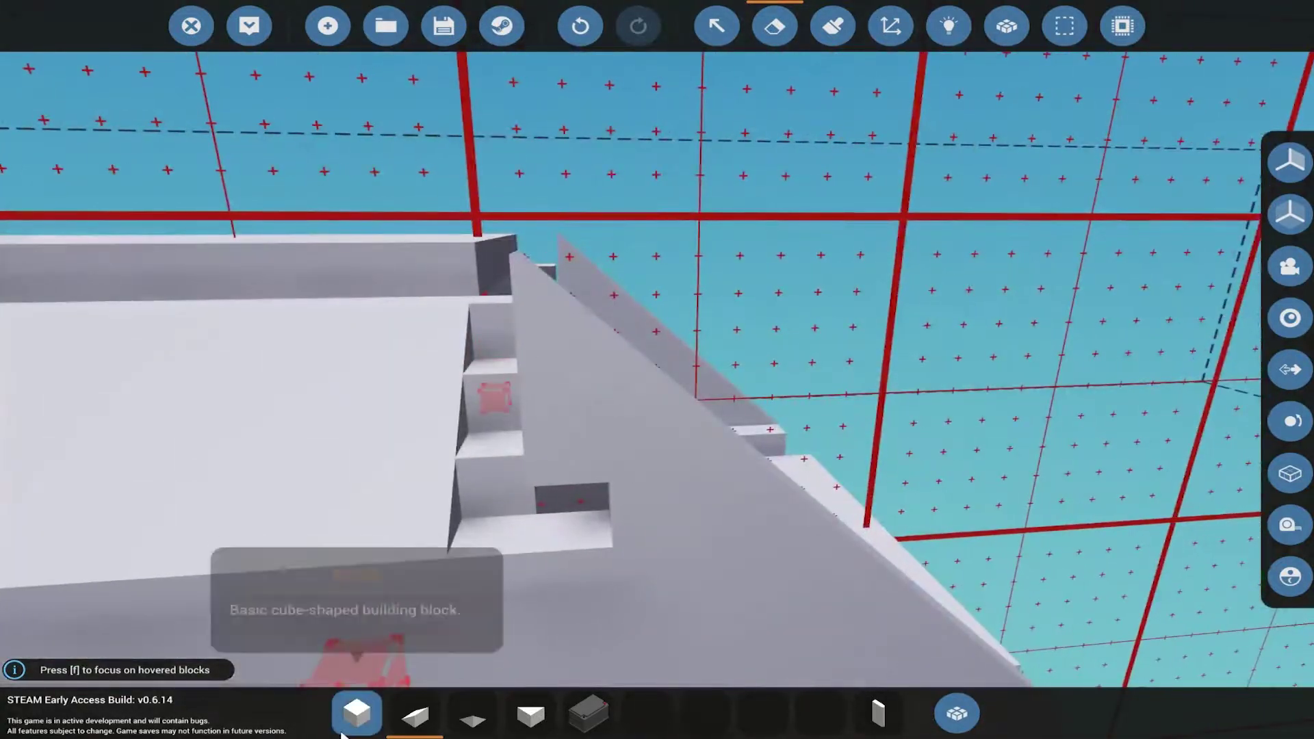
{"action": "left_click", "coordinate": [354, 716]}
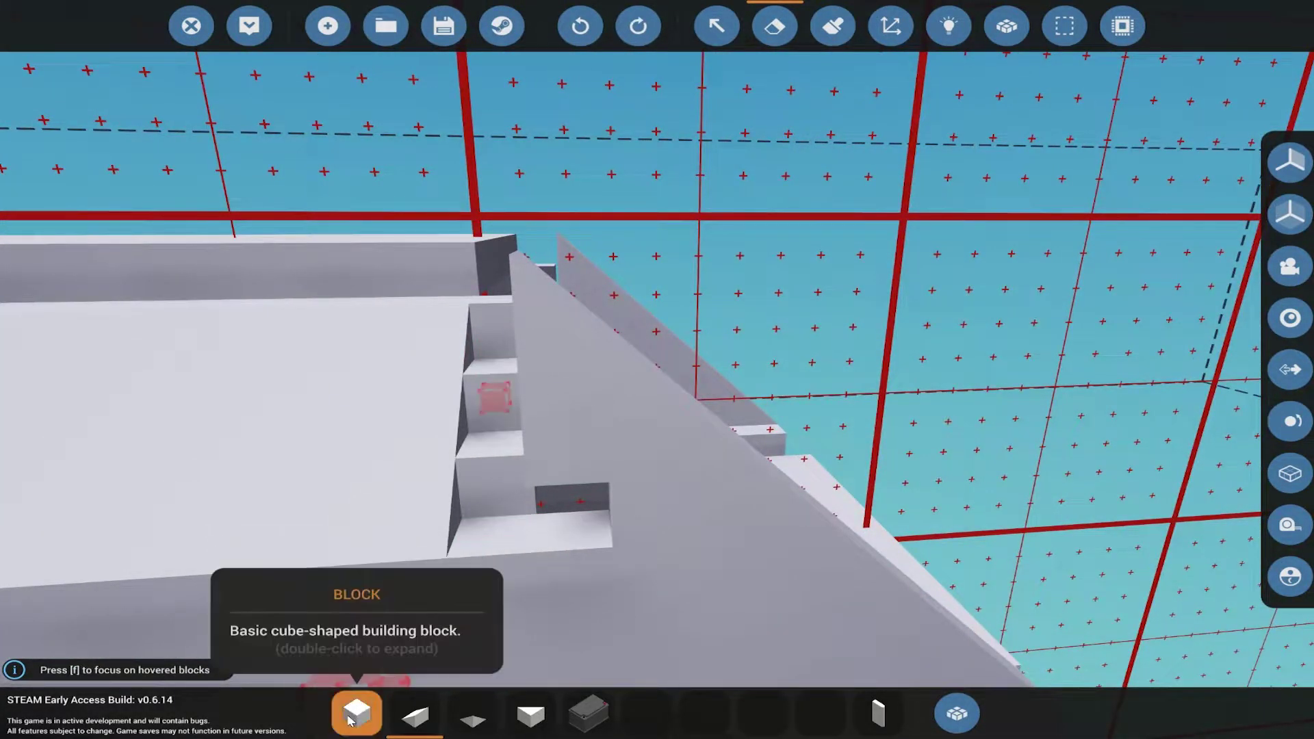
{"action": "left_click", "coordinate": [350, 715]}
{"action": "scroll", "coordinate": [575, 493], "scroll_direction": "down", "scroll_amount": 5}
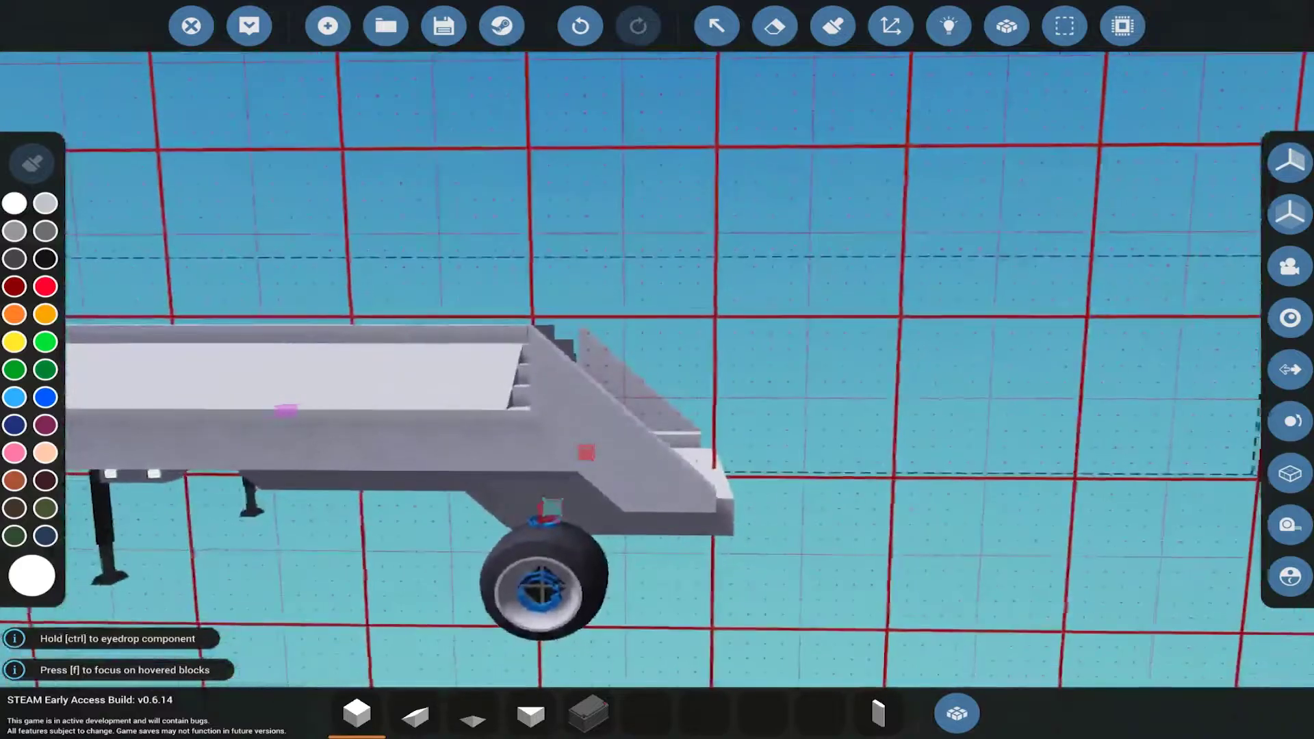
{"action": "scroll", "coordinate": [576, 493], "scroll_direction": "up", "scroll_amount": 5}
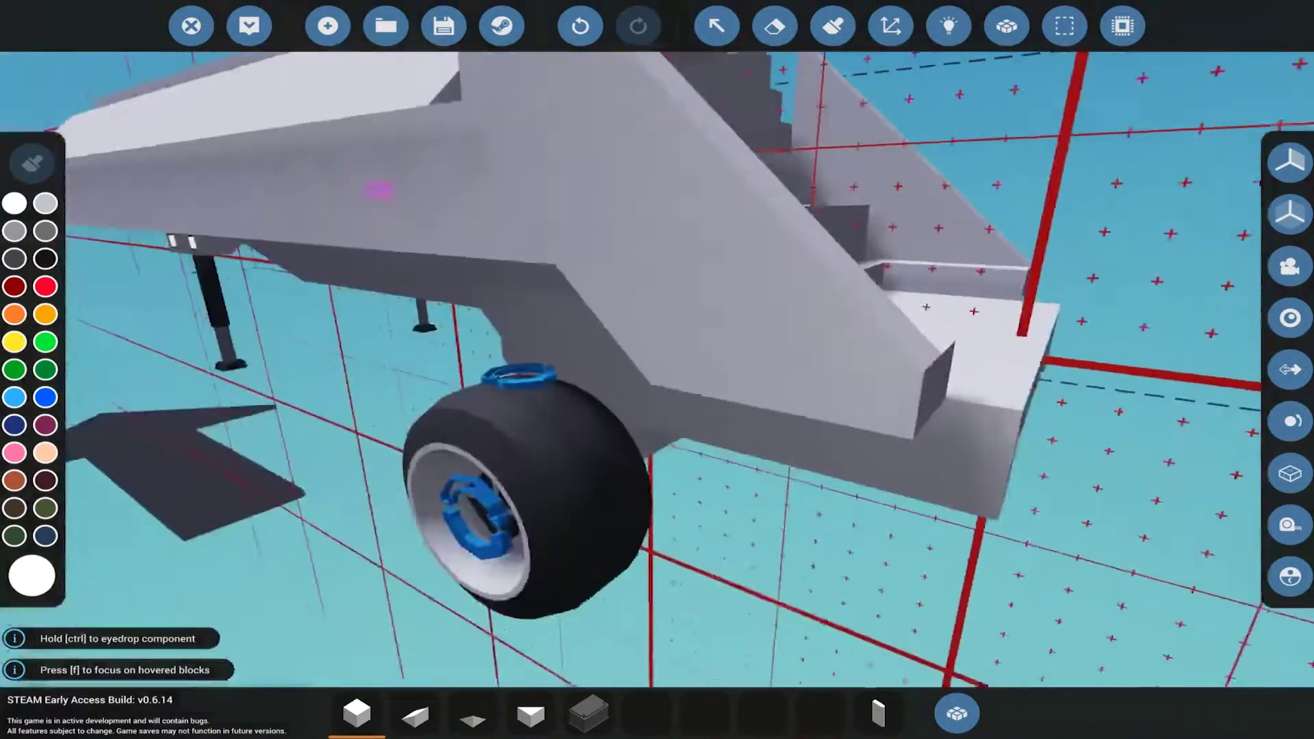
- Place a wedge under the rear to extend the ramp
{"action": "left_click_drag", "start_coordinate": [657, 370], "coordinate": [514, 308]}
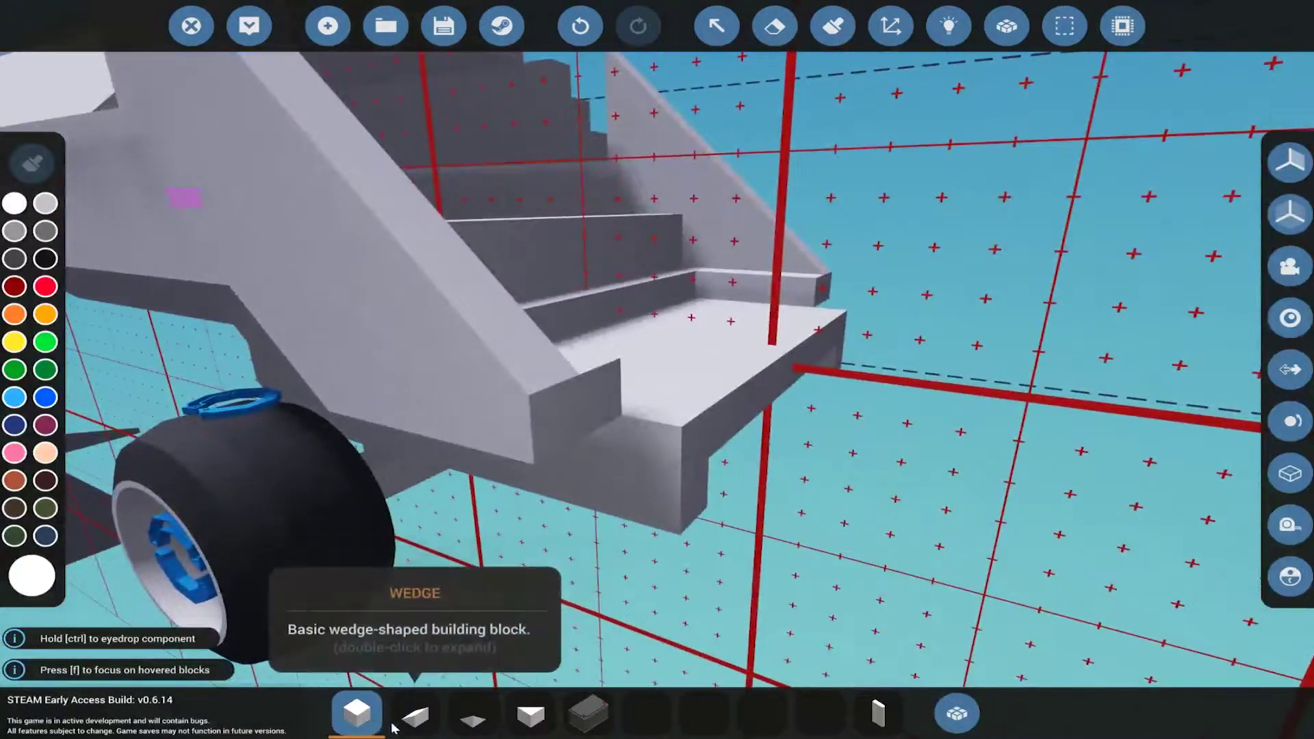
{"action": "left_click", "coordinate": [413, 715]}
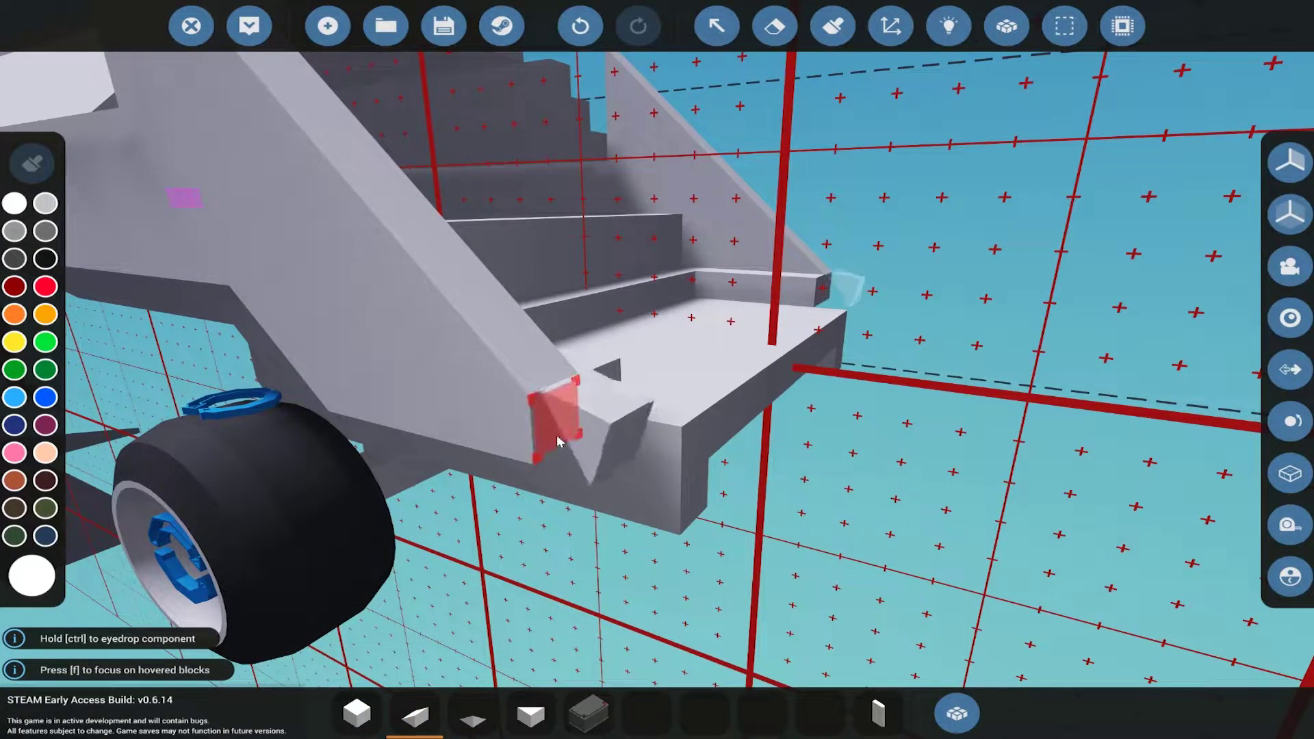
{"action": "left_click", "coordinate": [559, 440]}
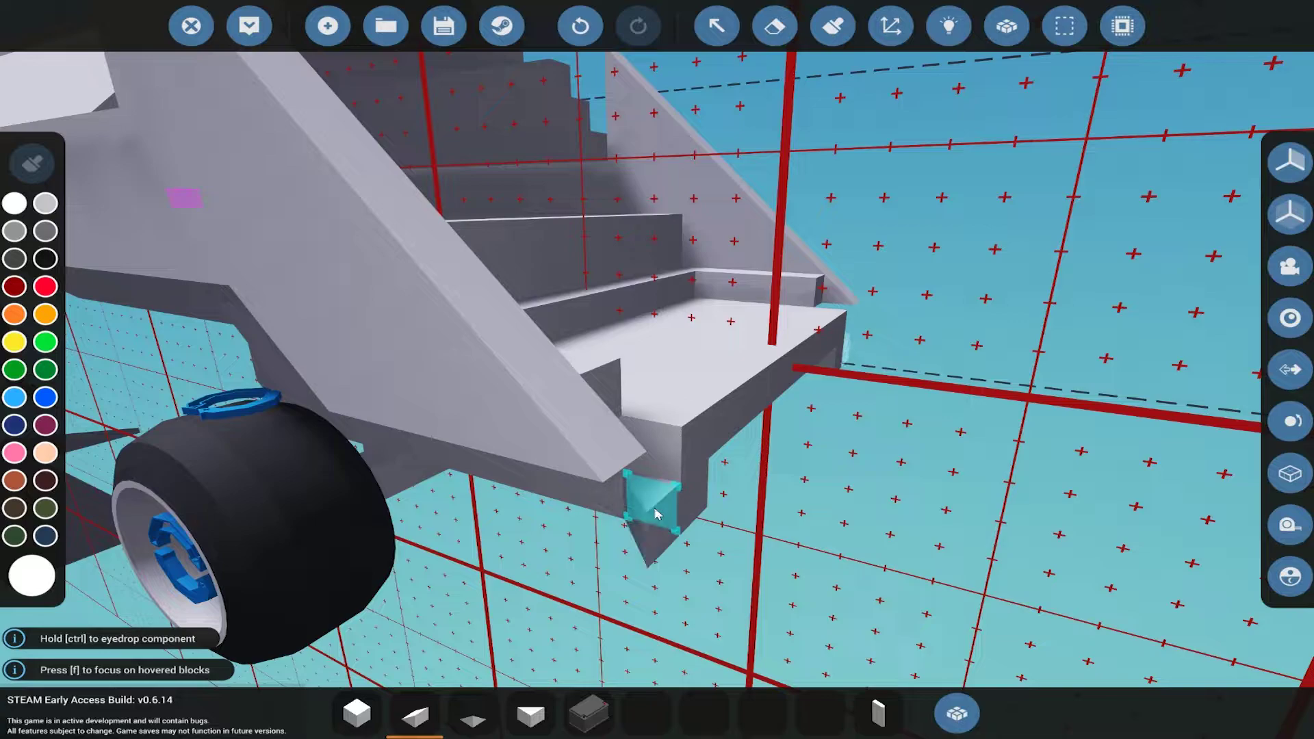
- Build a raised row of cube blocks along the trailer's rear bottom edge
{"action": "left_click", "coordinate": [356, 712]}
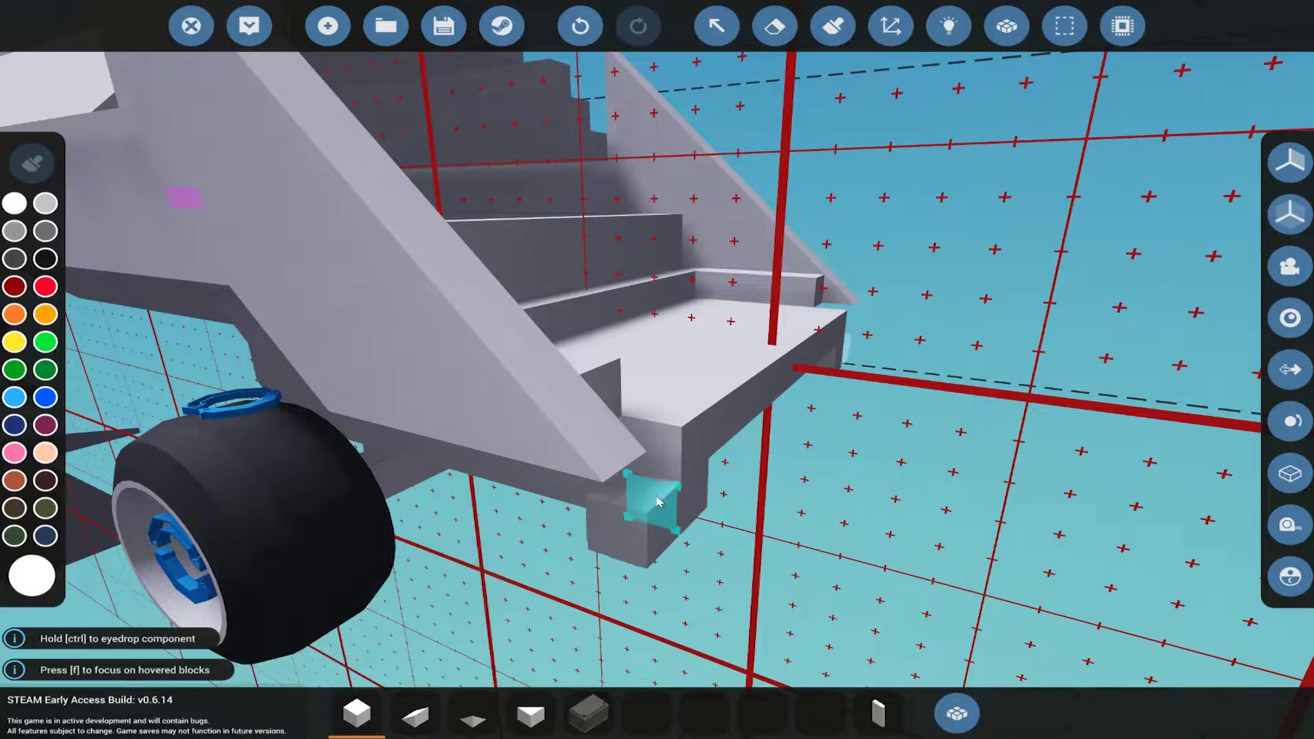
{"action": "left_click", "coordinate": [638, 512]}
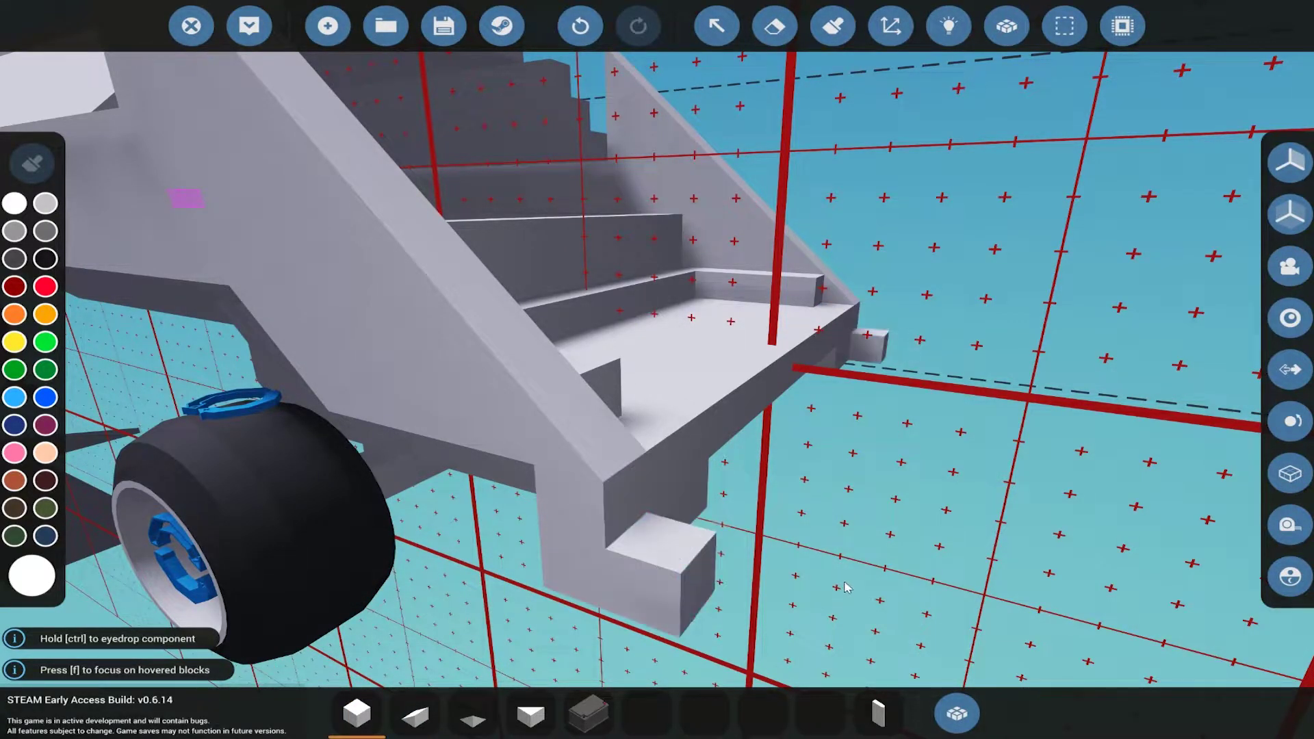
{"action": "scroll", "coordinate": [718, 595], "scroll_direction": "down", "scroll_amount": 3}
{"action": "scroll", "coordinate": [668, 601], "scroll_direction": "up", "scroll_amount": 3}
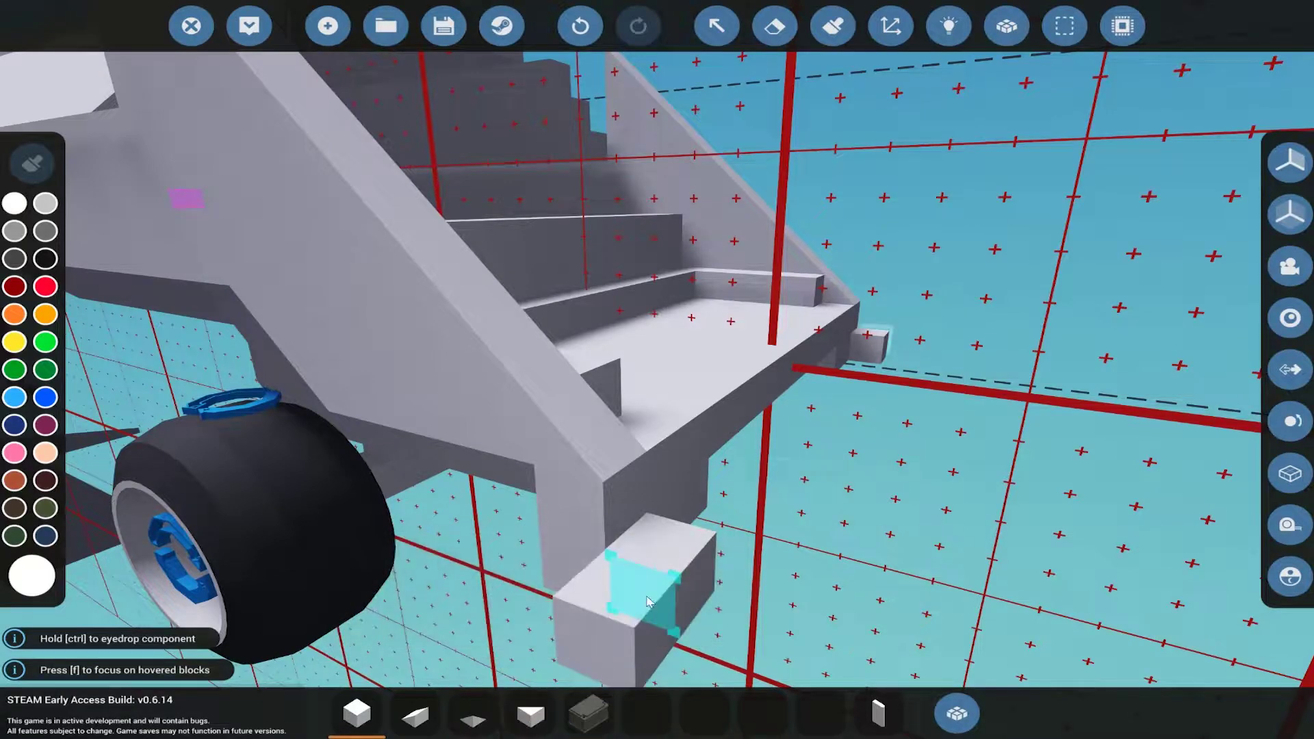
{"action": "right_click", "coordinate": [649, 604]}
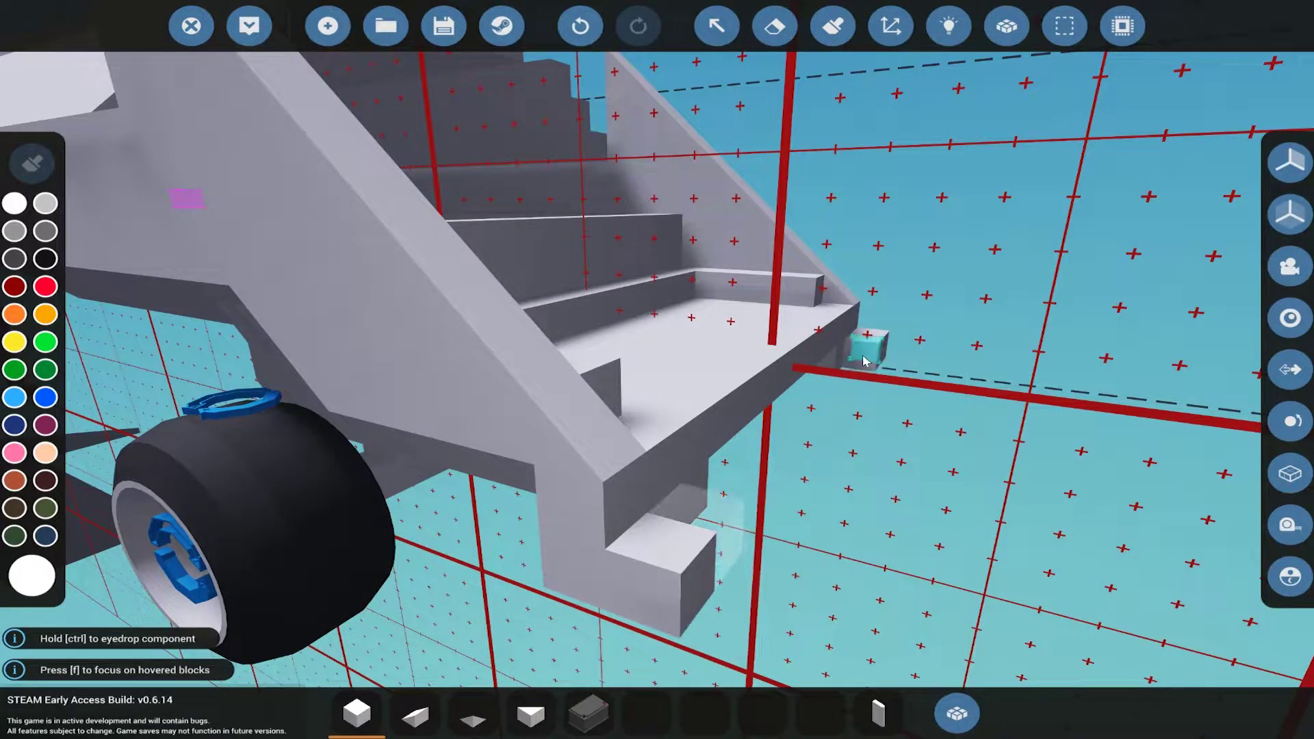
{"action": "mouse_move", "coordinate": [866, 359]}
{"action": "left_mouse_down"}
{"action": "mouse_move", "coordinate": [735, 541]}
{"action": "mouse_move", "coordinate": [669, 380]}
{"action": "left_mouse_up"}
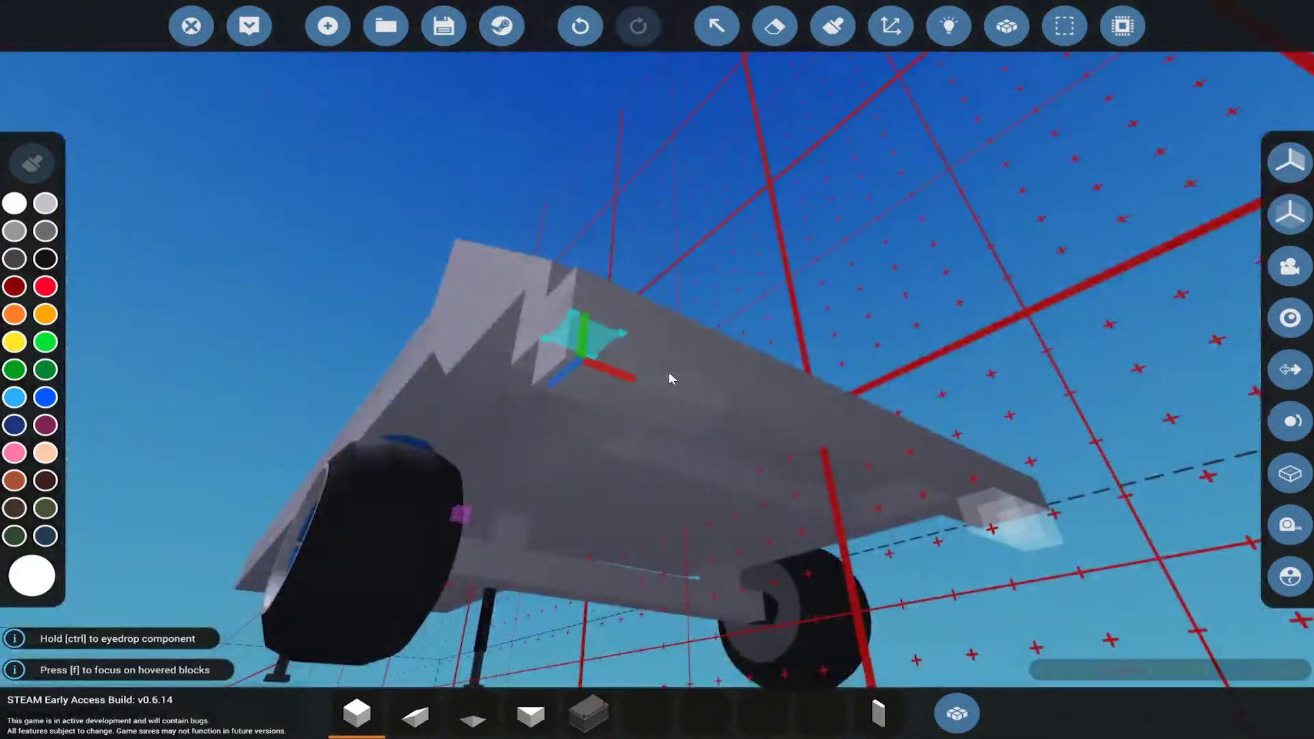
{"action": "mouse_move", "coordinate": [965, 493]}
{"action": "left_mouse_down"}
{"action": "mouse_move", "coordinate": [719, 309]}
{"action": "mouse_move", "coordinate": [658, 411]}
{"action": "left_mouse_up"}
{"action": "left_click", "coordinate": [415, 714]}
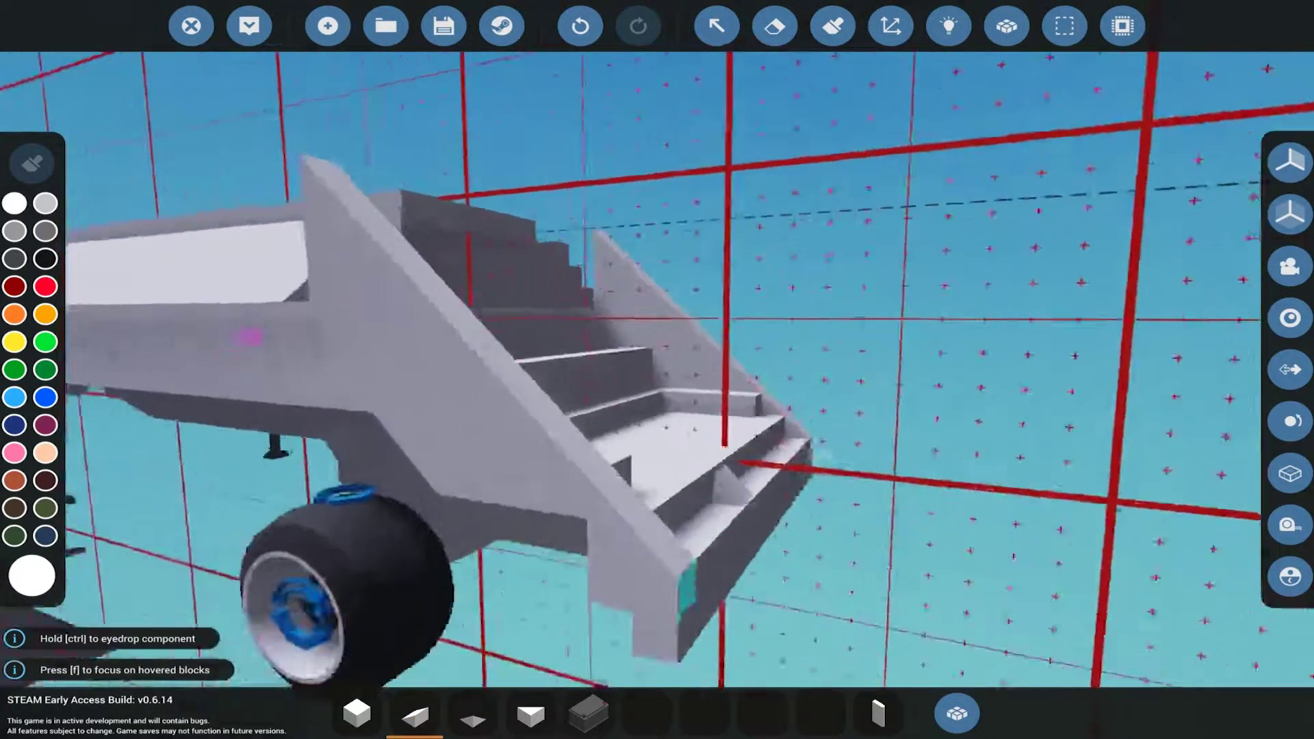
{"action": "mouse_move", "coordinate": [602, 595]}
{"action": "left_mouse_down"}
{"action": "mouse_move", "coordinate": [658, 411]}
{"action": "mouse_move", "coordinate": [632, 445]}
{"action": "left_mouse_up"}
{"action": "scroll", "coordinate": [633, 443], "scroll_direction": "down", "scroll_amount": 2}
- Erase the rear floor block row and the small blocks on both sides of the step
{"action": "left_click", "coordinate": [775, 26]}
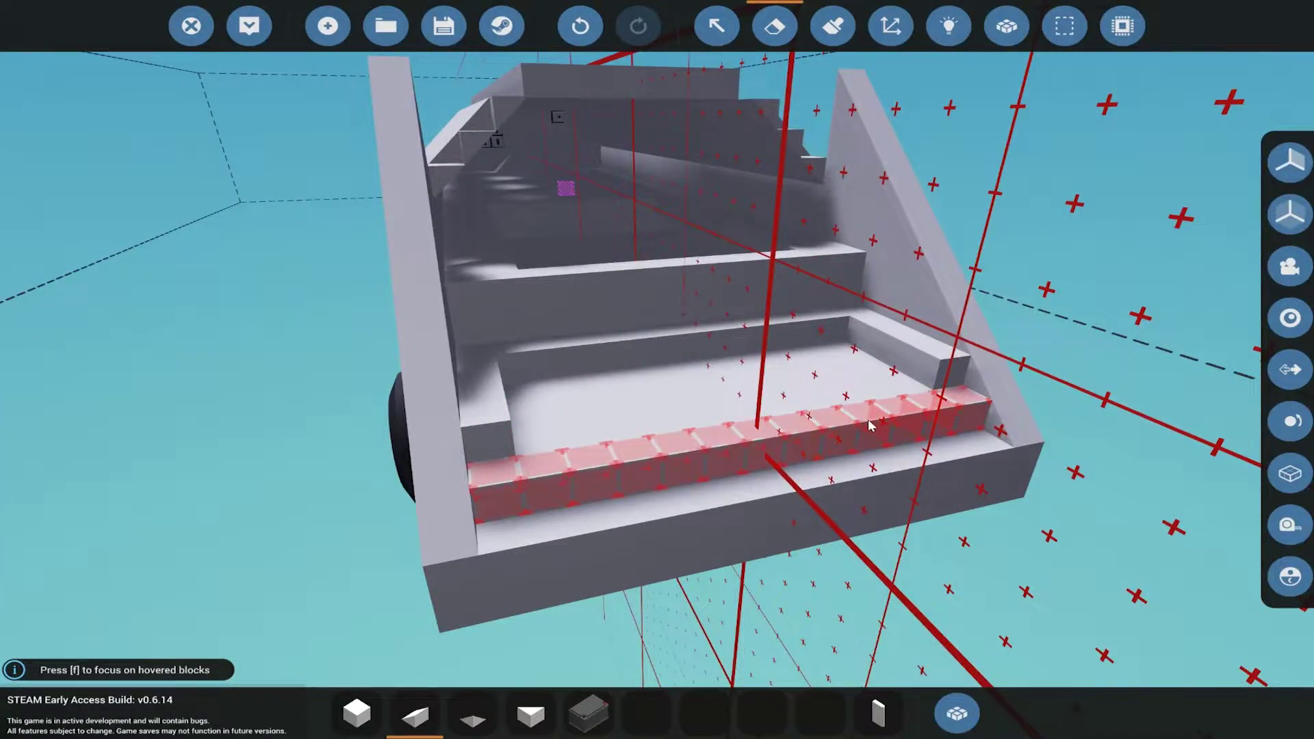
{"action": "left_click", "coordinate": [870, 426]}
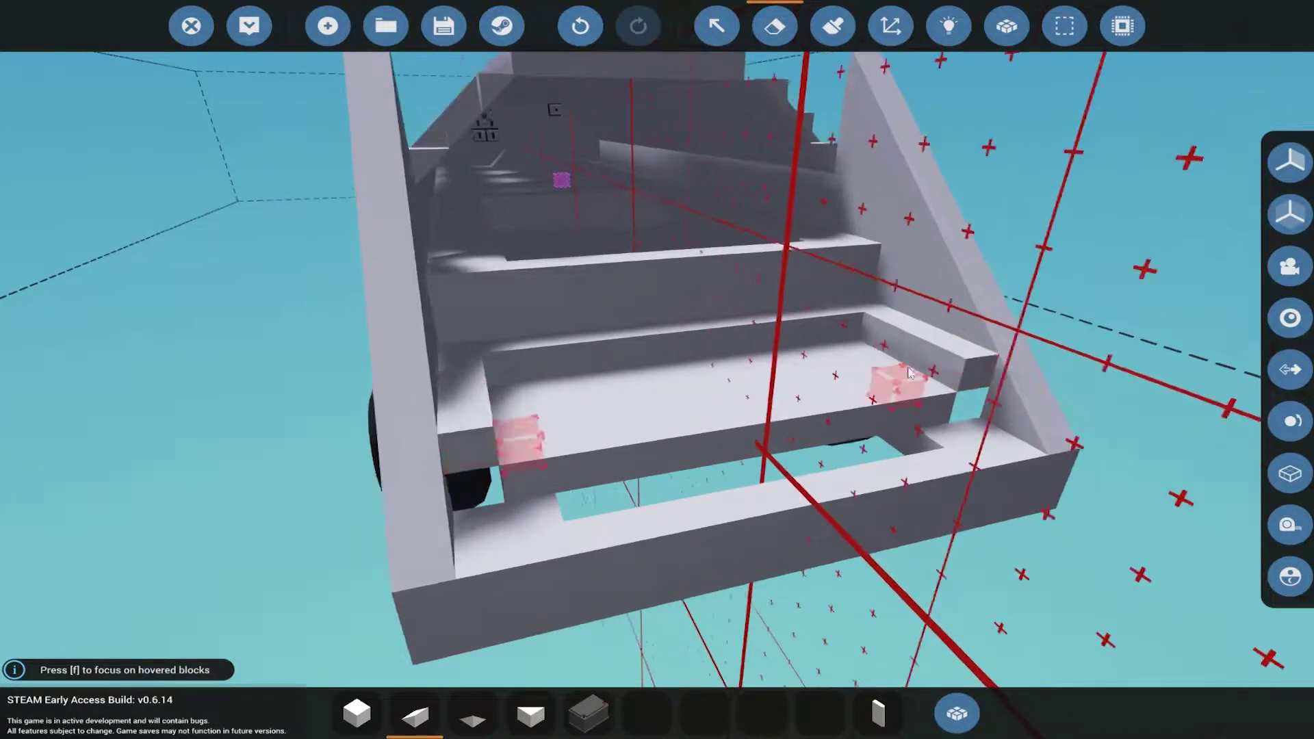
{"action": "left_click_drag", "start_coordinate": [935, 365], "coordinate": [807, 365]}
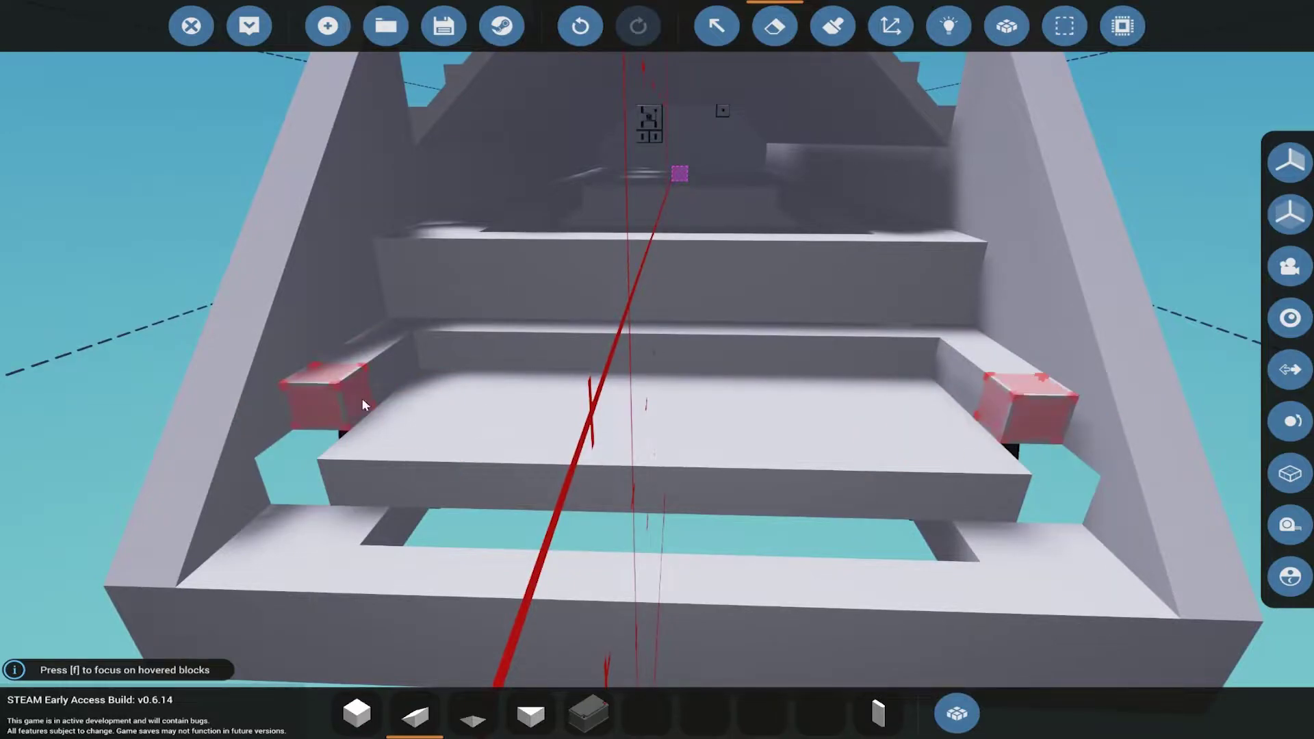
{"action": "left_click", "coordinate": [399, 350]}
{"action": "scroll", "coordinate": [501, 541], "scroll_direction": "down", "scroll_amount": 2}
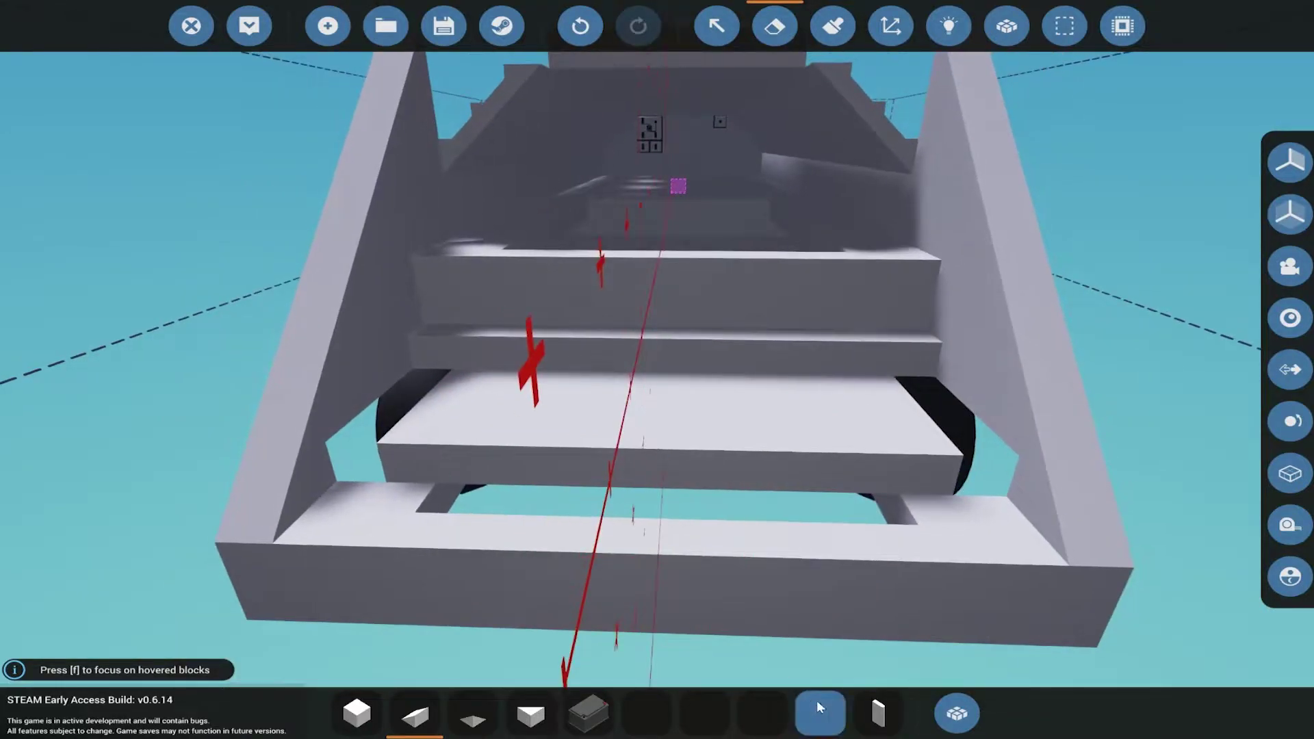
- Select the rear frame ledge section and drag it upward with the green gizmo arrow
{"action": "left_click", "coordinate": [1065, 25]}
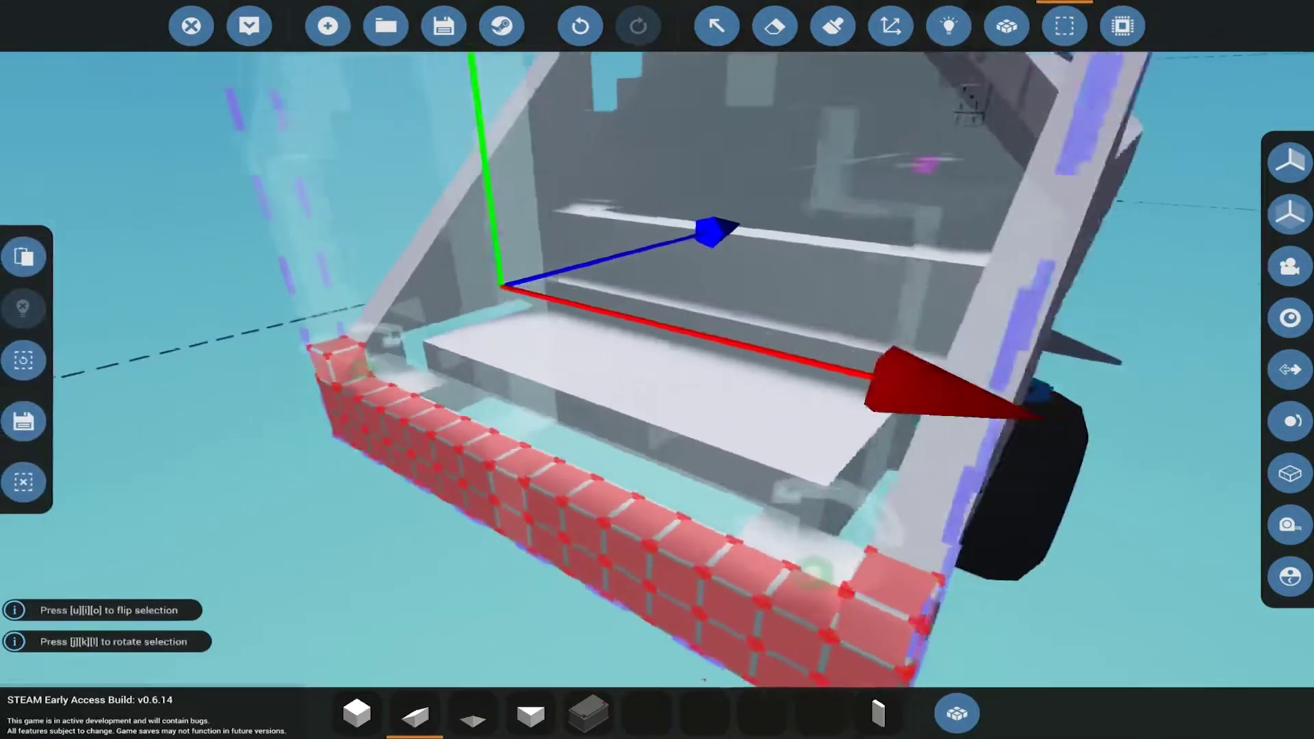
{"action": "scroll", "coordinate": [657, 370], "scroll_direction": "down", "scroll_amount": 5}
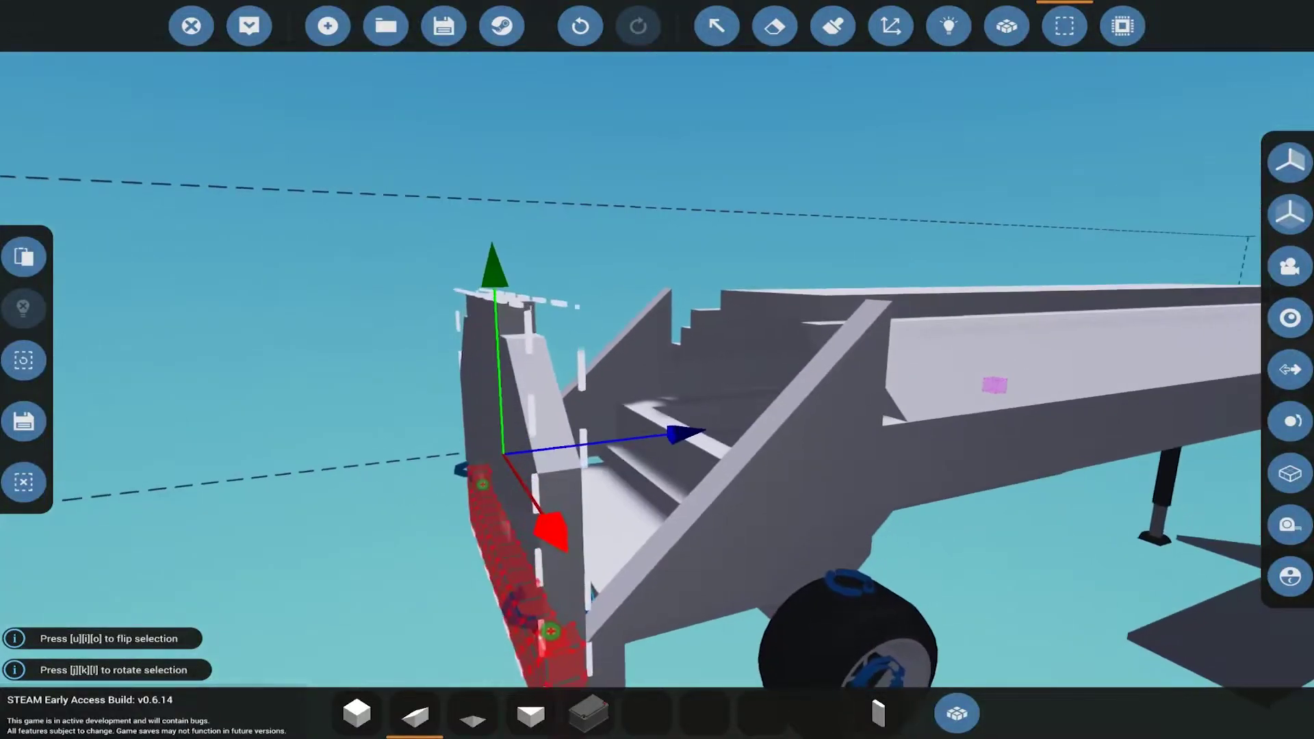
{"action": "right_click", "coordinate": [547, 295]}
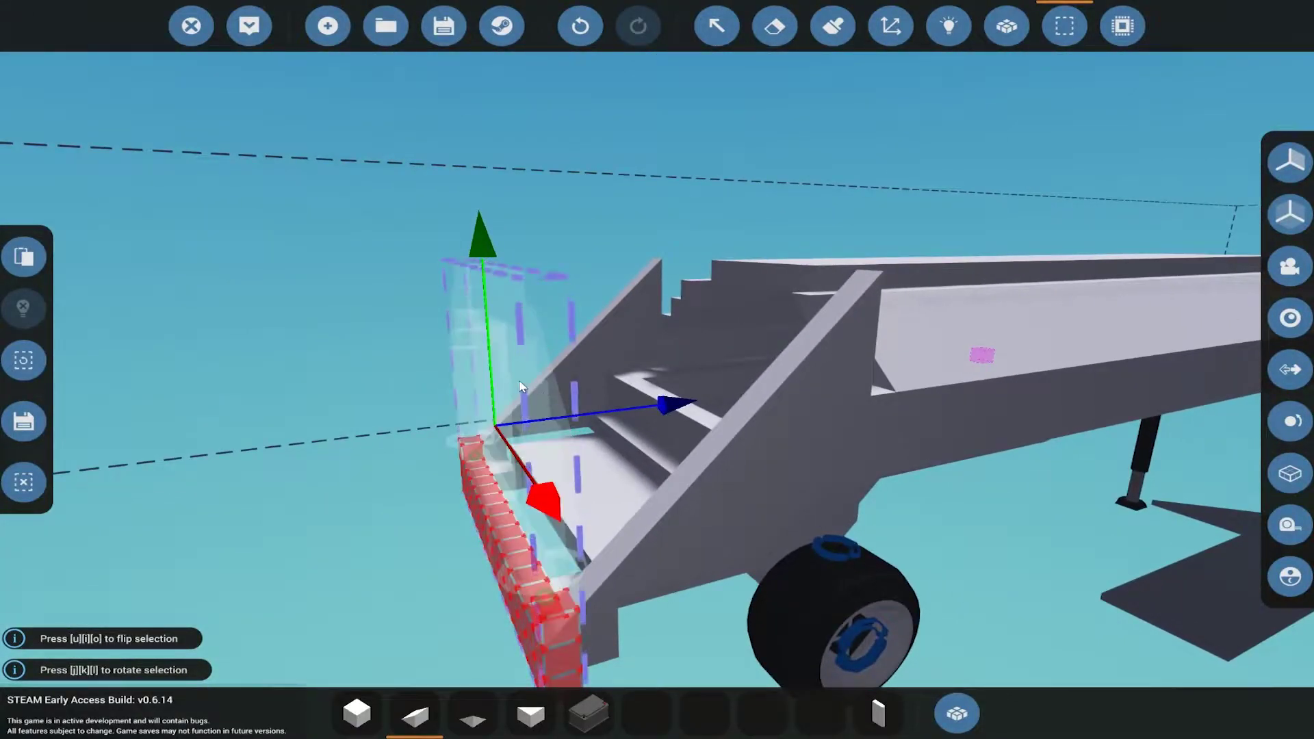
{"action": "left_click_drag", "start_coordinate": [493, 380], "coordinate": [506, 265]}
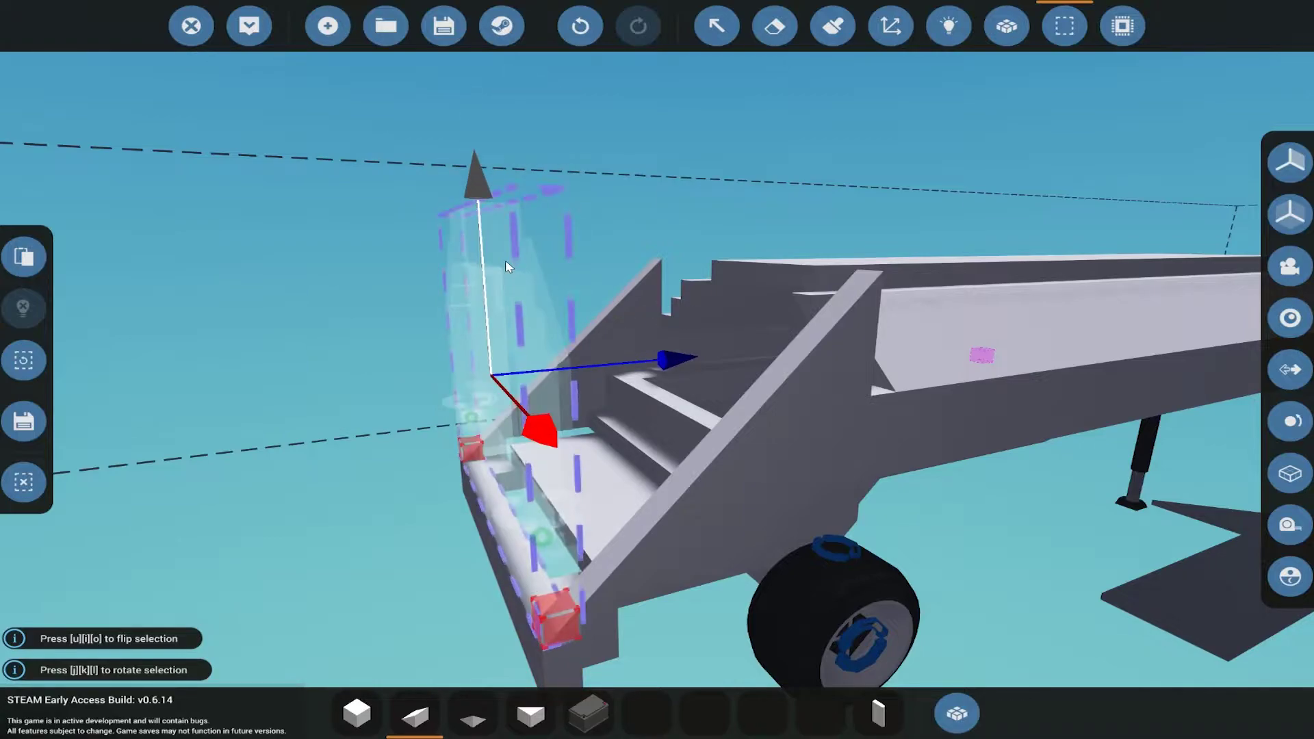
{"action": "right_click", "coordinate": [658, 370]}
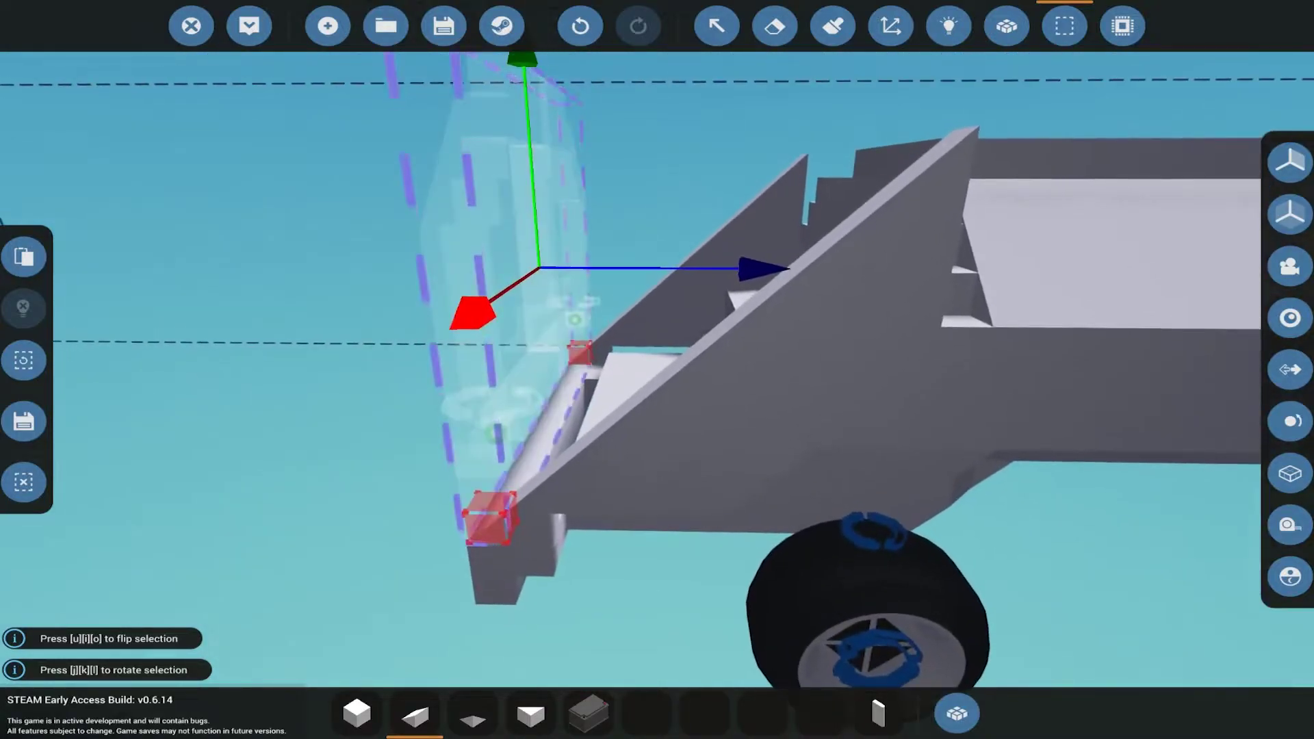
{"action": "left_click_drag", "start_coordinate": [657, 370], "coordinate": [818, 52]}
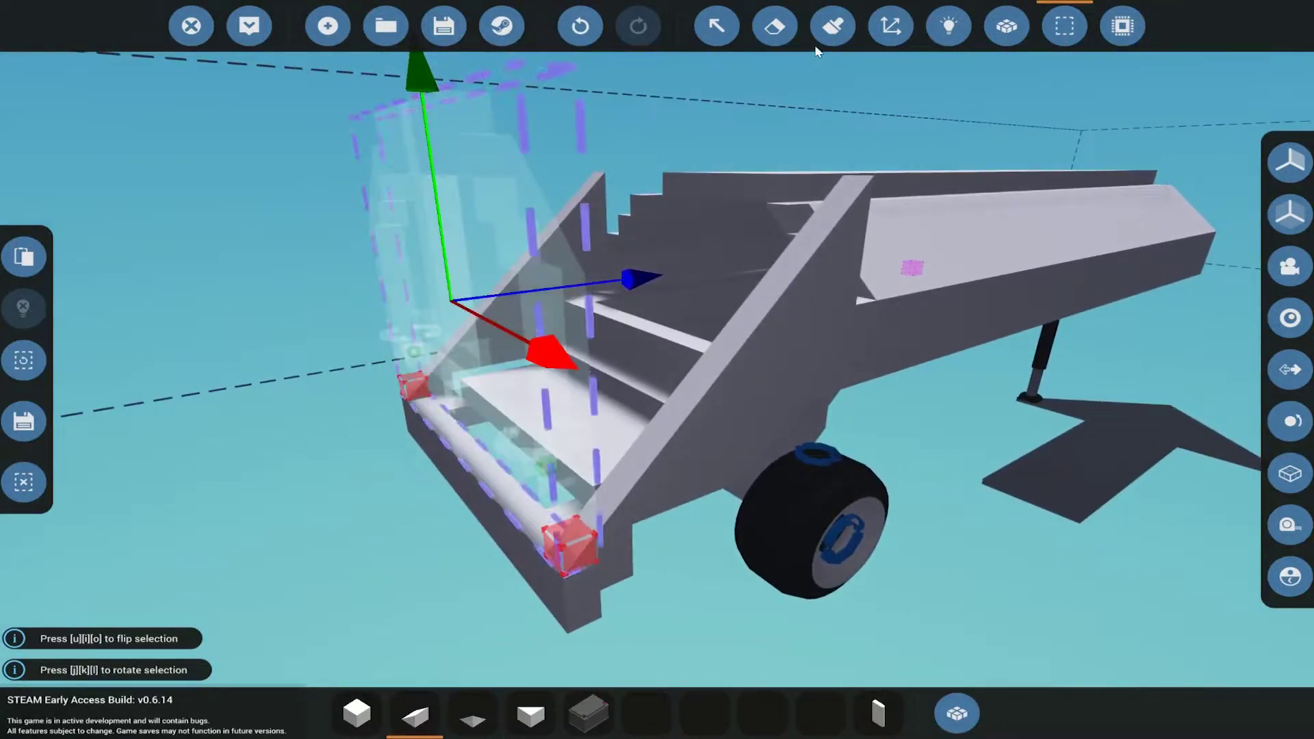
- Erase the bottom stair slab blocks between the beams, leaving an open frame
{"action": "left_click", "coordinate": [1065, 26]}
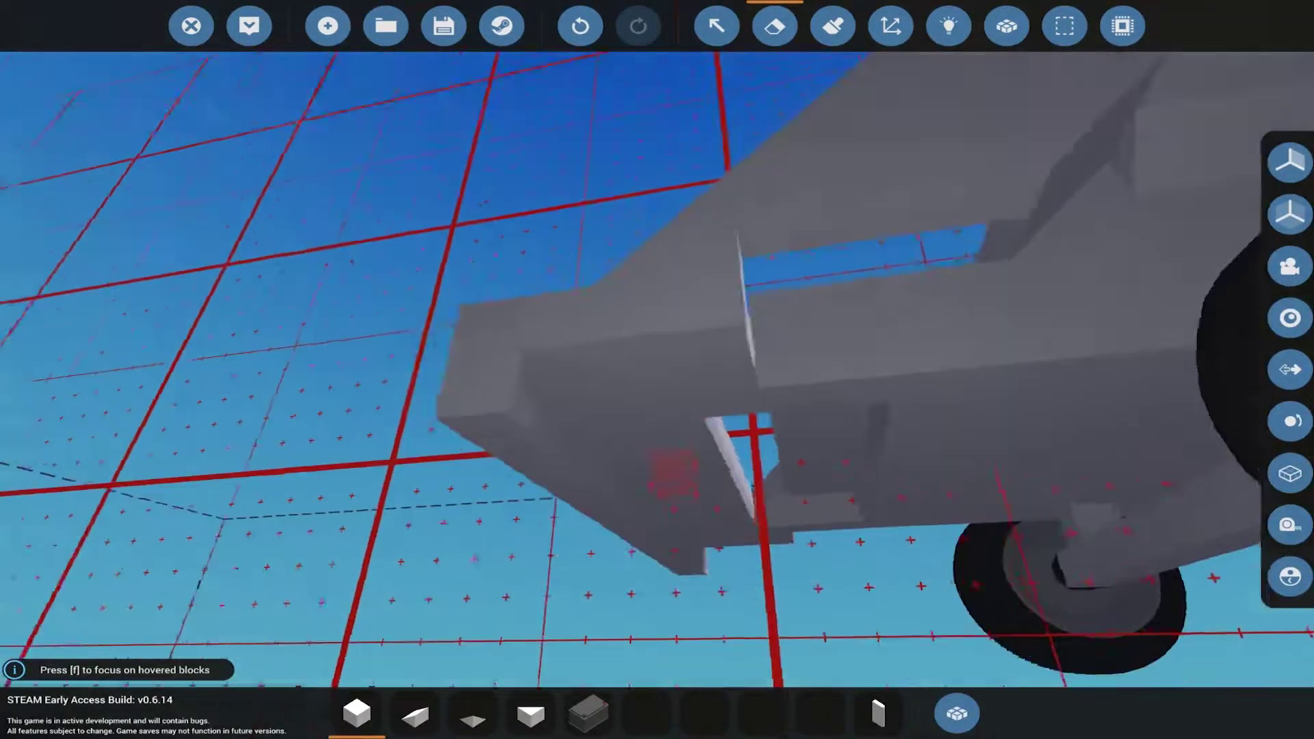
{"action": "left_click_drag", "start_coordinate": [660, 463], "coordinate": [412, 205]}
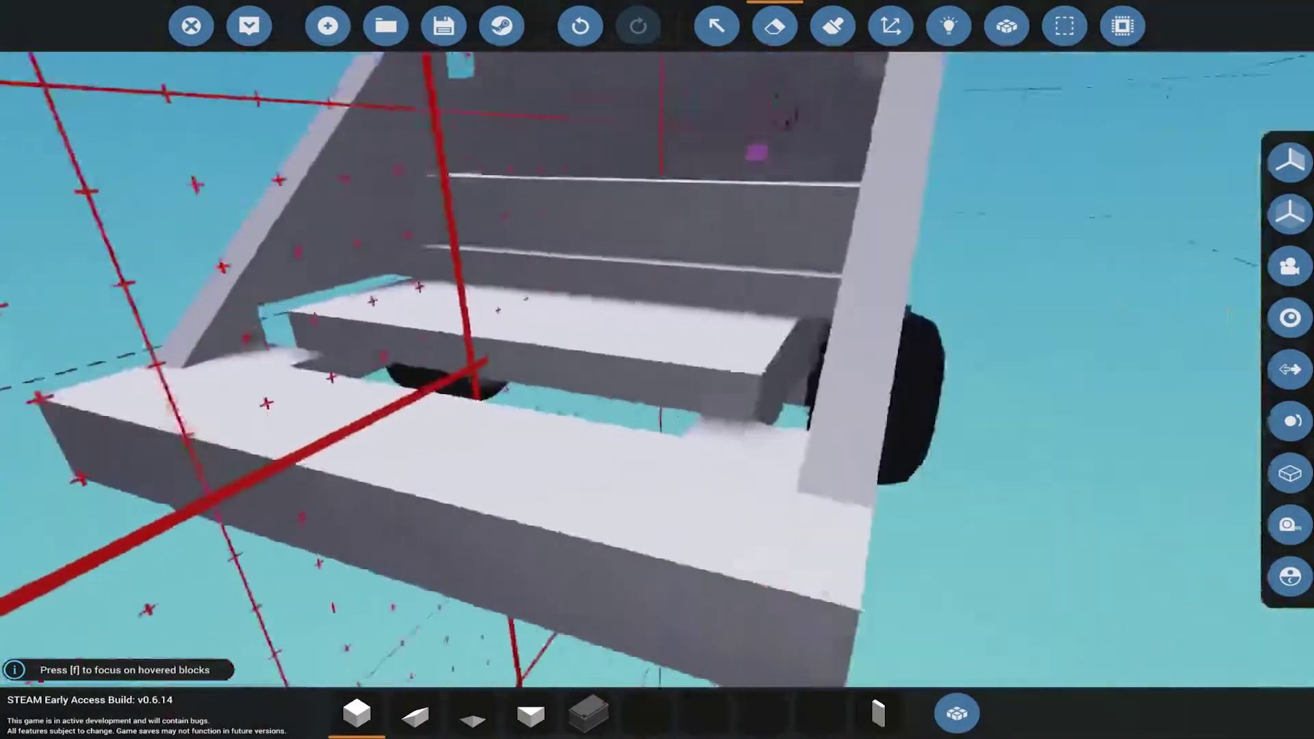
{"action": "left_click_drag", "start_coordinate": [657, 463], "coordinate": [659, 507]}
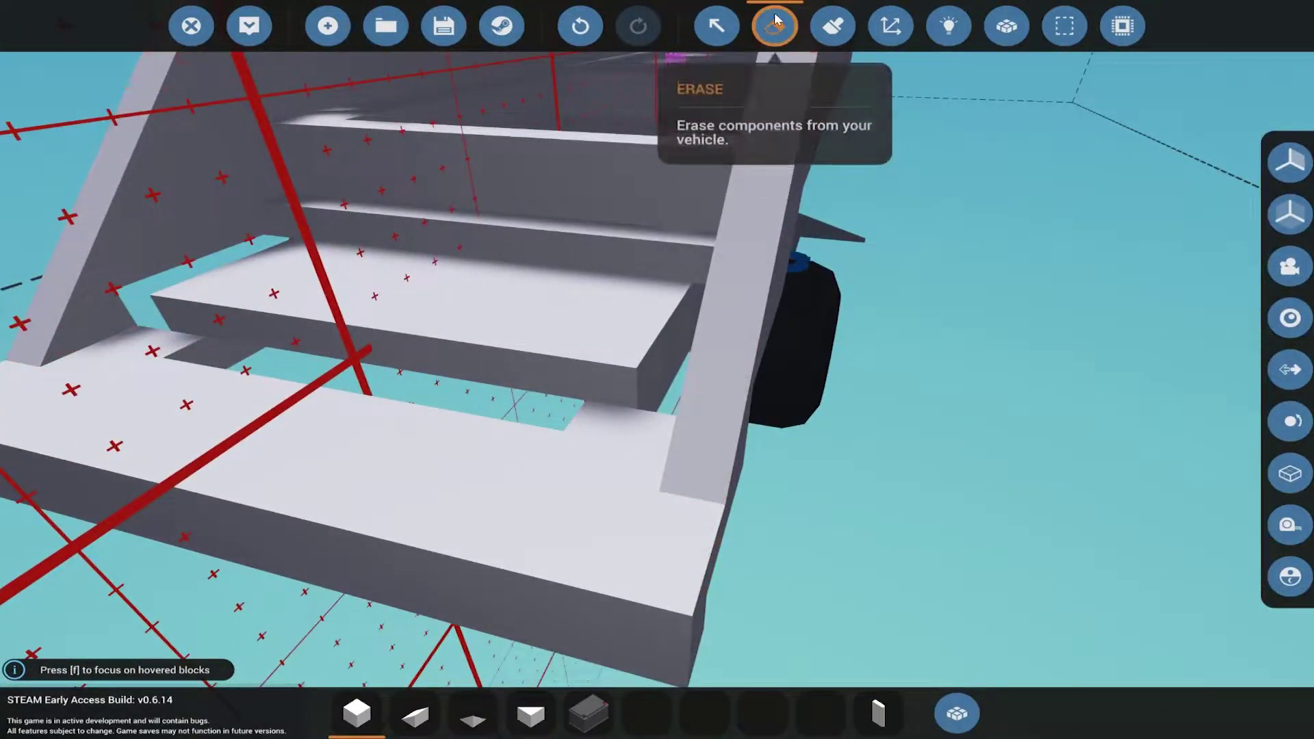
{"action": "left_click", "coordinate": [834, 25]}
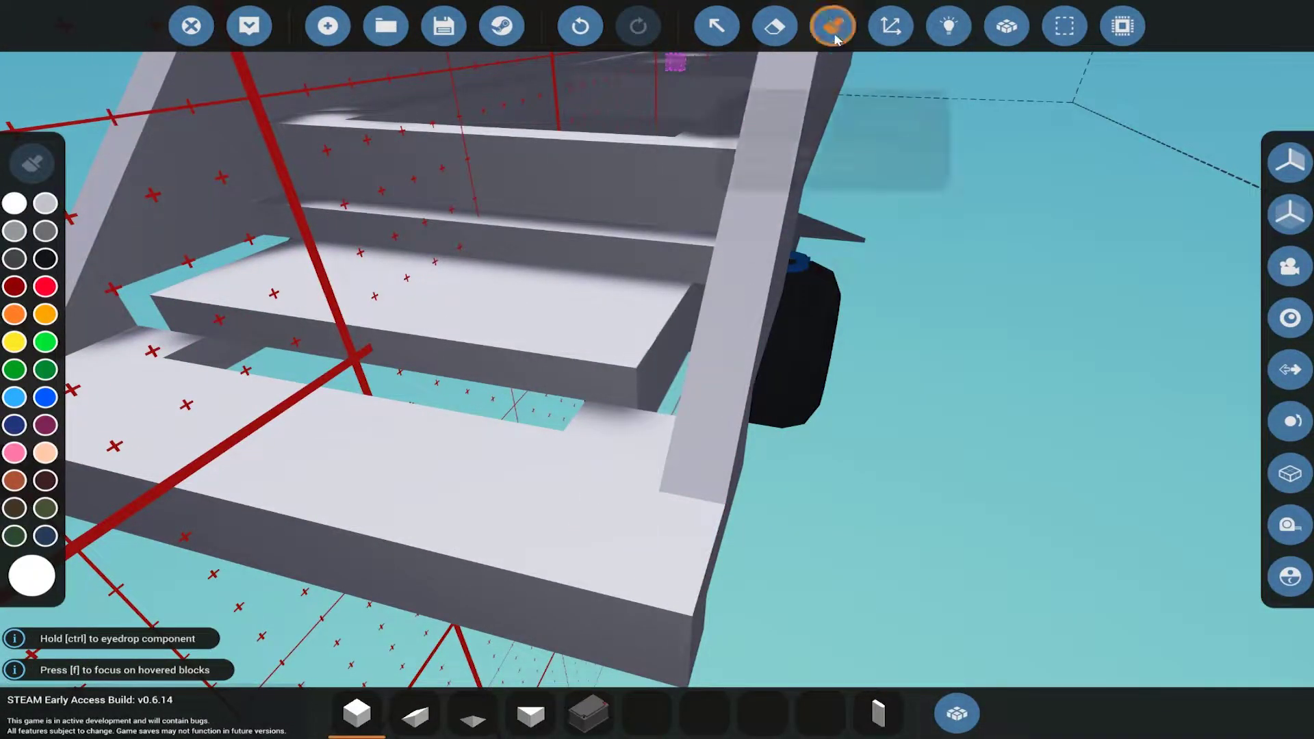
{"action": "left_click", "coordinate": [777, 26]}
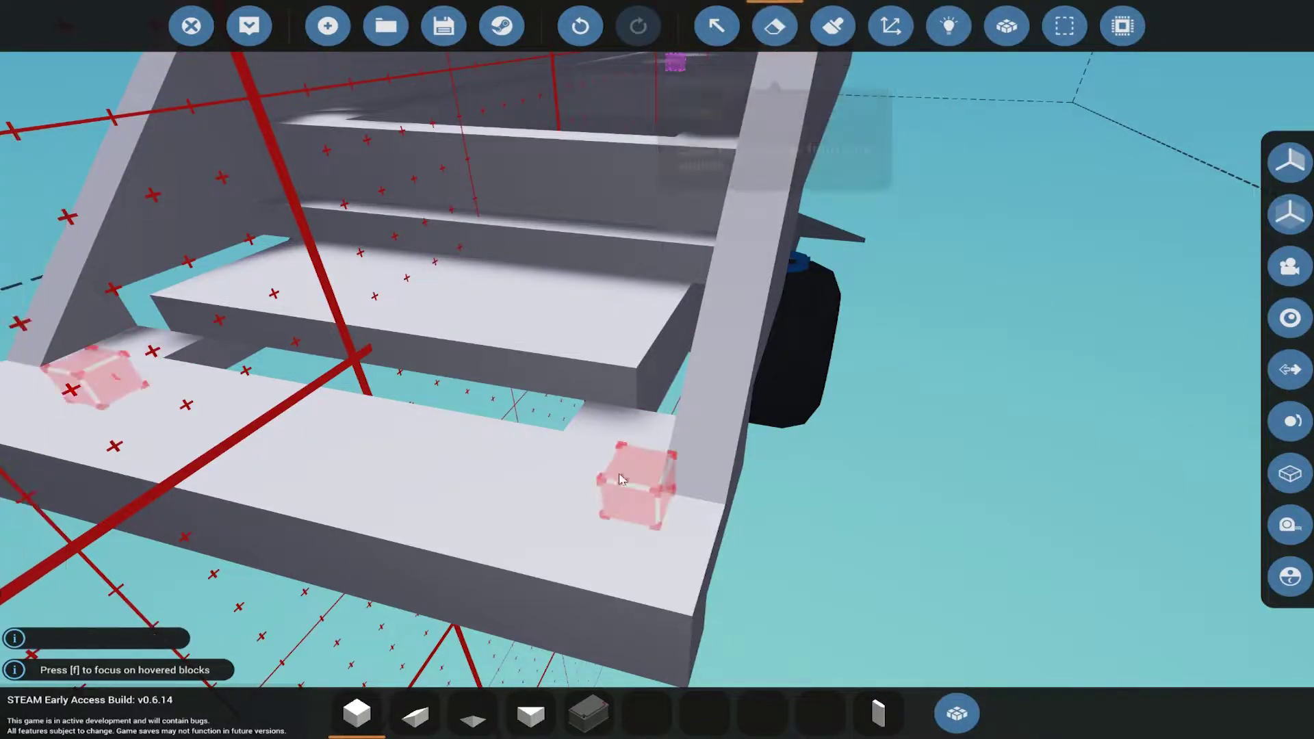
{"action": "left_click", "coordinate": [617, 483]}
{"action": "left_click_drag", "start_coordinate": [575, 491], "coordinate": [561, 459]}
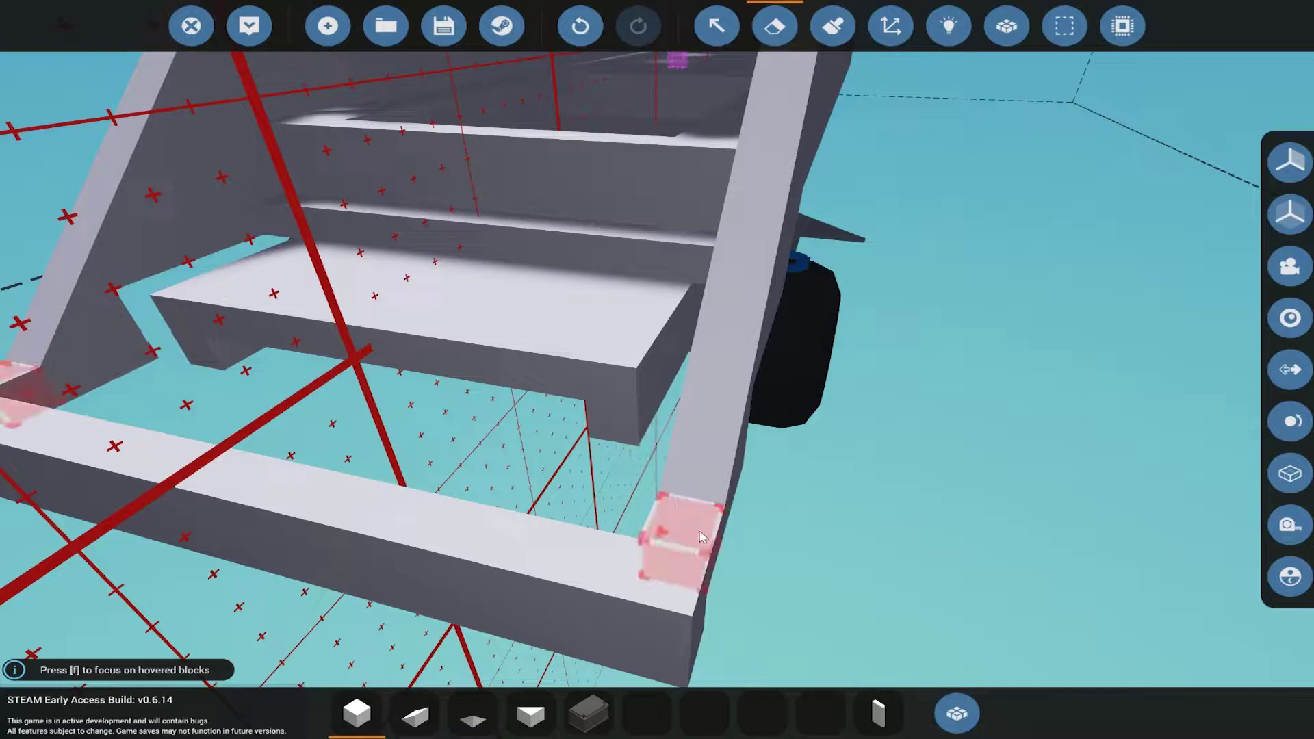
{"action": "left_click_drag", "start_coordinate": [700, 536], "coordinate": [677, 534]}
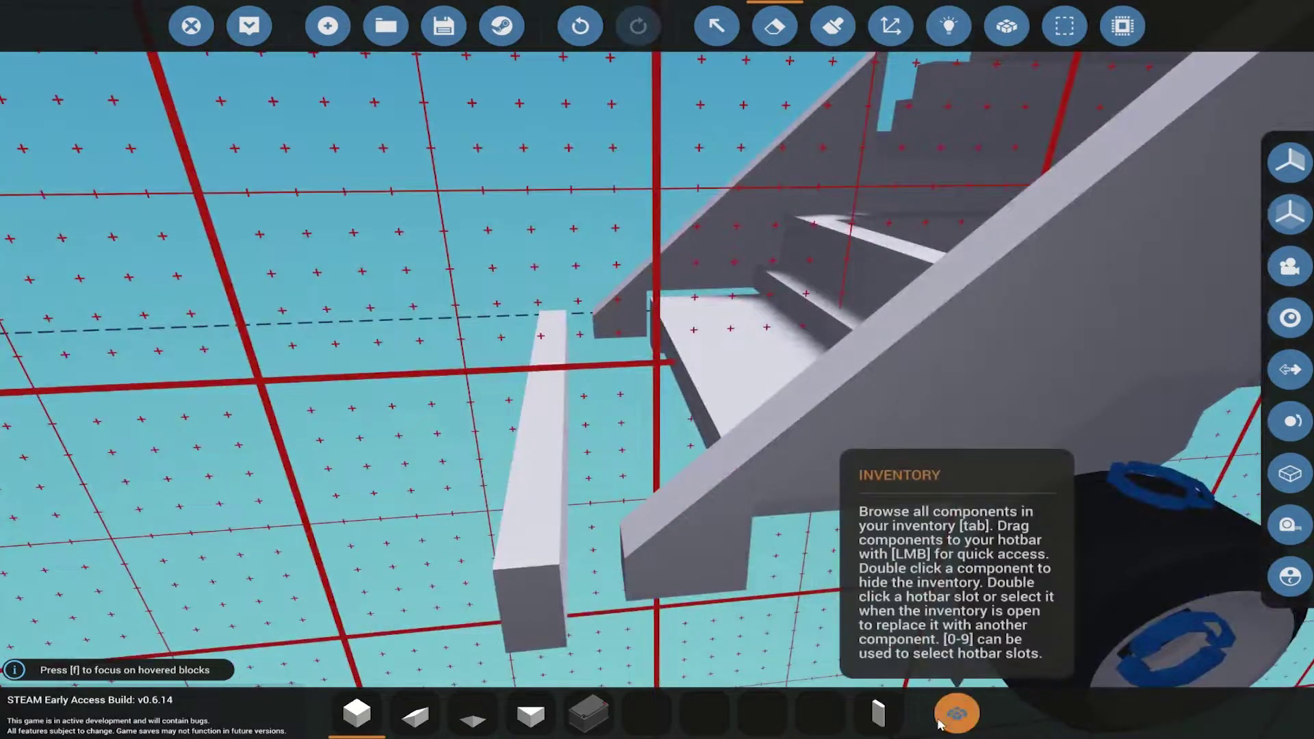
- Add the Compact Robotic Pivot to the hotbar and mount rotated pivots on the rear beam
{"action": "left_click", "coordinate": [957, 713]}
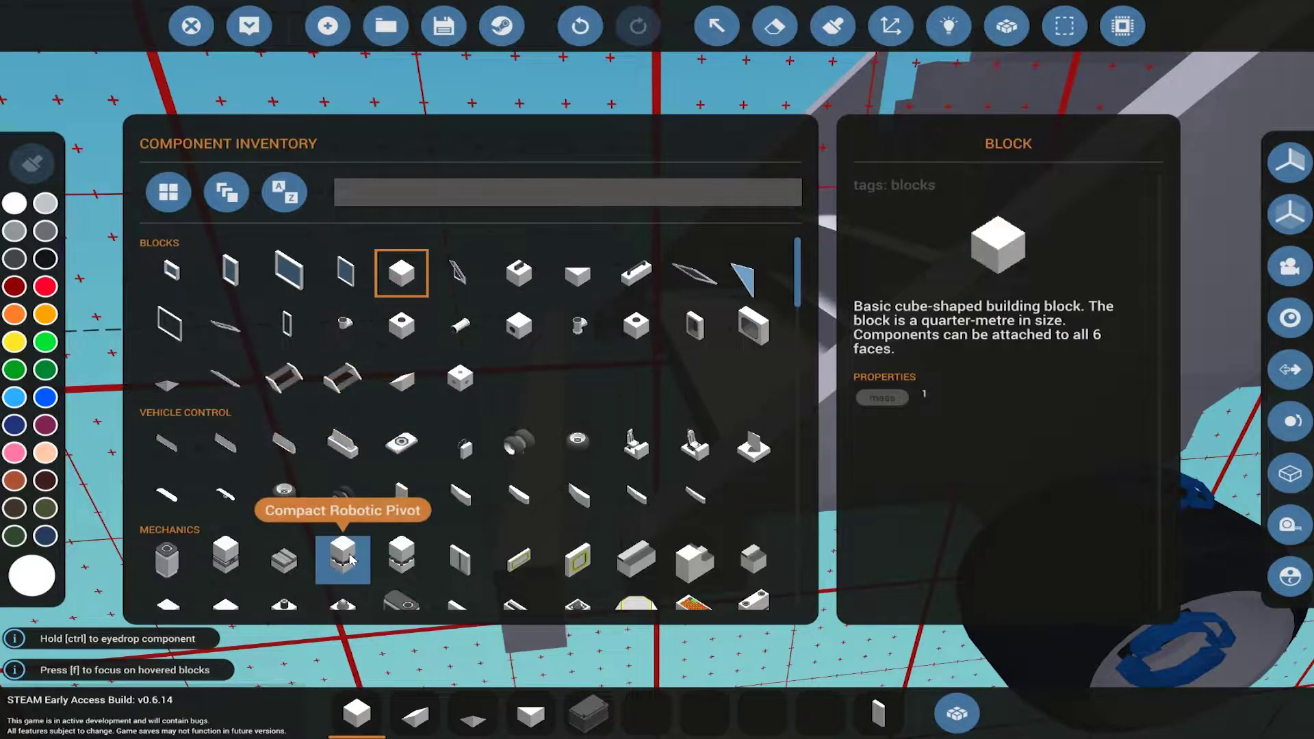
{"action": "left_click_drag", "start_coordinate": [343, 557], "coordinate": [747, 695]}
{"action": "left_click", "coordinate": [827, 712]}
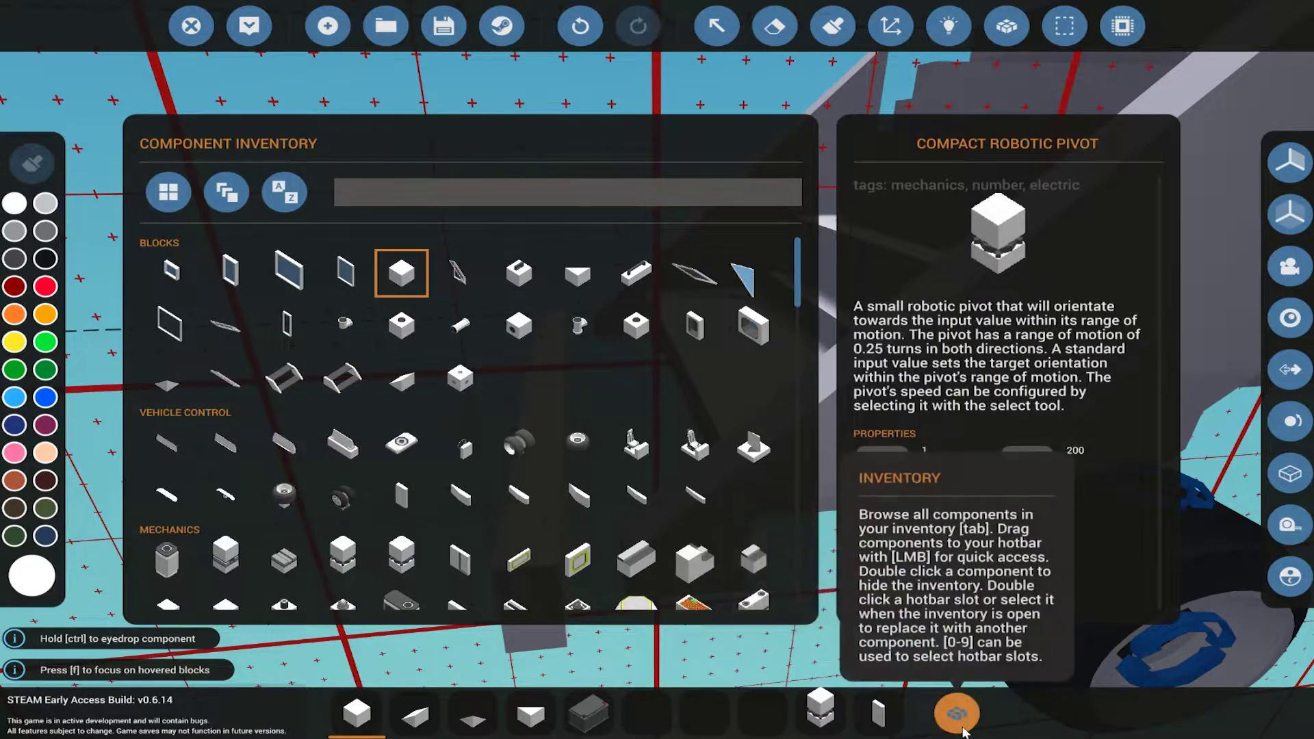
{"action": "key", "text": "Tab"}
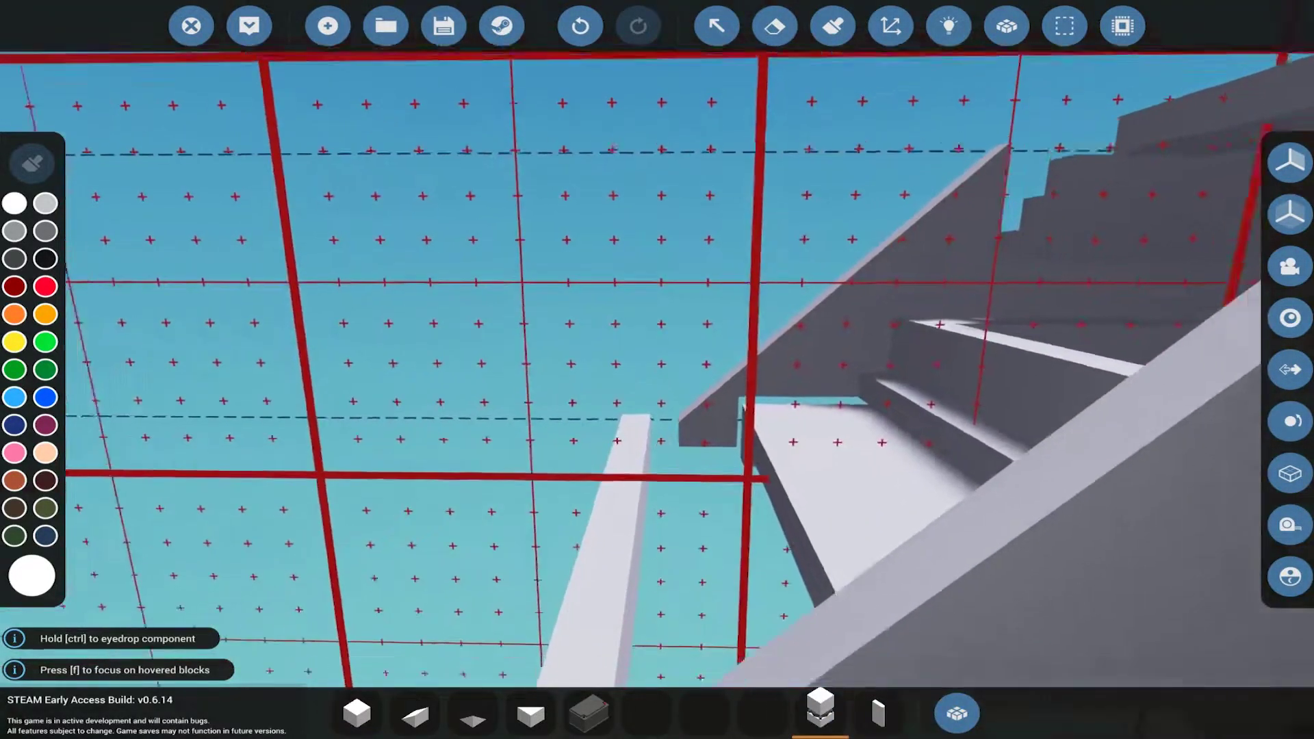
{"action": "left_click_drag", "start_coordinate": [740, 410], "coordinate": [616, 462]}
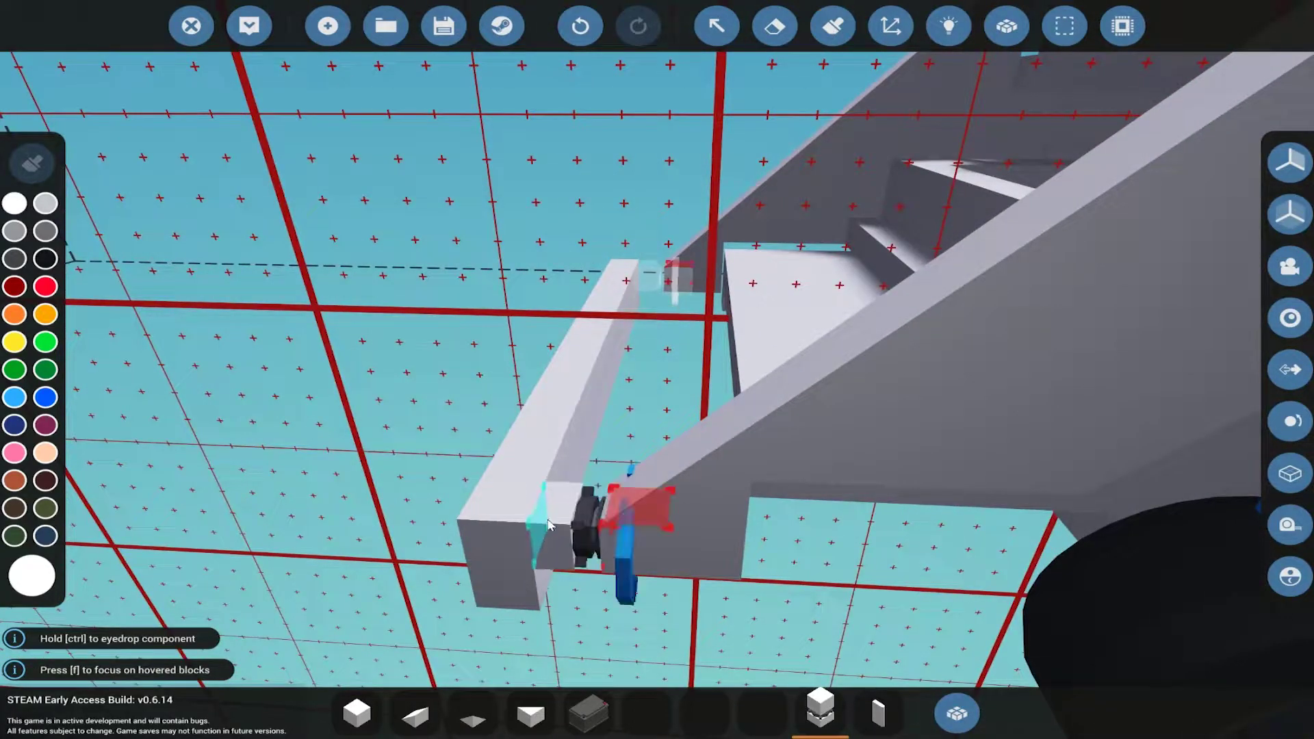
{"action": "key", "text": "r"}
{"action": "key", "text": "r"}
{"action": "key", "text": "r"}
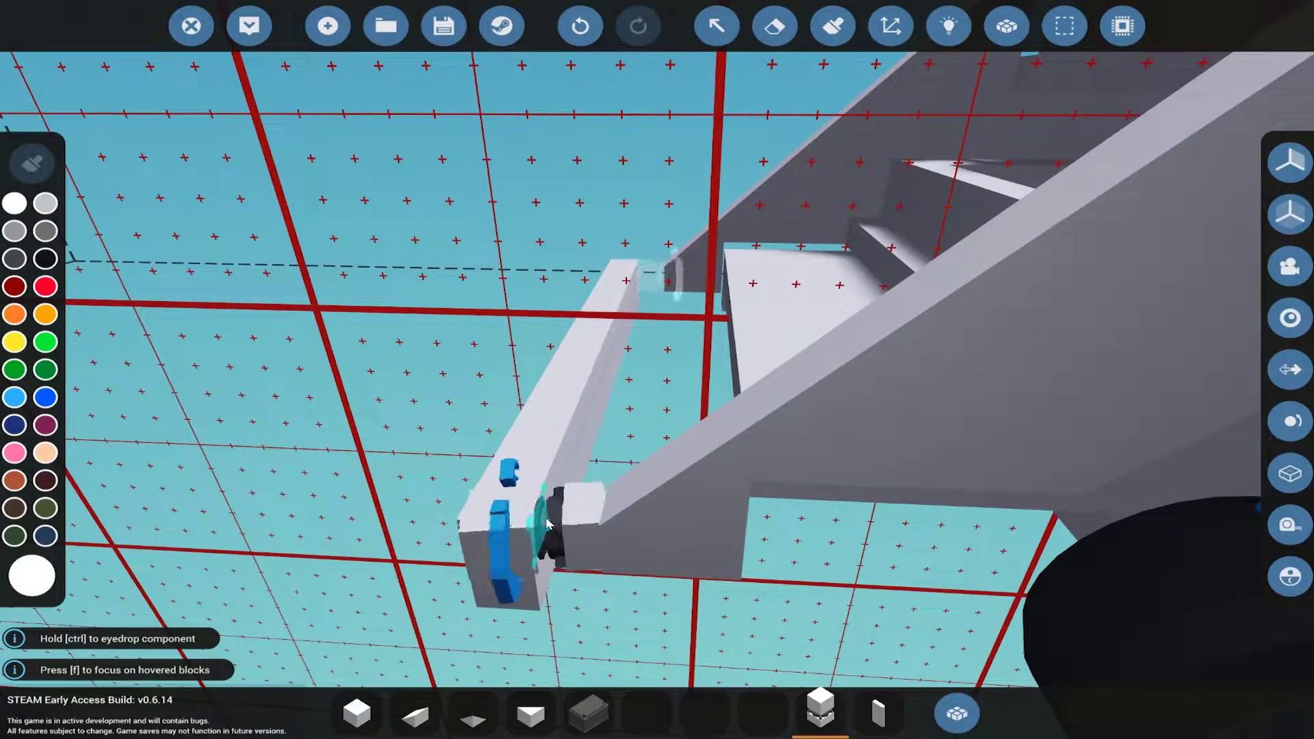
{"action": "left_click", "coordinate": [546, 525]}
{"action": "right_click", "coordinate": [547, 514]}
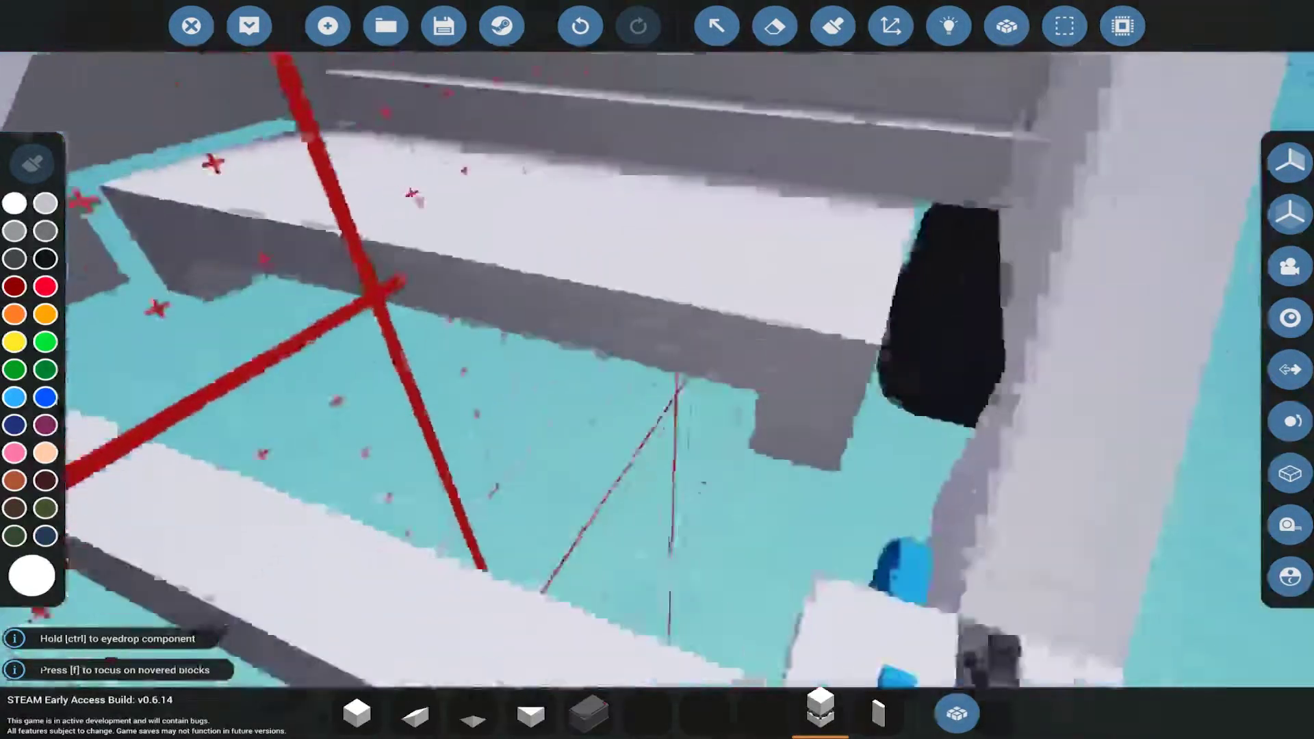
{"action": "right_click", "coordinate": [571, 539]}
- Stack cube blocks on the pivots to build up two posts
{"action": "left_click", "coordinate": [357, 712]}
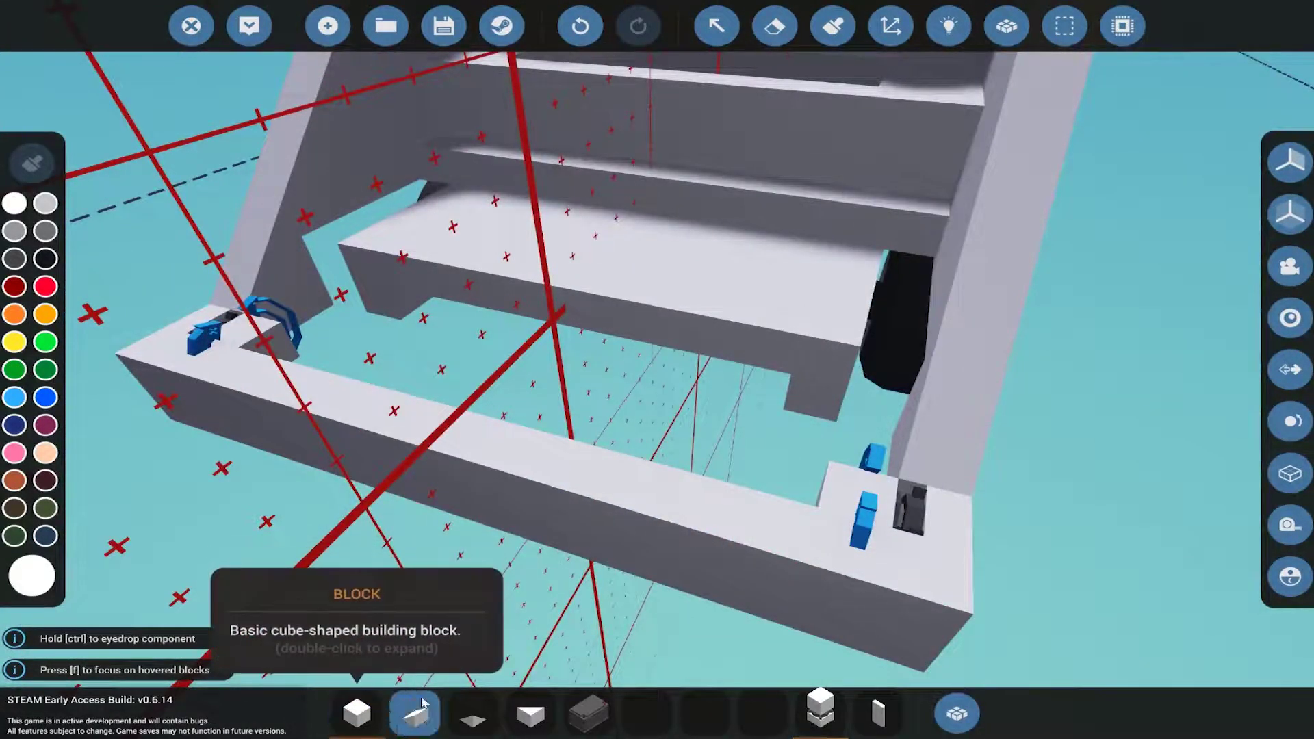
{"action": "left_click_drag", "start_coordinate": [848, 485], "coordinate": [617, 411]}
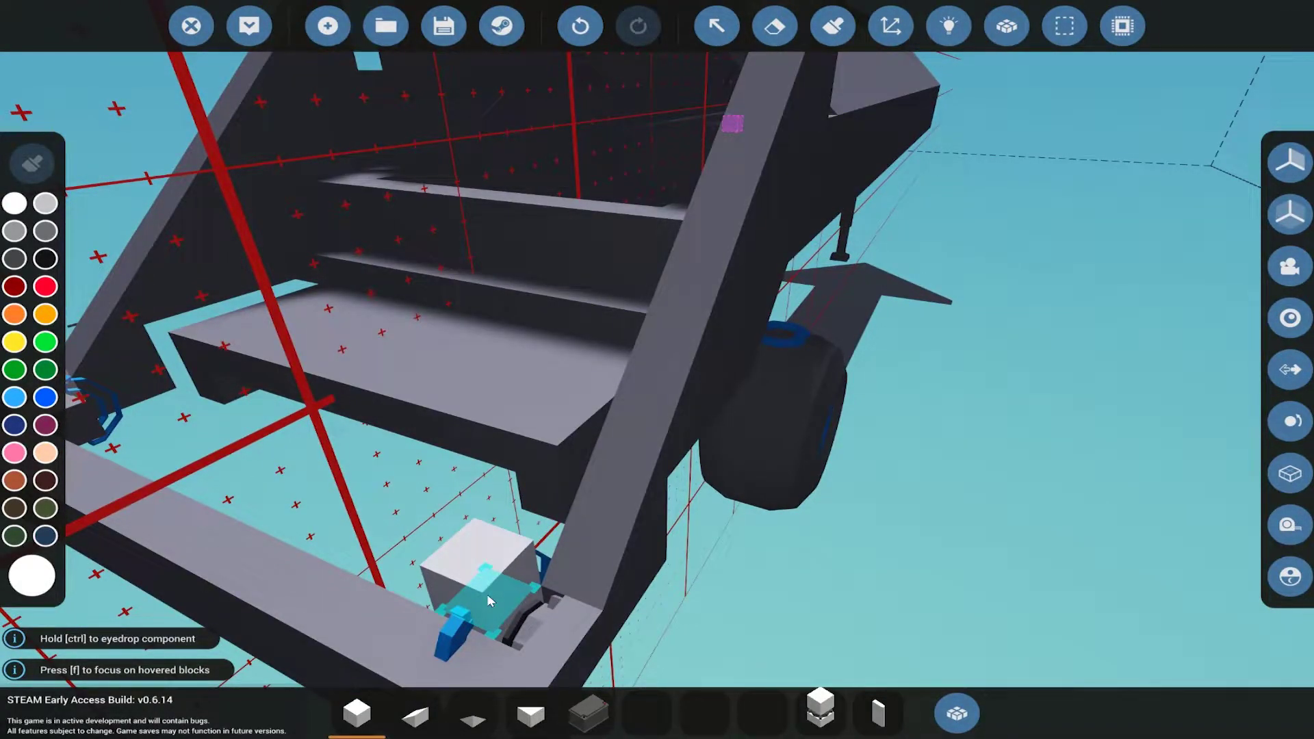
{"action": "left_click_drag", "start_coordinate": [487, 594], "coordinate": [578, 524]}
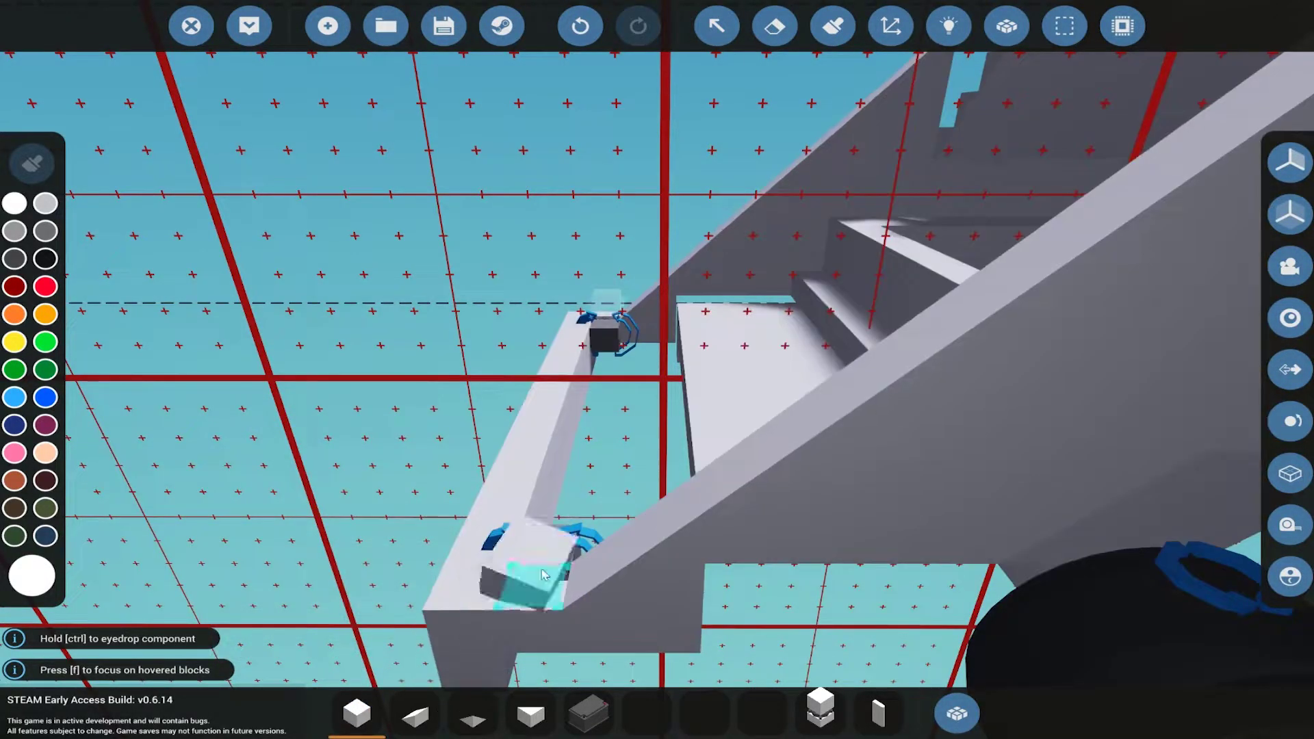
{"action": "left_click", "coordinate": [573, 529]}
{"action": "left_click", "coordinate": [924, 241]}
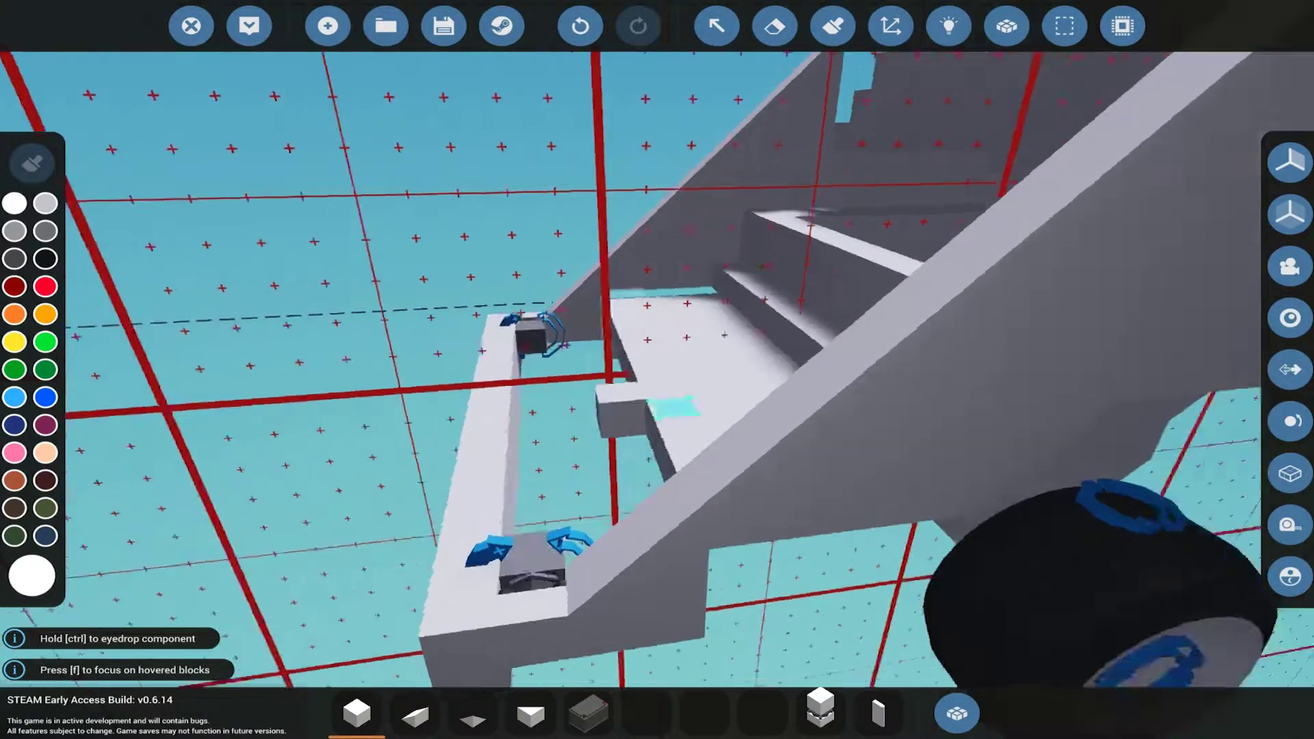
{"action": "left_click_drag", "start_coordinate": [644, 429], "coordinate": [546, 486]}
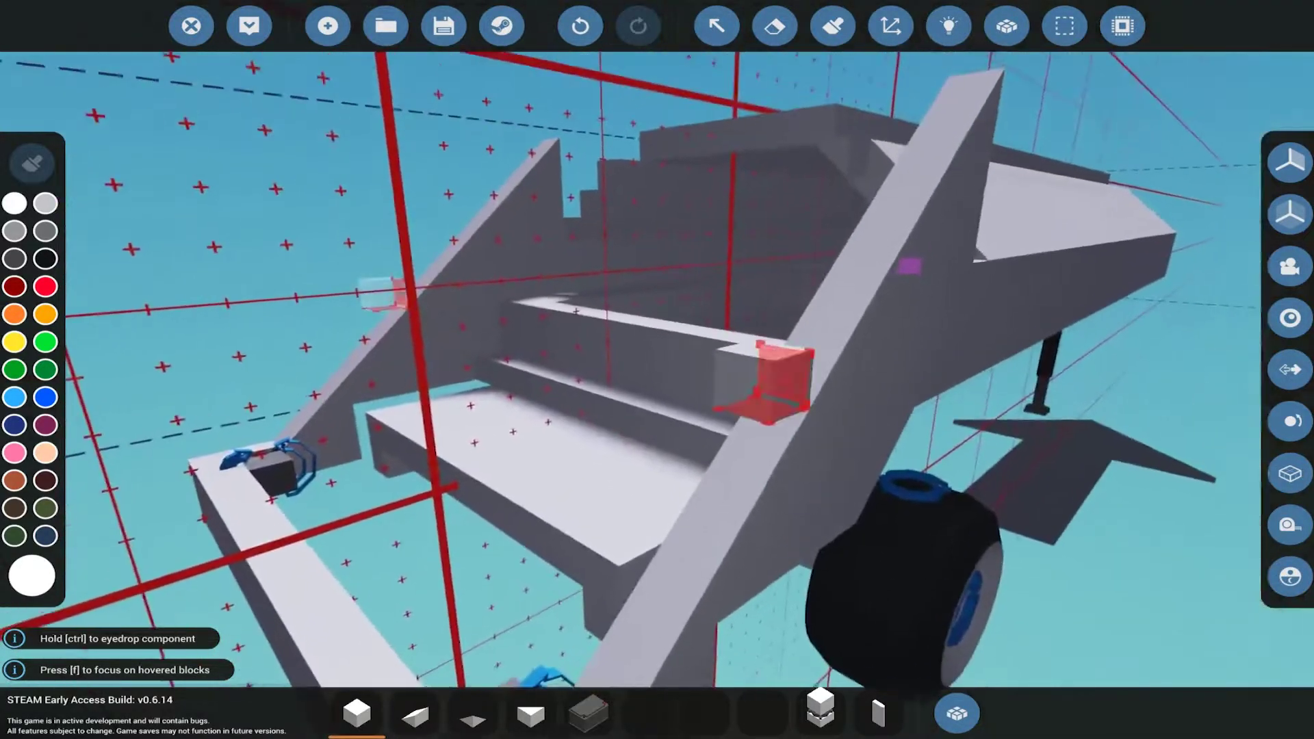
{"action": "left_click", "coordinate": [568, 509]}
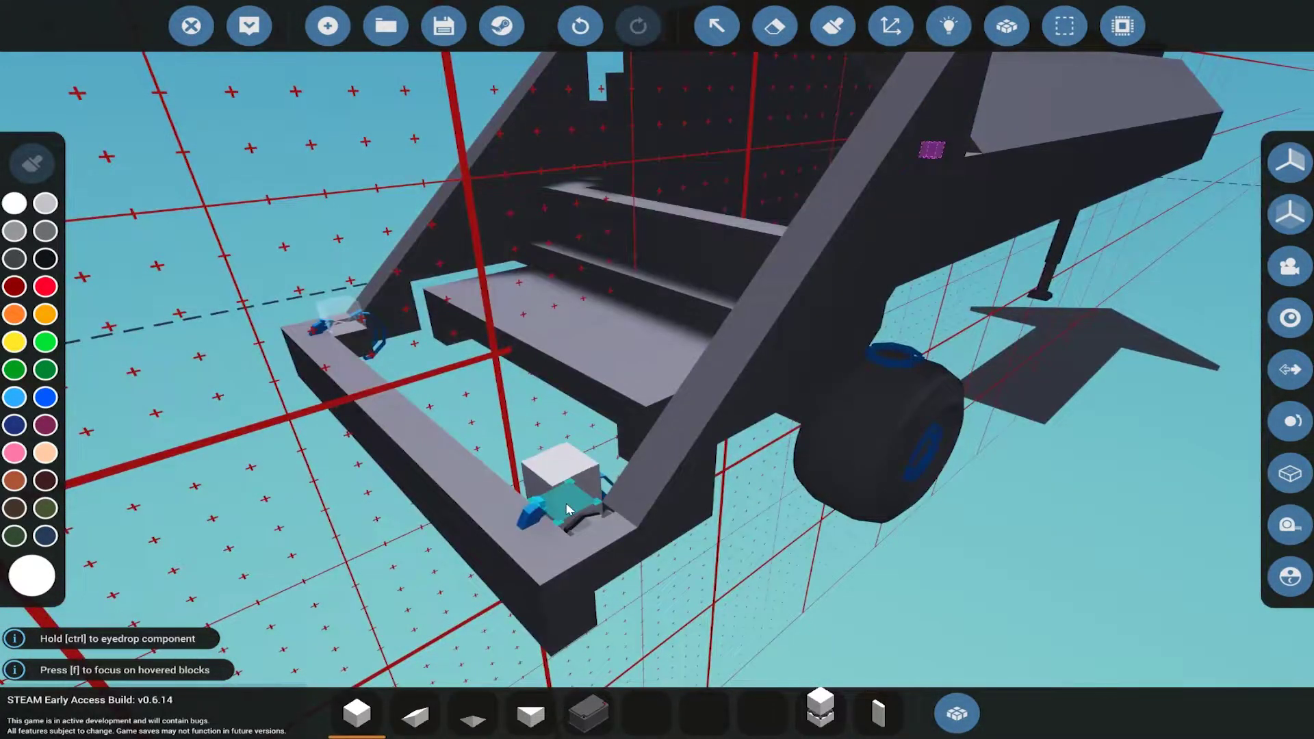
{"action": "left_click", "coordinate": [573, 460]}
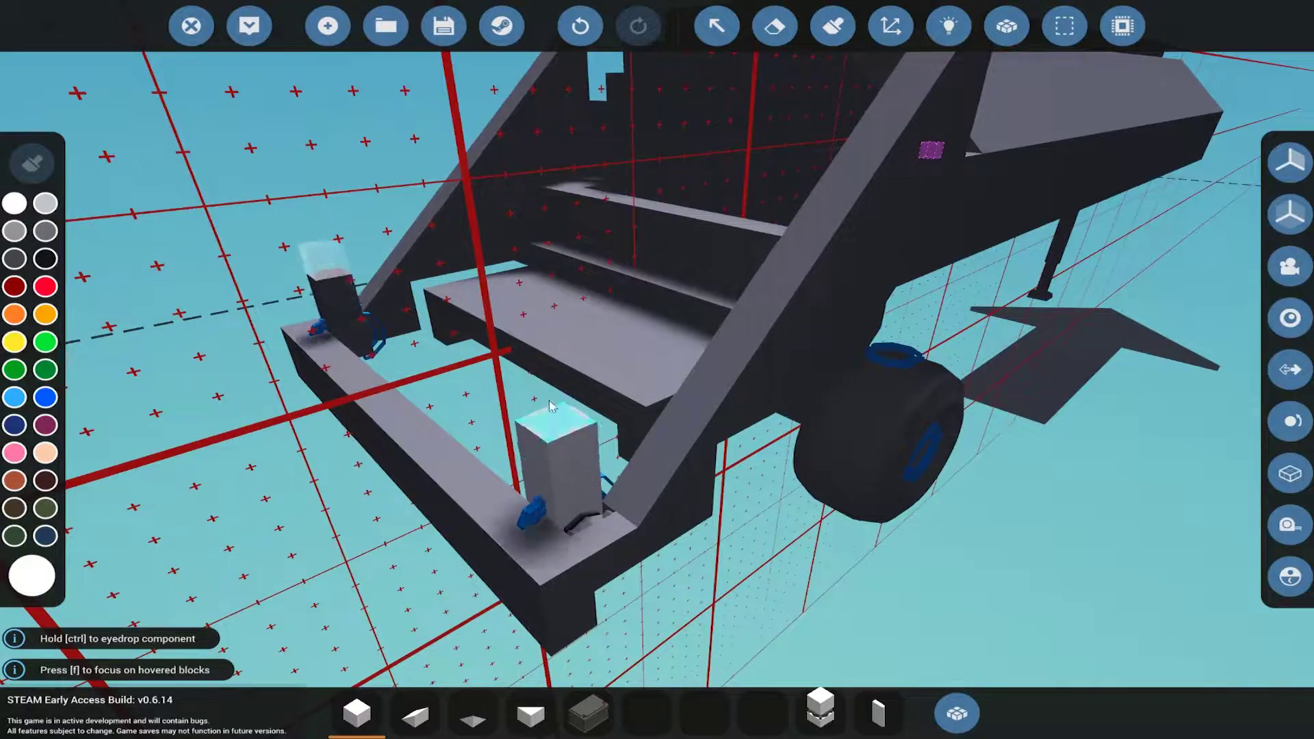
- Raise the mirrored rear door posts by one block each
{"action": "left_click", "coordinate": [550, 429]}
{"action": "left_click", "coordinate": [551, 393]}
{"action": "left_click_drag", "start_coordinate": [551, 393], "coordinate": [462, 339]}
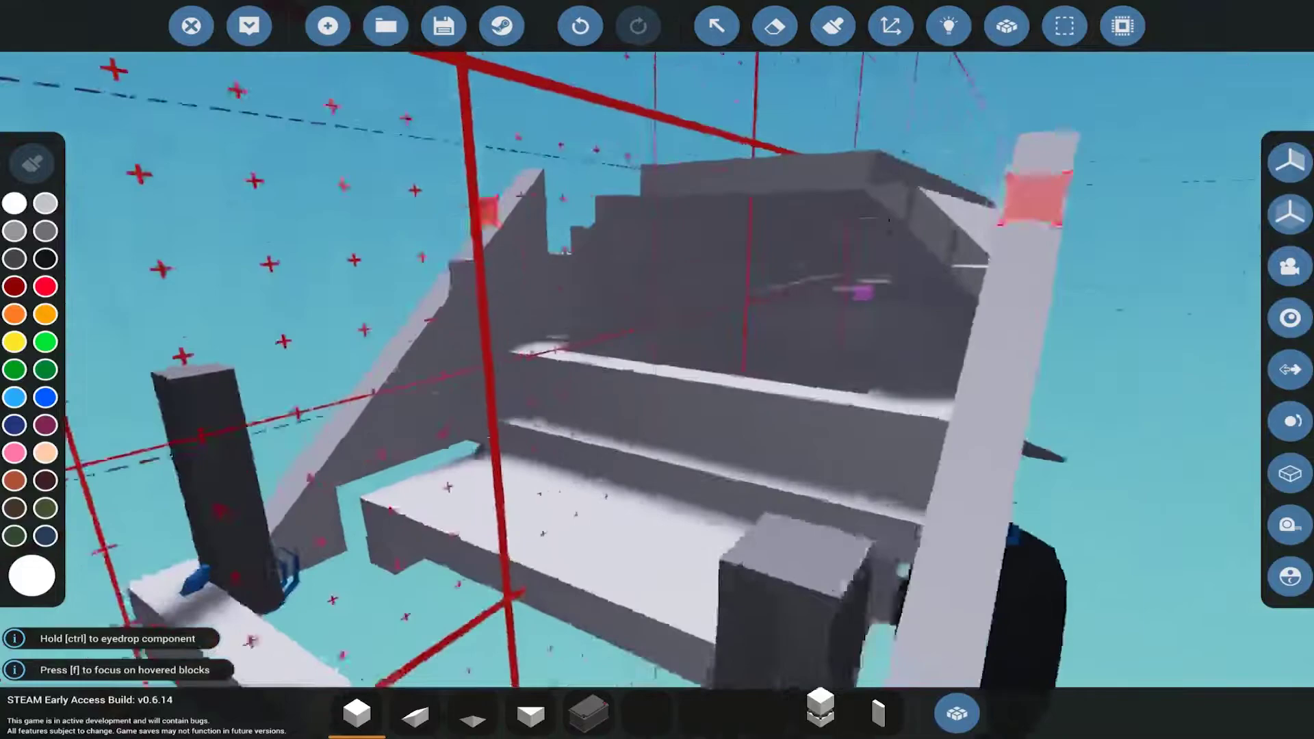
{"action": "left_click_drag", "start_coordinate": [308, 202], "coordinate": [658, 339]}
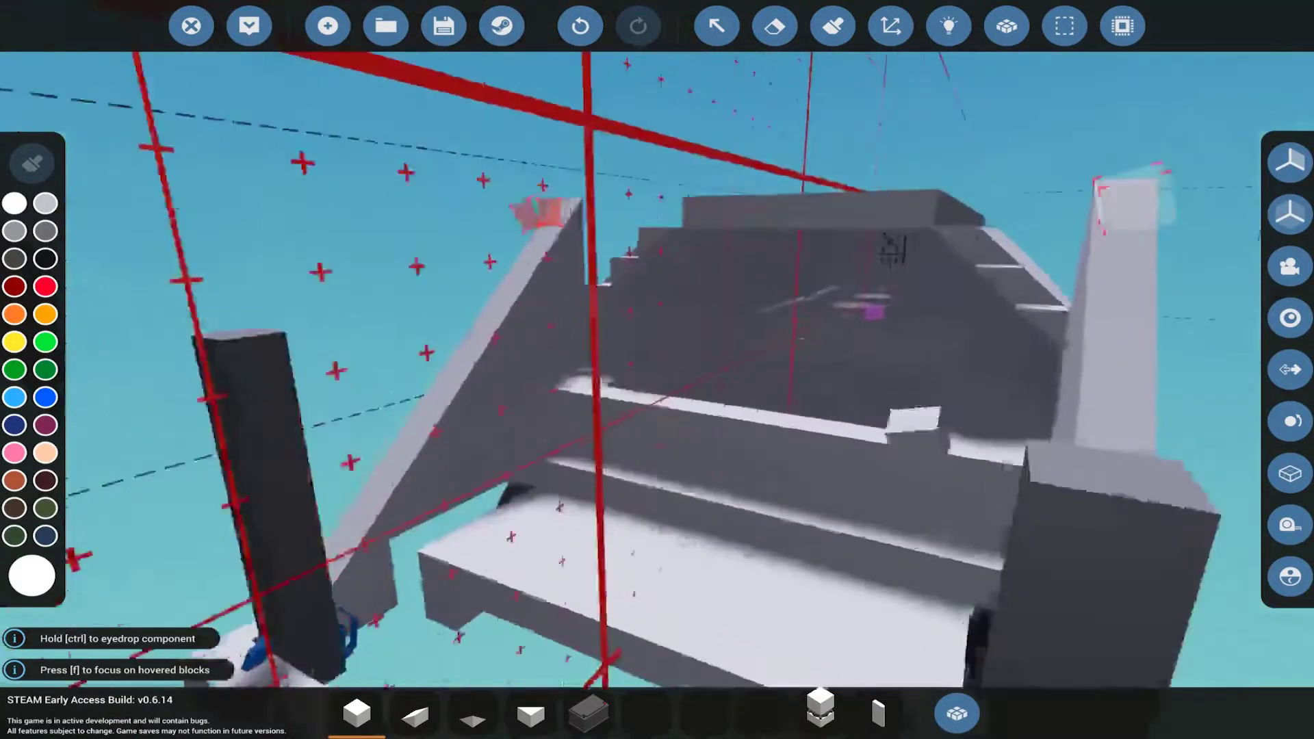
{"action": "left_click_drag", "start_coordinate": [662, 280], "coordinate": [518, 274]}
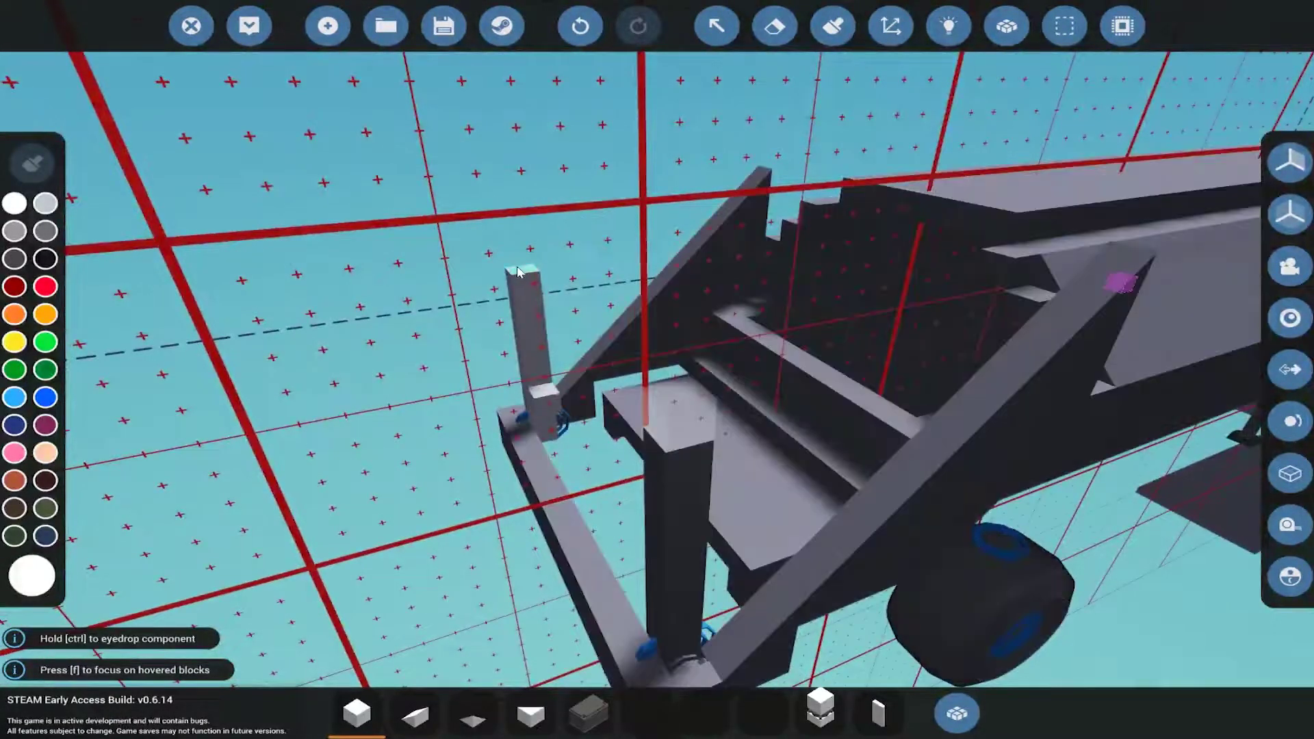
- Extend the left post five blocks taller, then view separate bodies with Merge
{"action": "left_click", "coordinate": [519, 272]}
{"action": "left_click", "coordinate": [516, 248]}
{"action": "left_click", "coordinate": [514, 221]}
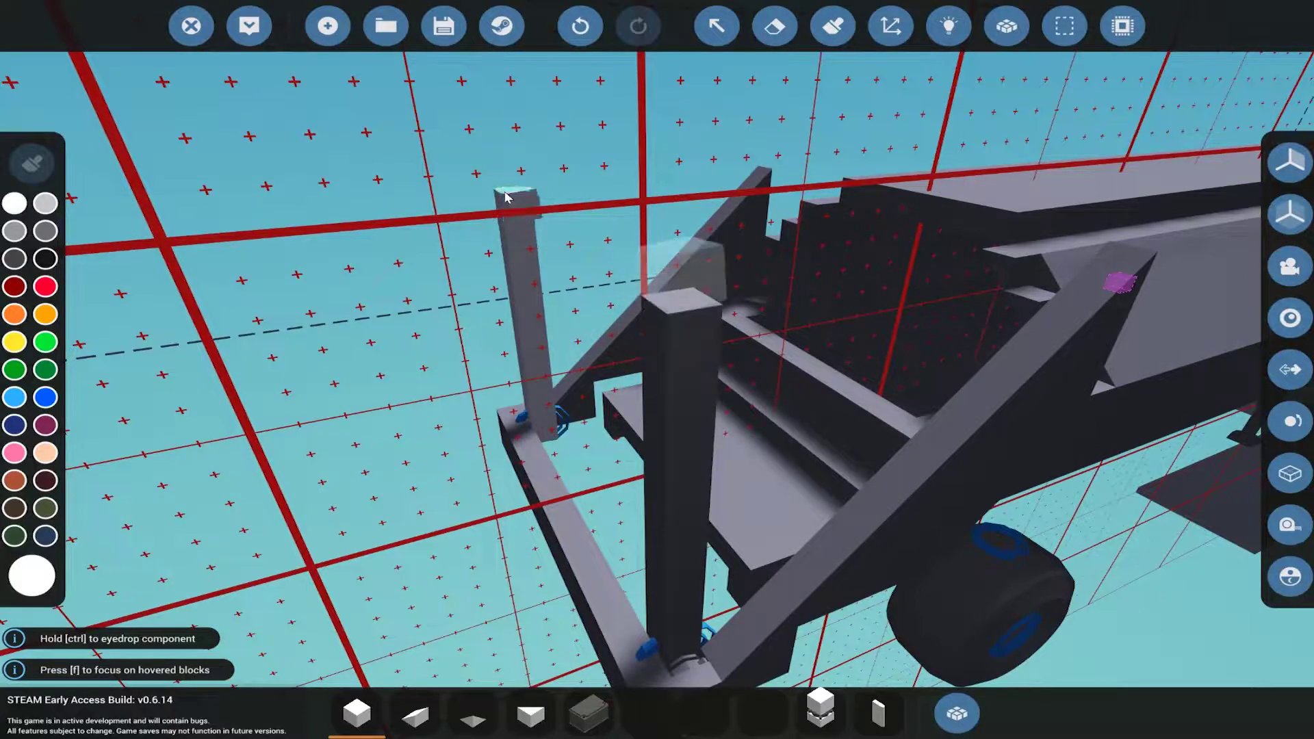
{"action": "left_click", "coordinate": [506, 167]}
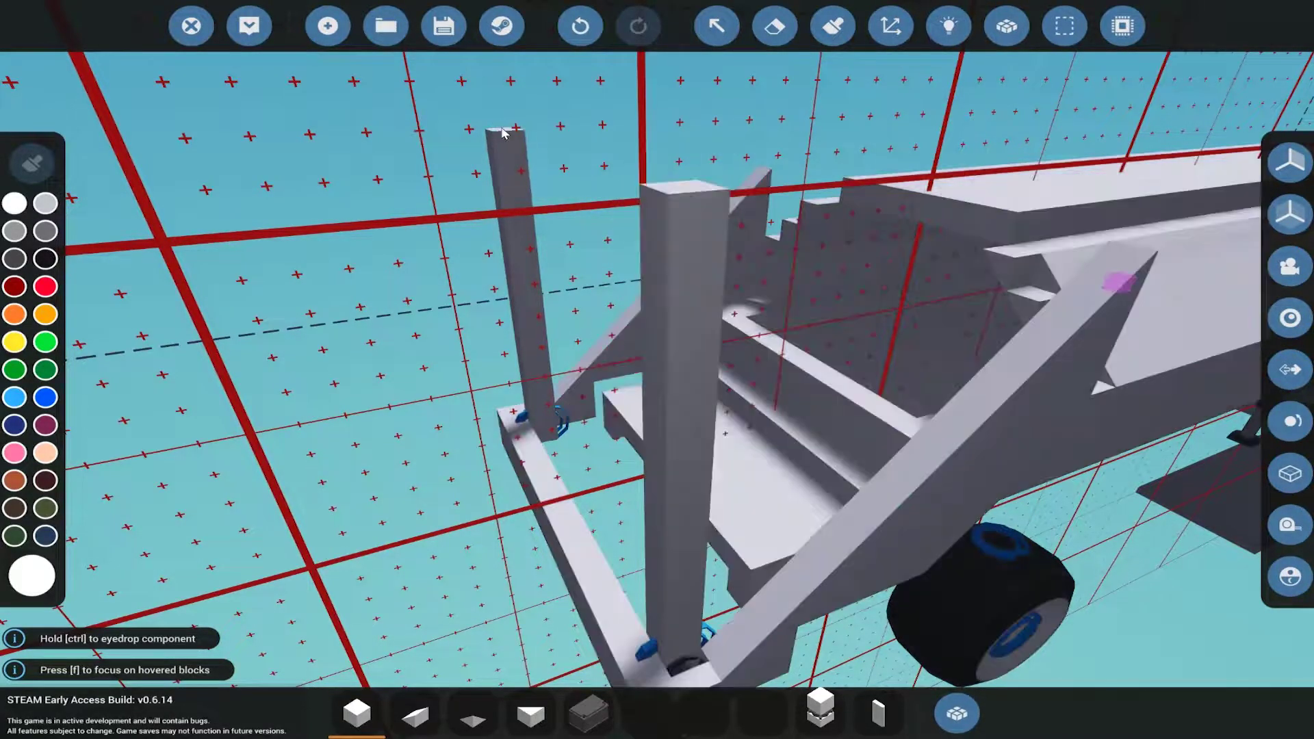
{"action": "left_click", "coordinate": [504, 134]}
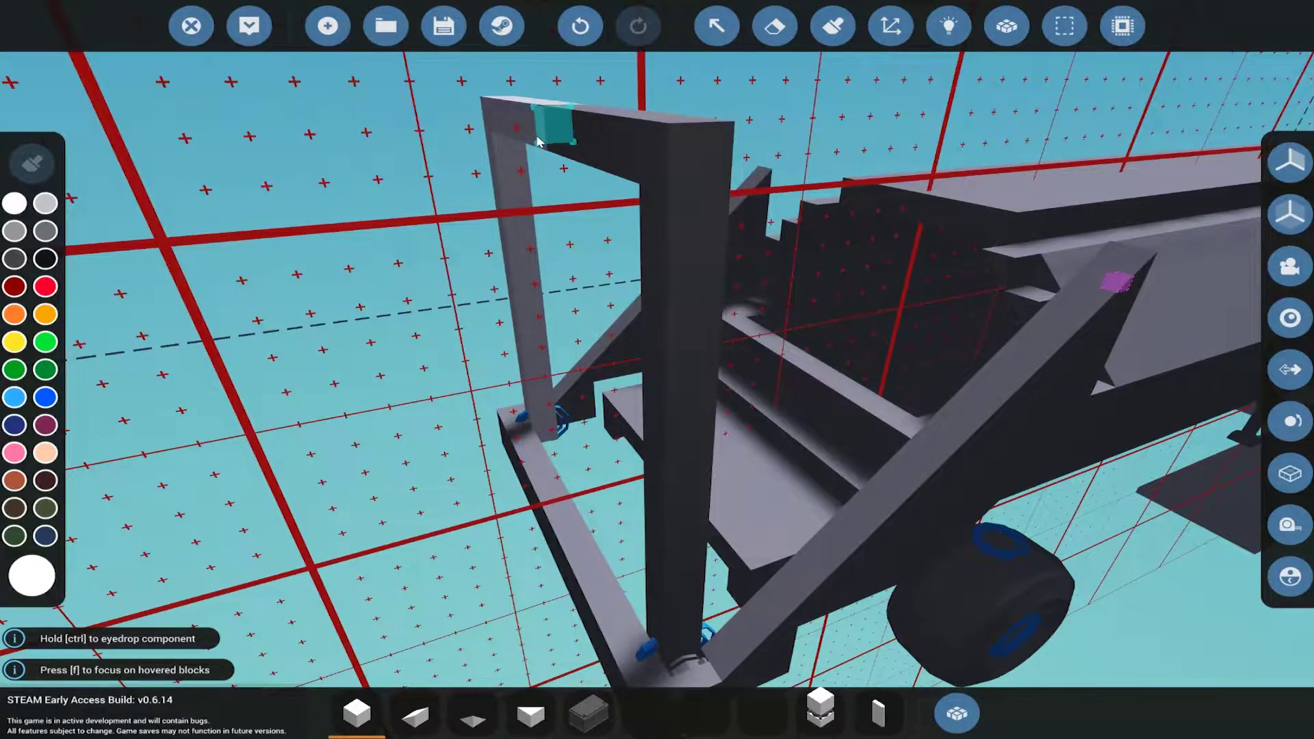
{"action": "left_click_drag", "start_coordinate": [537, 142], "coordinate": [719, 309]}
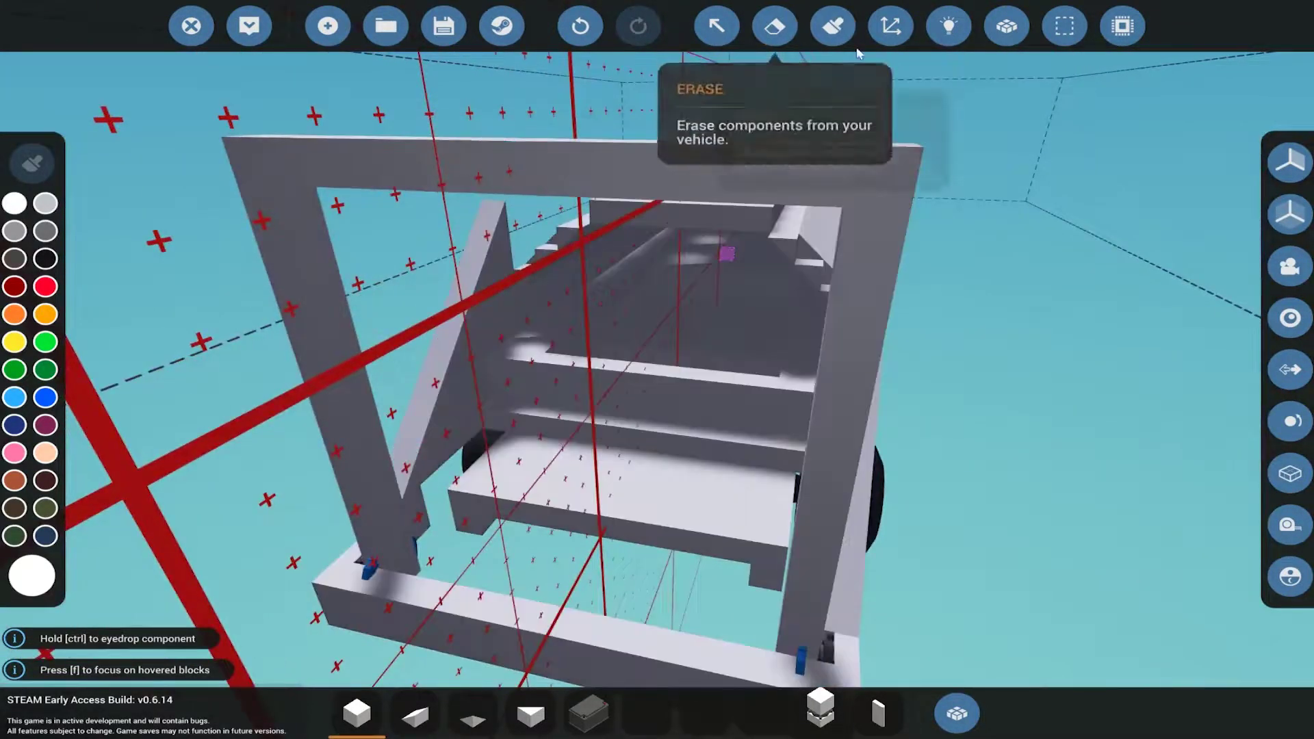
{"action": "left_click", "coordinate": [1008, 25]}
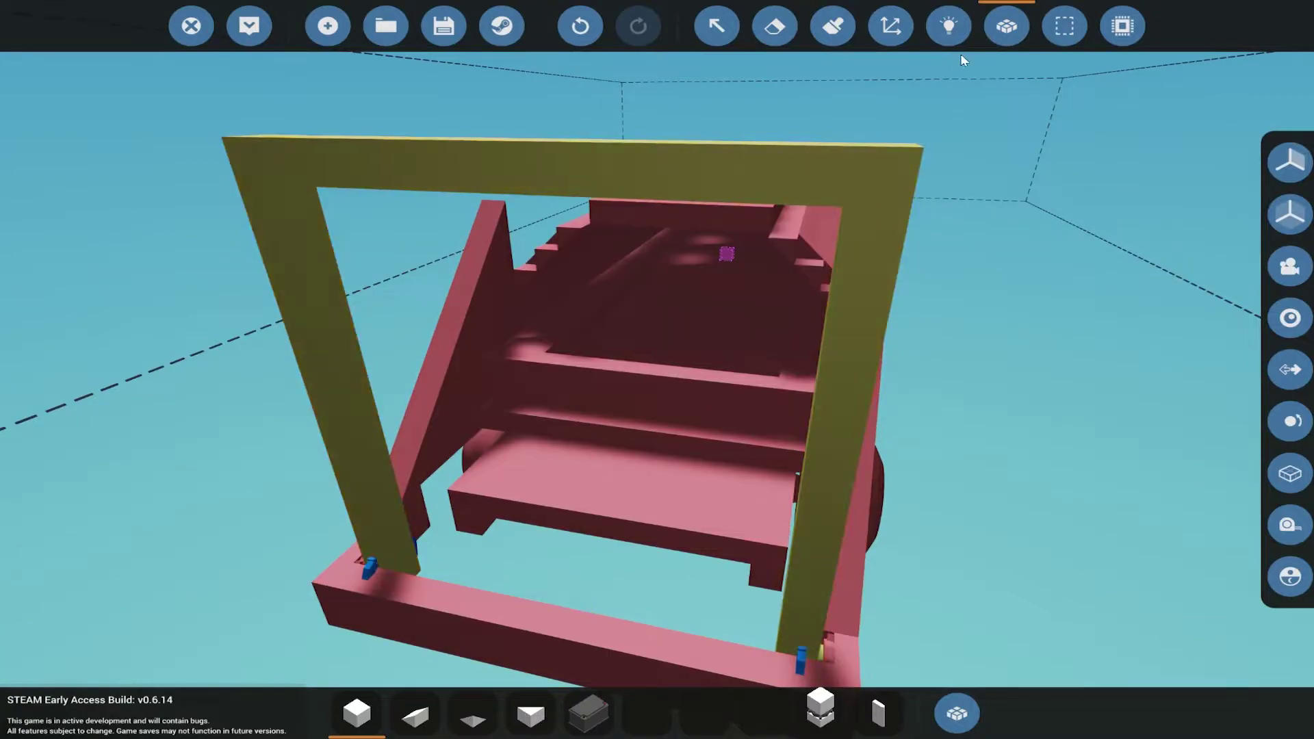
- Fill the rear frame with a 9 x 13 x 1 block wall and inspect it
{"action": "left_click", "coordinate": [356, 714]}
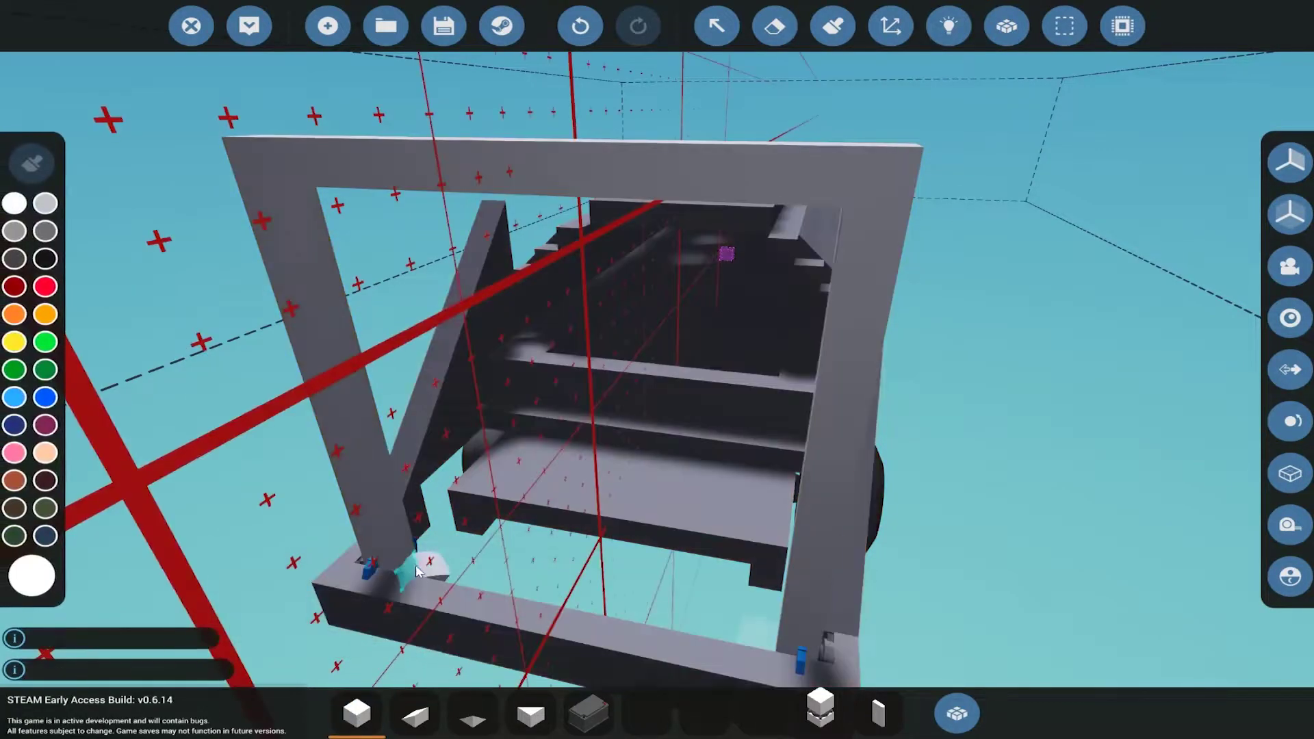
{"action": "left_click_drag", "start_coordinate": [395, 555], "coordinate": [695, 167]}
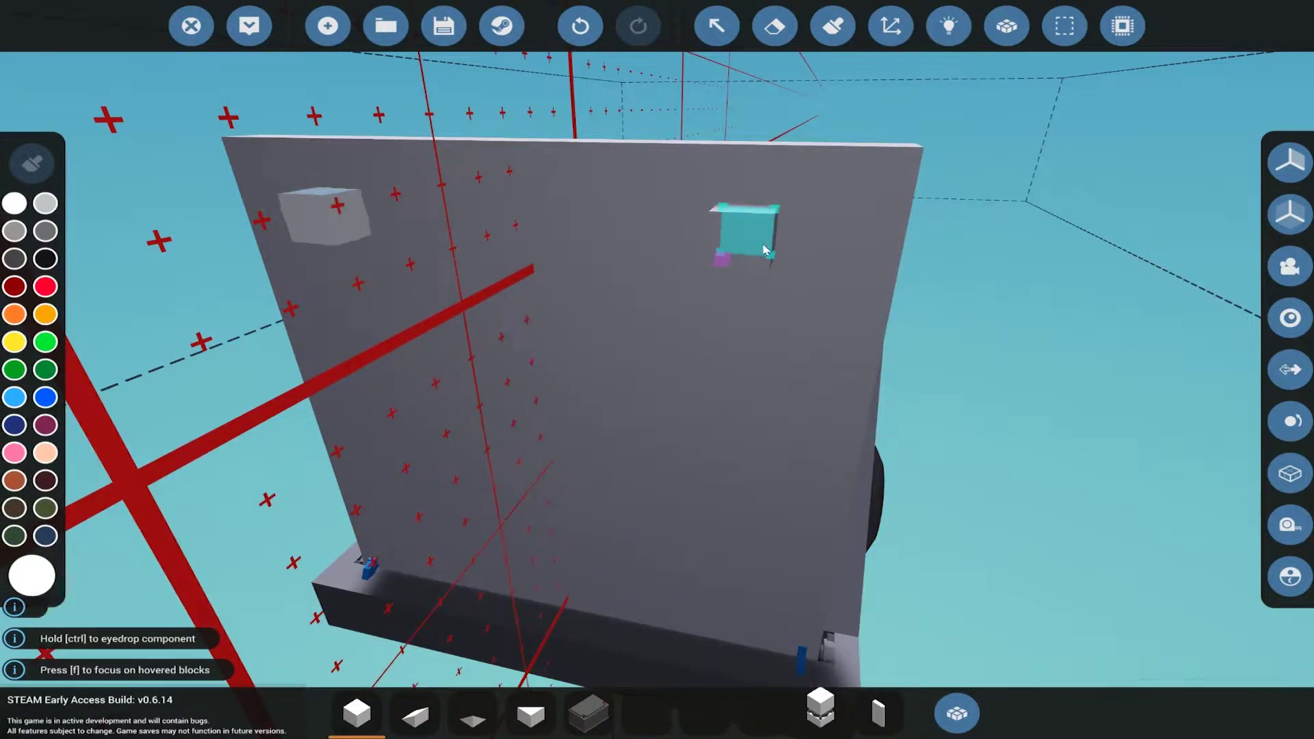
{"action": "mouse_move", "coordinate": [765, 250]}
{"action": "left_mouse_down"}
{"action": "mouse_move", "coordinate": [680, 507]}
{"action": "mouse_move", "coordinate": [862, 686]}
{"action": "left_mouse_up"}
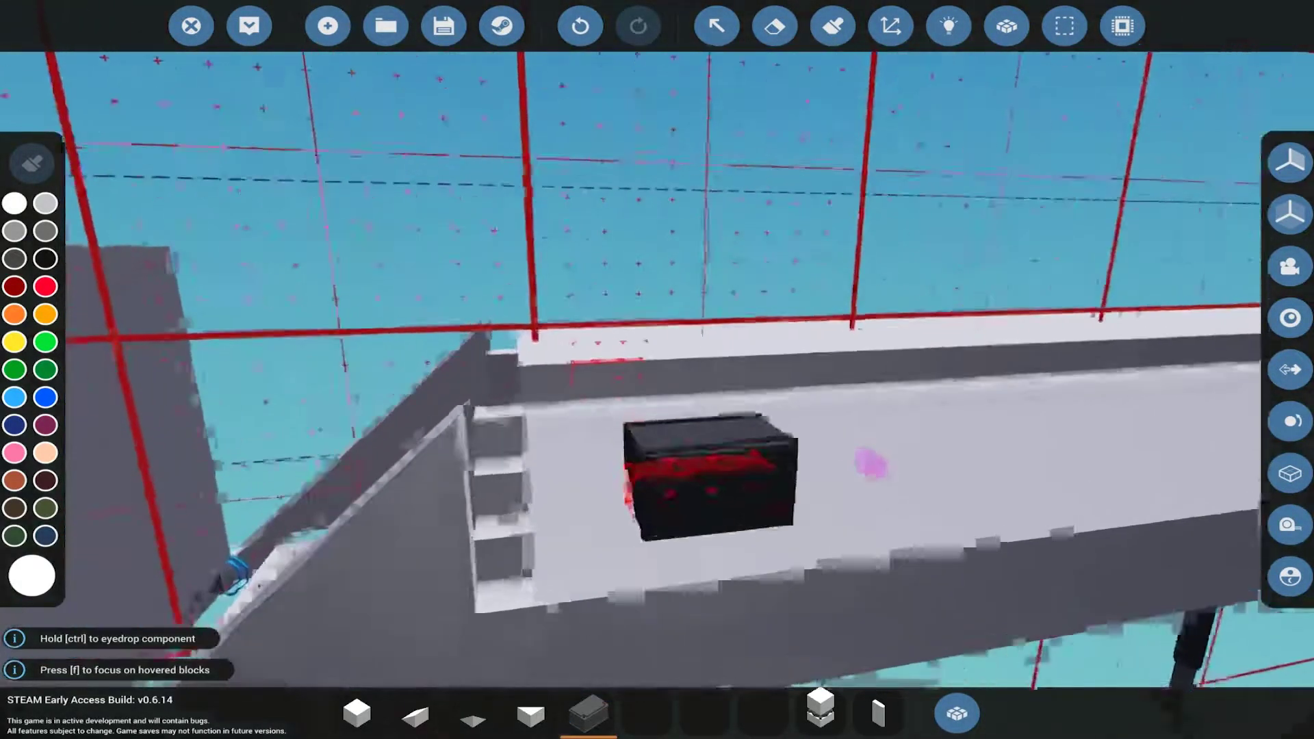
{"action": "mouse_move", "coordinate": [637, 513]}
{"action": "left_mouse_down"}
{"action": "mouse_move", "coordinate": [901, 382]}
{"action": "mouse_move", "coordinate": [720, 463]}
{"action": "left_mouse_up"}
{"action": "scroll", "coordinate": [930, 391], "scroll_direction": "up", "scroll_amount": 3}
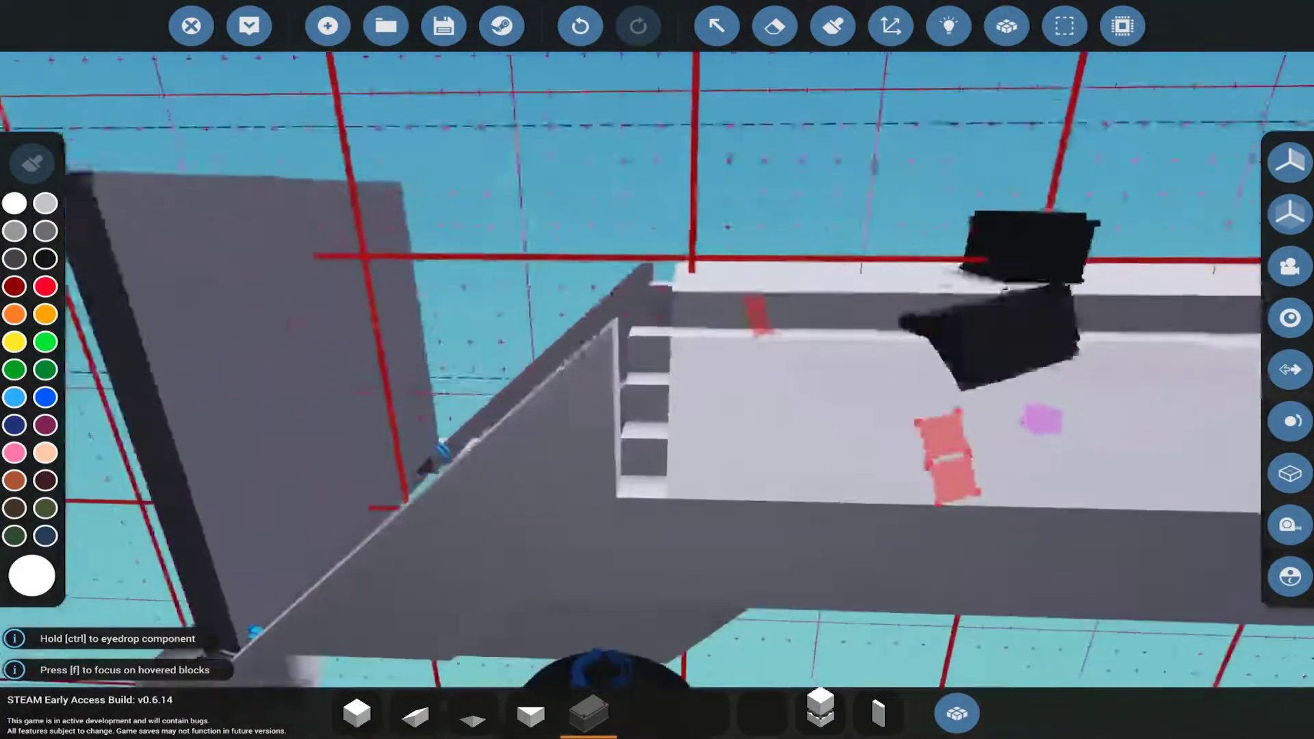
- Put the Constant Number logic component on the hotbar and face the battery
{"action": "left_click", "coordinate": [955, 712]}
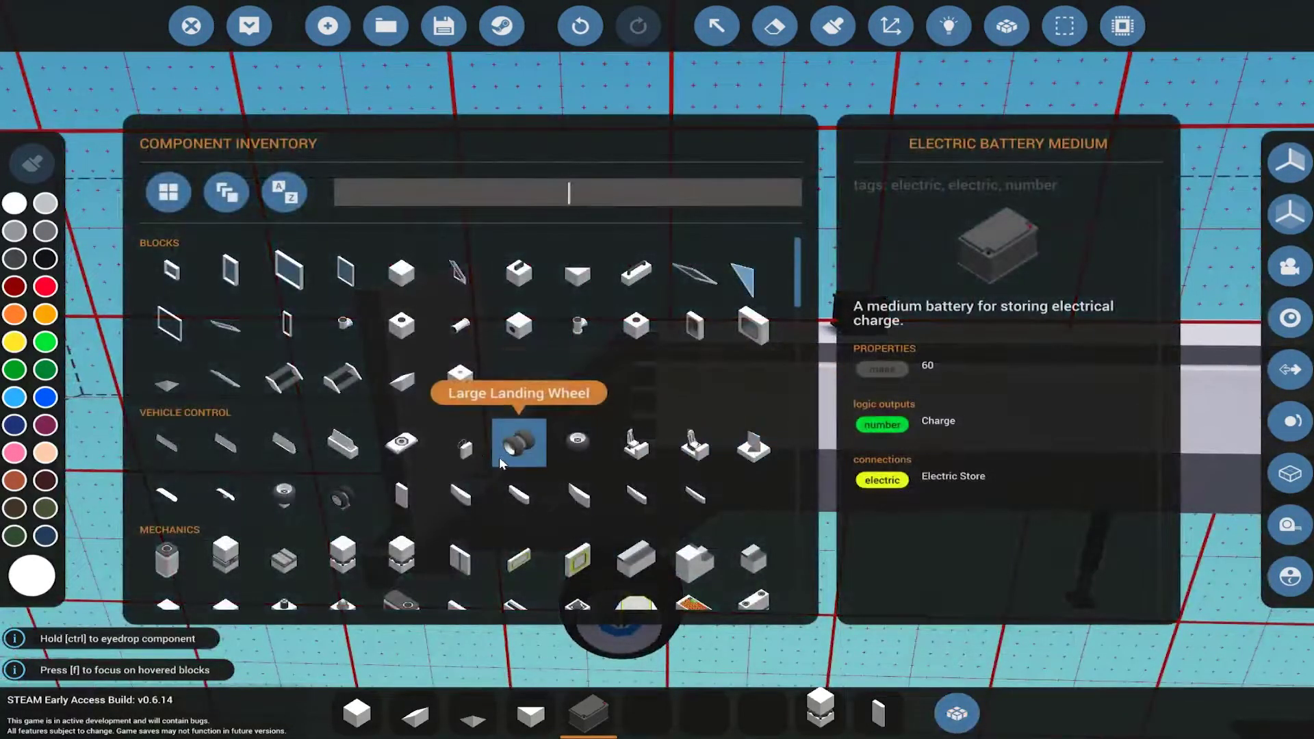
{"action": "scroll", "coordinate": [504, 458], "scroll_direction": "down", "scroll_amount": 3}
{"action": "scroll", "coordinate": [489, 451], "scroll_direction": "down", "scroll_amount": 3}
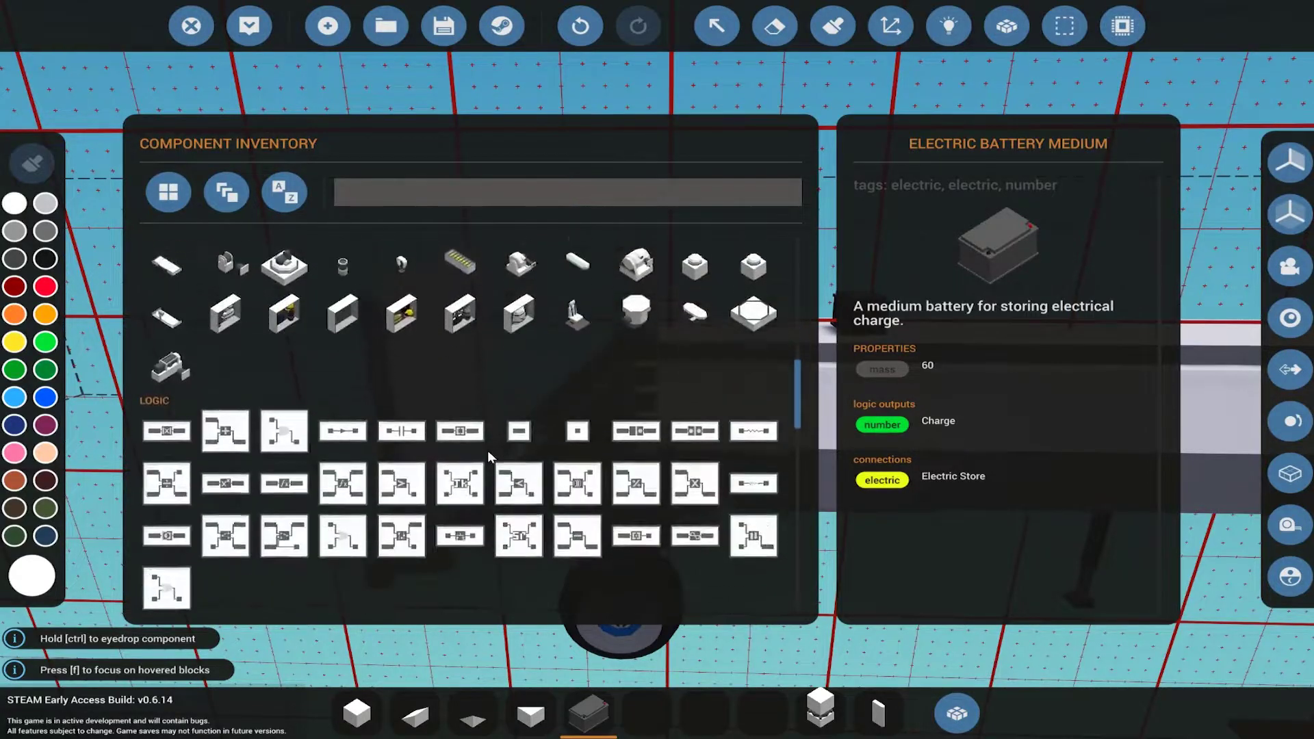
{"action": "scroll", "coordinate": [488, 451], "scroll_direction": "down", "scroll_amount": 2}
{"action": "left_click", "coordinate": [518, 405]}
{"action": "left_click", "coordinate": [762, 714]}
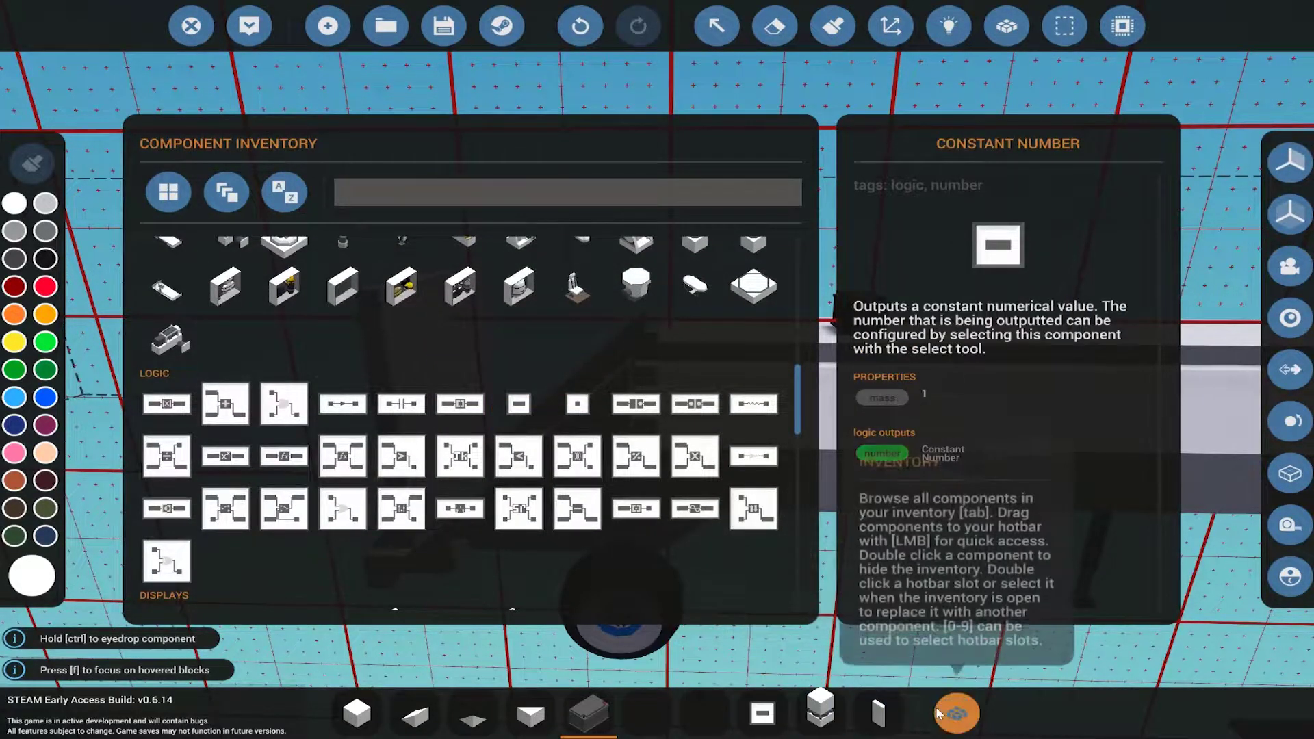
{"action": "key", "text": "Escape"}
{"action": "scroll", "coordinate": [657, 369], "scroll_direction": "up", "scroll_amount": 5}
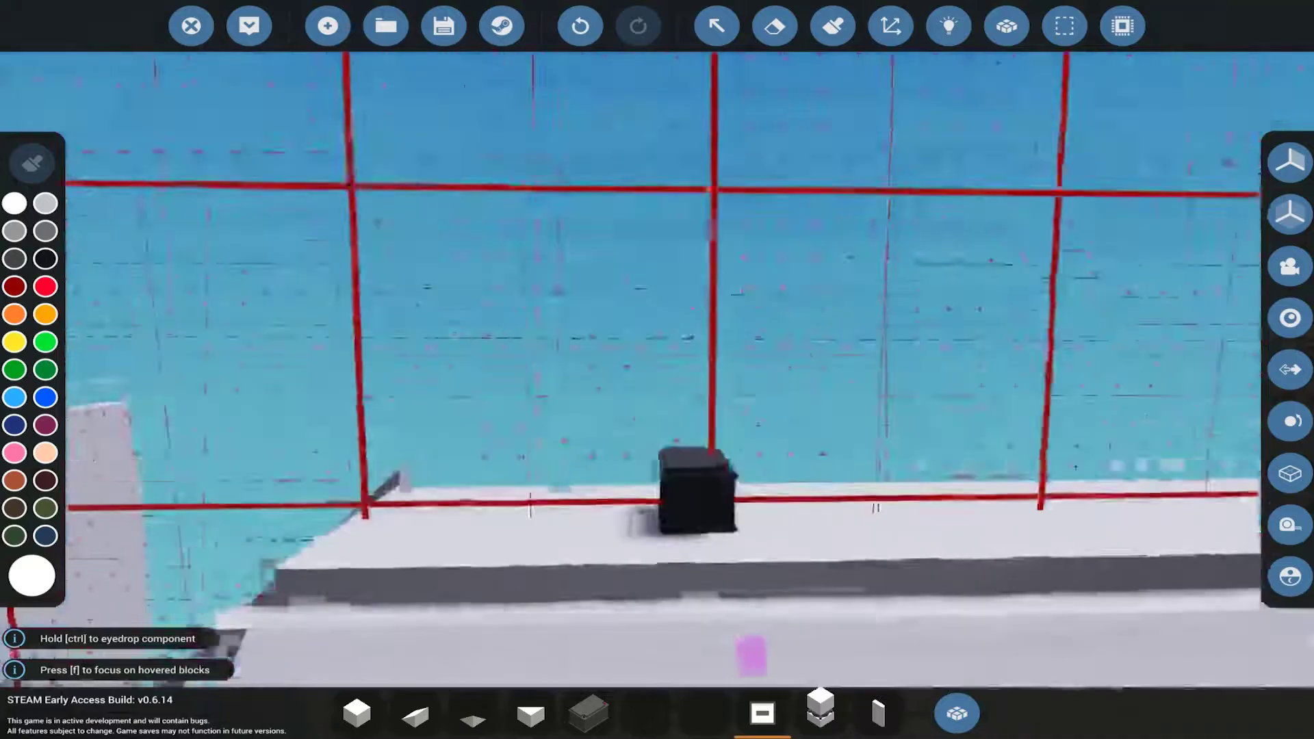
{"action": "right_click", "coordinate": [657, 370]}
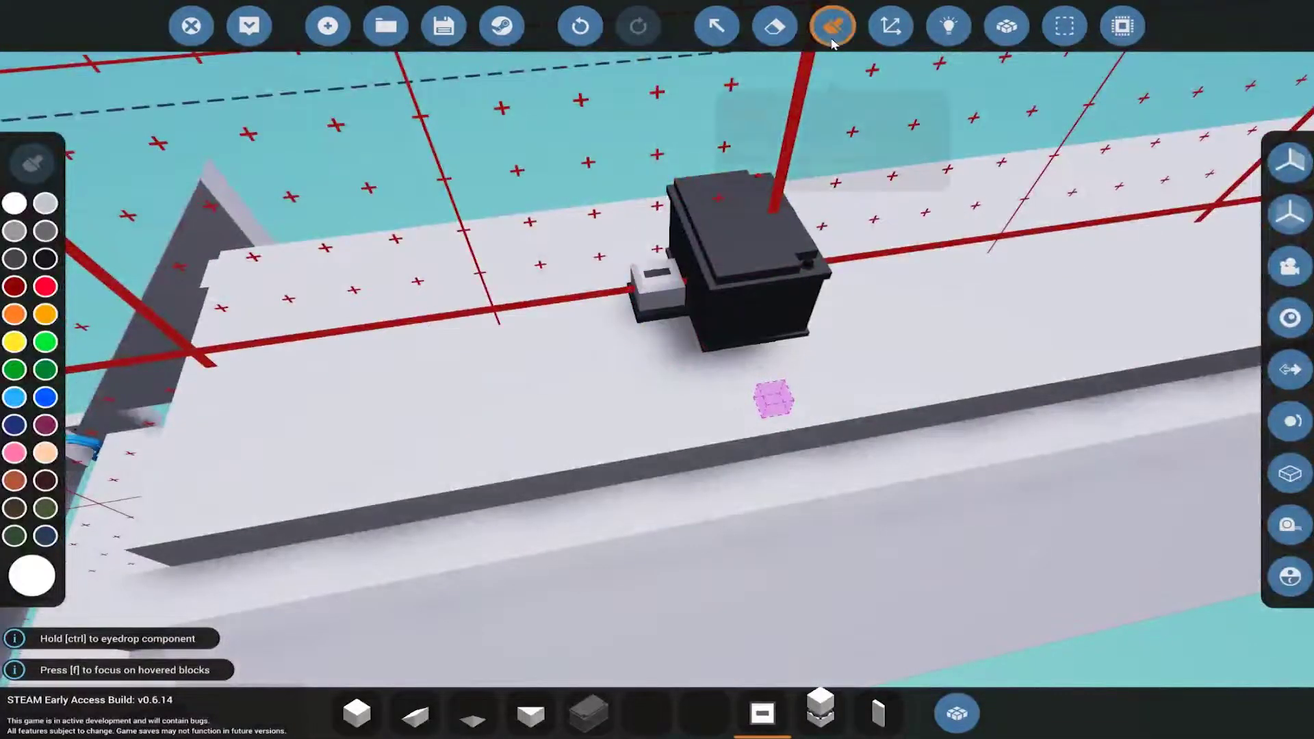
- Check the Electric and Data logic layers, then select the Constant Number component
{"action": "left_click", "coordinate": [950, 28]}
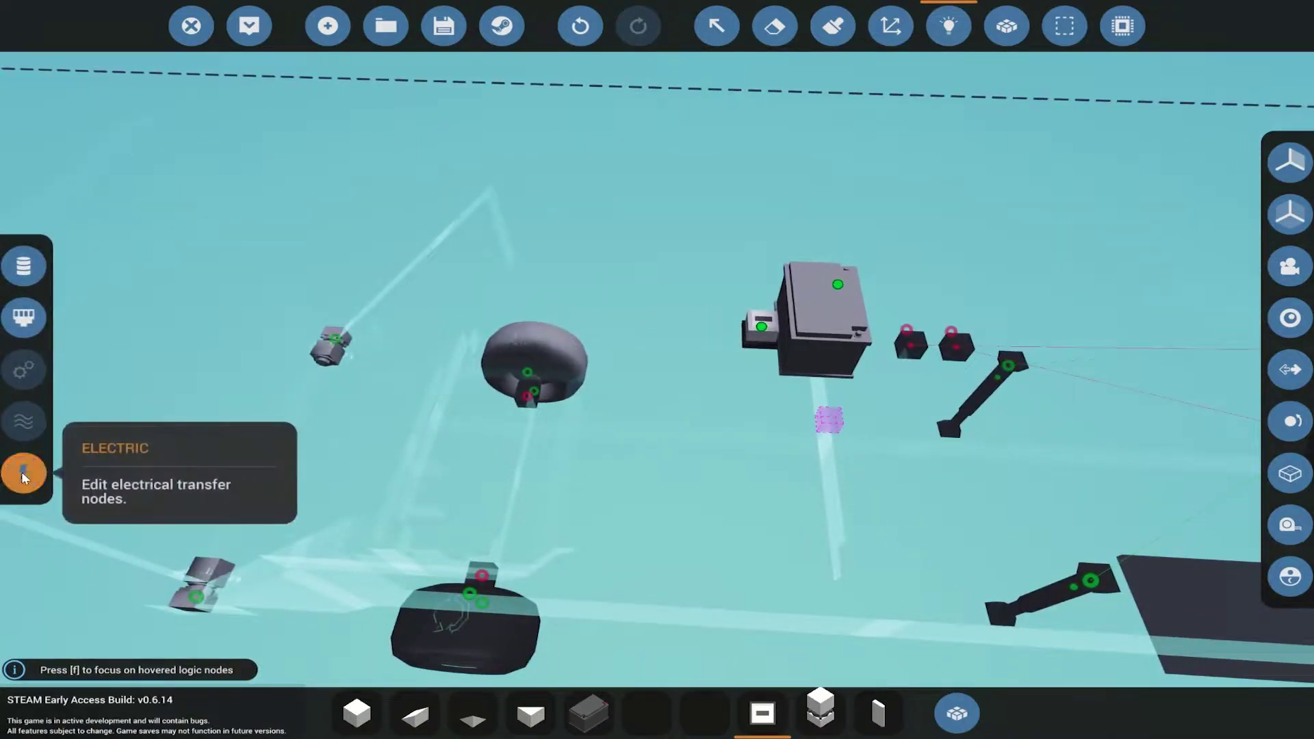
{"action": "left_click", "coordinate": [24, 476]}
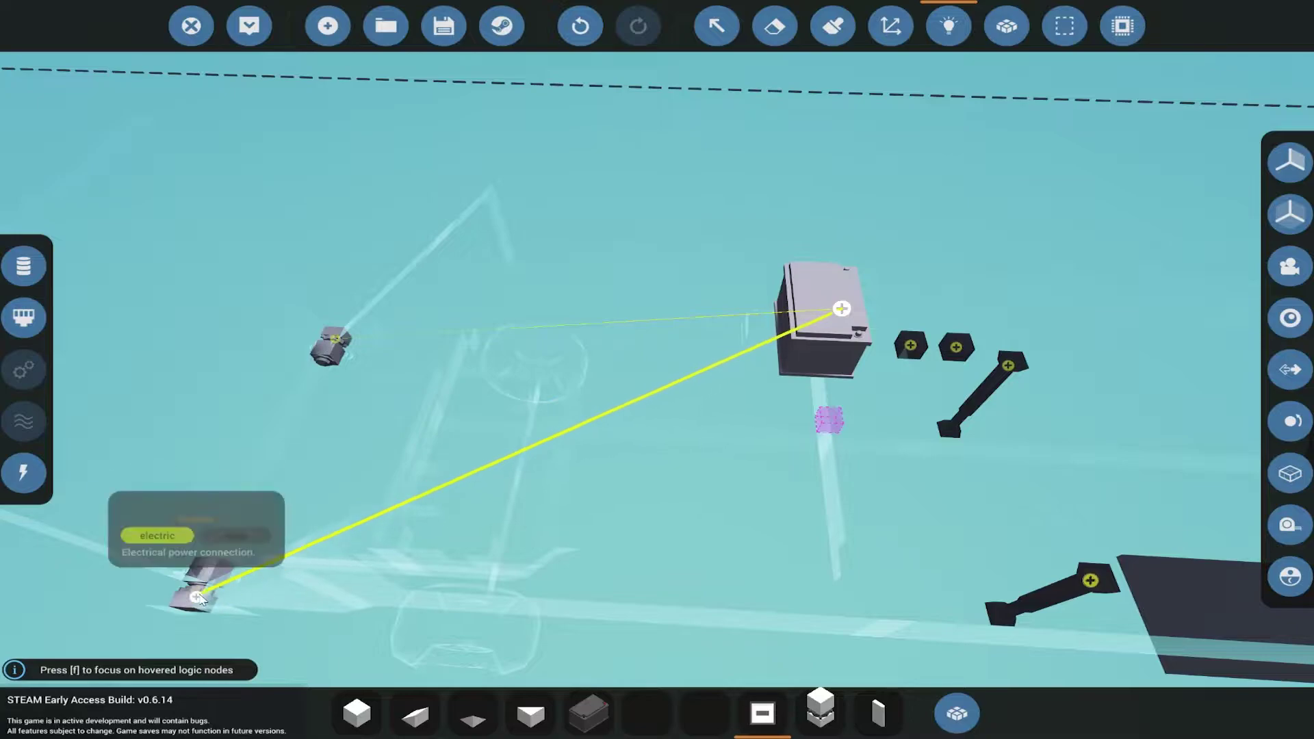
{"action": "left_click", "coordinate": [23, 268]}
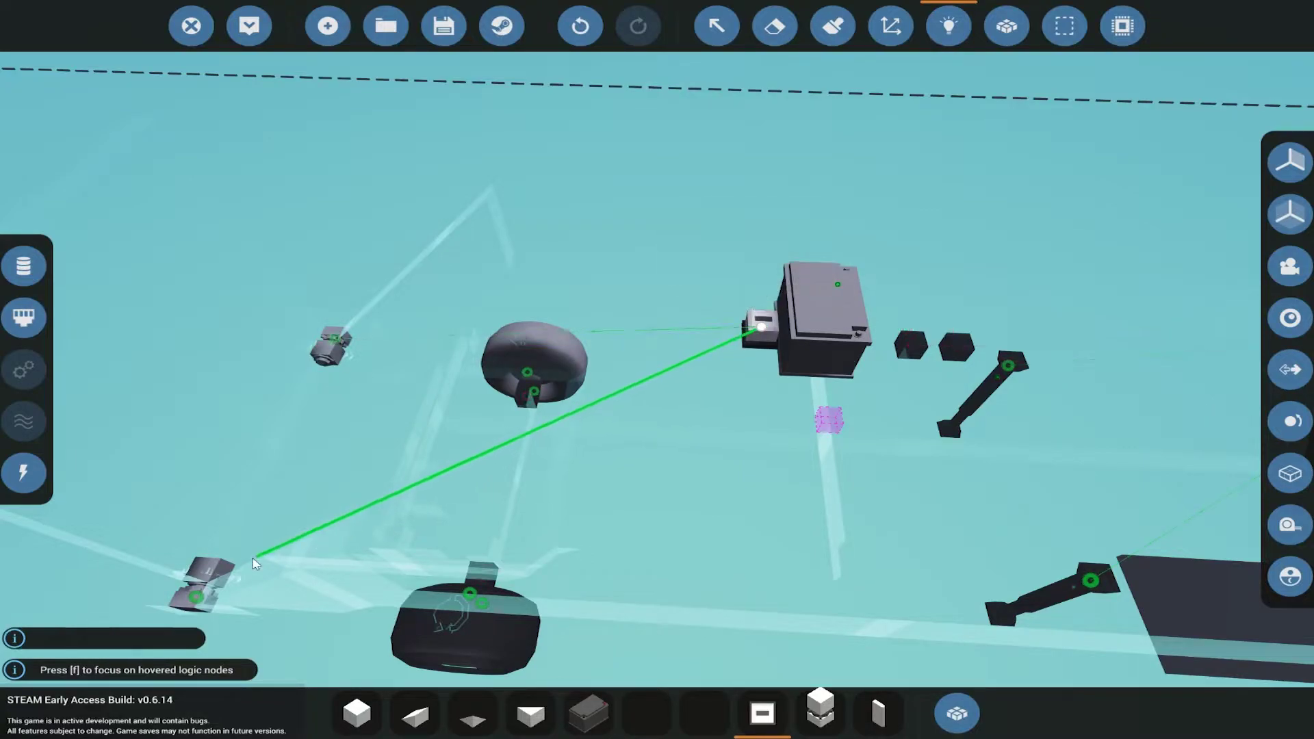
{"action": "left_click", "coordinate": [717, 26]}
{"action": "left_click", "coordinate": [760, 328]}
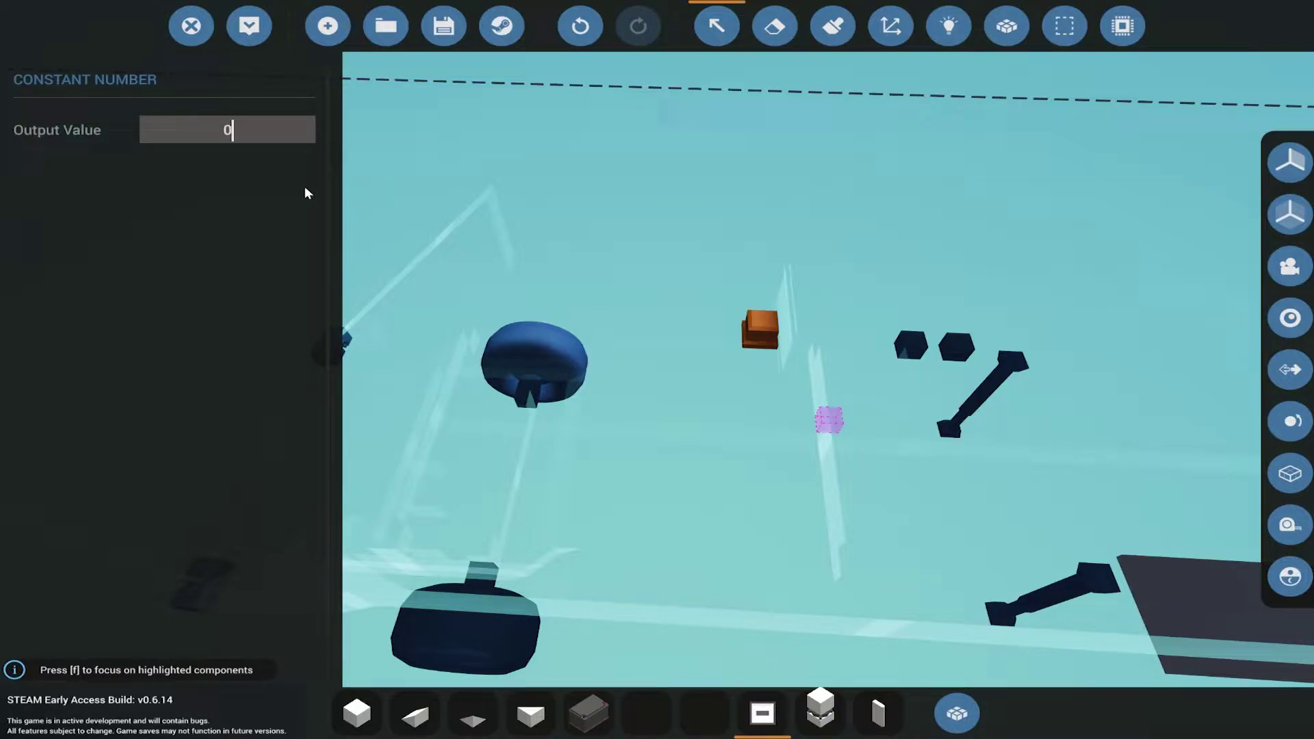
{"action": "type", "text": "."}
{"action": "type", "text": "5"}
- Set the Constant Number output to 0.5 and spawn the trailer
{"action": "key", "text": "Return"}
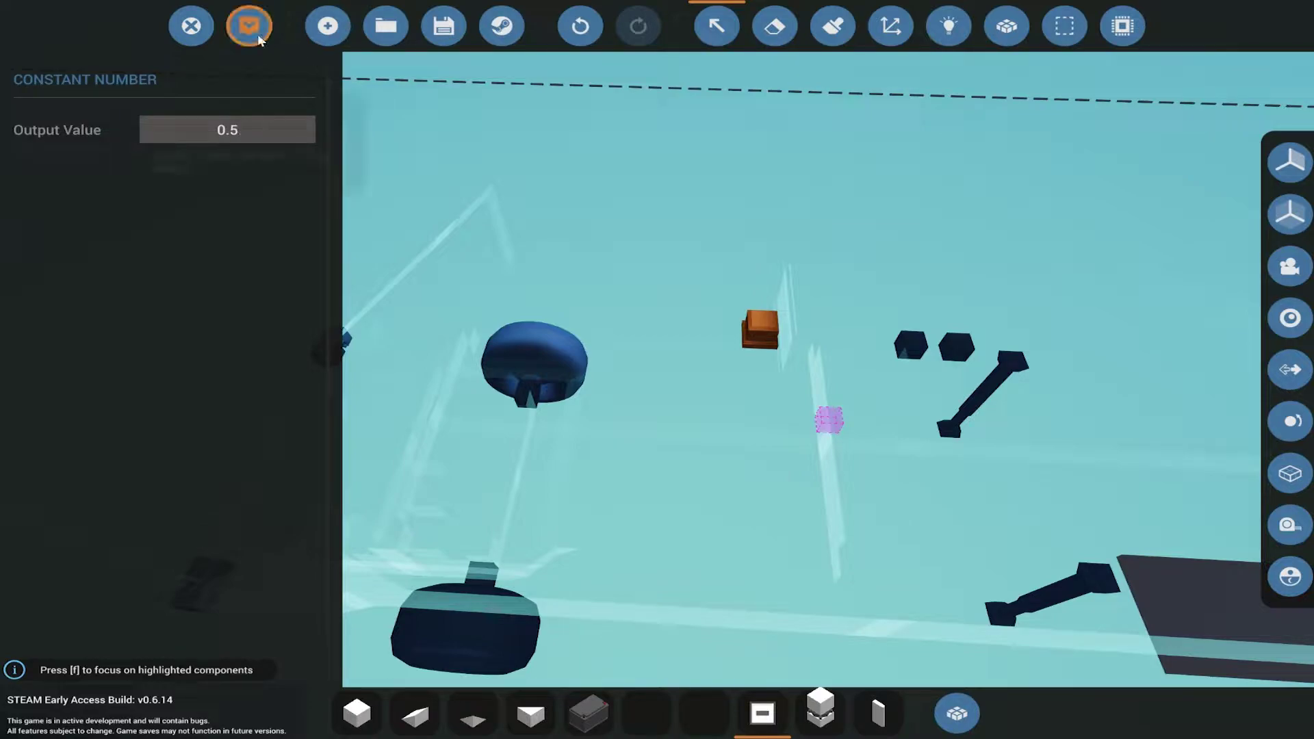
{"action": "left_click", "coordinate": [250, 26]}
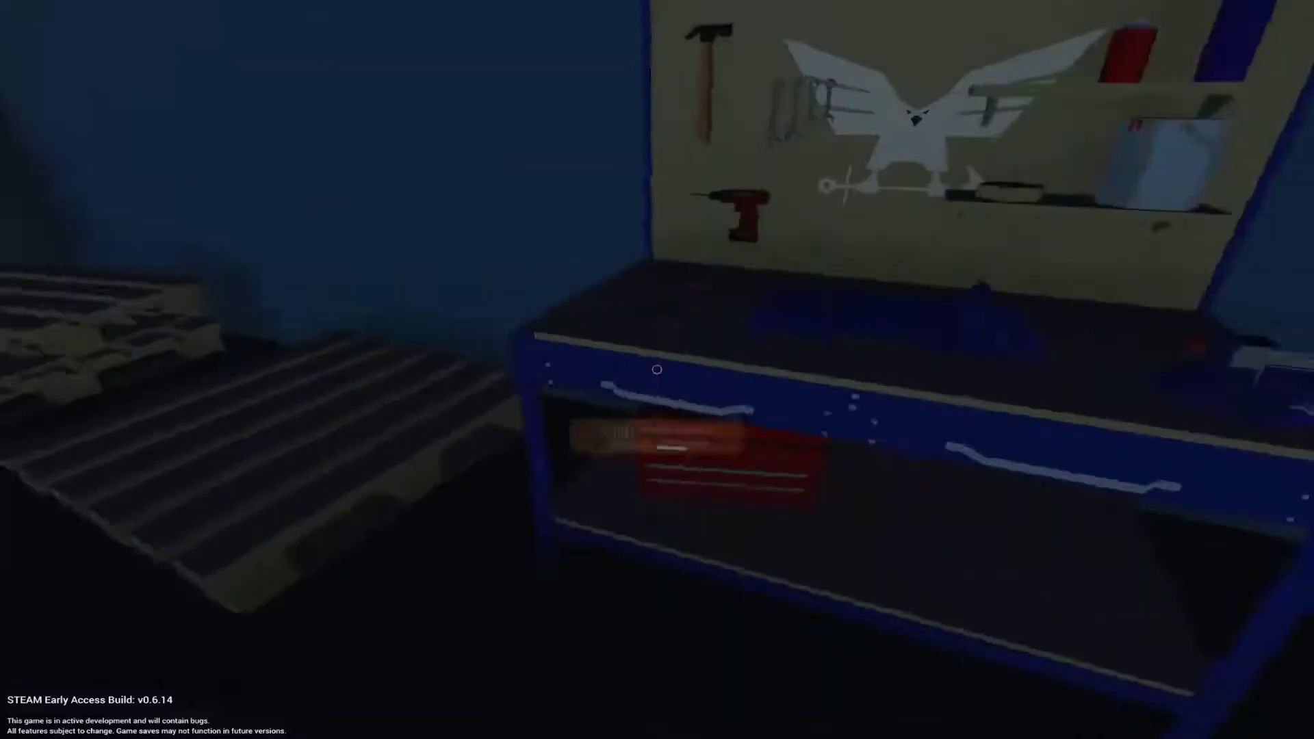
- Load the autosaved trailer and walk toward the spawned trailer
{"action": "key", "text": "e"}
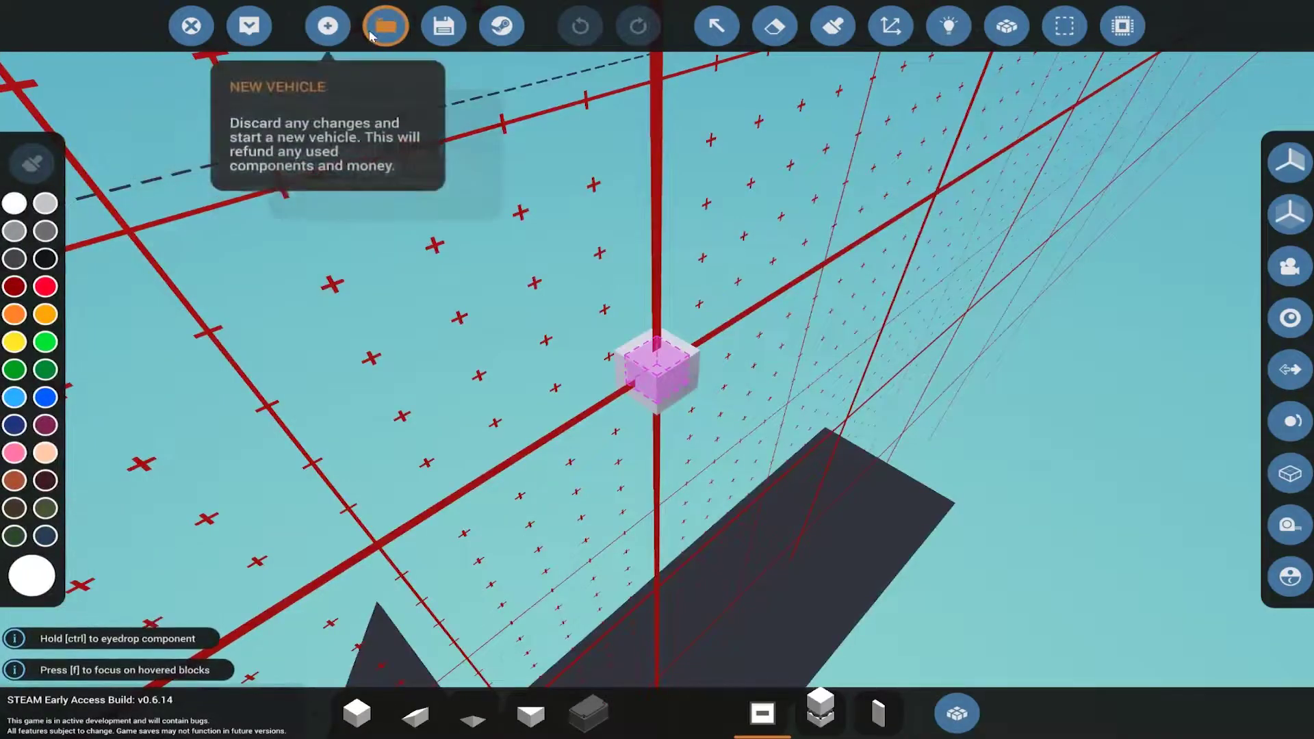
{"action": "left_click", "coordinate": [386, 25]}
{"action": "left_click", "coordinate": [291, 254]}
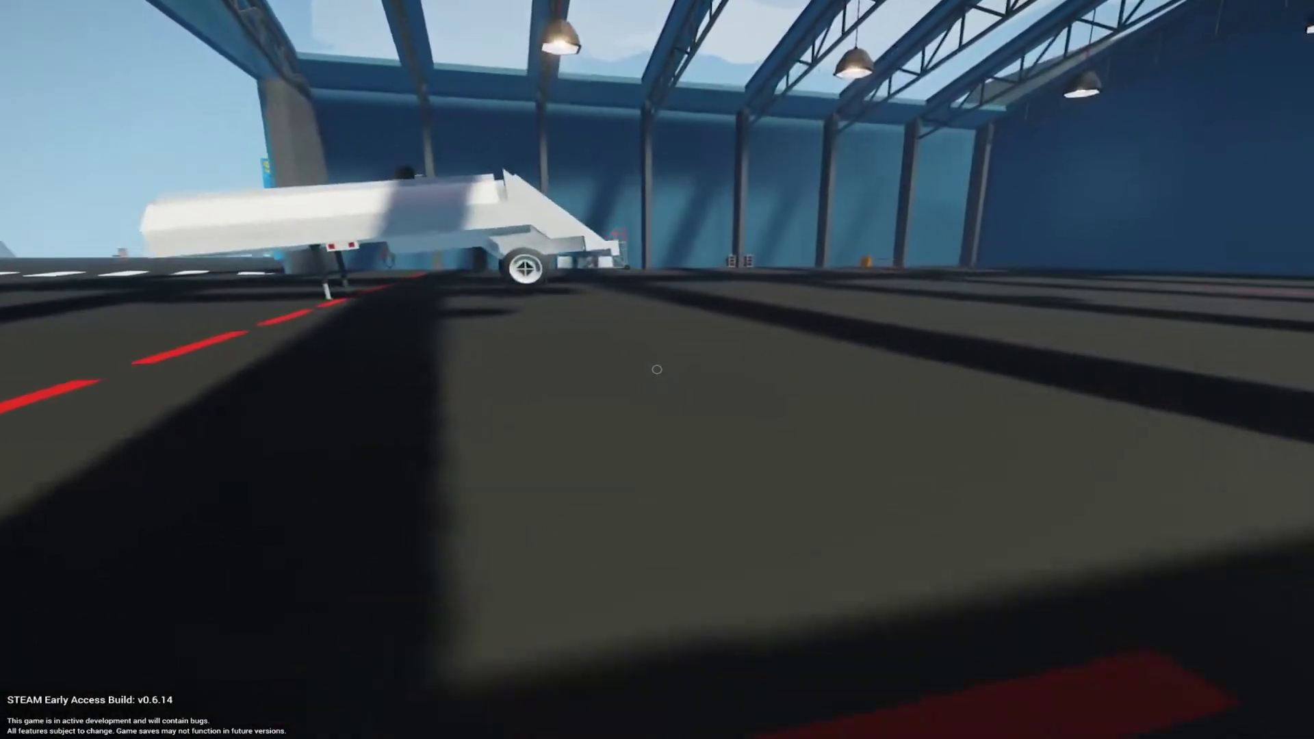
{"action": "key", "text": "w"}
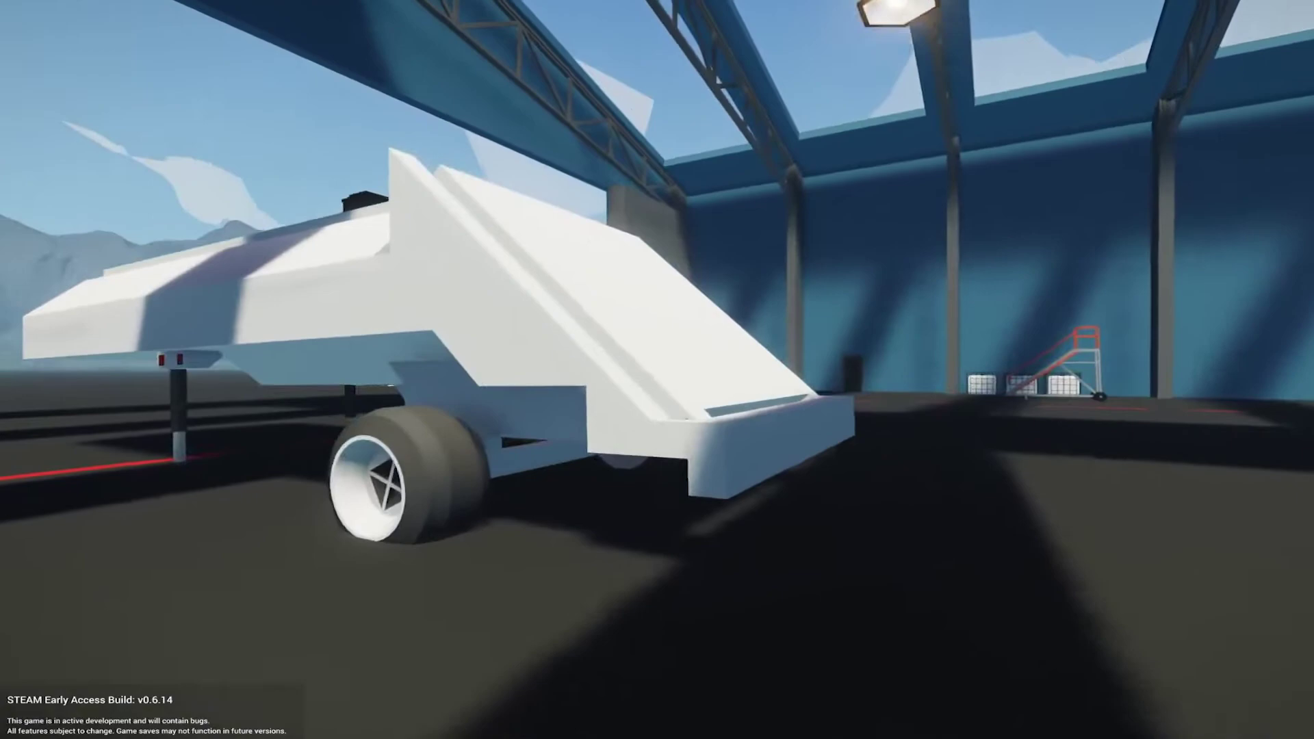
{"action": "key", "text": "w"}
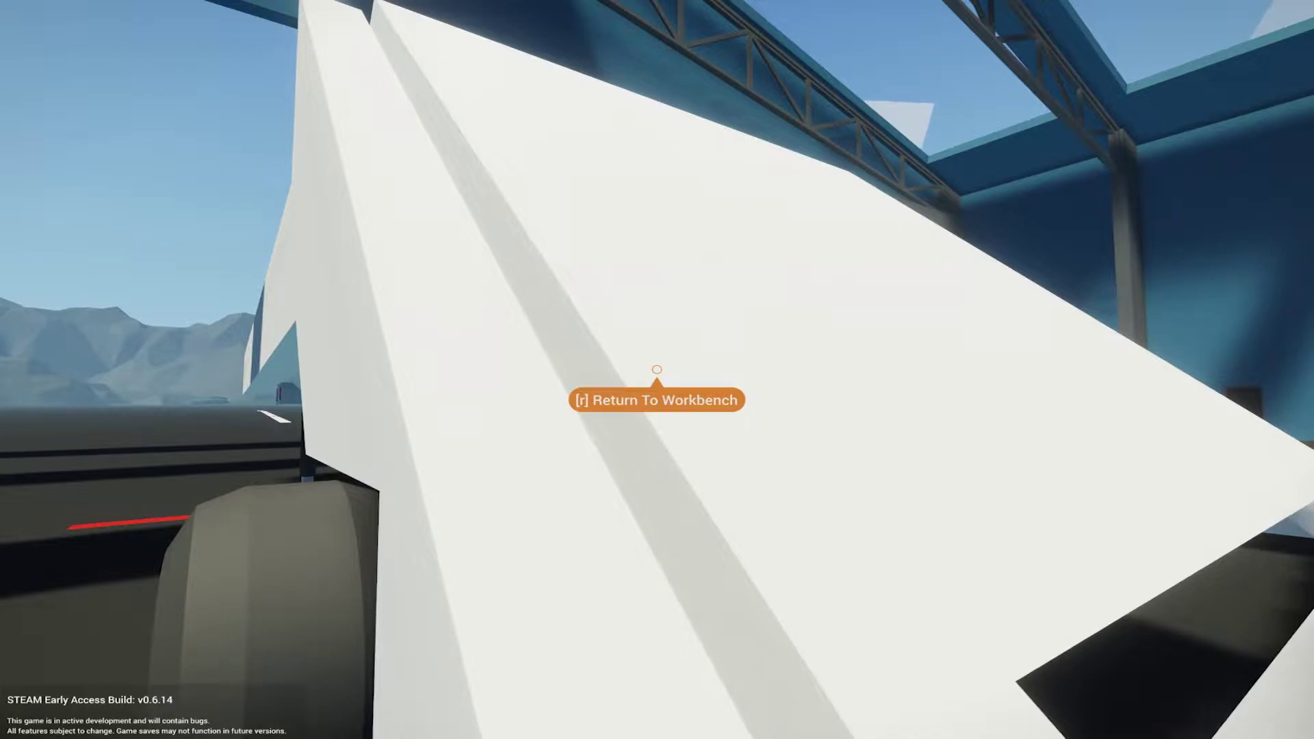
- Walk around the trailer to inspect its slanted rear door and side profile
{"action": "key", "text": "w"}
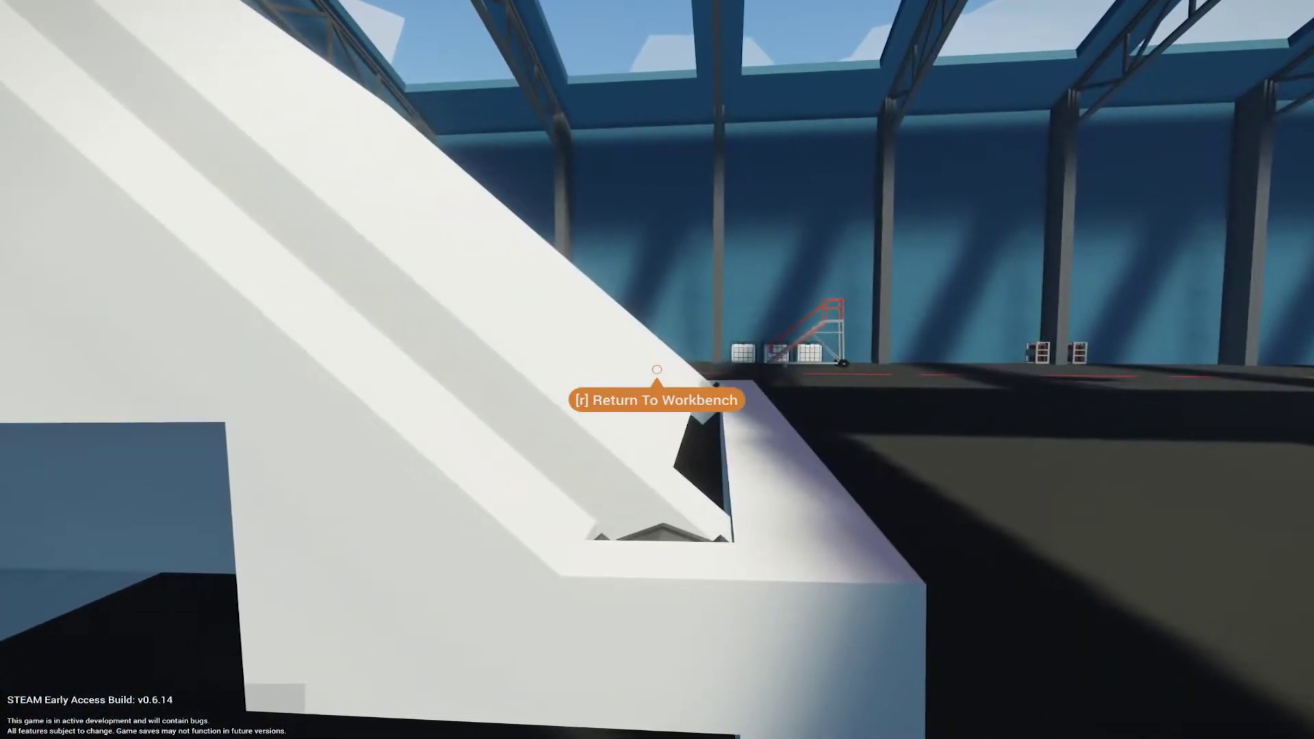
{"action": "key", "text": "w"}
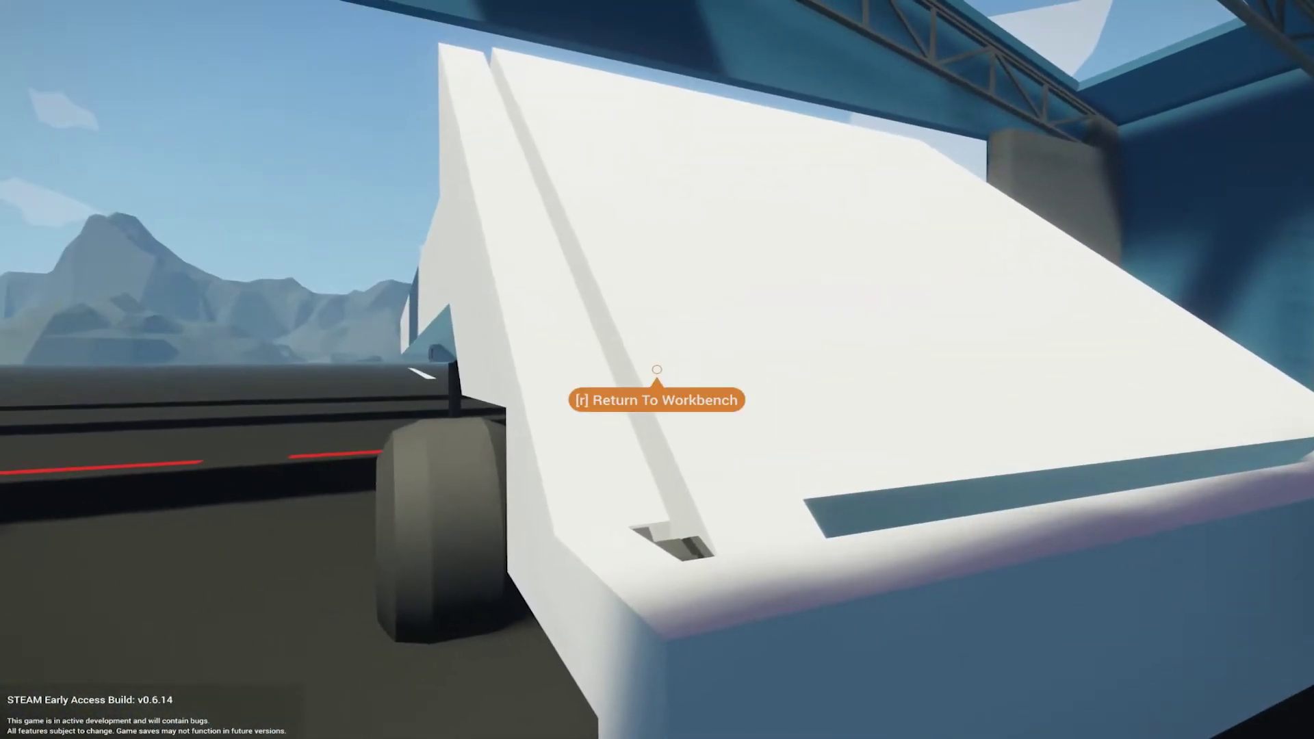
{"action": "key", "text": "w"}
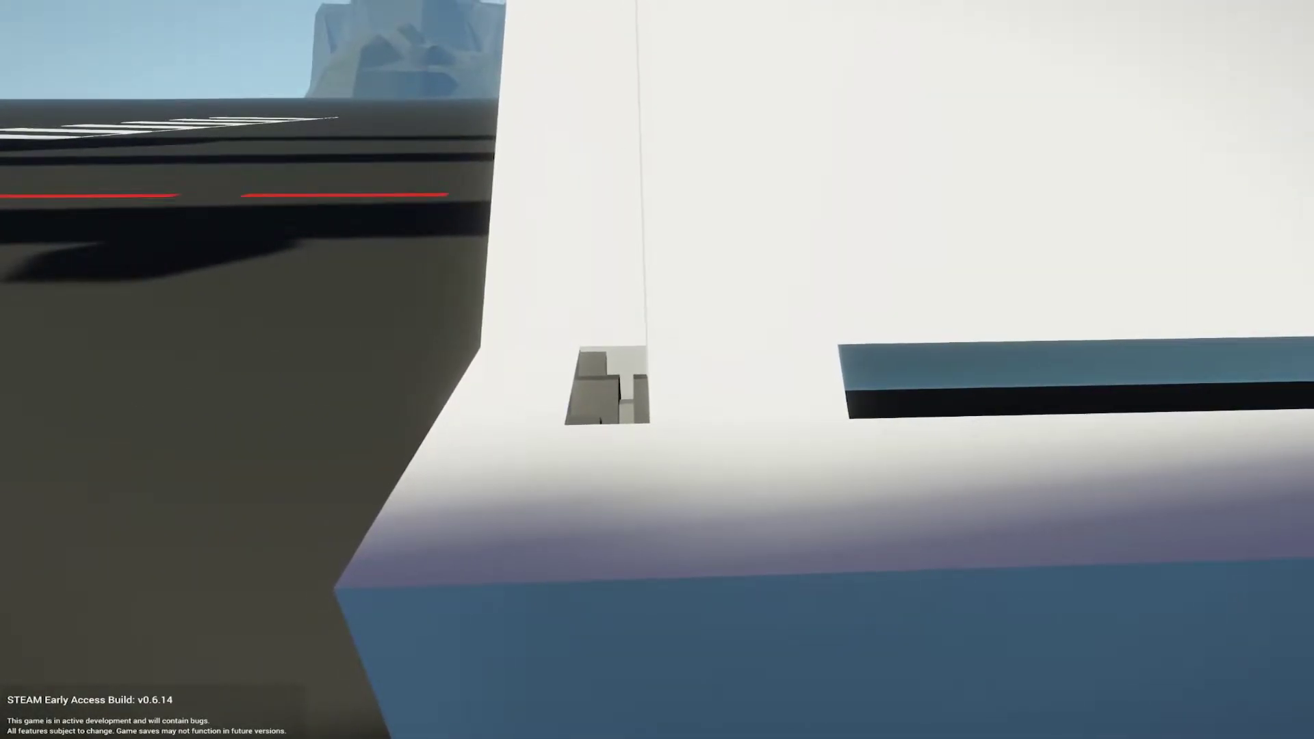
{"action": "key", "text": "w"}
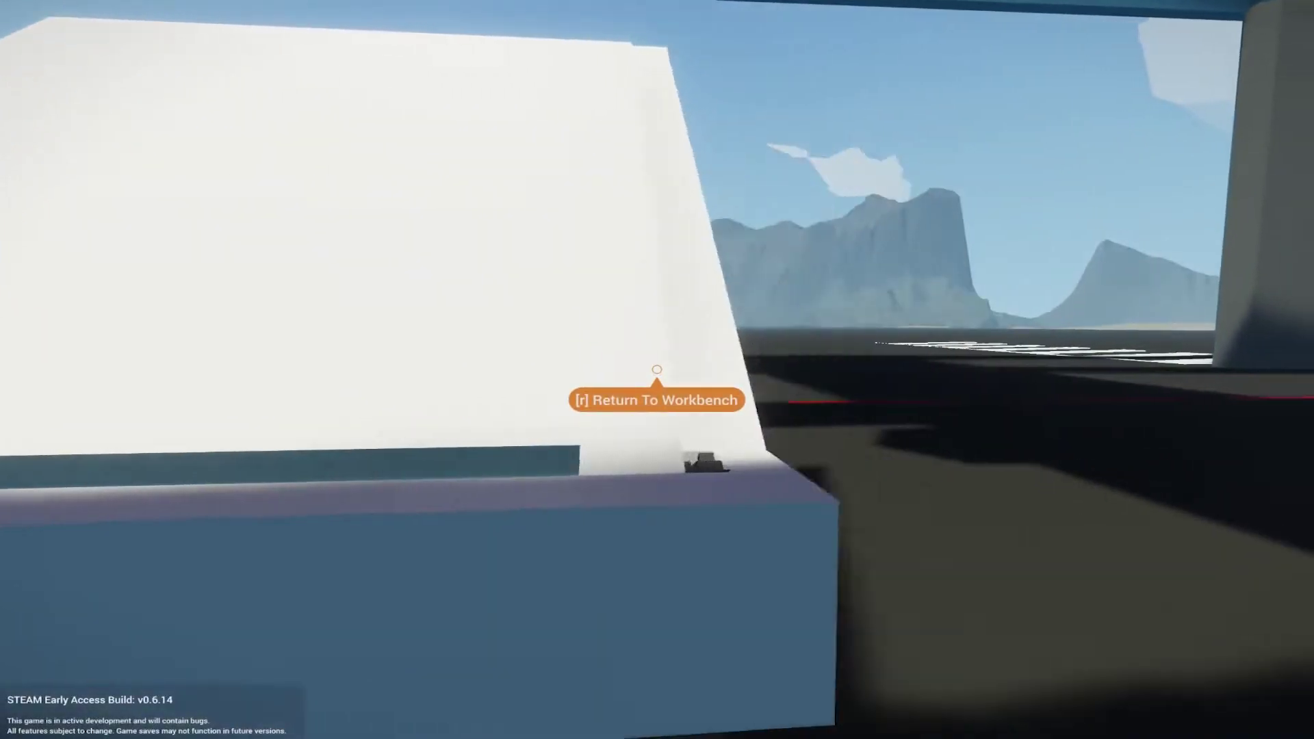
{"action": "key", "text": "w"}
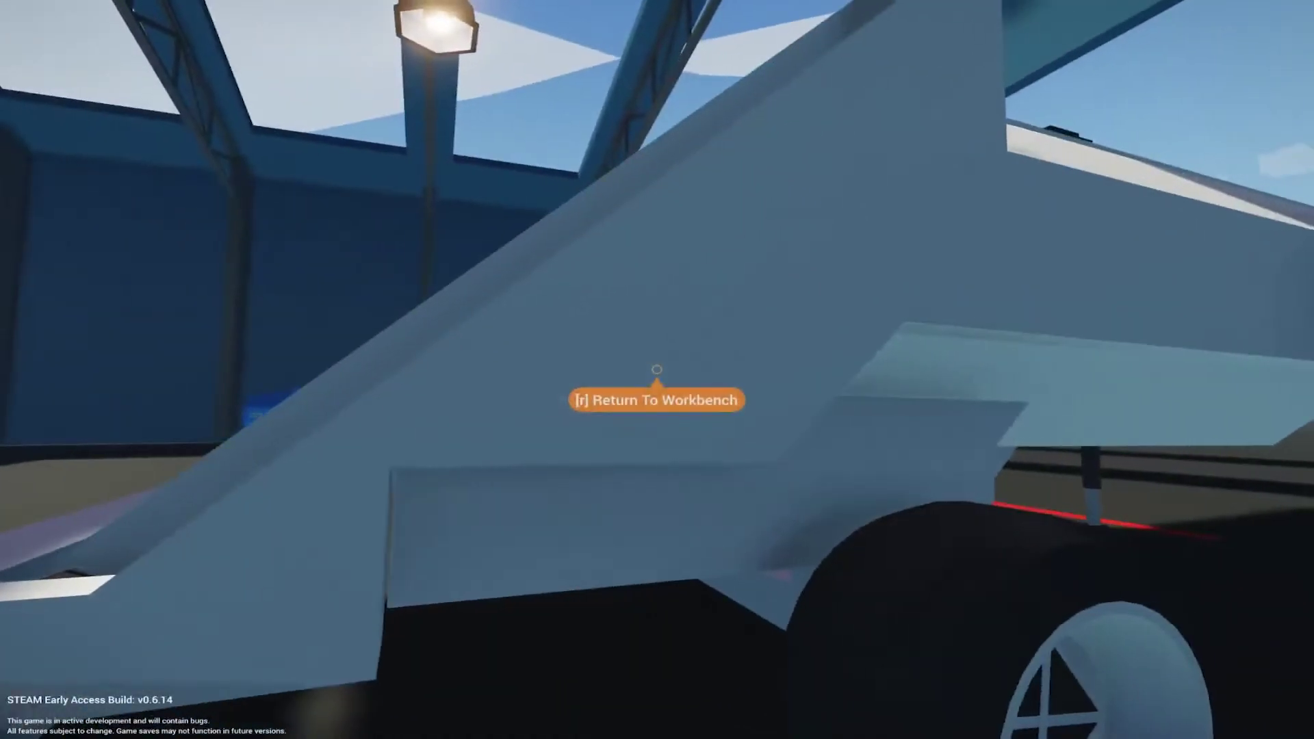
{"action": "key", "text": "s"}
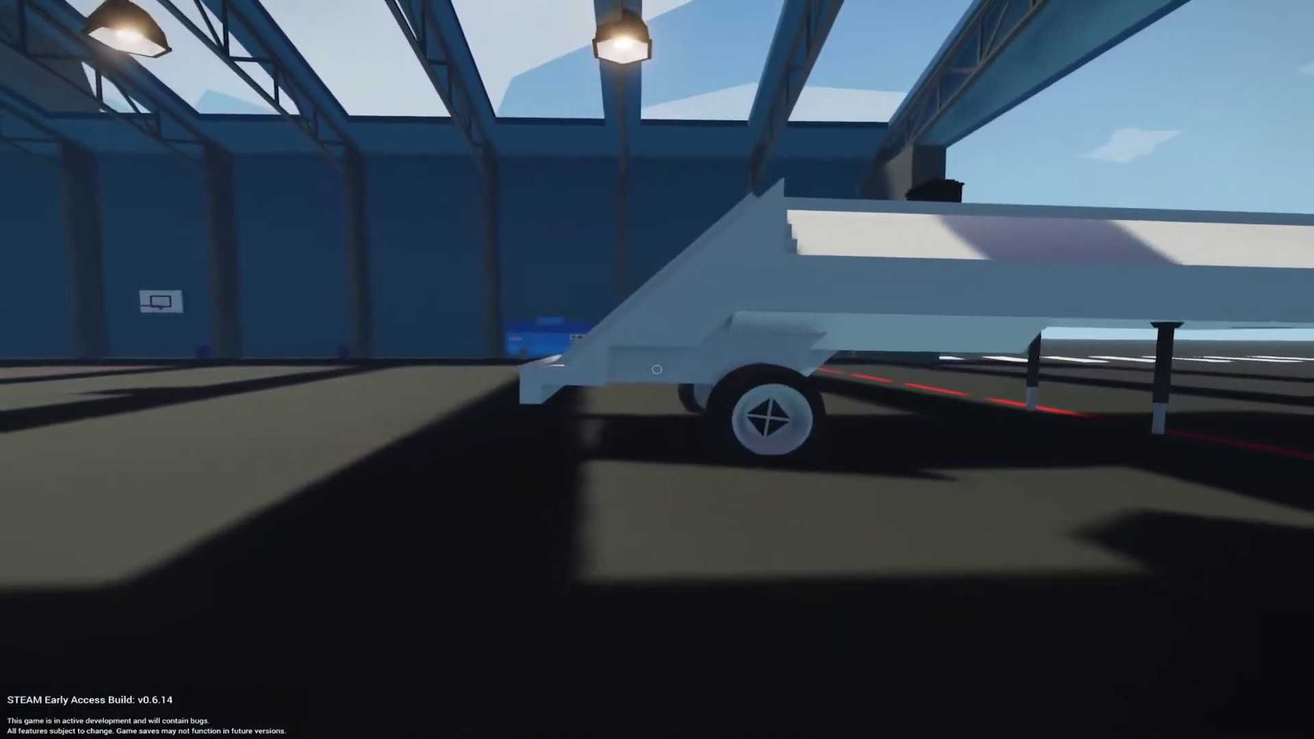
{"action": "key", "text": "s"}
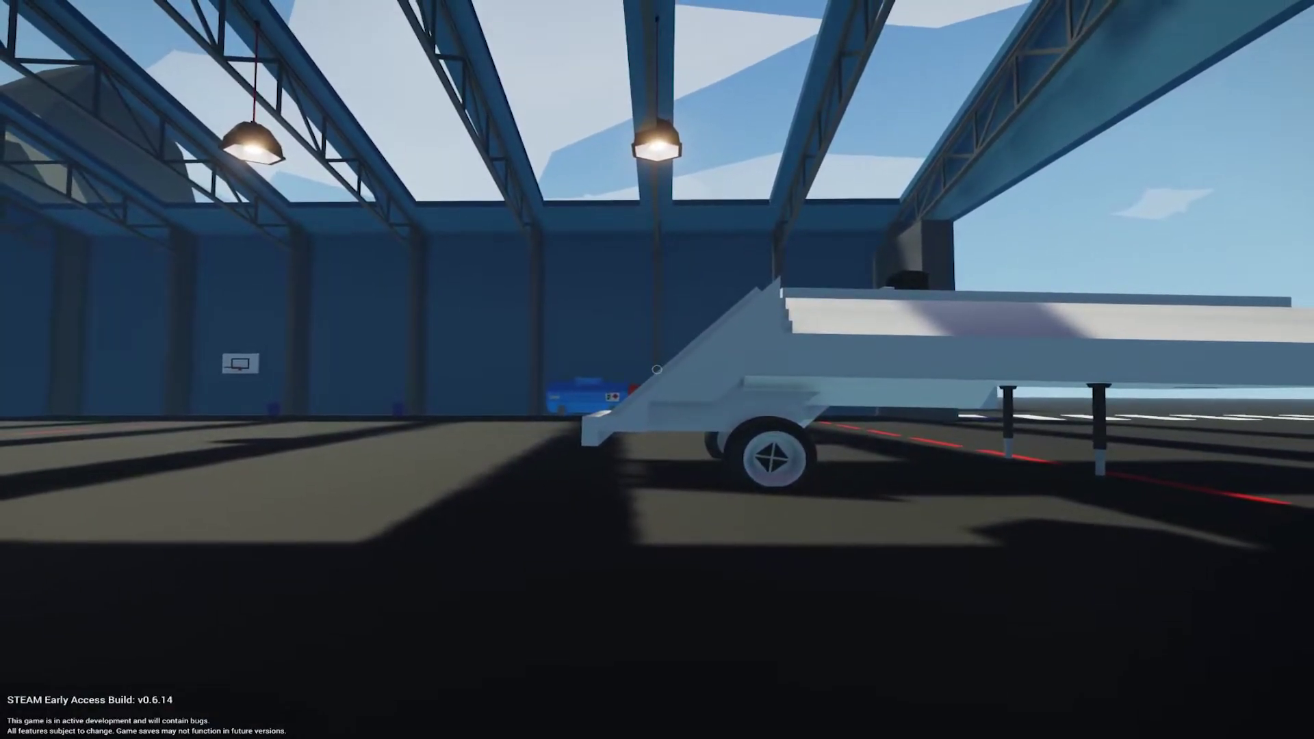
{"action": "key", "text": "s"}
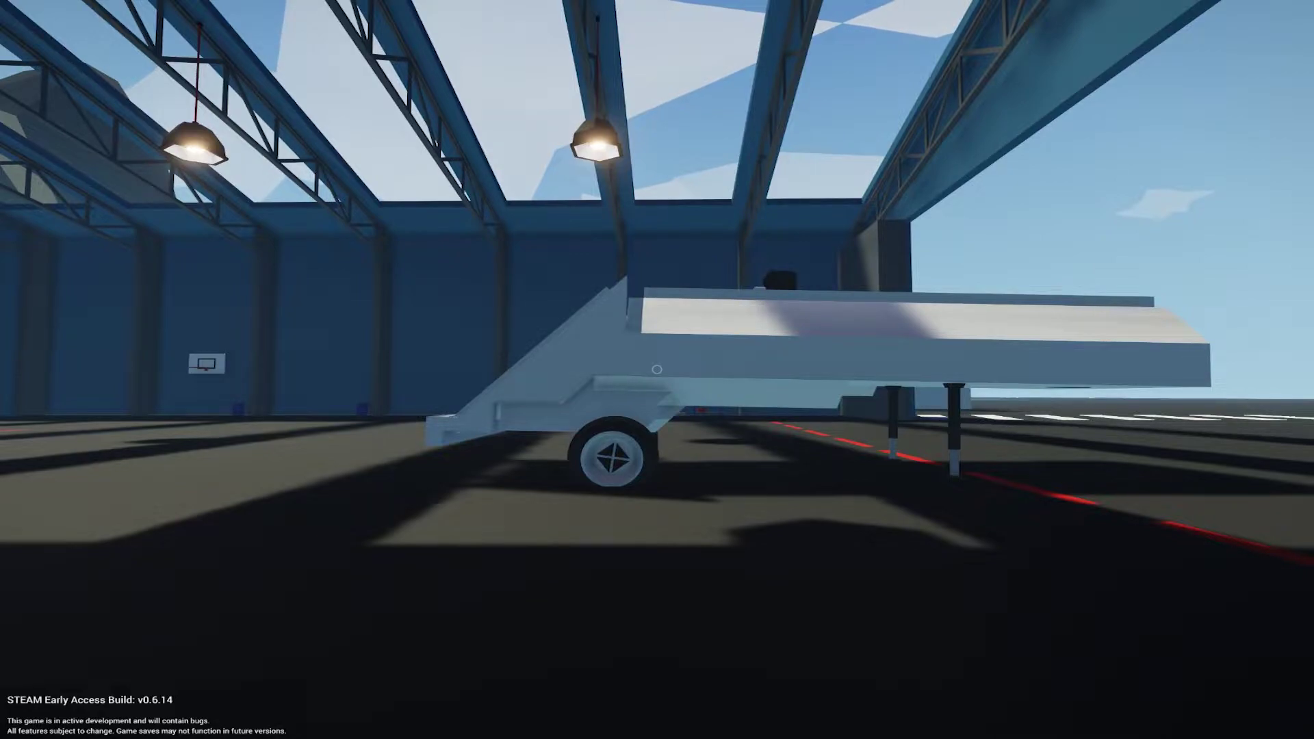
{"action": "key", "text": "a"}
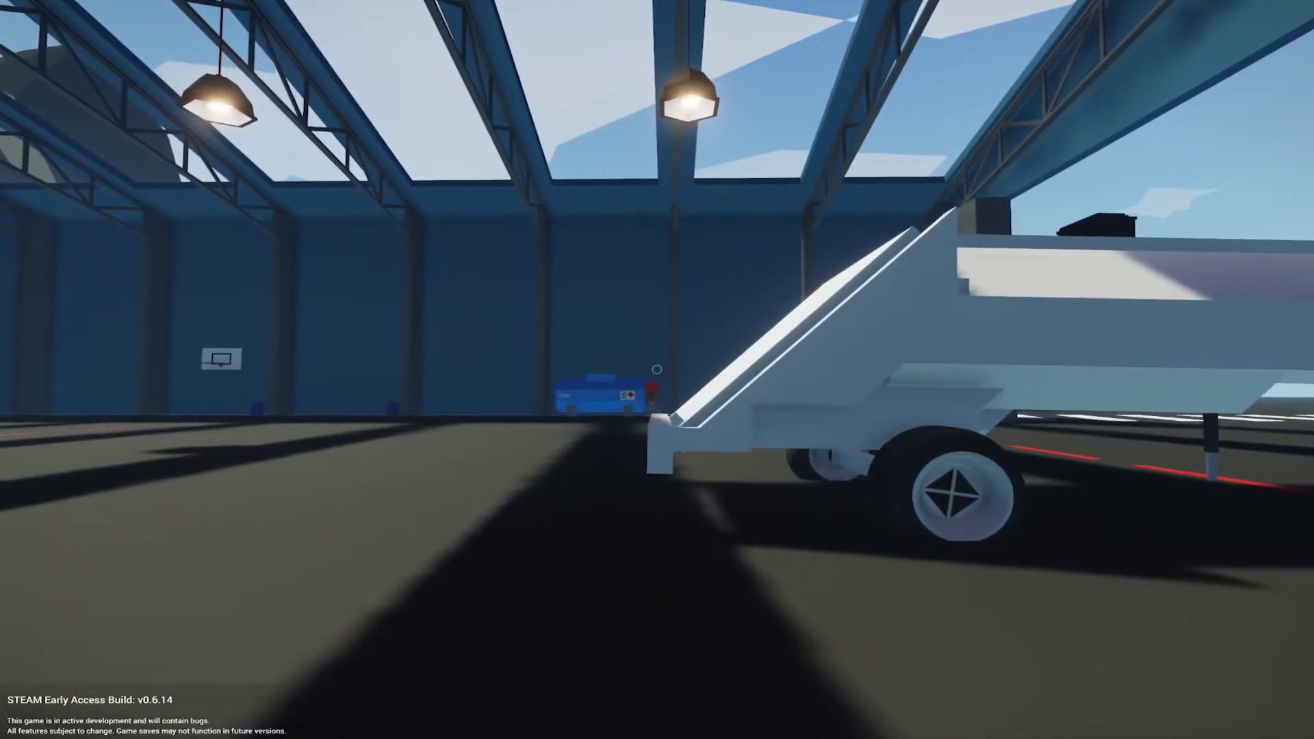
{"action": "key", "text": "w"}
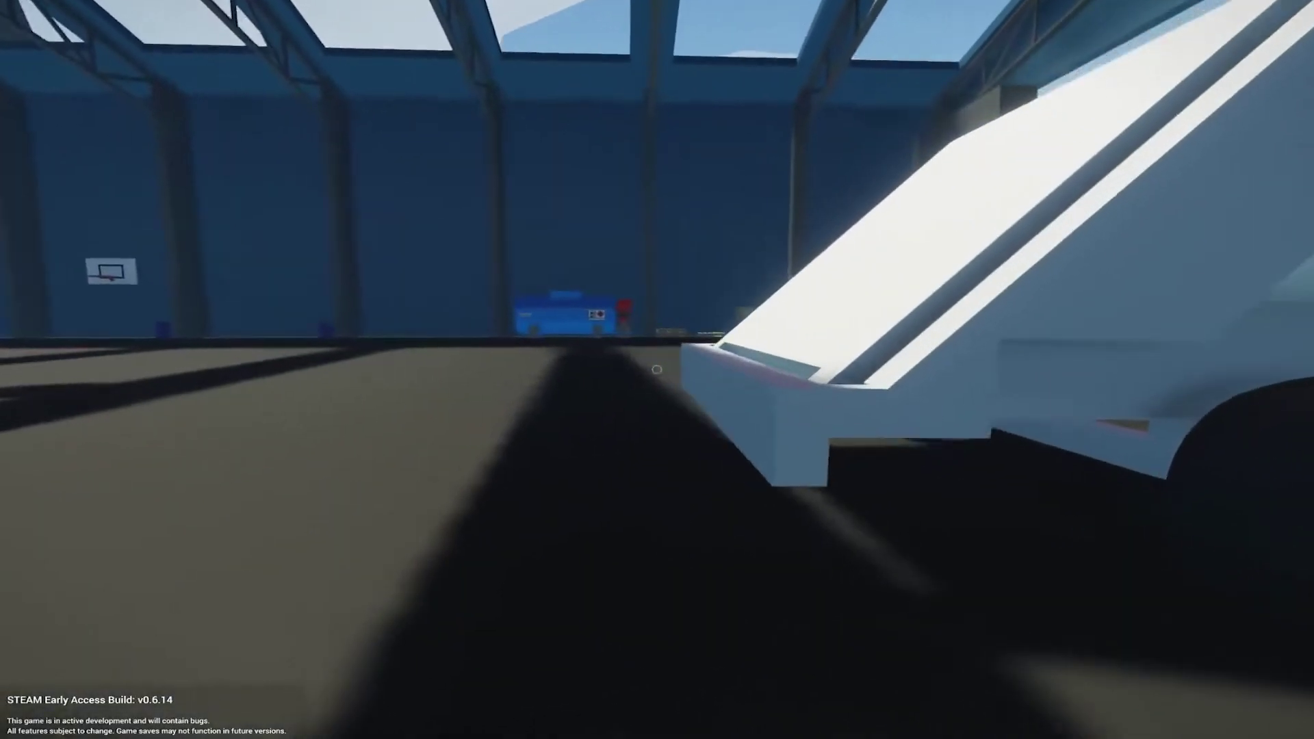
- Return to the editor and select the rear door panel with the Selection Grid
{"action": "key", "text": "r"}
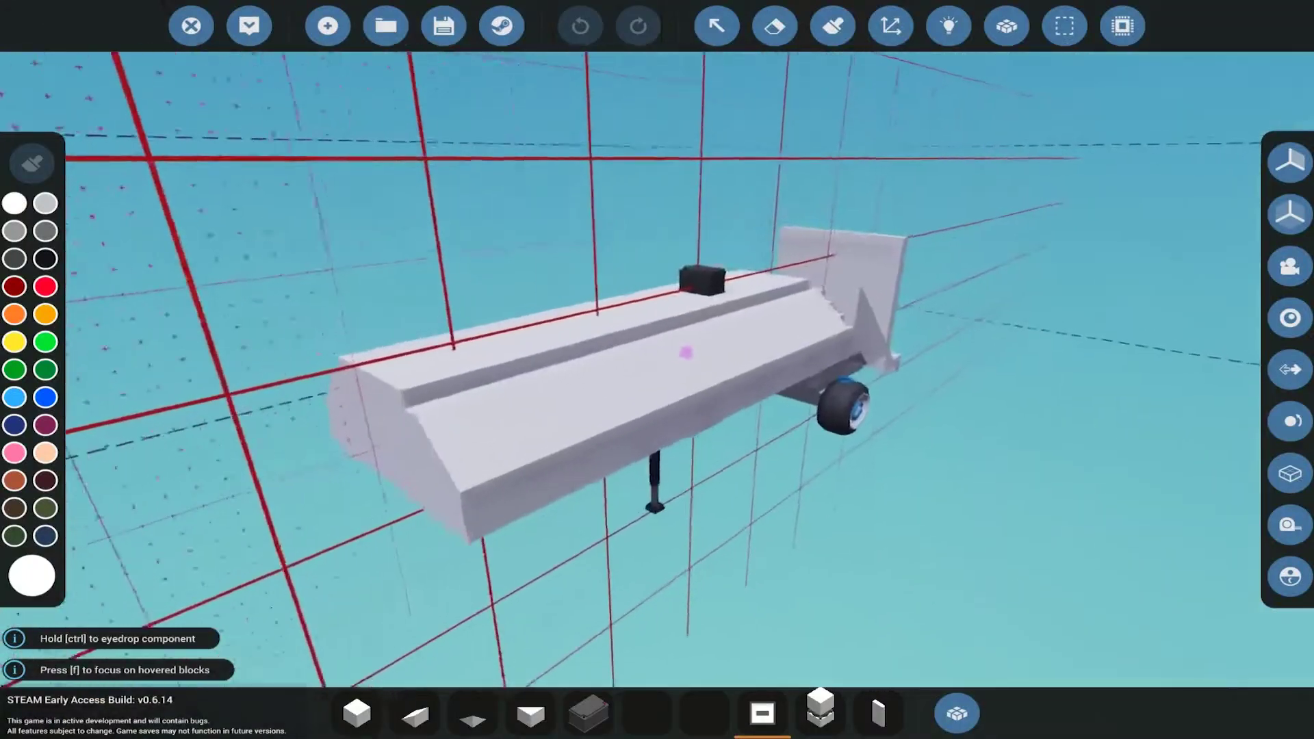
{"action": "left_click_drag", "start_coordinate": [349, 116], "coordinate": [386, 22]}
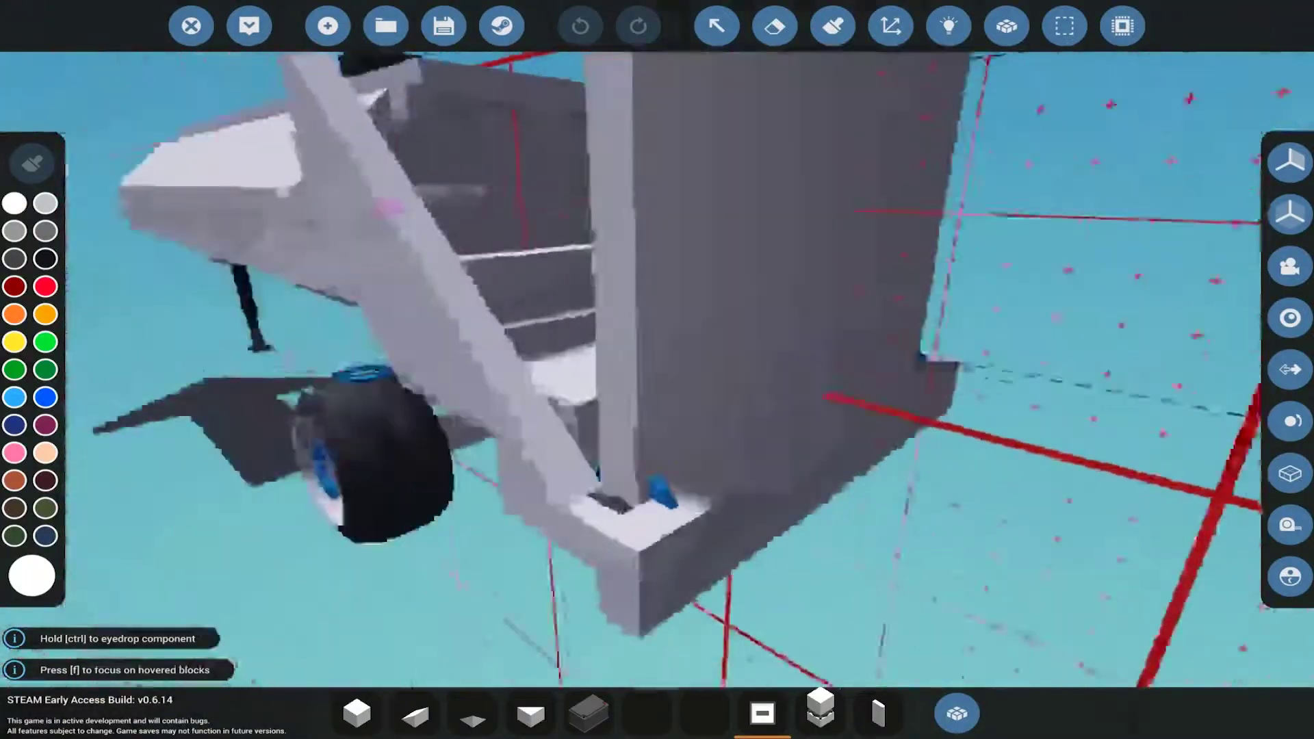
{"action": "left_click", "coordinate": [1007, 25]}
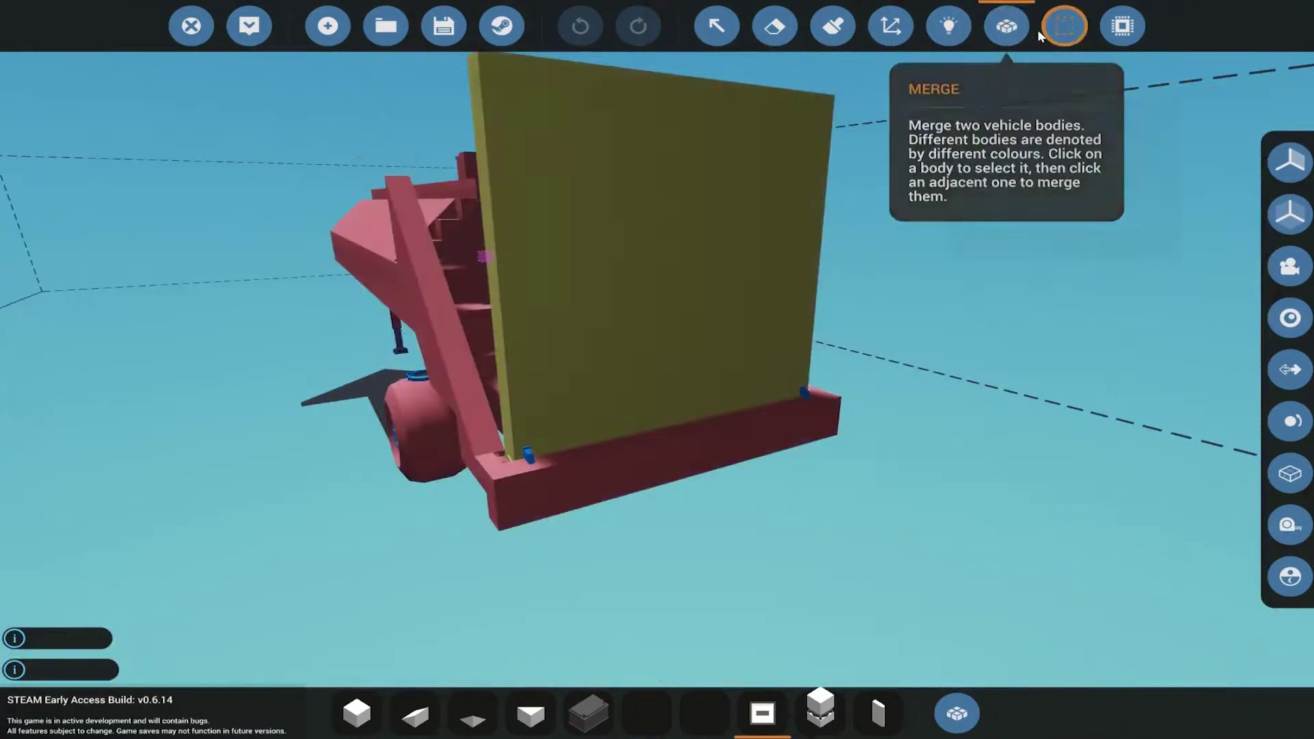
{"action": "left_click", "coordinate": [1065, 26]}
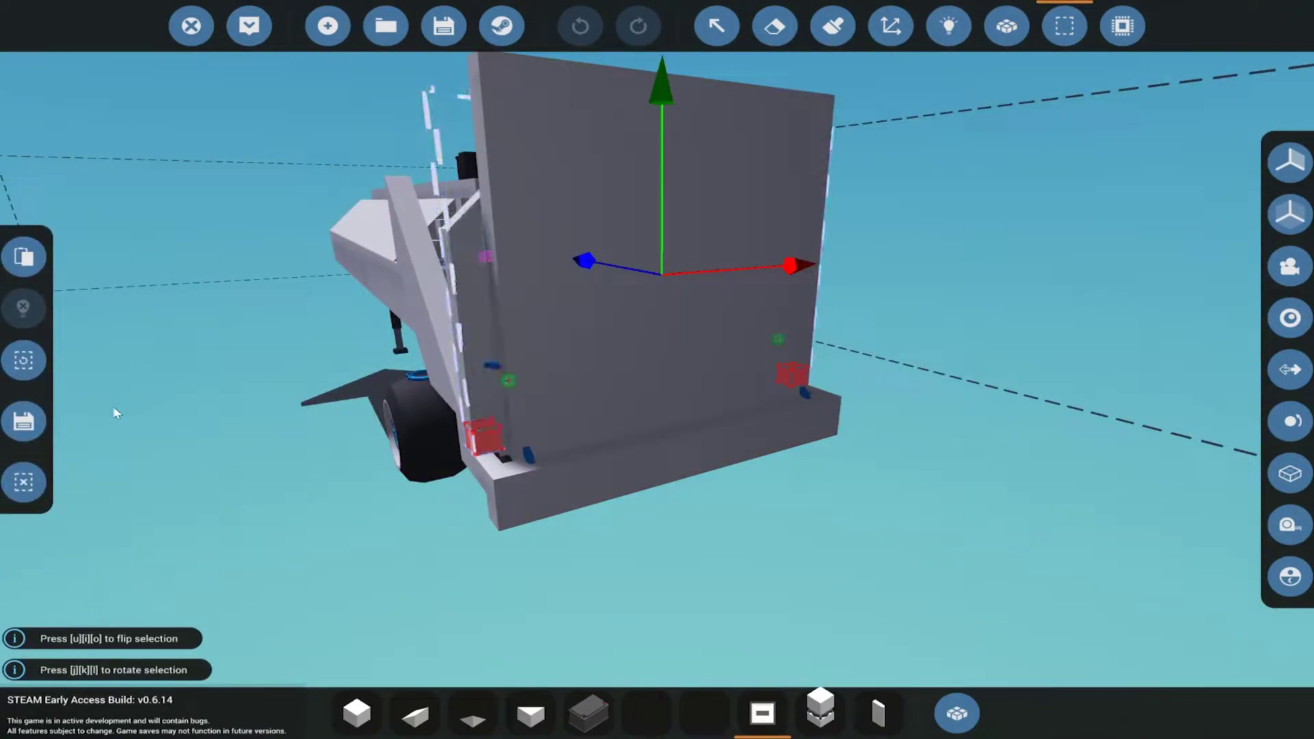
{"action": "left_click", "coordinate": [24, 481]}
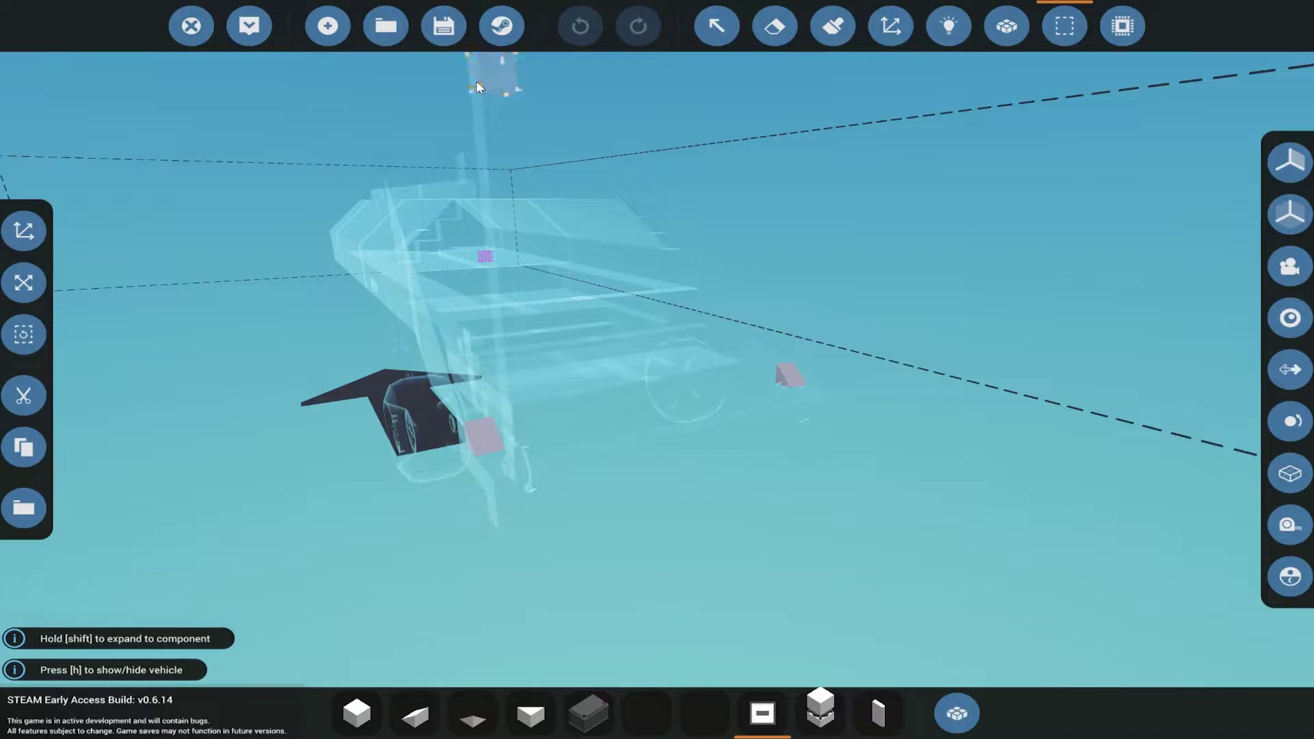
{"action": "key", "text": "ctrl+v"}
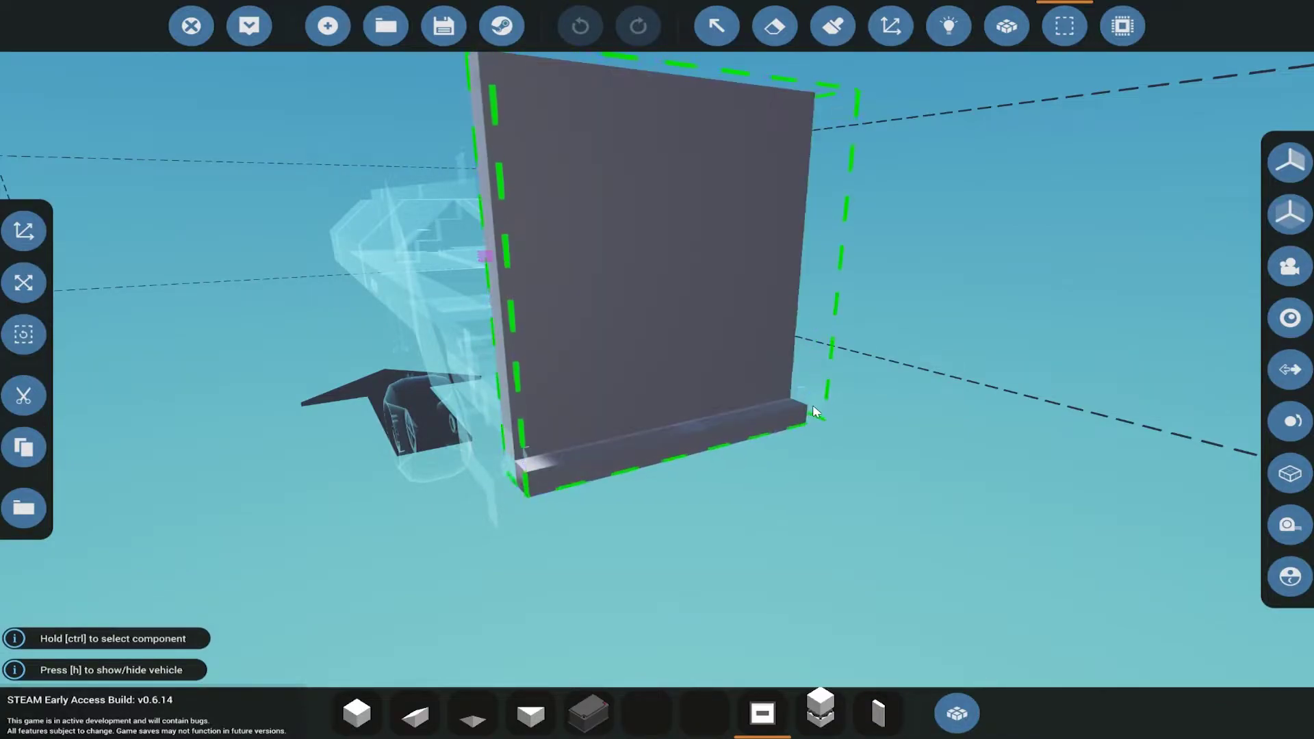
{"action": "scroll", "coordinate": [809, 421], "scroll_direction": "up", "scroll_amount": 5}
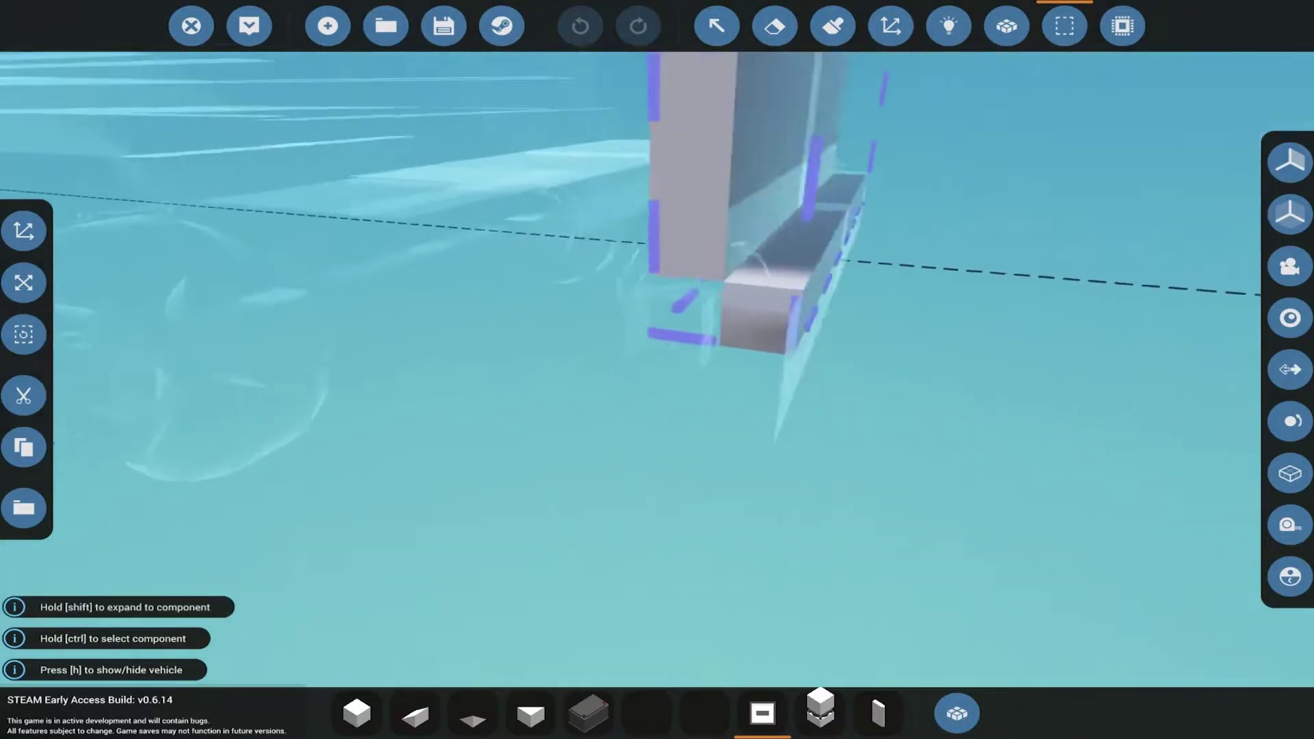
- Cut the rear door panel and paste it one step sideways
{"action": "left_click_drag", "start_coordinate": [419, 358], "coordinate": [429, 360]}
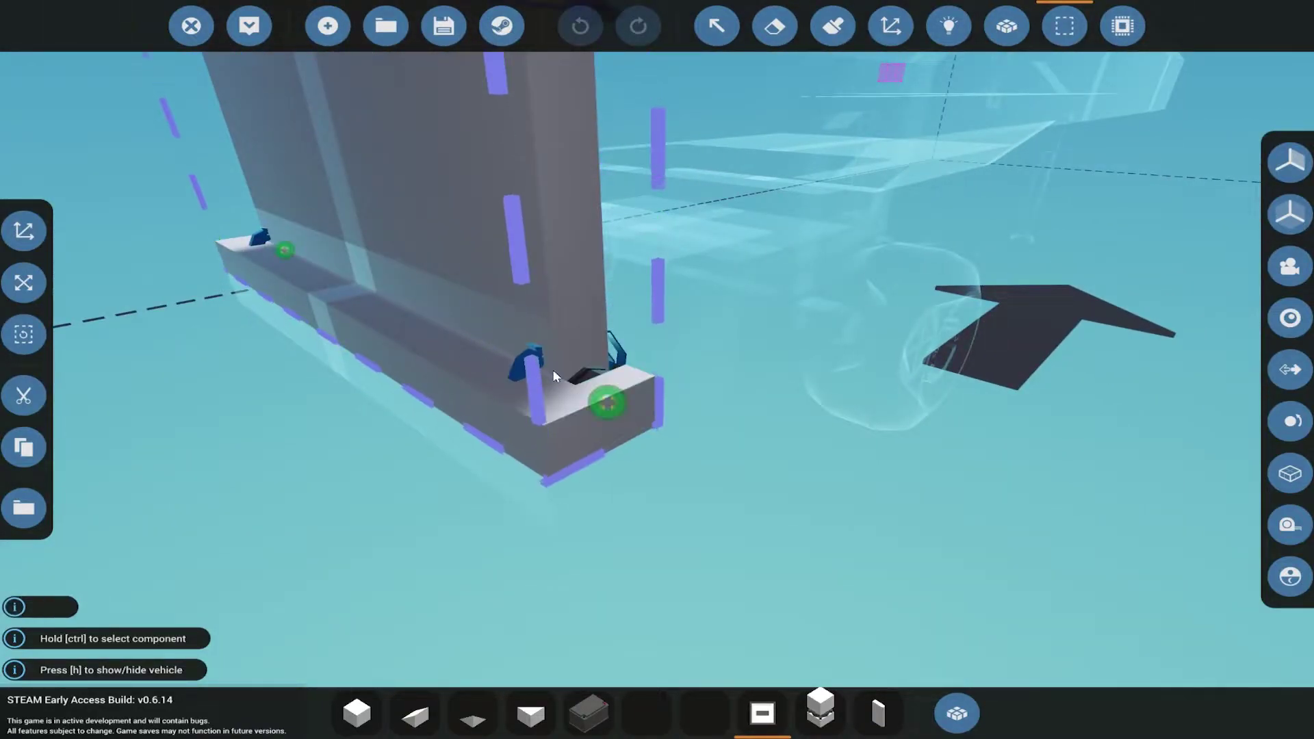
{"action": "left_click", "coordinate": [24, 395]}
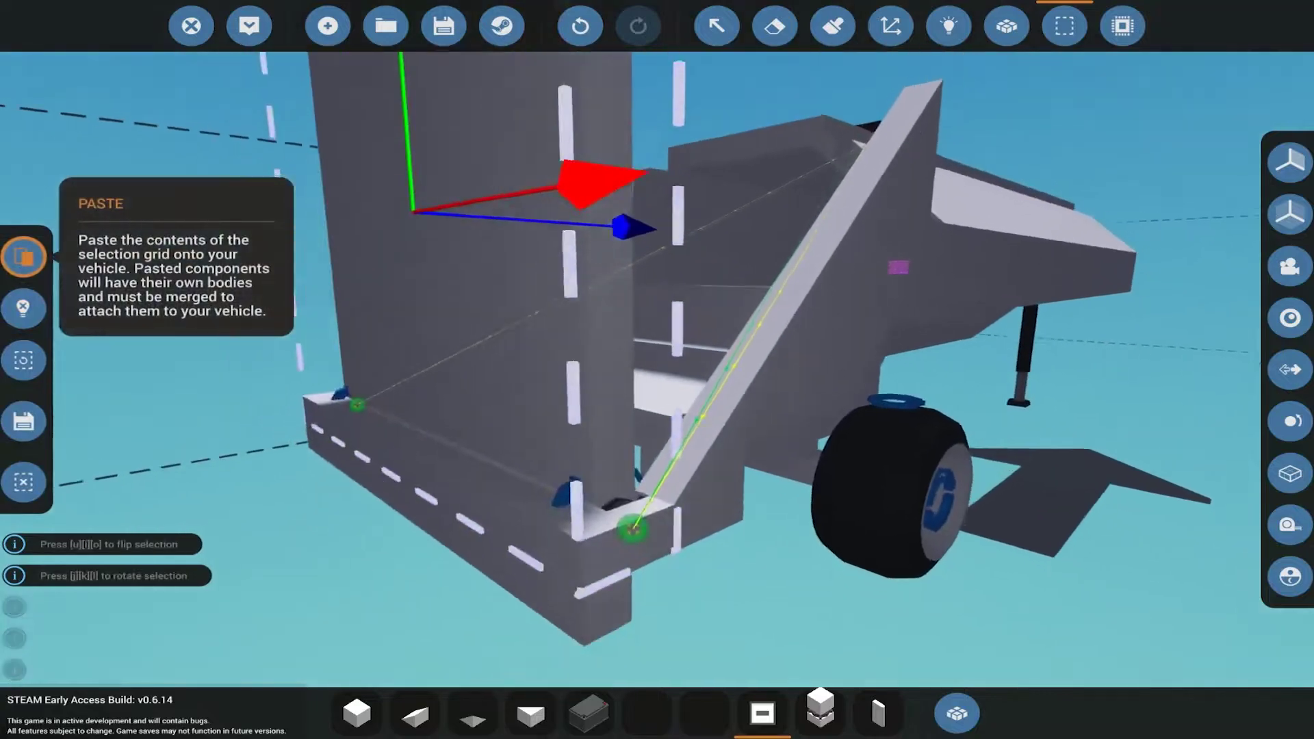
{"action": "scroll", "coordinate": [358, 461], "scroll_direction": "down", "scroll_amount": 4}
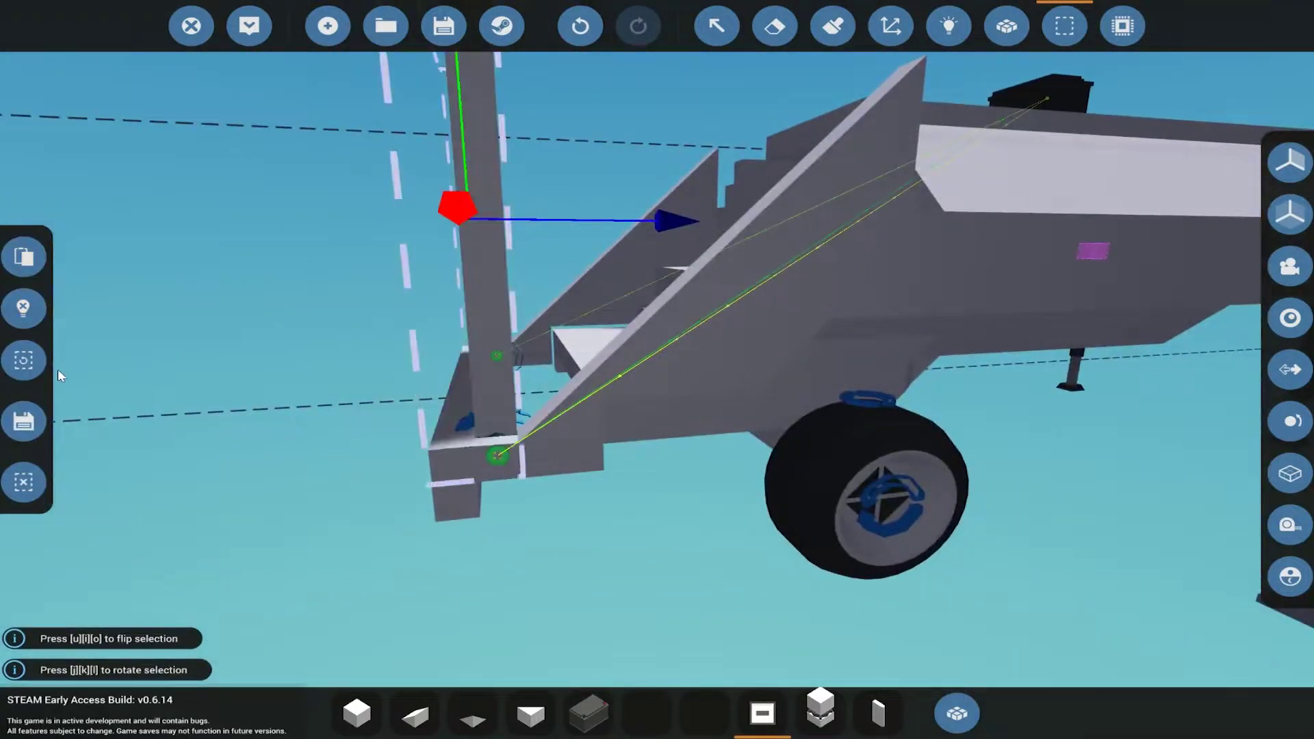
{"action": "scroll", "coordinate": [502, 393], "scroll_direction": "up", "scroll_amount": 2}
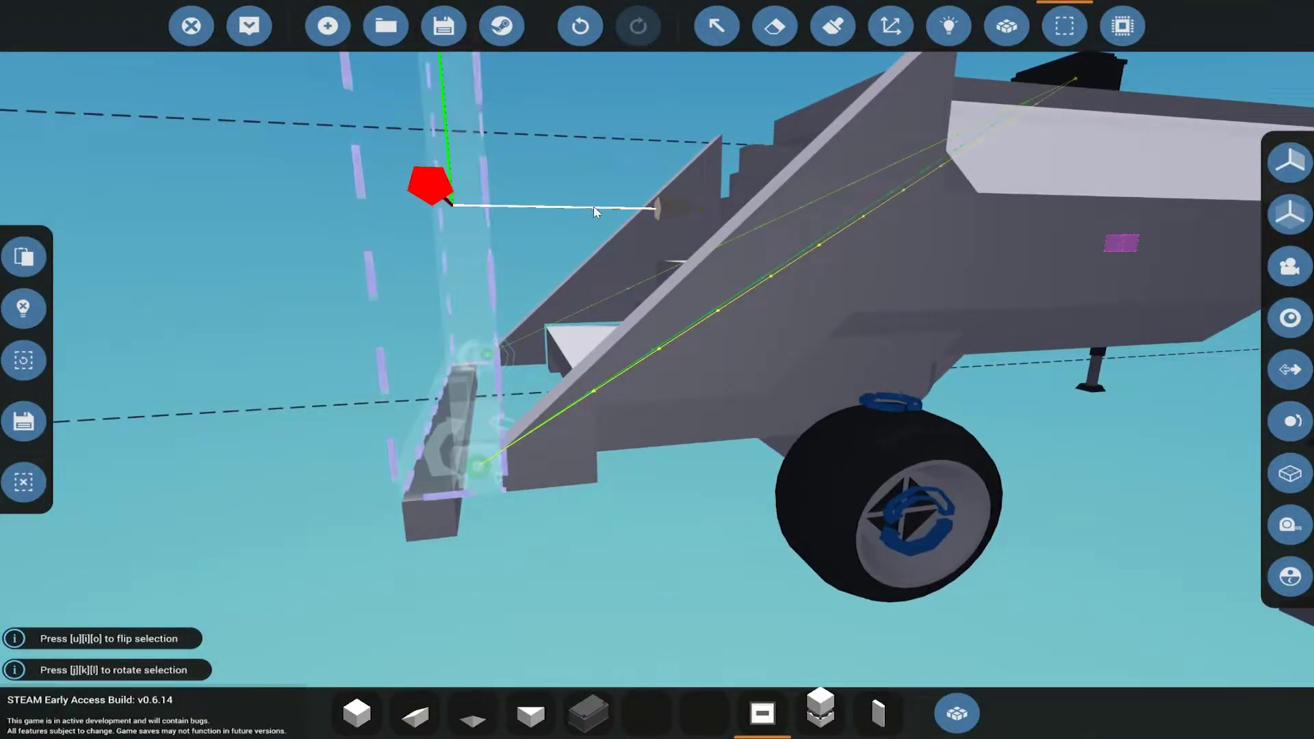
{"action": "left_click_drag", "start_coordinate": [595, 211], "coordinate": [612, 209]}
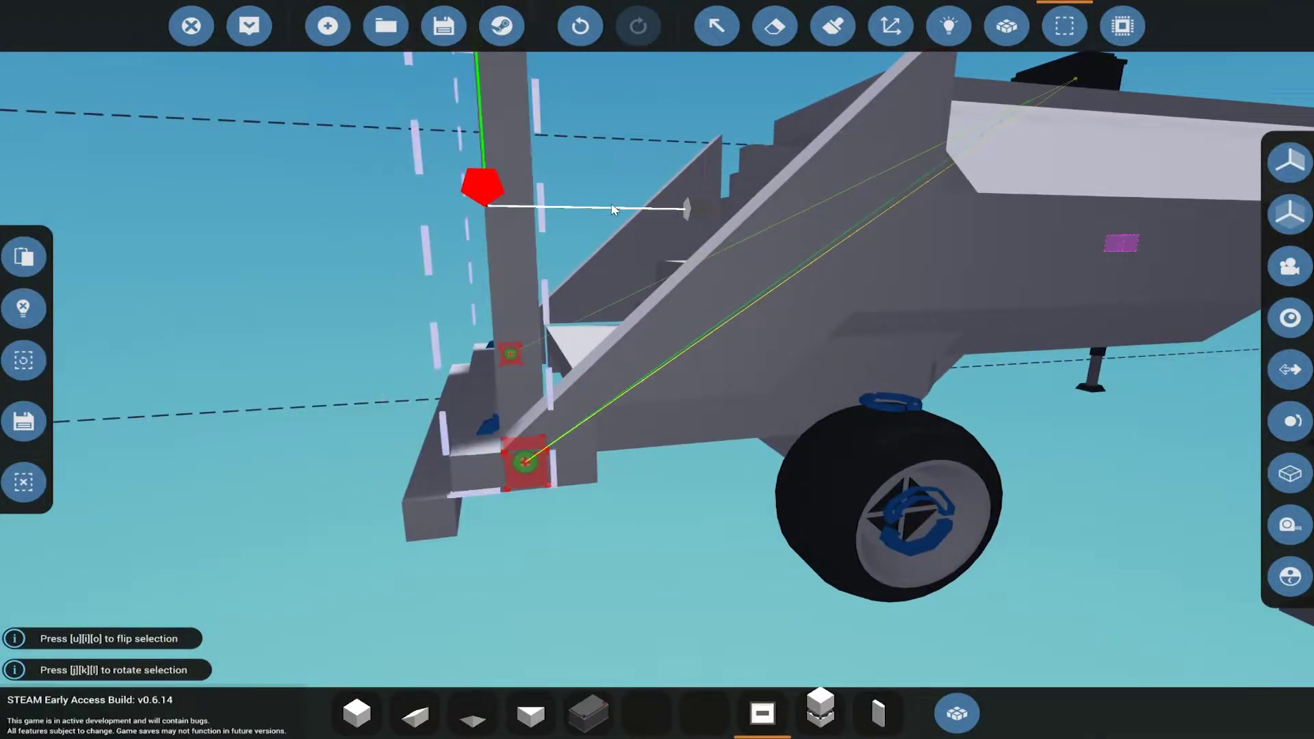
{"action": "left_click", "coordinate": [25, 256]}
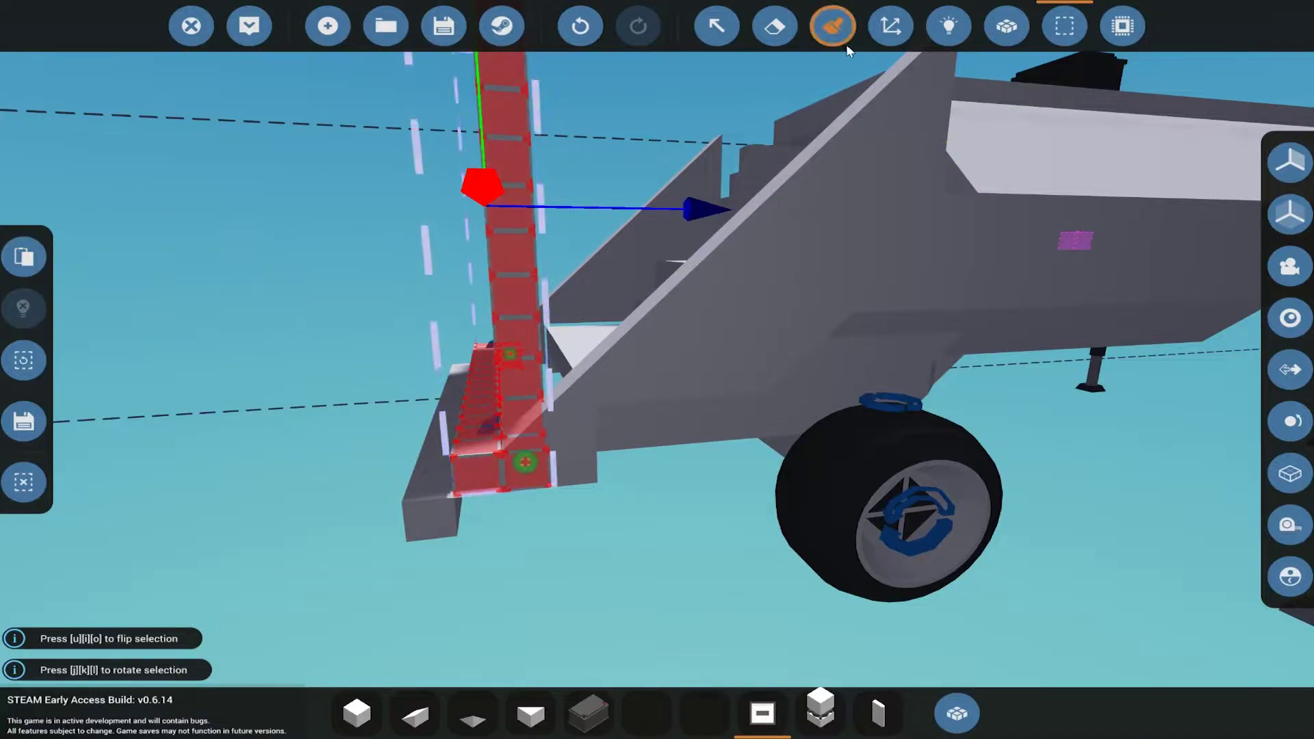
- Merge the panel onto the trailer, replace the bottom beam block, and spawn
{"action": "left_click", "coordinate": [1005, 28]}
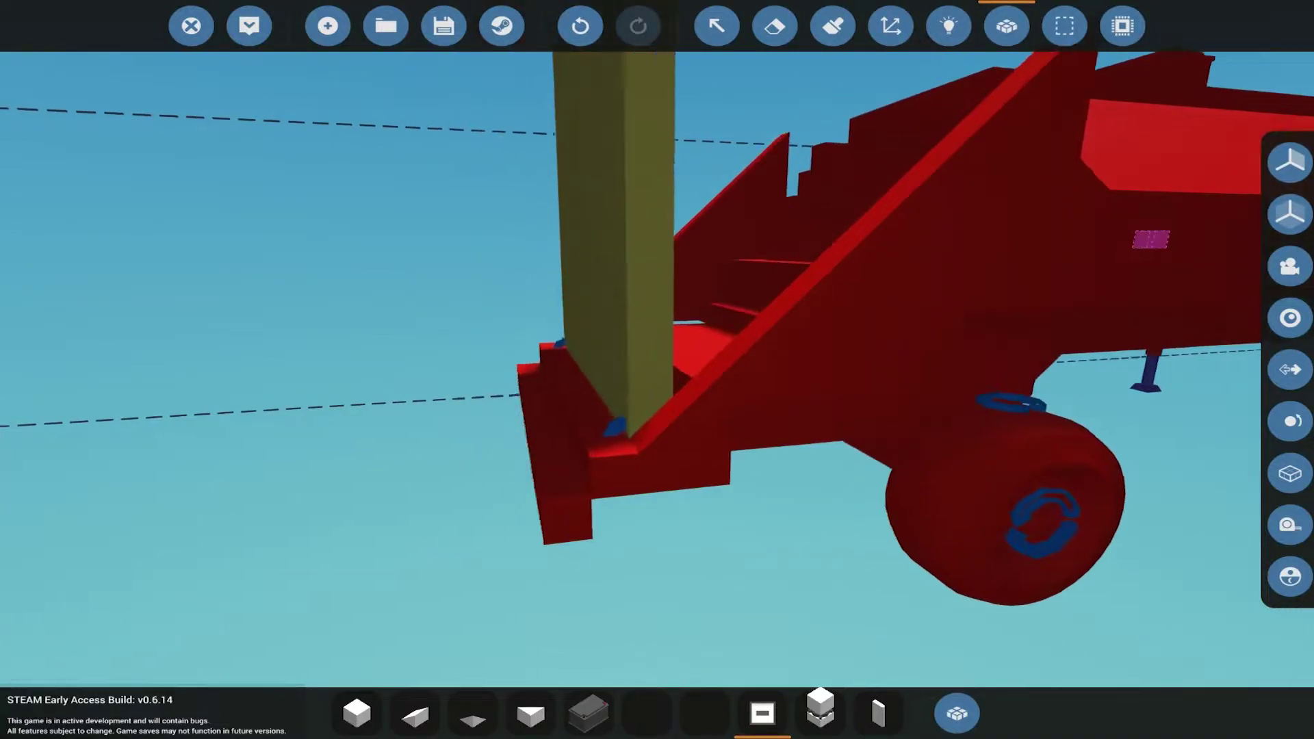
{"action": "left_click_drag", "start_coordinate": [719, 391], "coordinate": [504, 393]}
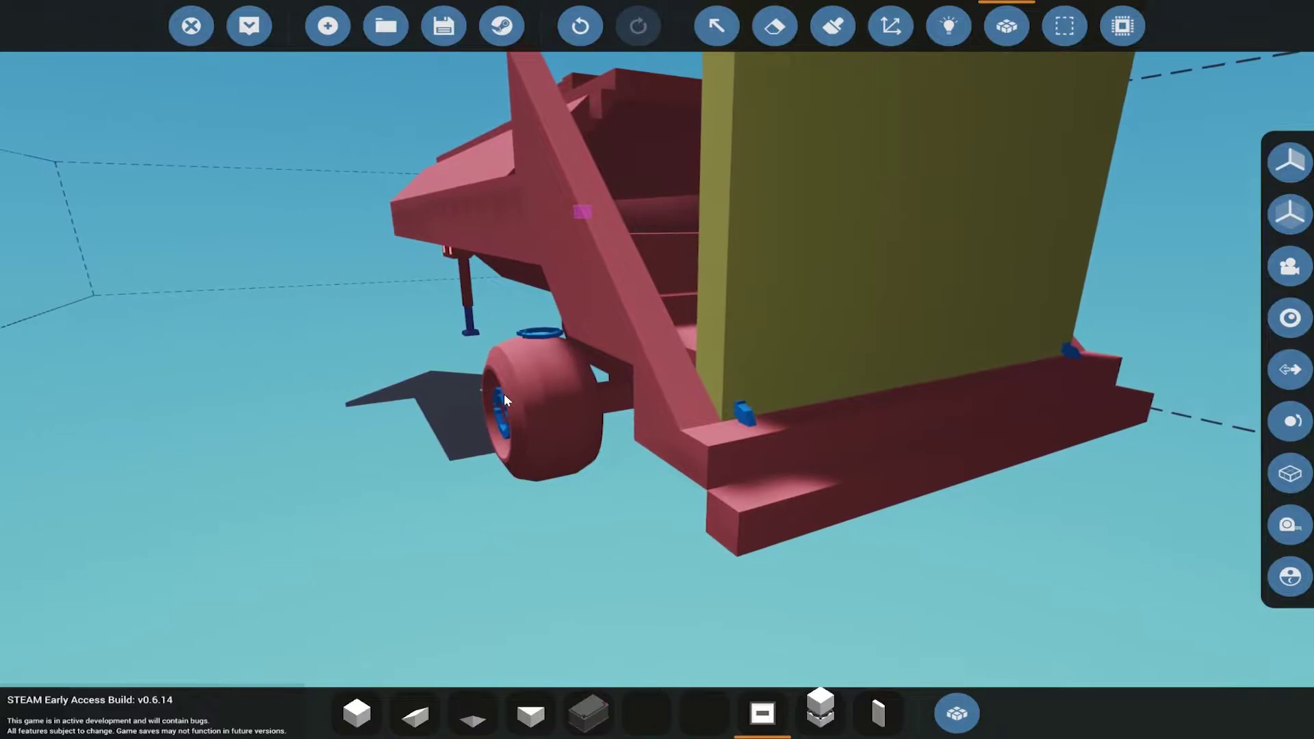
{"action": "left_click", "coordinate": [776, 27]}
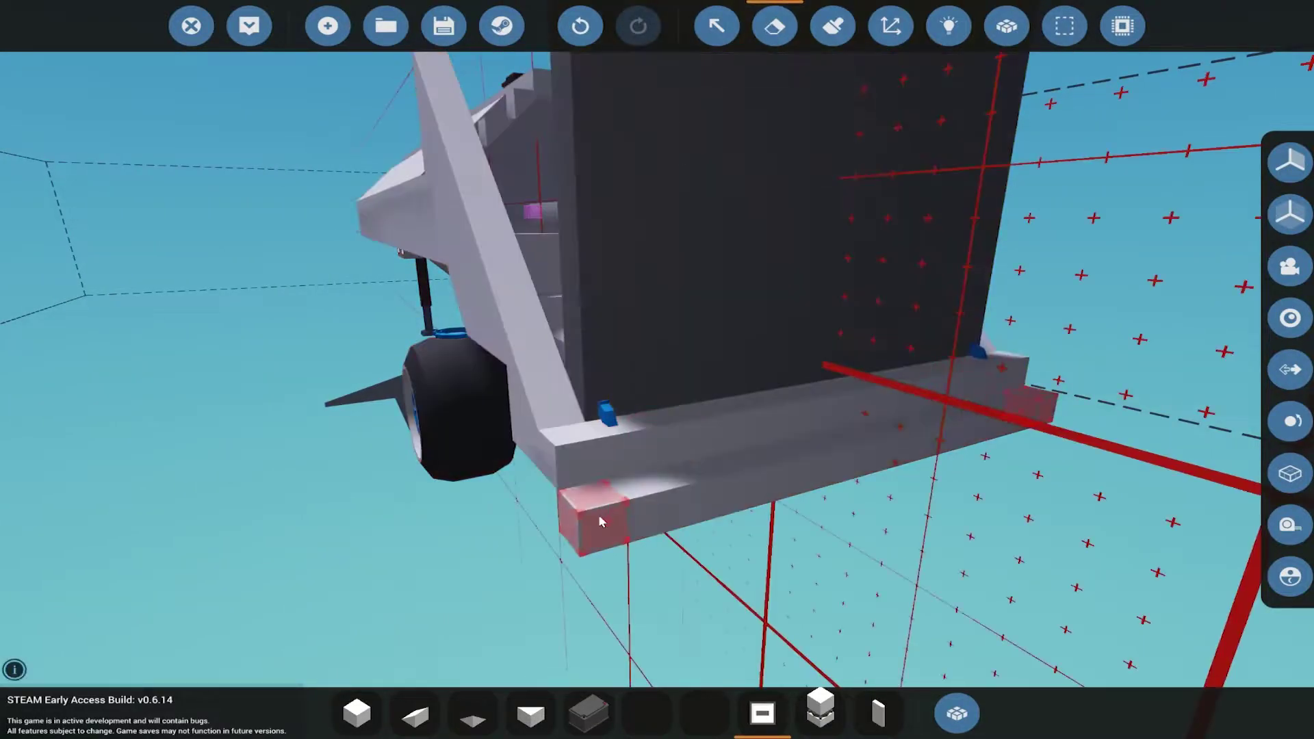
{"action": "left_click", "coordinate": [966, 432]}
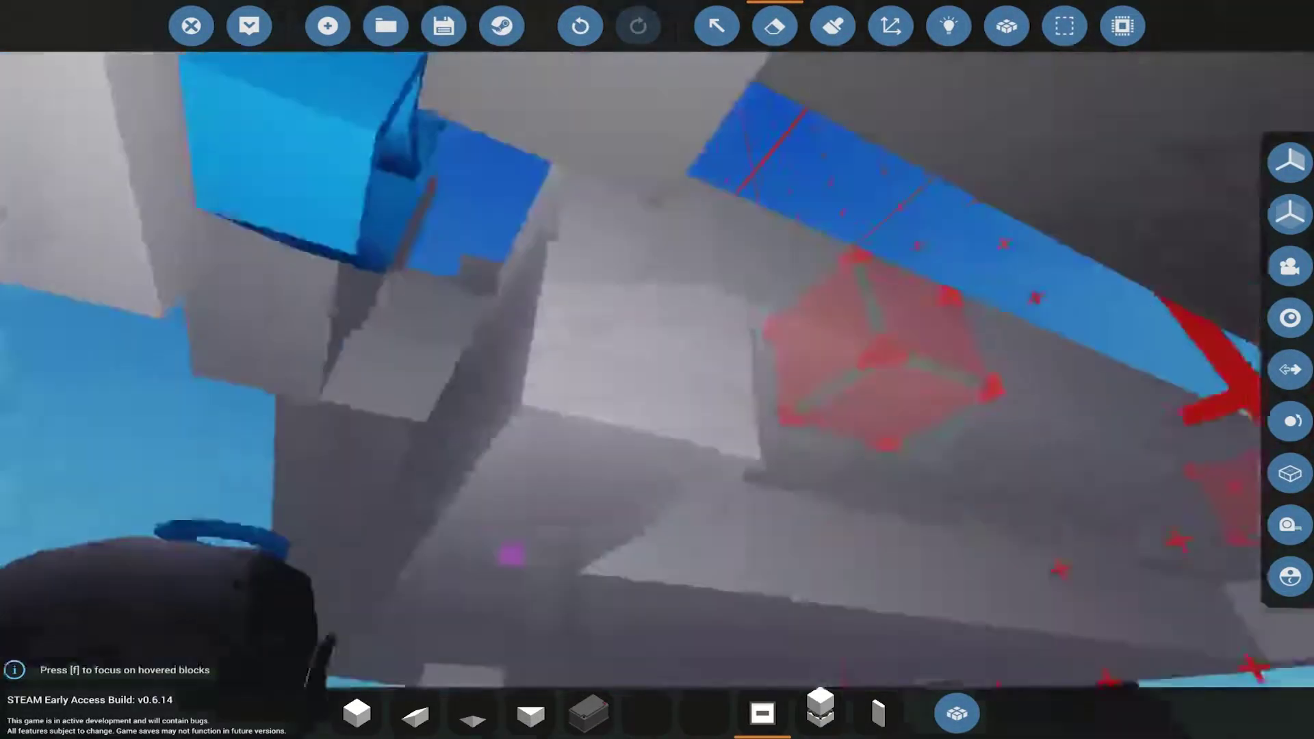
{"action": "left_click_drag", "start_coordinate": [719, 411], "coordinate": [342, 655]}
{"action": "left_click", "coordinate": [356, 713]}
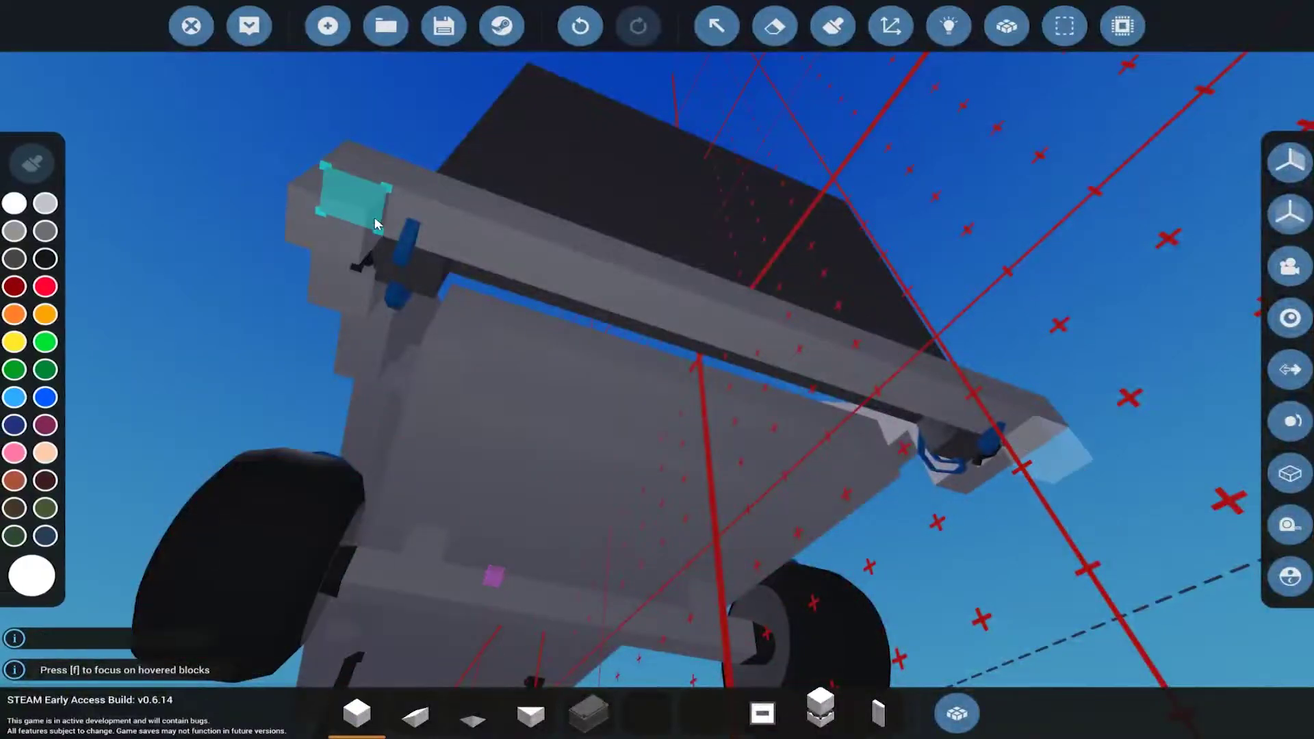
{"action": "left_click", "coordinate": [717, 383]}
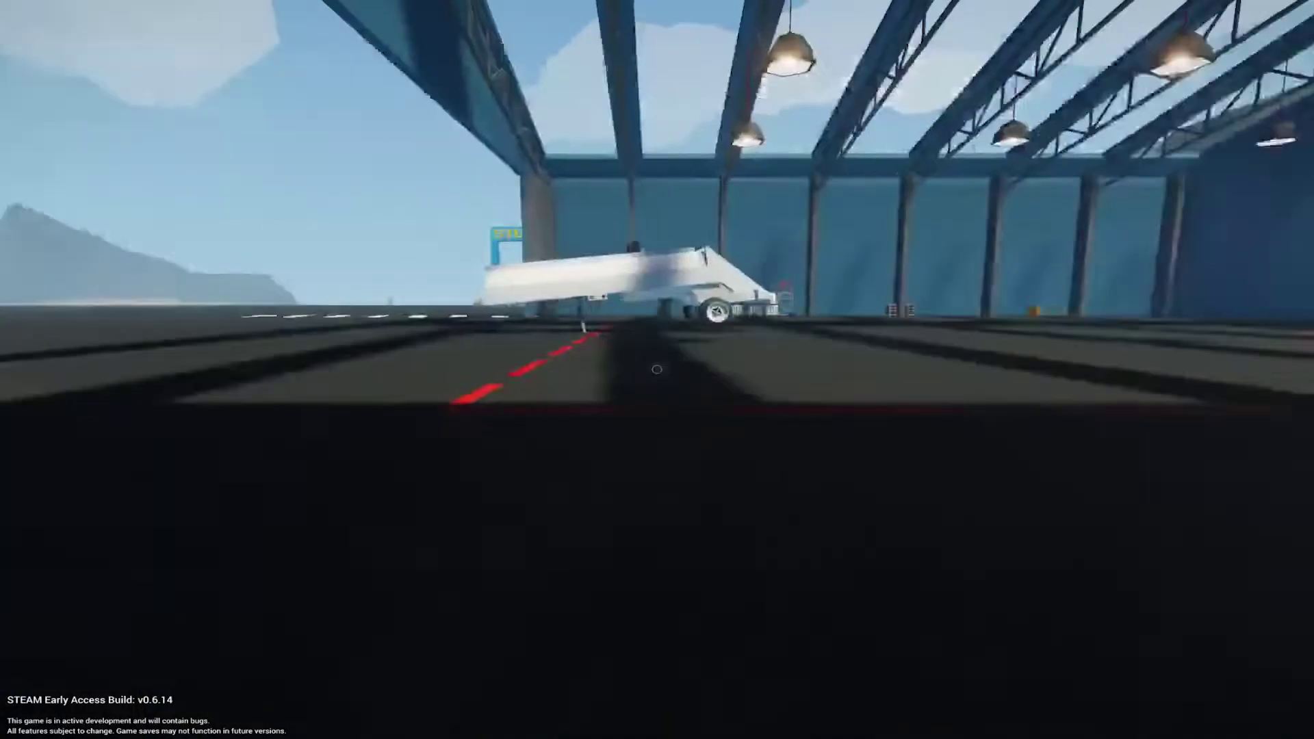
- Walk up to the trailer's top slot, step back, and return to the workbench
{"action": "key", "text": "w"}
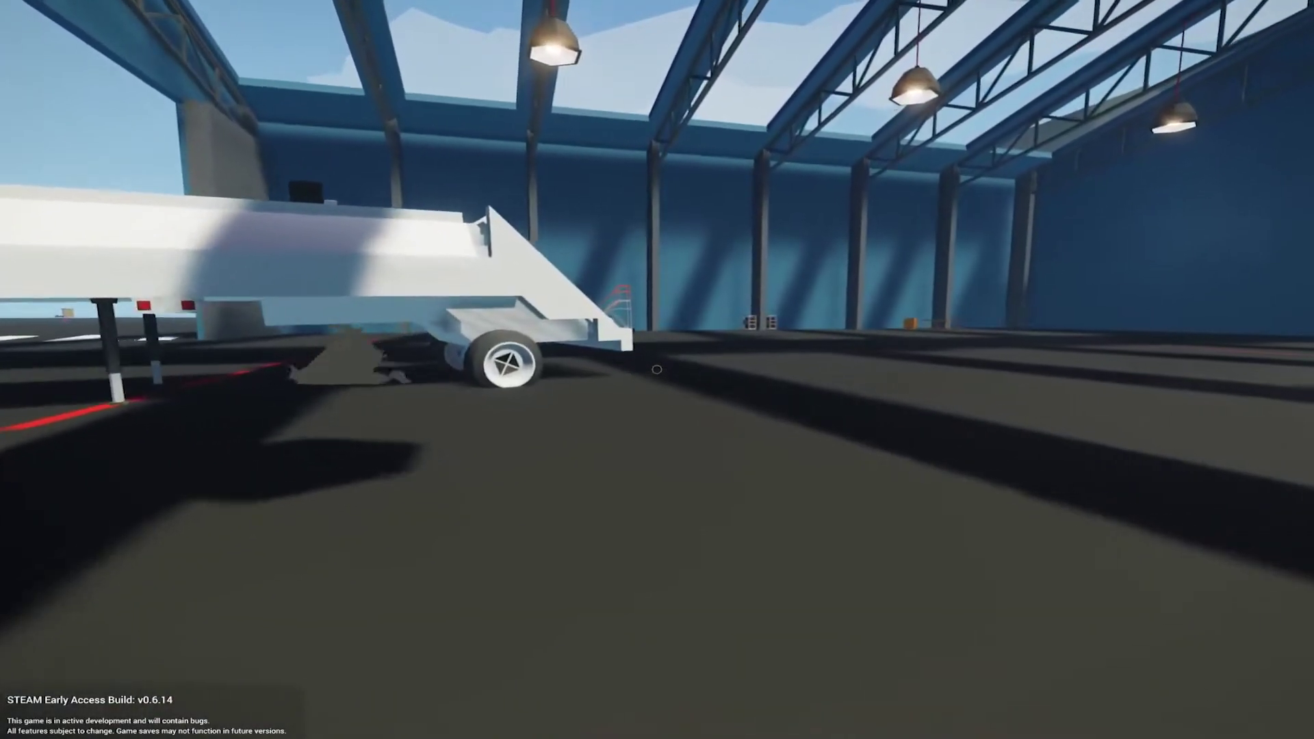
{"action": "key", "text": "w"}
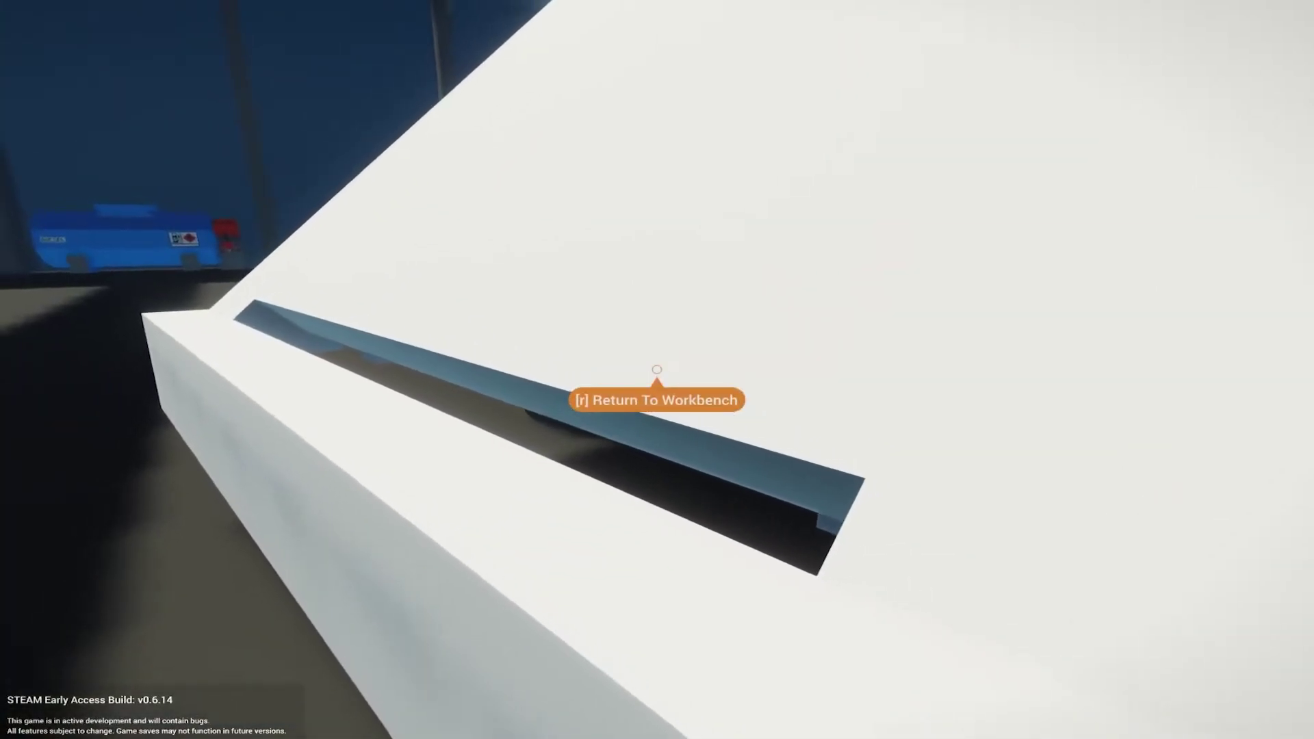
{"action": "key", "text": "s"}
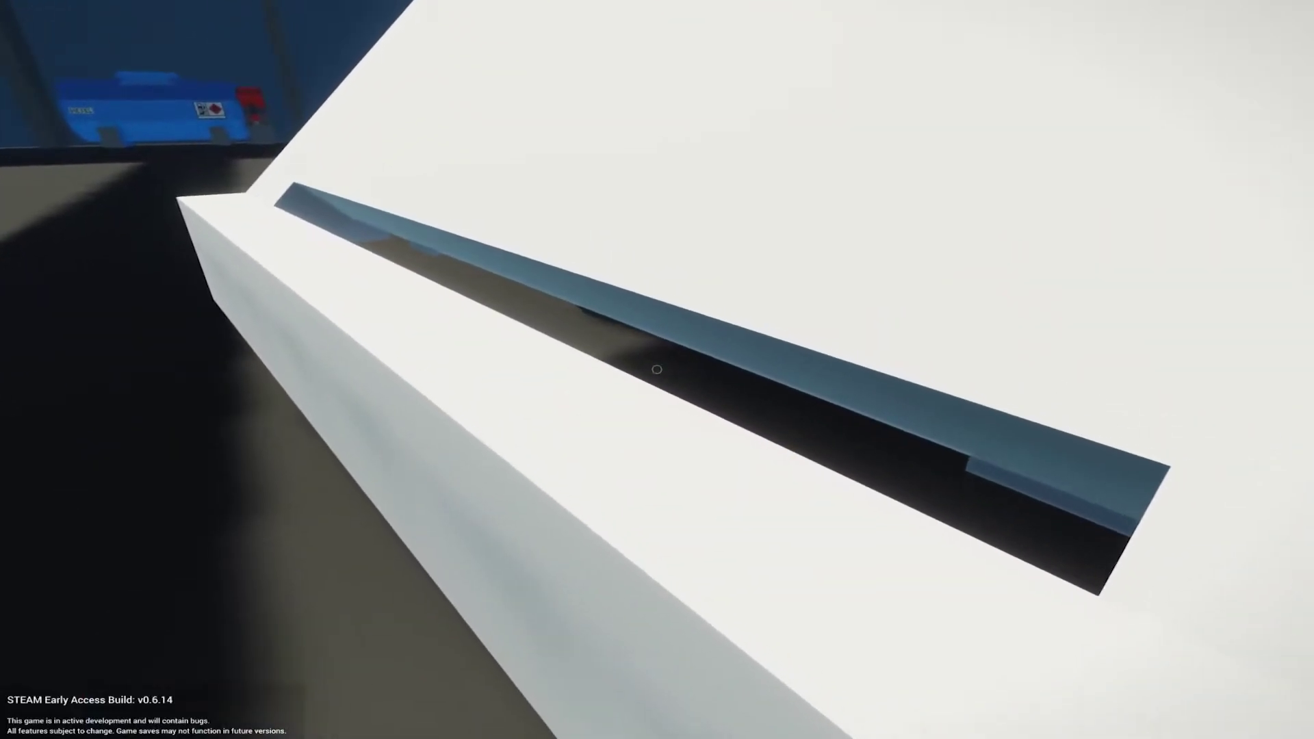
{"action": "key", "text": "r"}
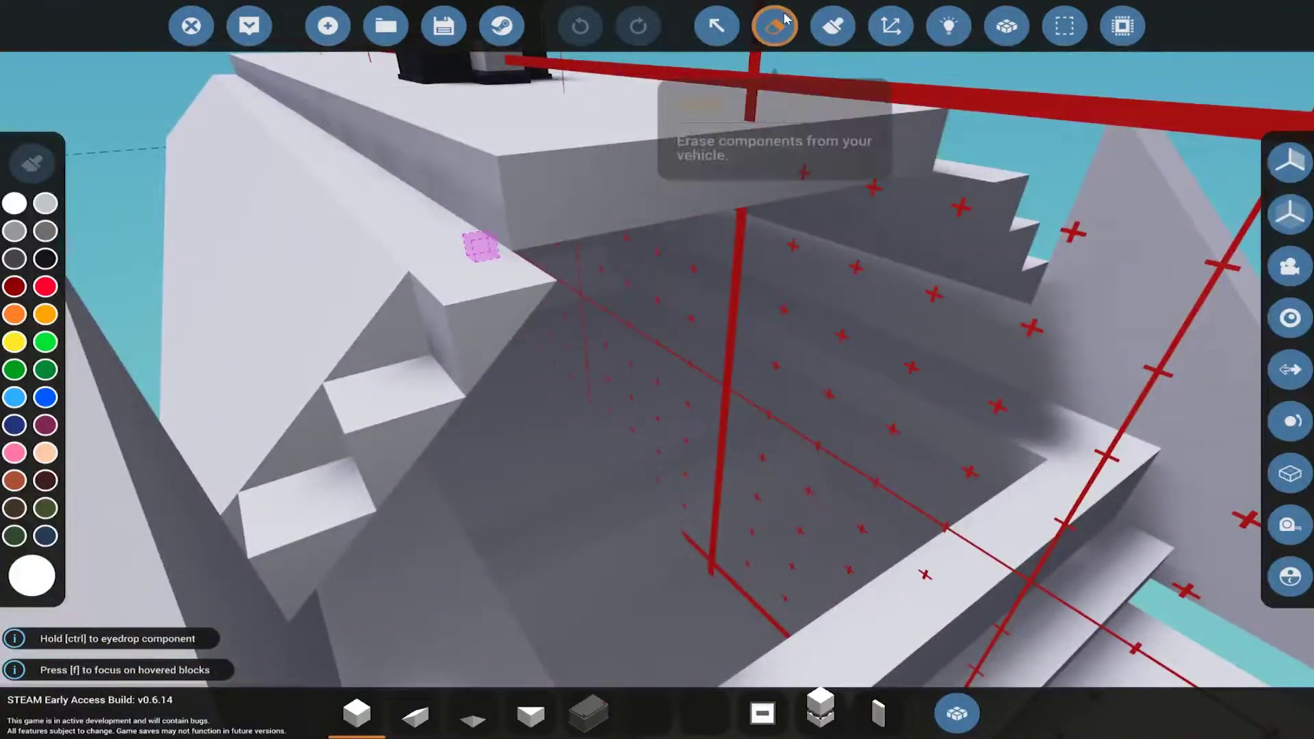
- Erase the bottom beam blocks between the door hinges and spawn the trailer
{"action": "left_click", "coordinate": [775, 26]}
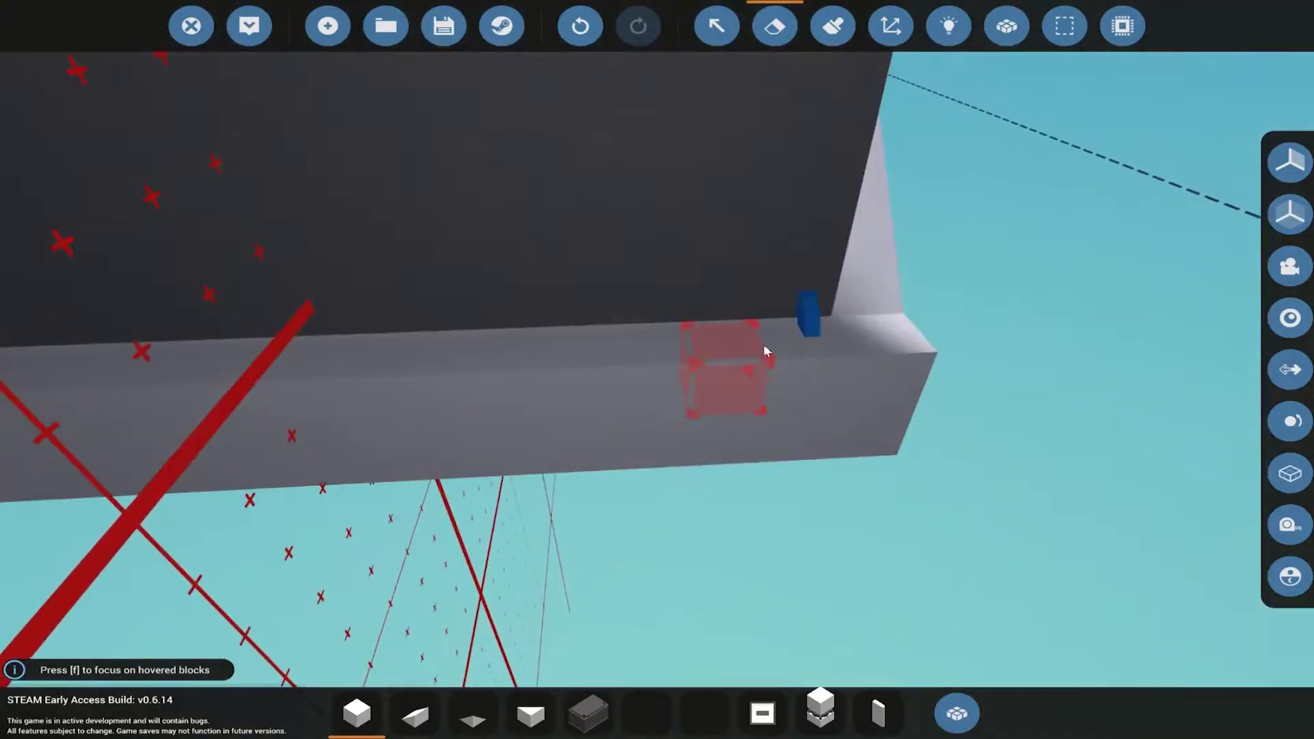
{"action": "left_click", "coordinate": [752, 360]}
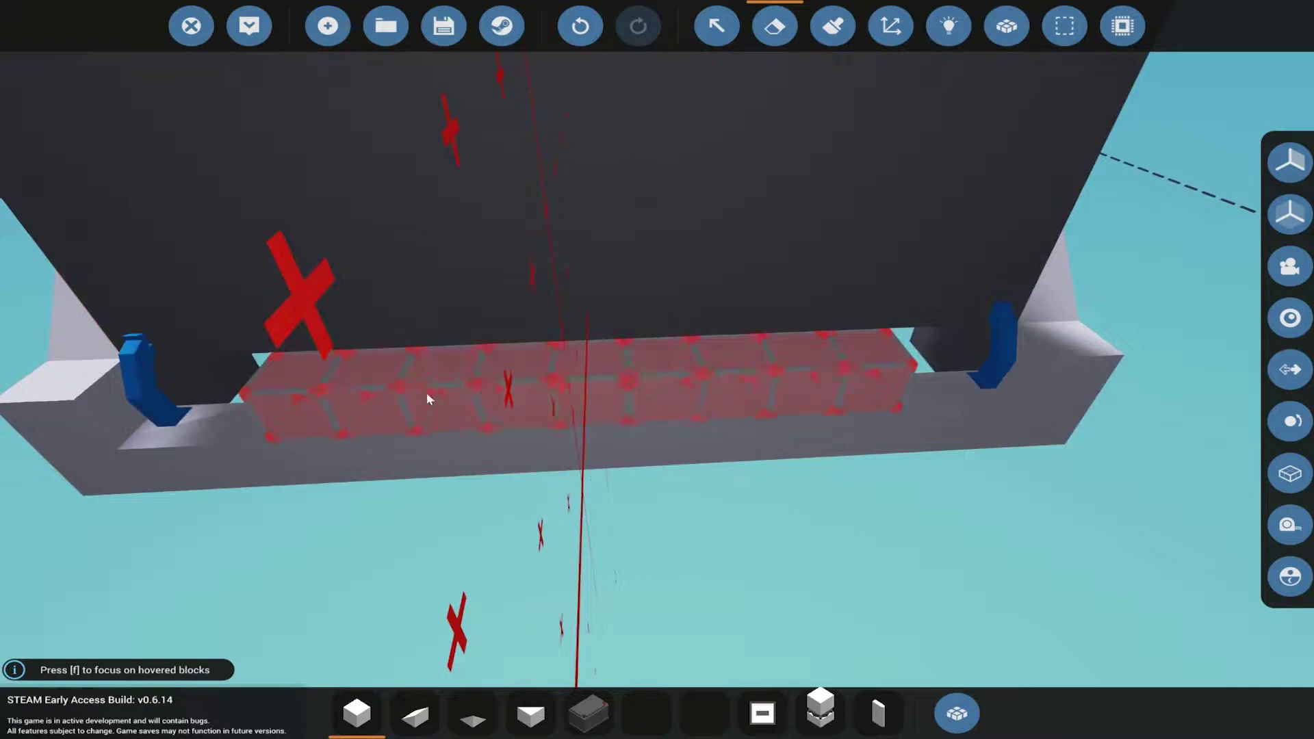
{"action": "left_click_drag", "start_coordinate": [847, 362], "coordinate": [390, 396]}
{"action": "left_click", "coordinate": [441, 391]}
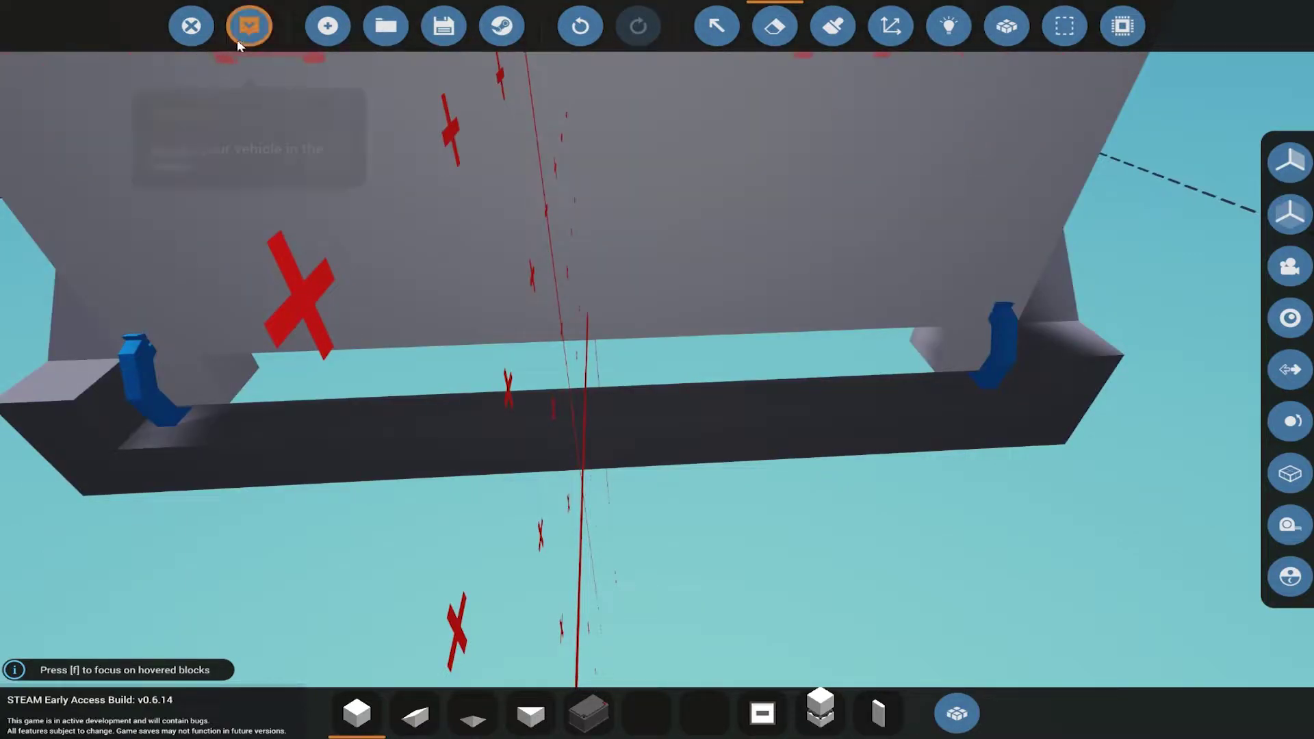
{"action": "left_click", "coordinate": [250, 26]}
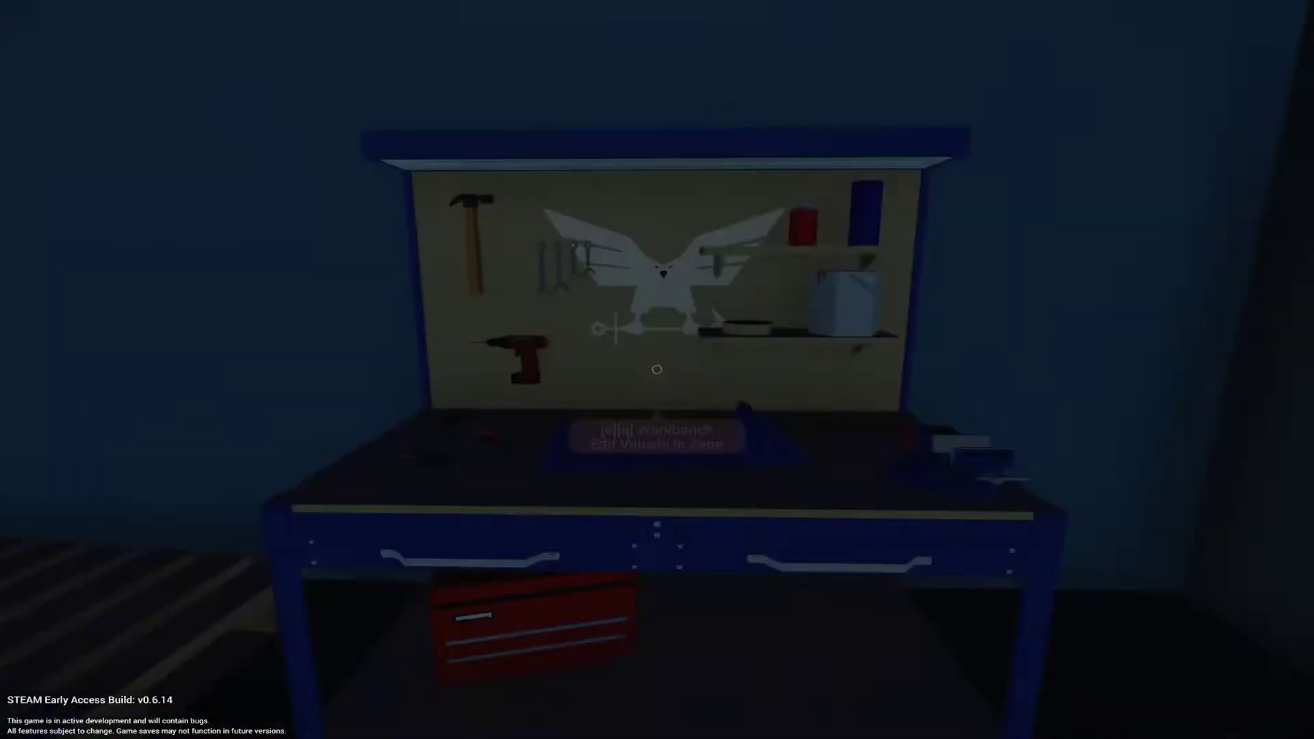
- Walk around the spawned trailer to inspect its sloped door end
{"action": "key", "text": "w"}
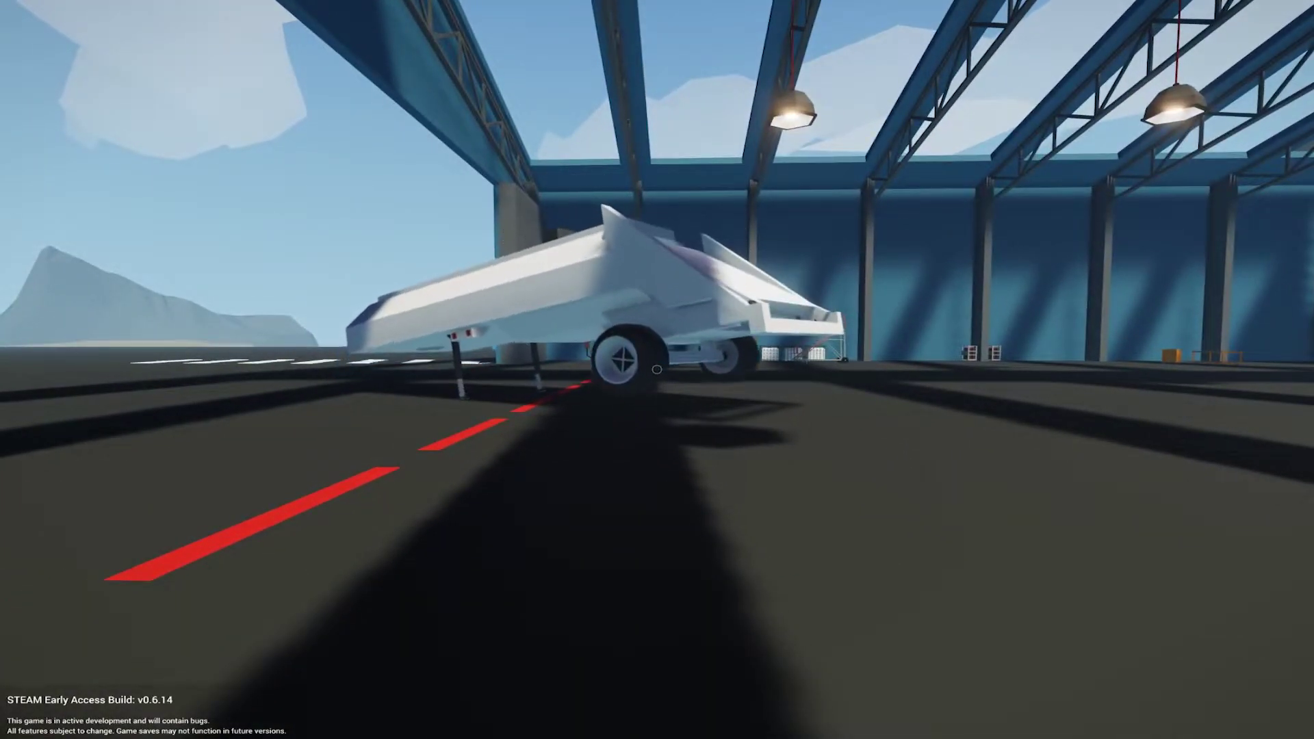
{"action": "key", "text": "w"}
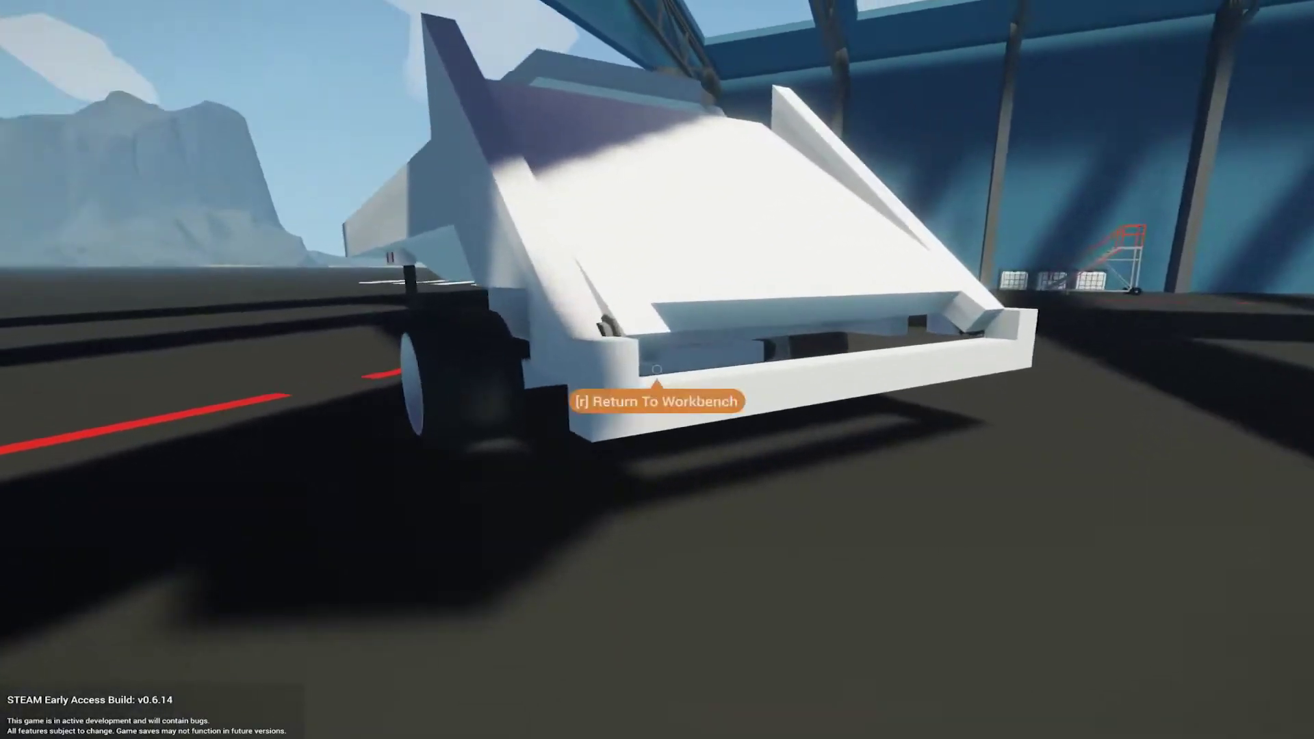
{"action": "key", "text": "w"}
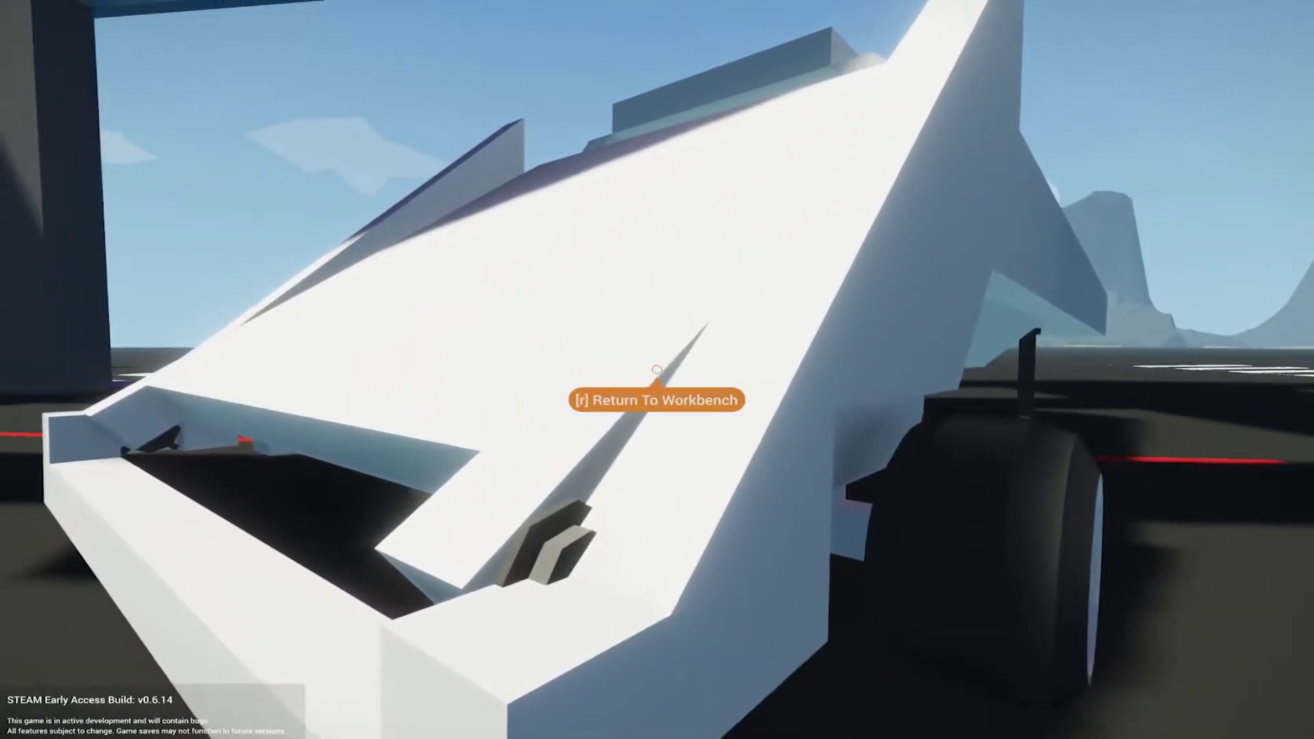
{"action": "key", "text": "s"}
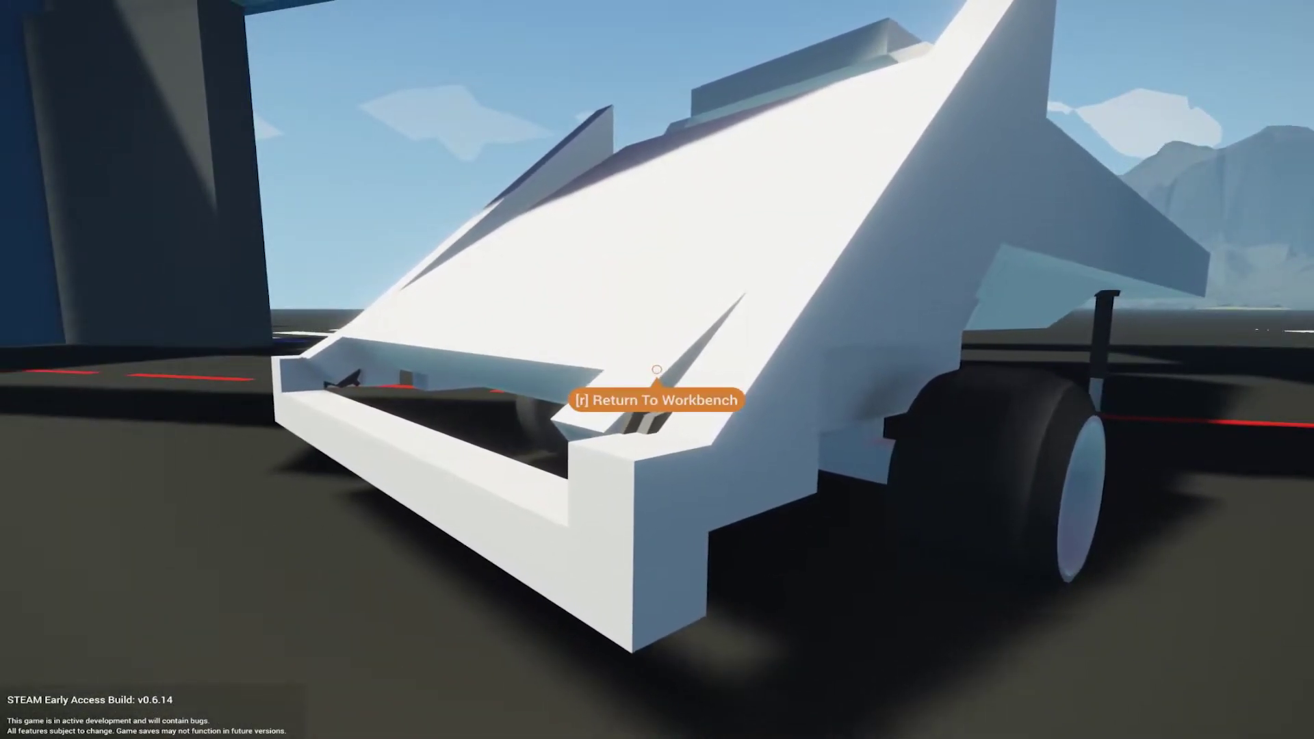
- Set the trailer's Constant Number node output value from 0.5 to 0.34
{"action": "key", "text": "r"}
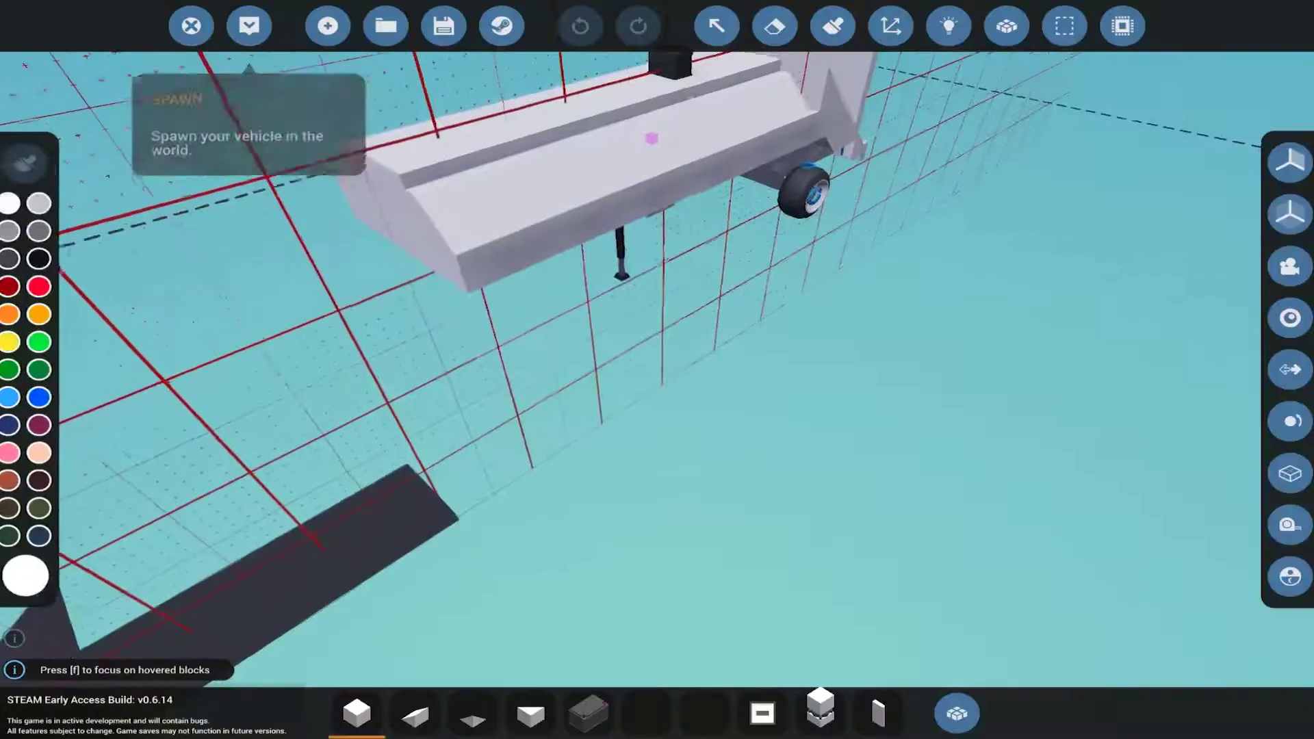
{"action": "scroll", "coordinate": [657, 370], "scroll_direction": "up", "scroll_amount": 5}
{"action": "left_click", "coordinate": [891, 25]}
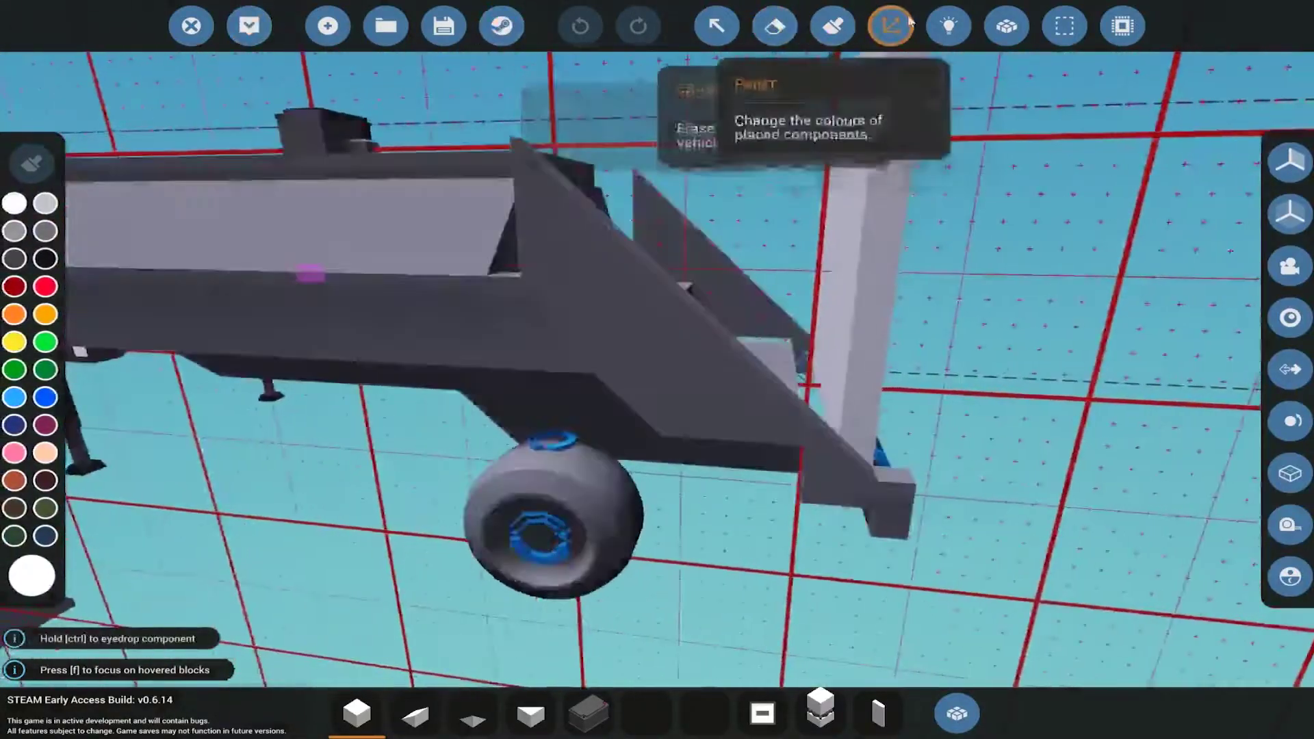
{"action": "left_click", "coordinate": [716, 26]}
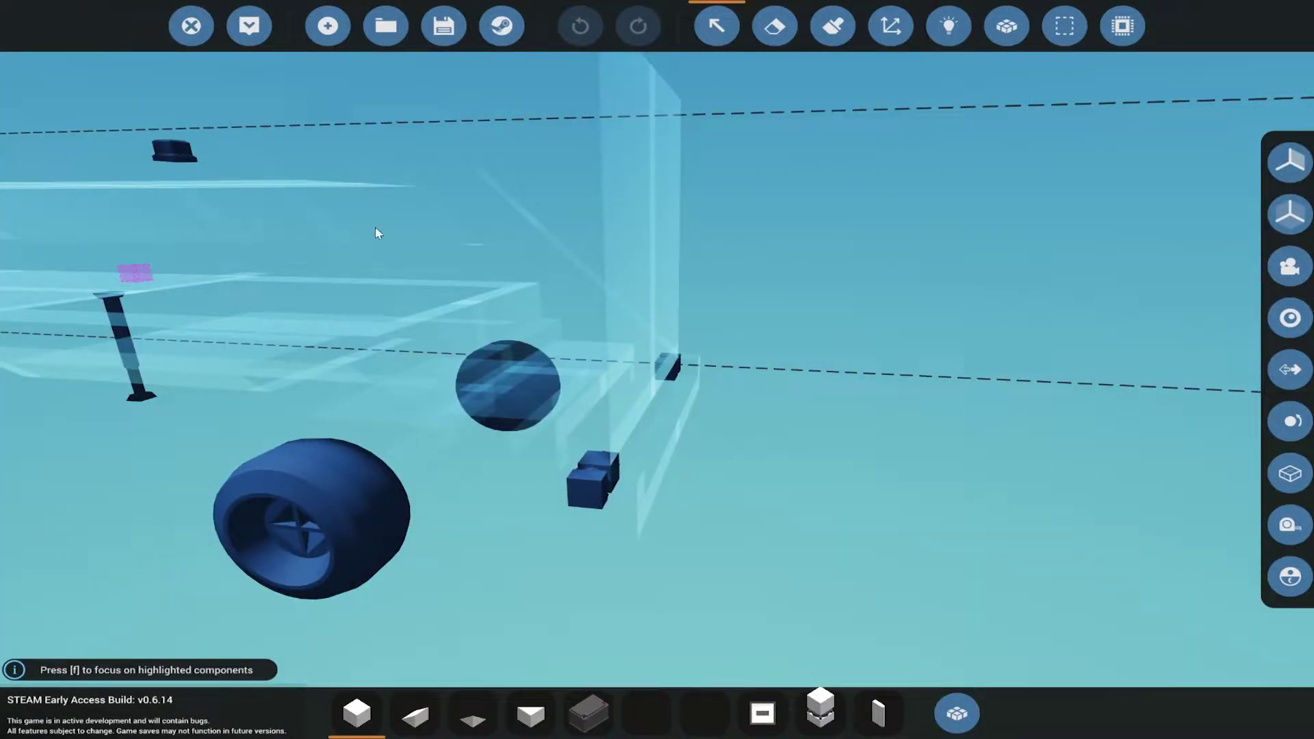
{"action": "left_click", "coordinate": [174, 154]}
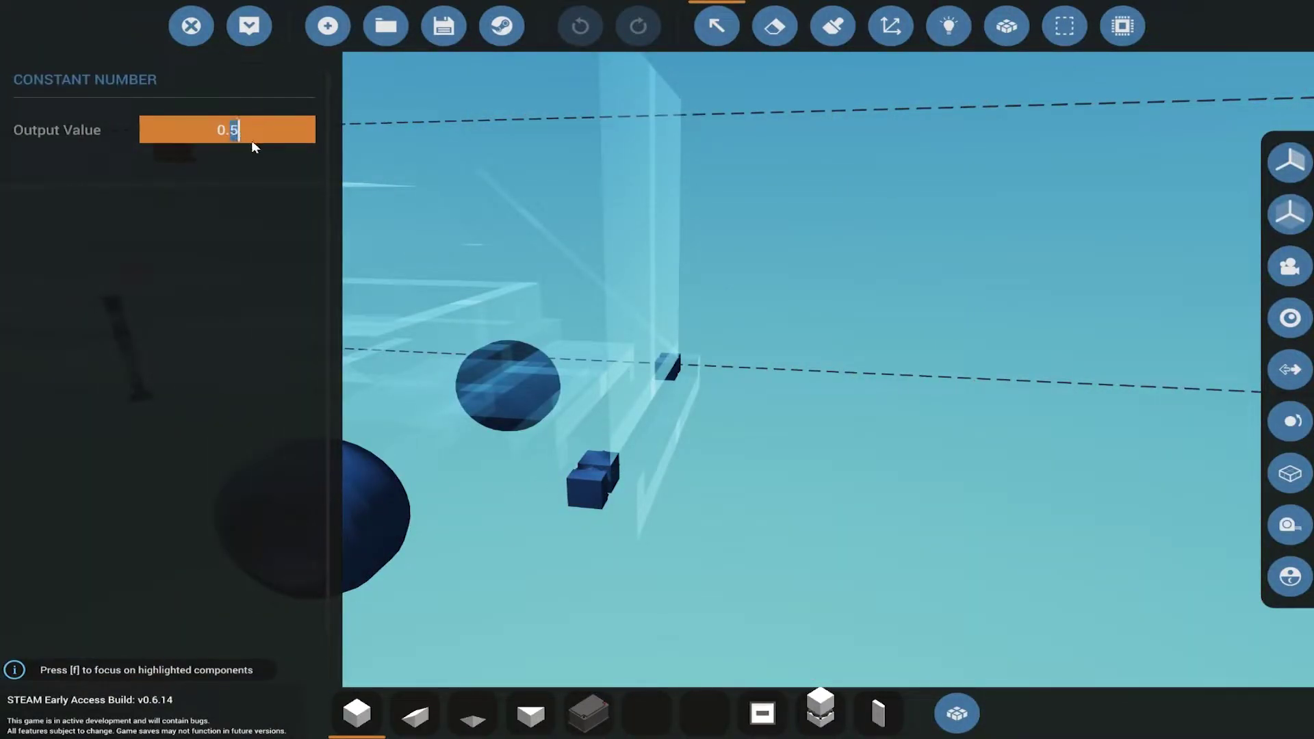
{"action": "type", "text": "34"}
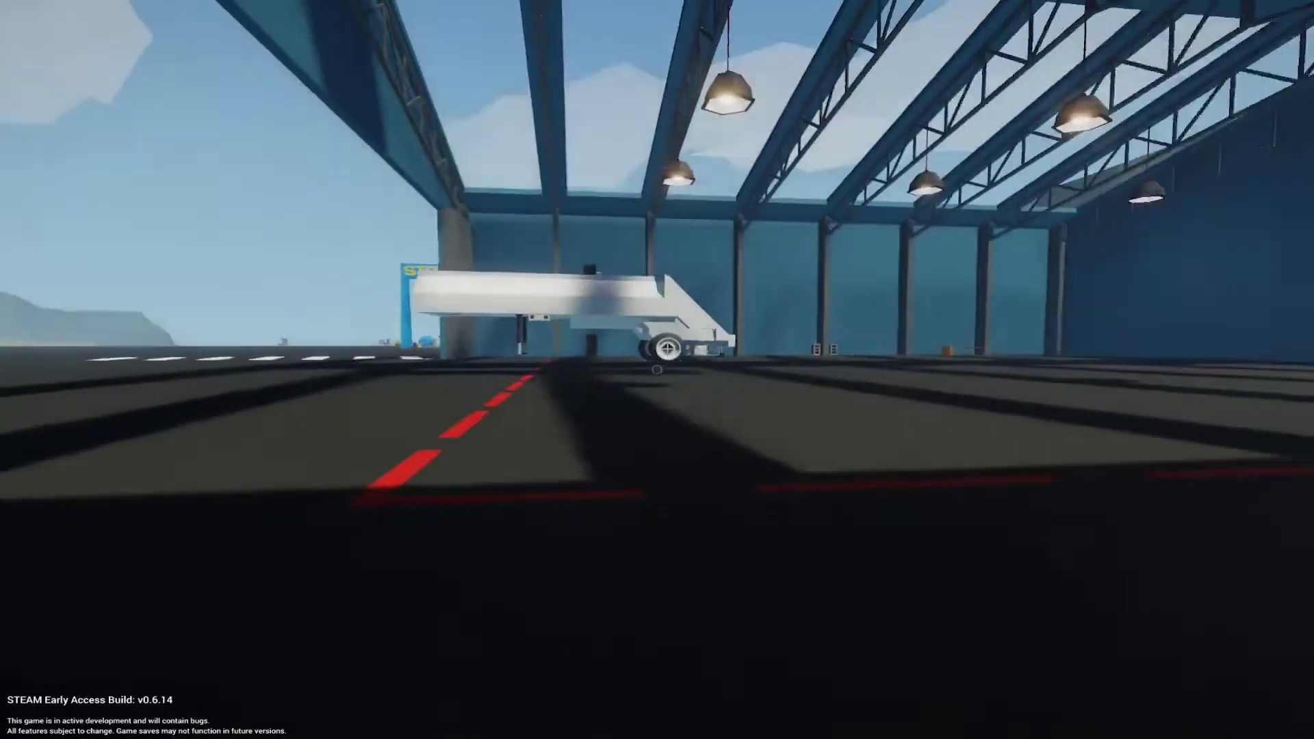
- Walk up to the spawned trailer to look over its angled front ramp and wheel
{"action": "key", "text": "w"}
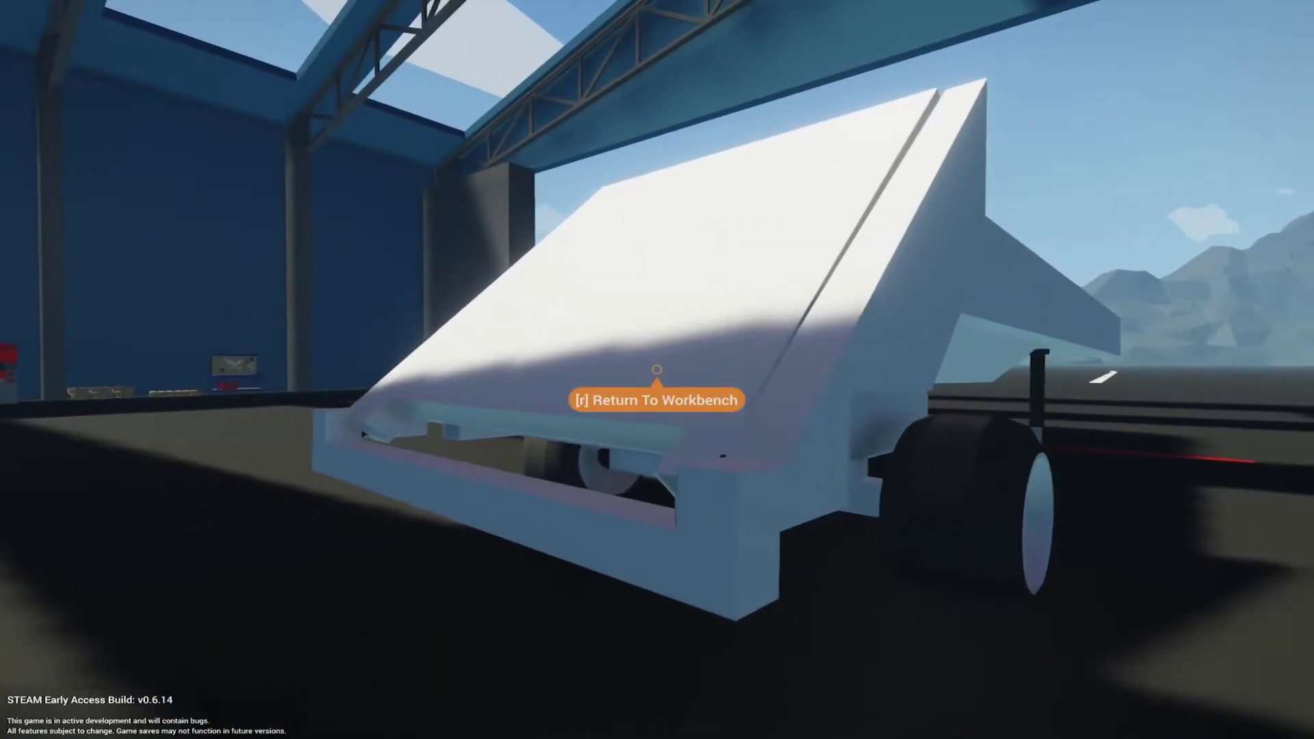
{"action": "key", "text": "Escape"}
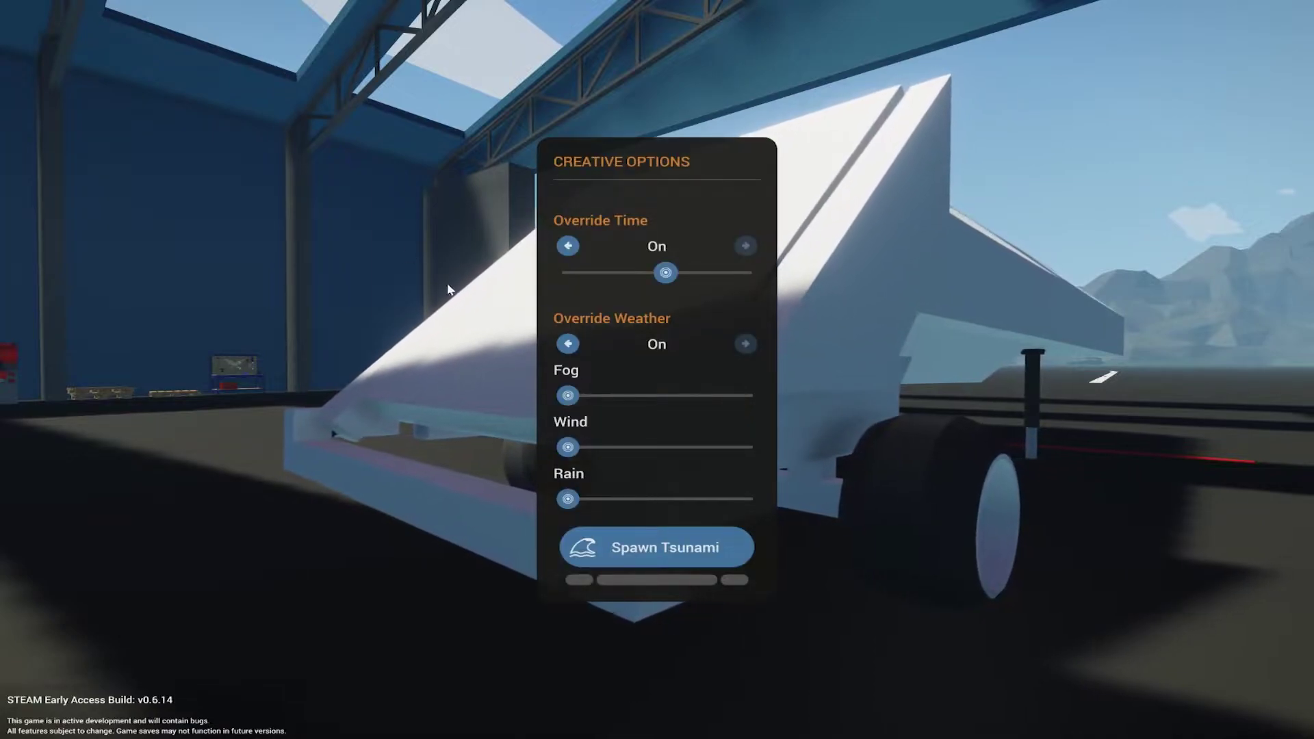
{"action": "key", "text": "Escape"}
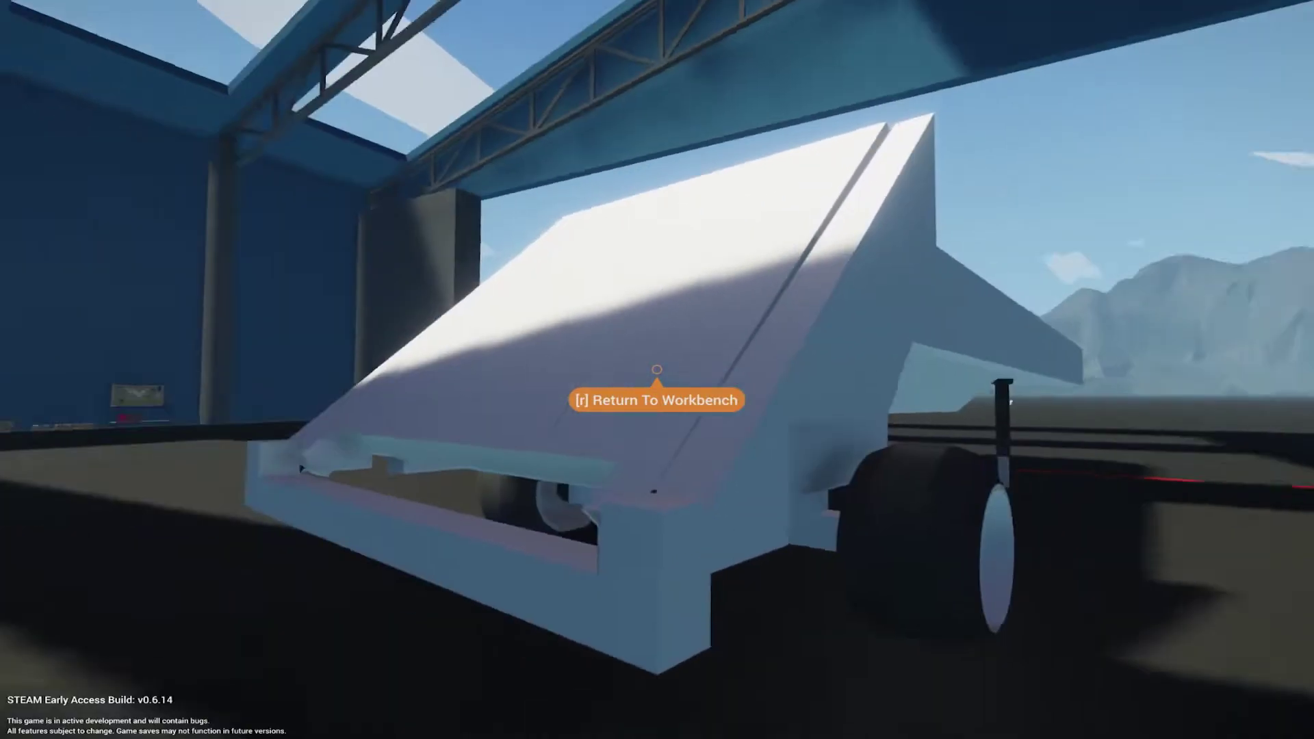
- Check the Constant Number node's value in the logic view
{"action": "key", "text": "e"}
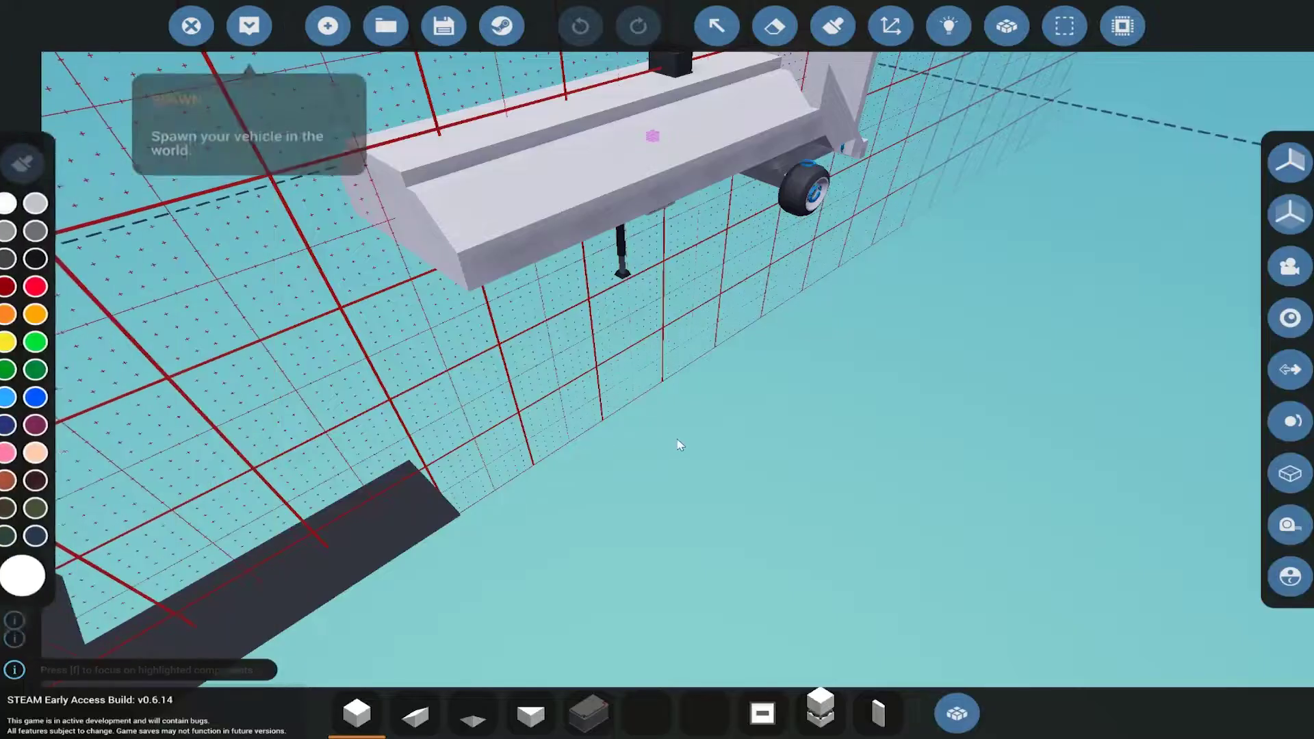
{"action": "left_click", "coordinate": [716, 25]}
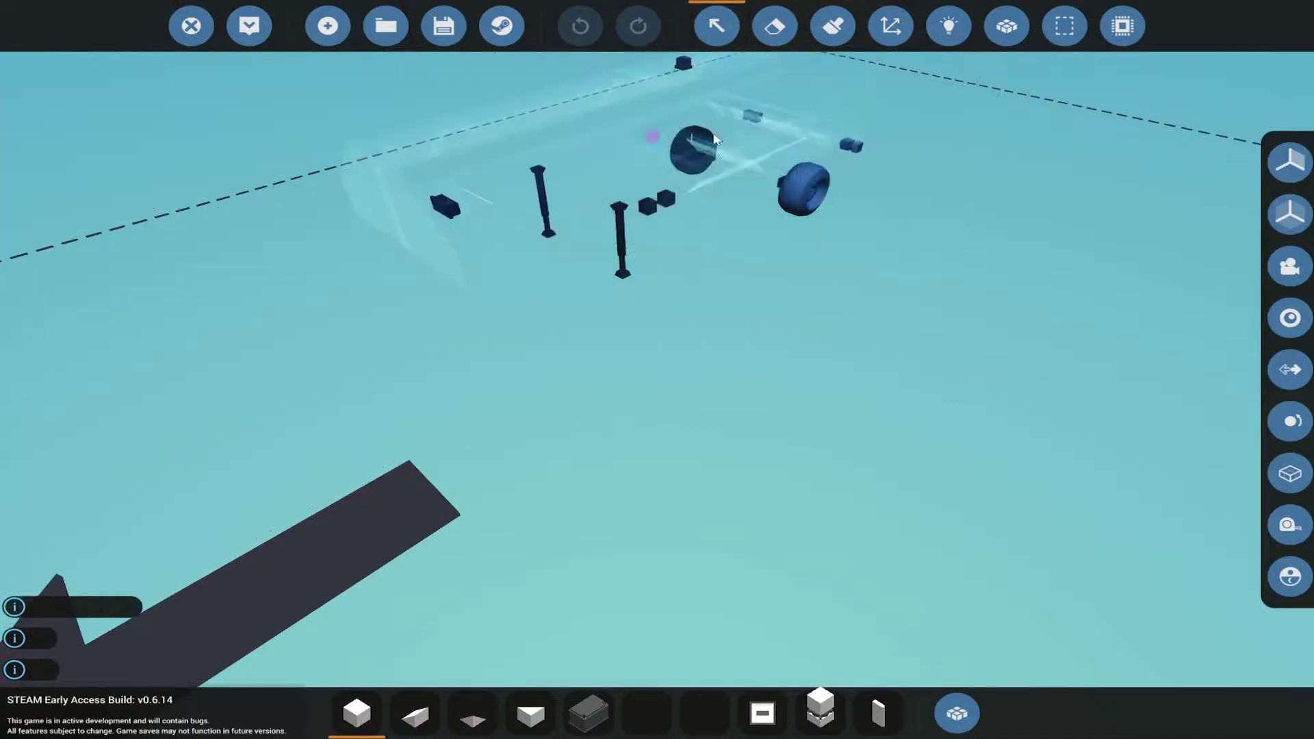
{"action": "scroll", "coordinate": [688, 252], "scroll_direction": "up", "scroll_amount": 3}
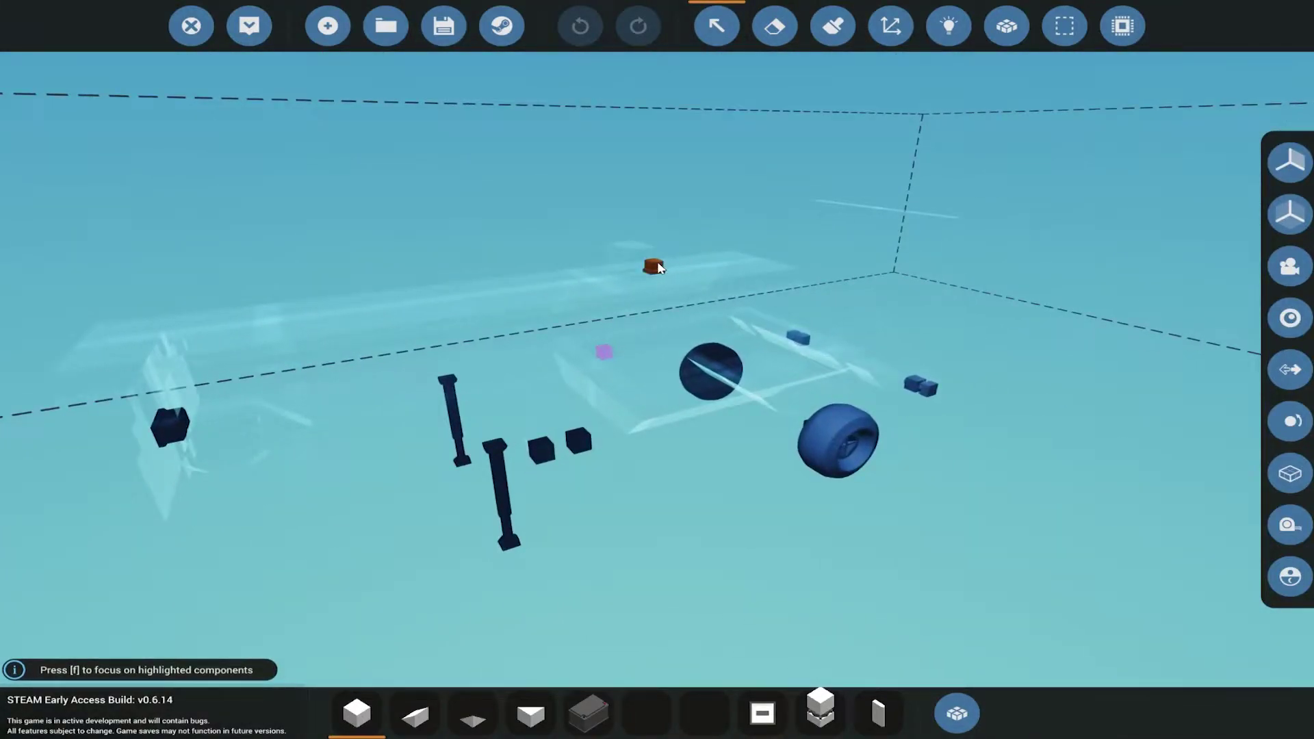
{"action": "left_click", "coordinate": [655, 267]}
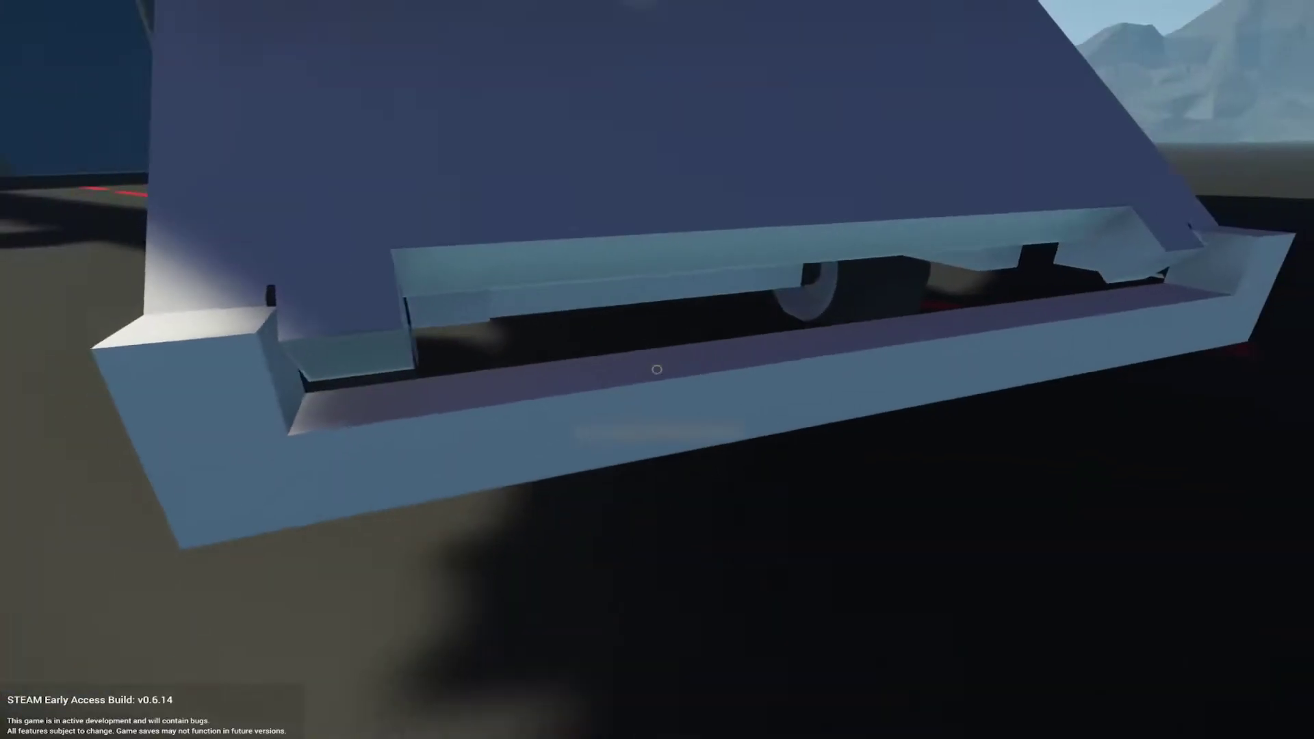
{"action": "key", "text": "r"}
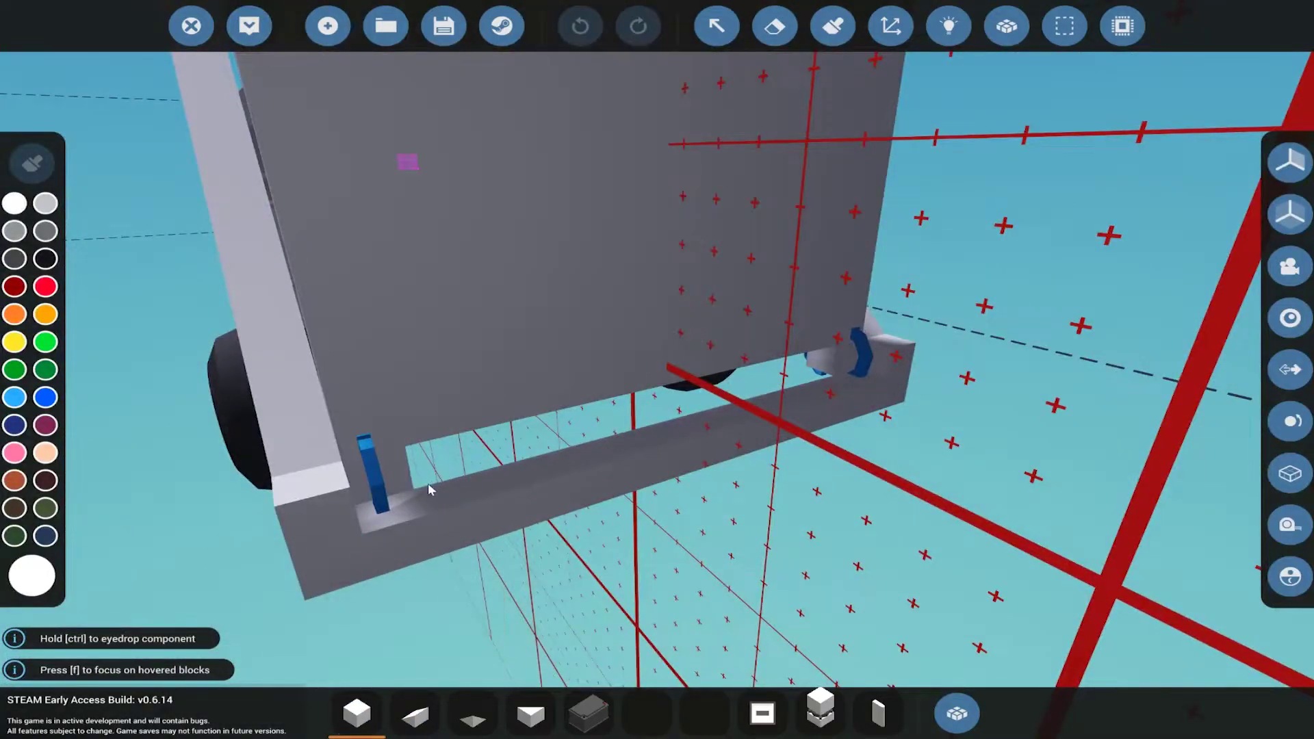
- Fill the bottom rear beam channel and erase the large block area on the rear wall
{"action": "left_click_drag", "start_coordinate": [452, 513], "coordinate": [628, 440]}
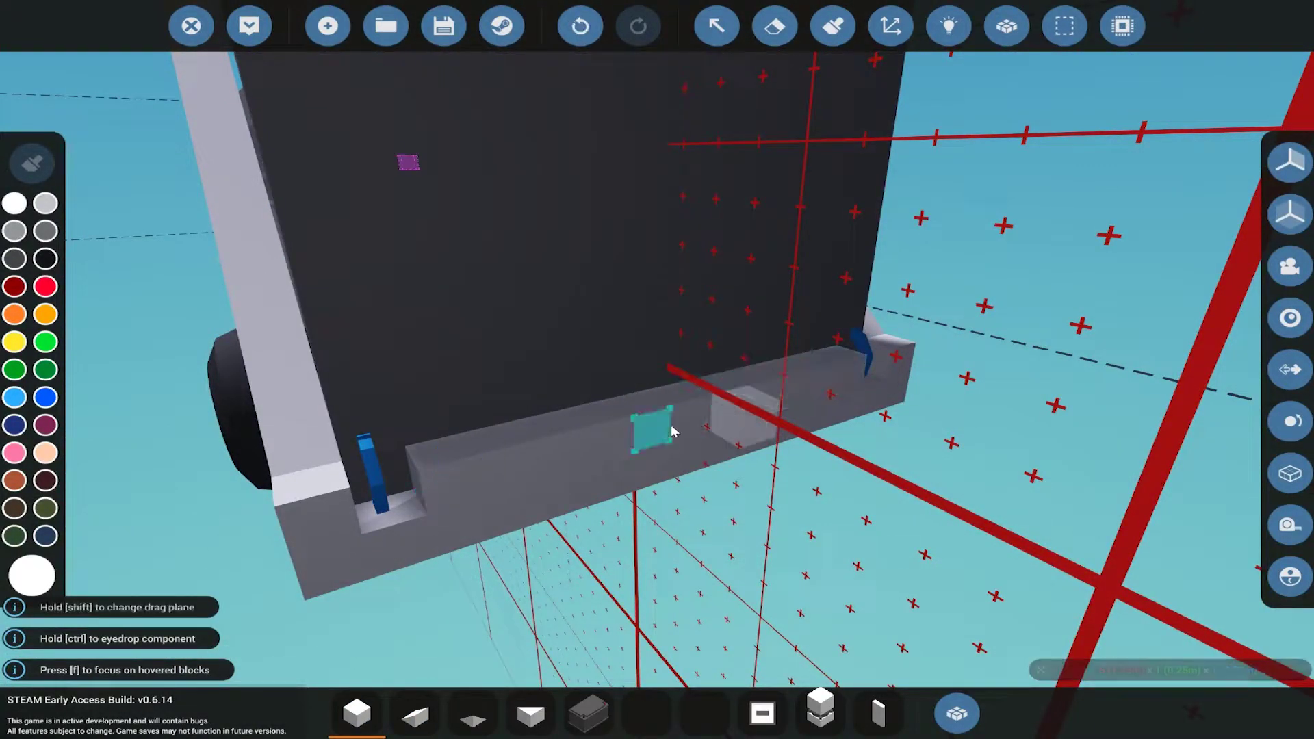
{"action": "right_click", "coordinate": [662, 428]}
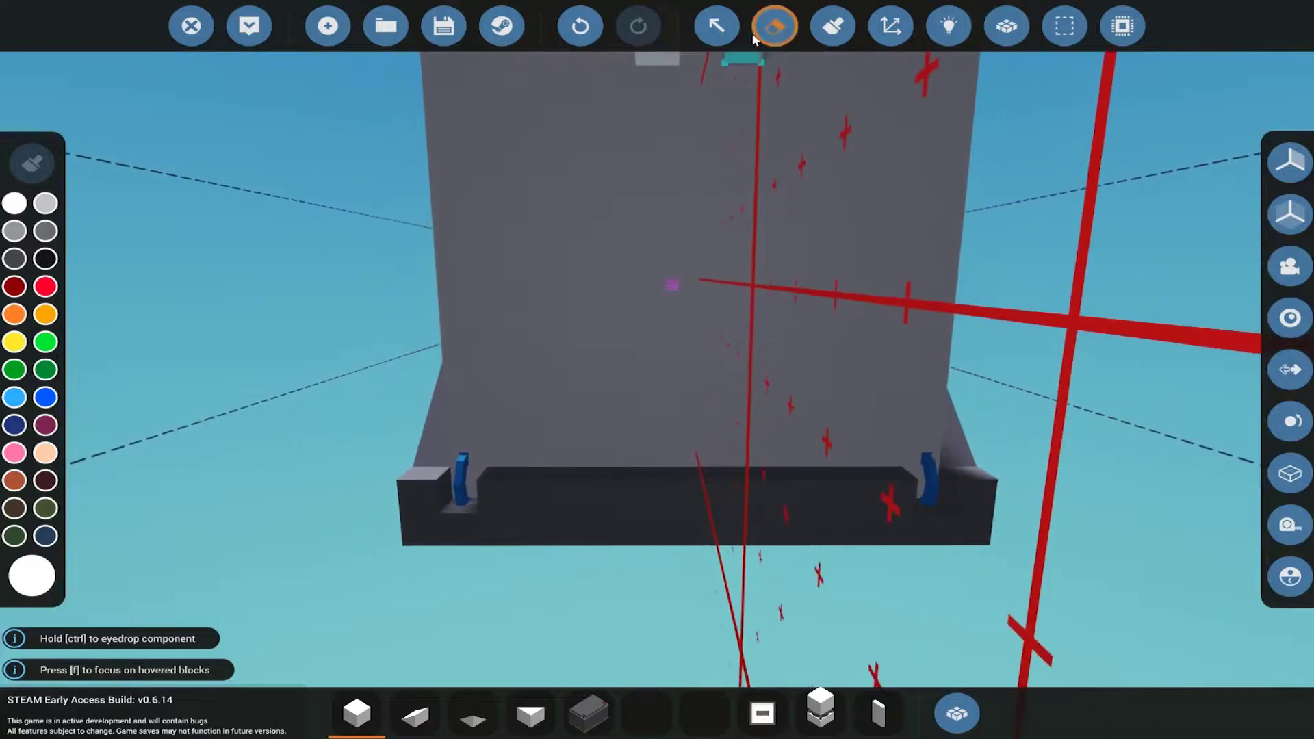
{"action": "left_click", "coordinate": [774, 26]}
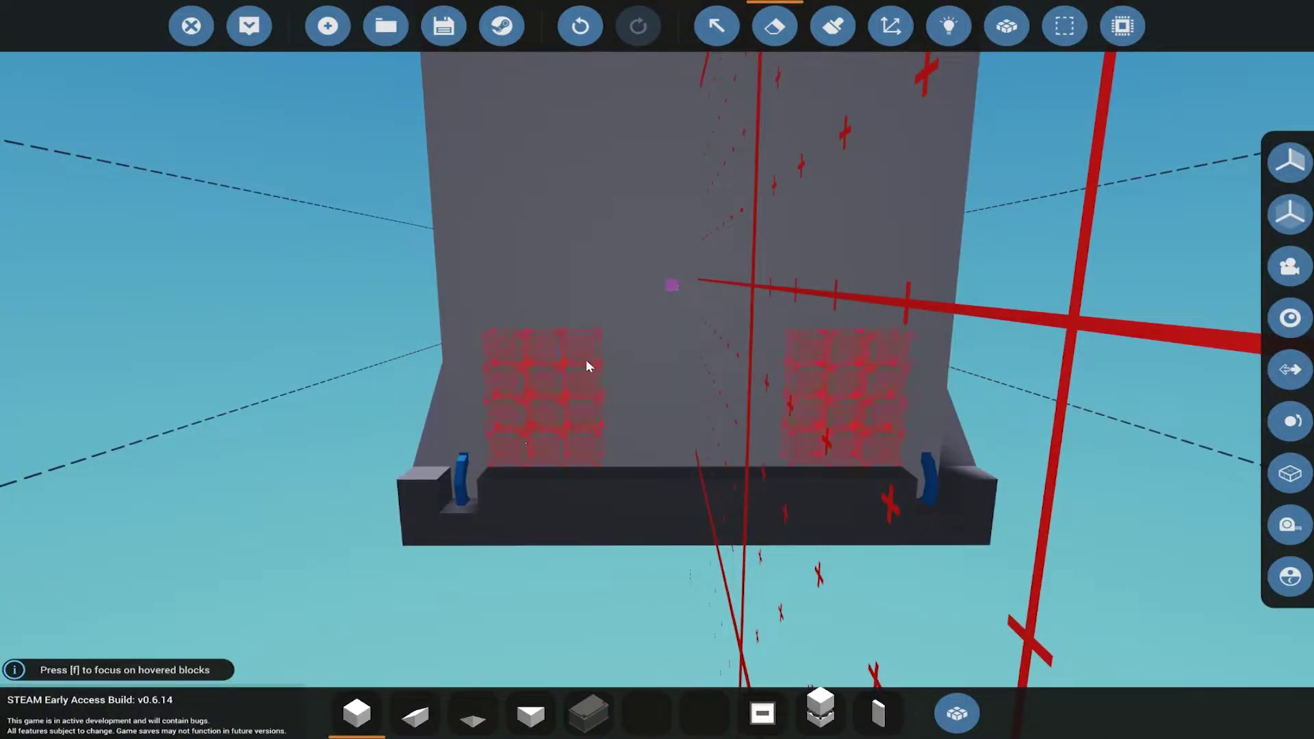
{"action": "scroll", "coordinate": [610, 214], "scroll_direction": "down", "scroll_amount": 2}
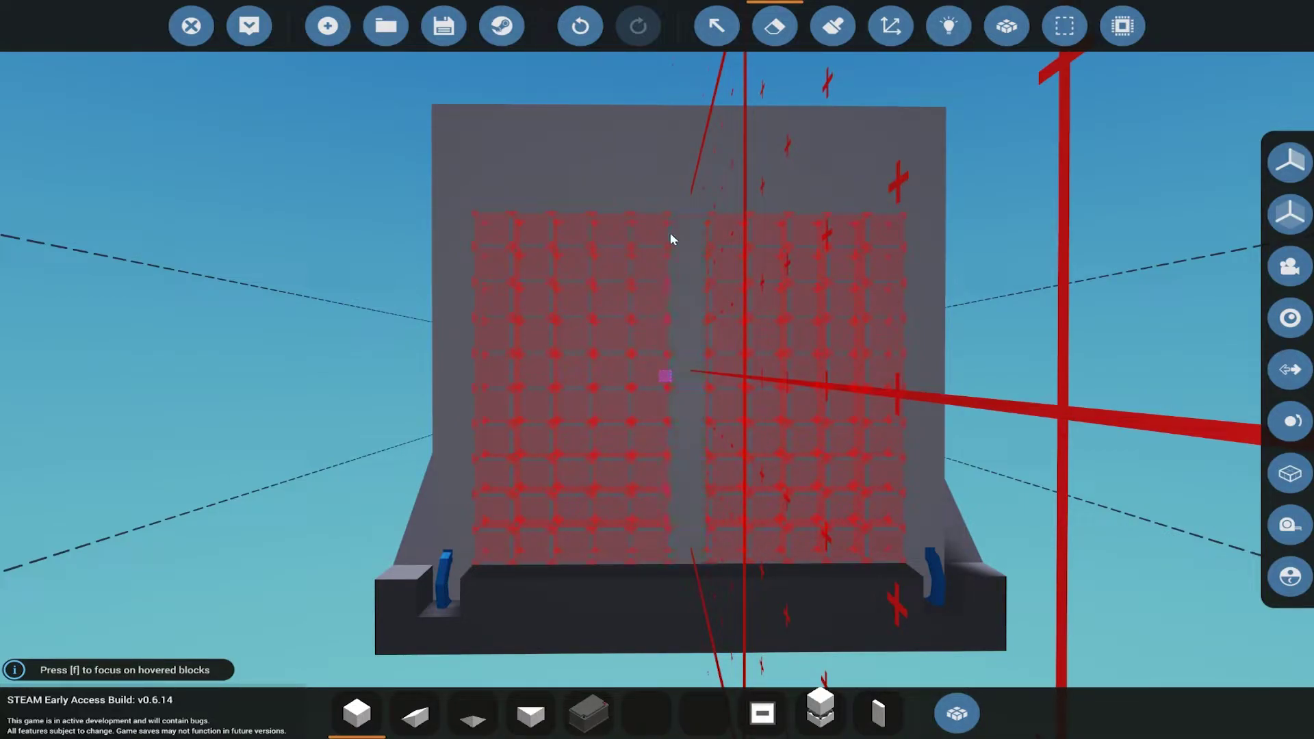
{"action": "left_click", "coordinate": [671, 233]}
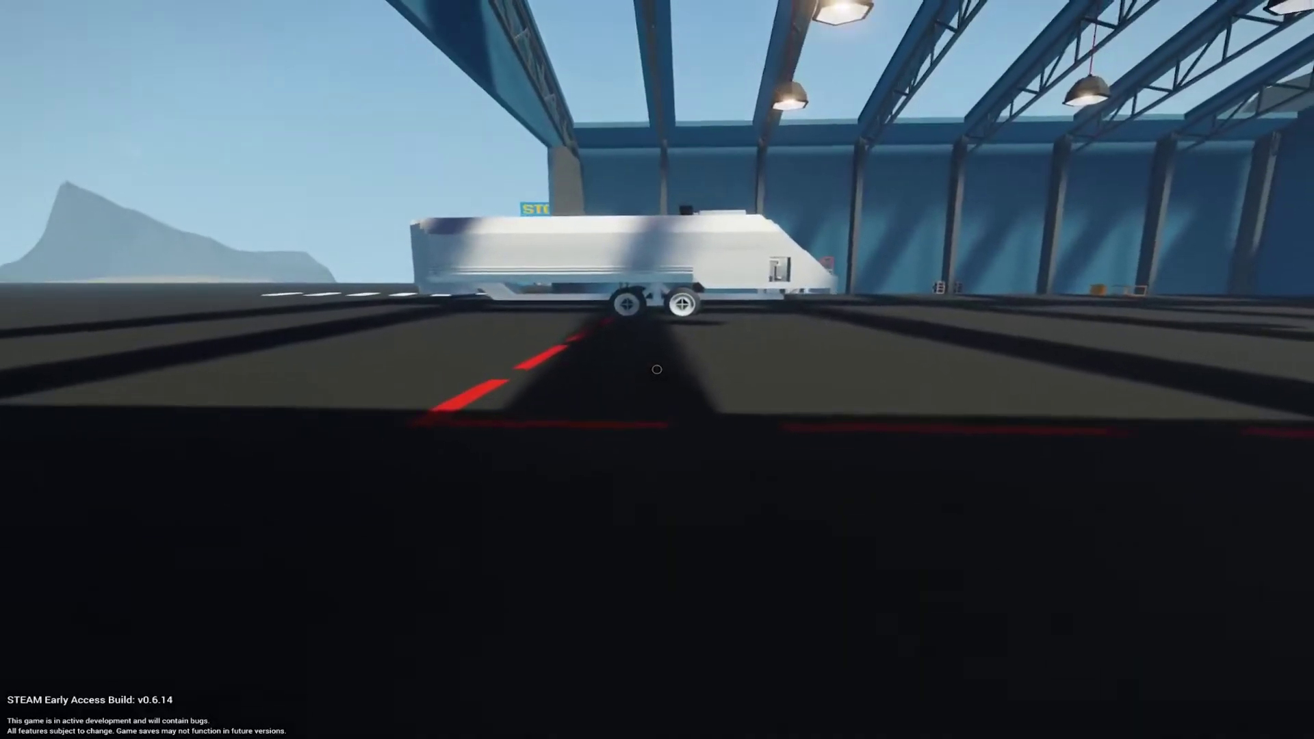
- Walk around the spawned trailer to inspect its side, front corner and overall shape
{"action": "key", "text": "w"}
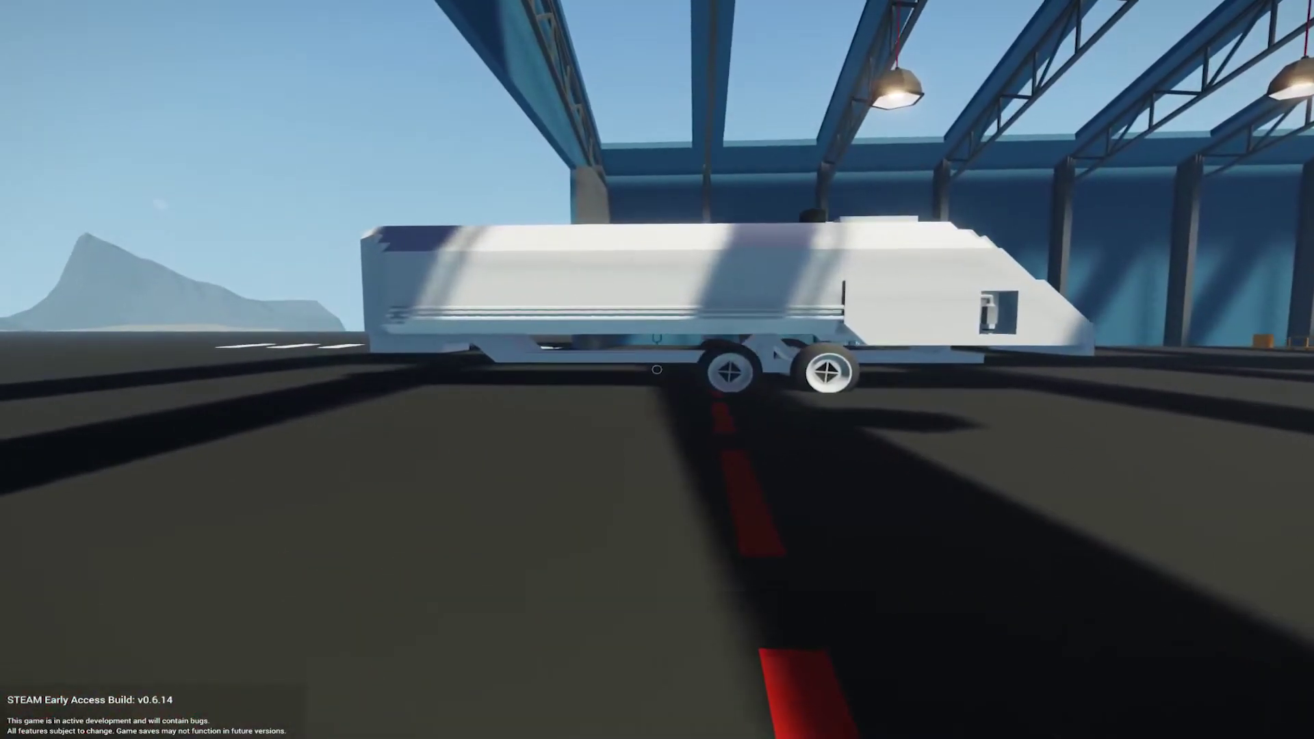
{"action": "key", "text": "w"}
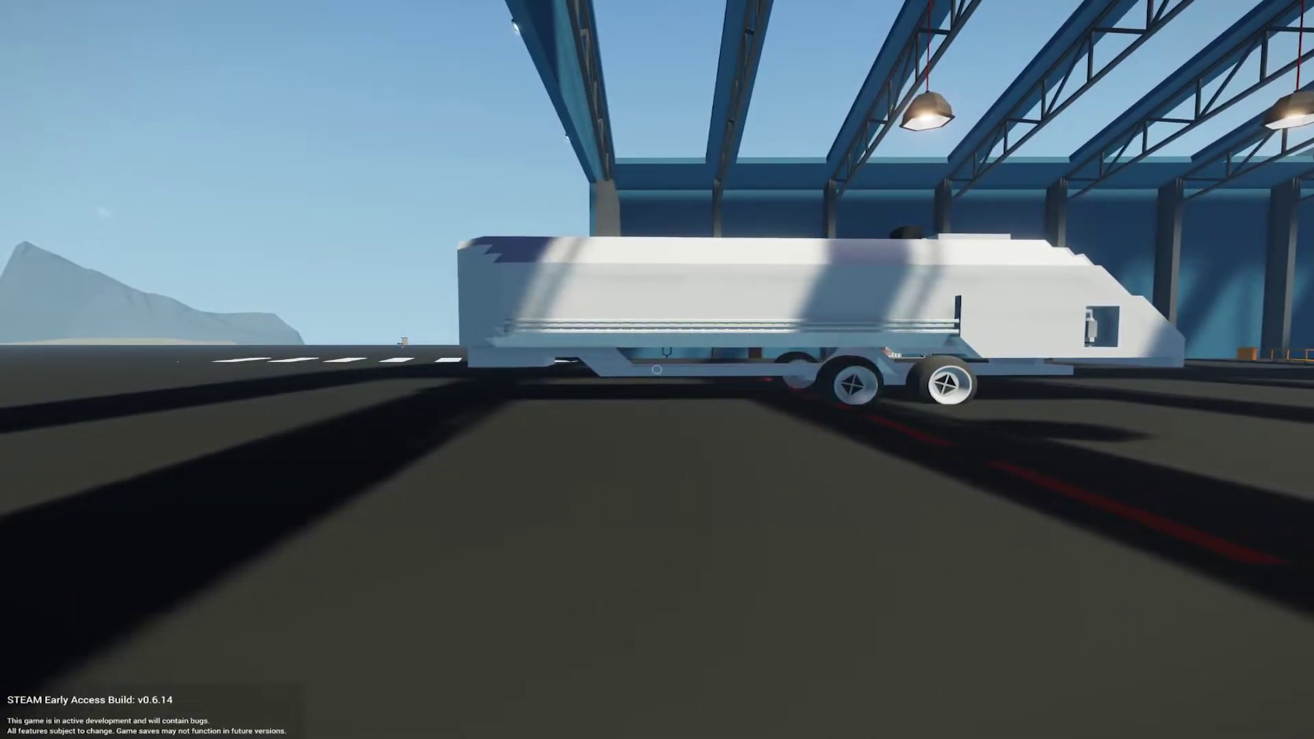
{"action": "key", "text": "w"}
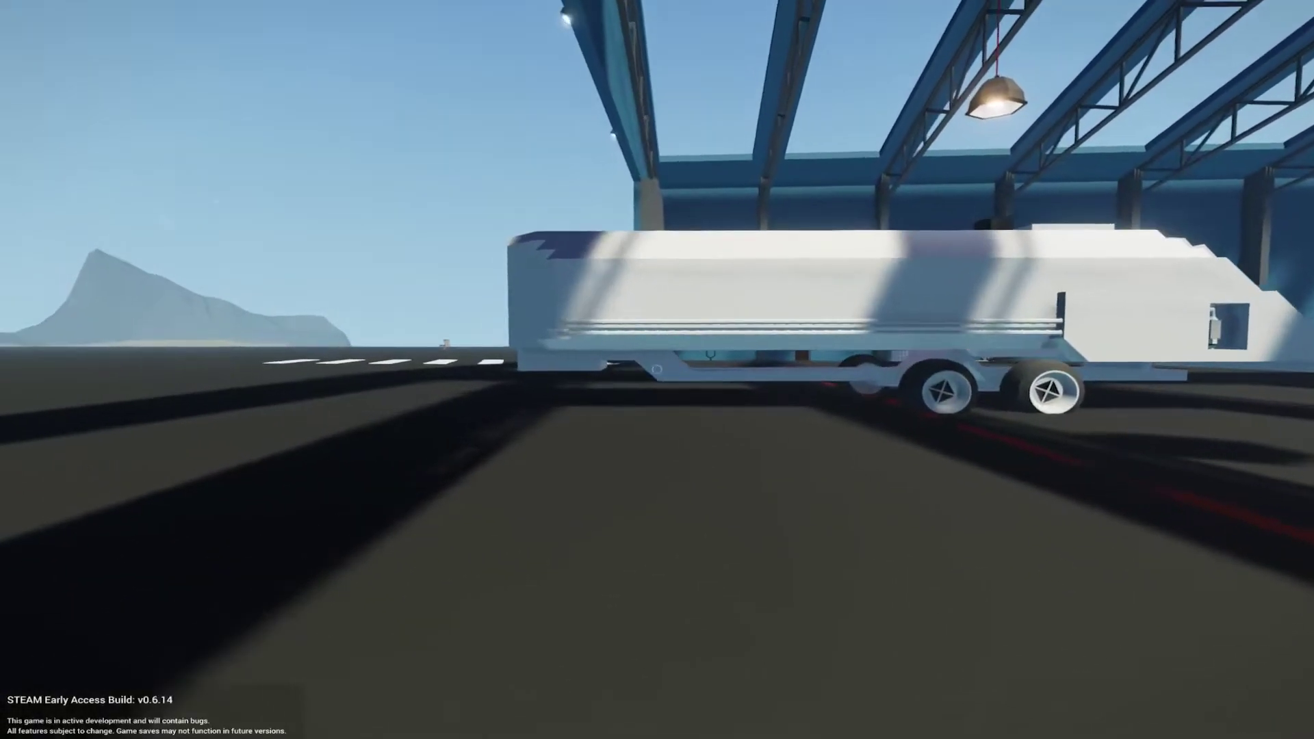
{"action": "key", "text": "w"}
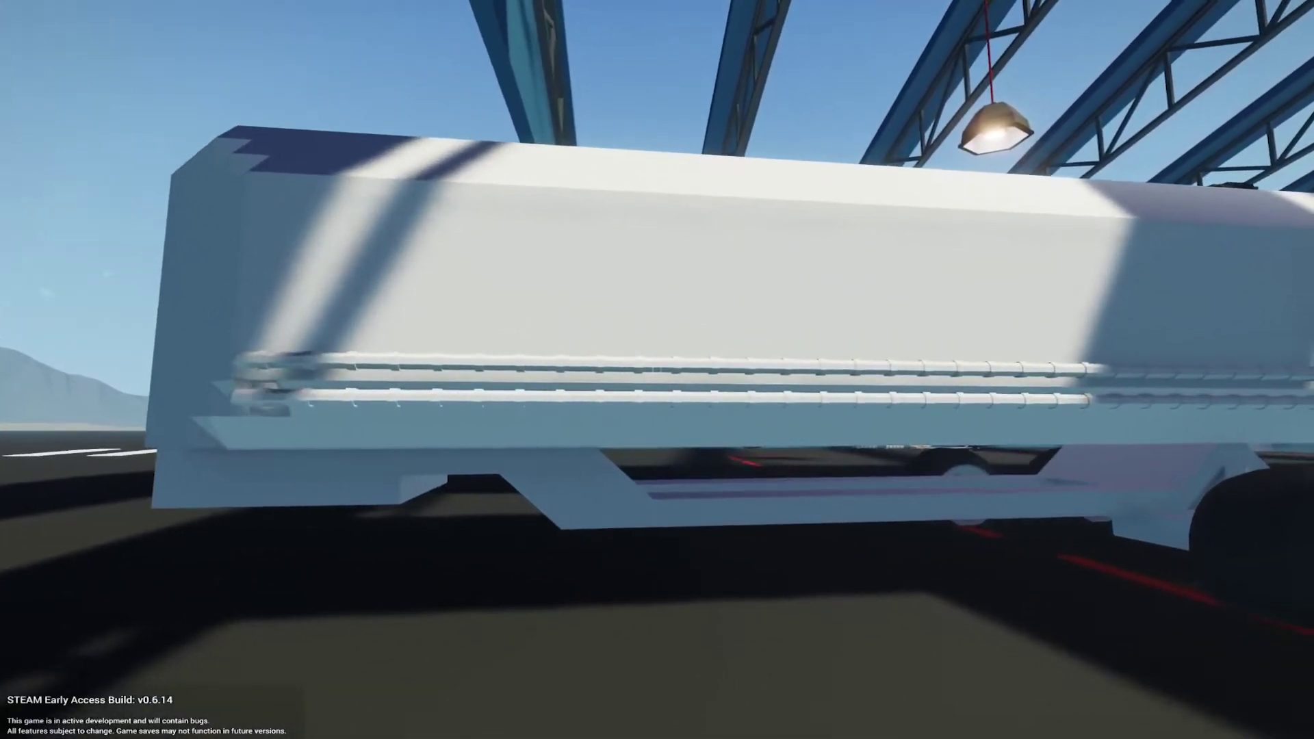
{"action": "key", "text": "a"}
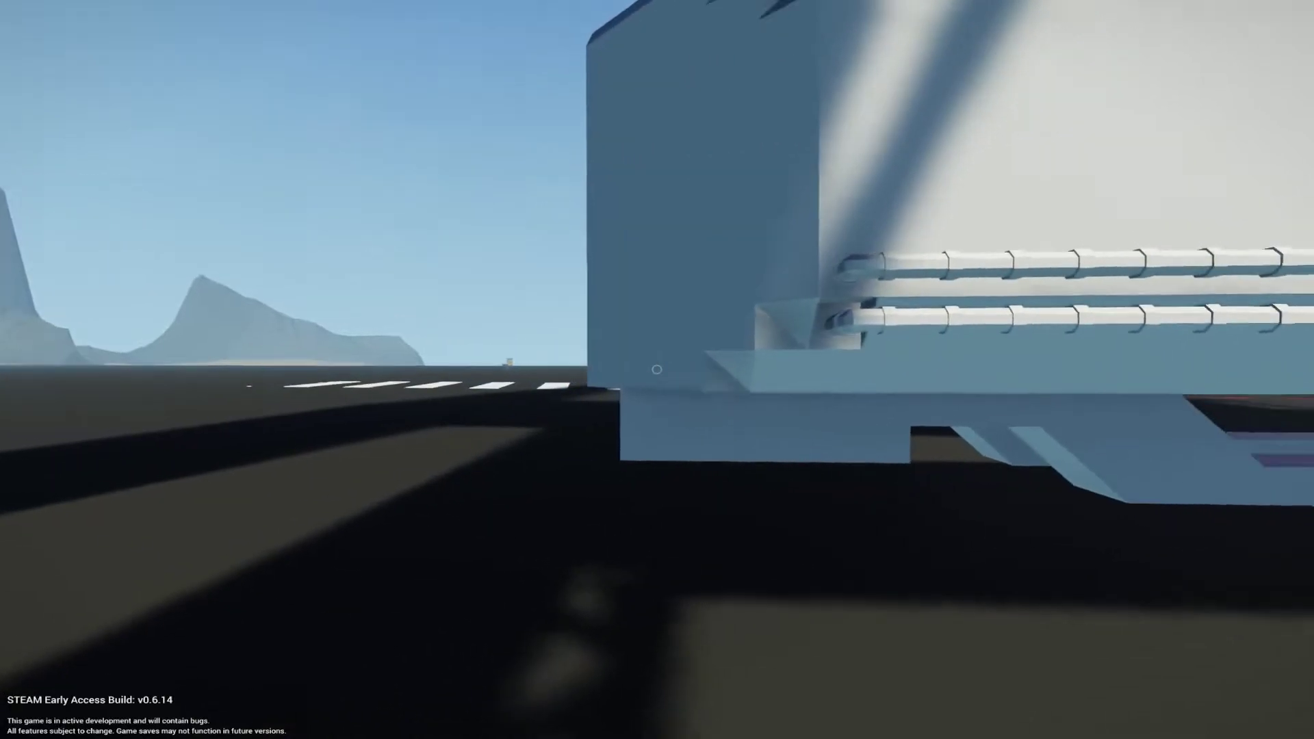
{"action": "key", "text": "w"}
{"action": "key", "text": "s"}
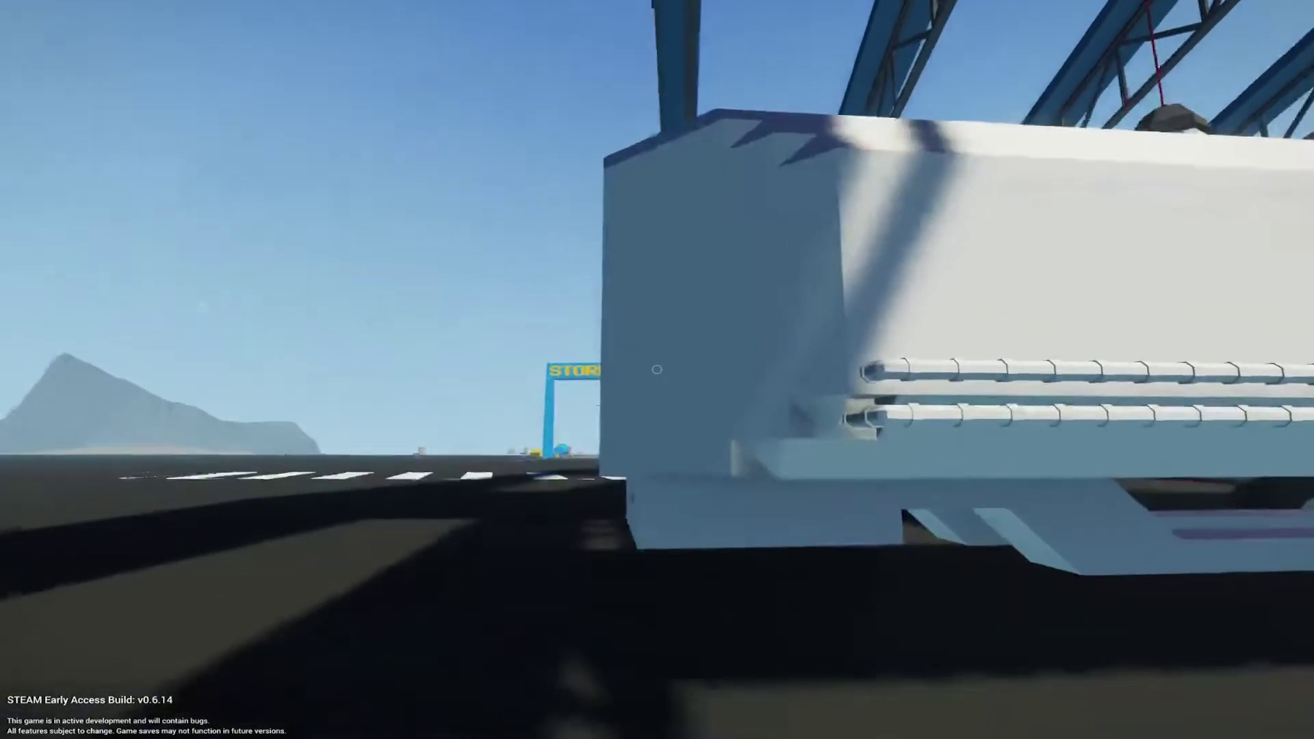
{"action": "key", "text": "s"}
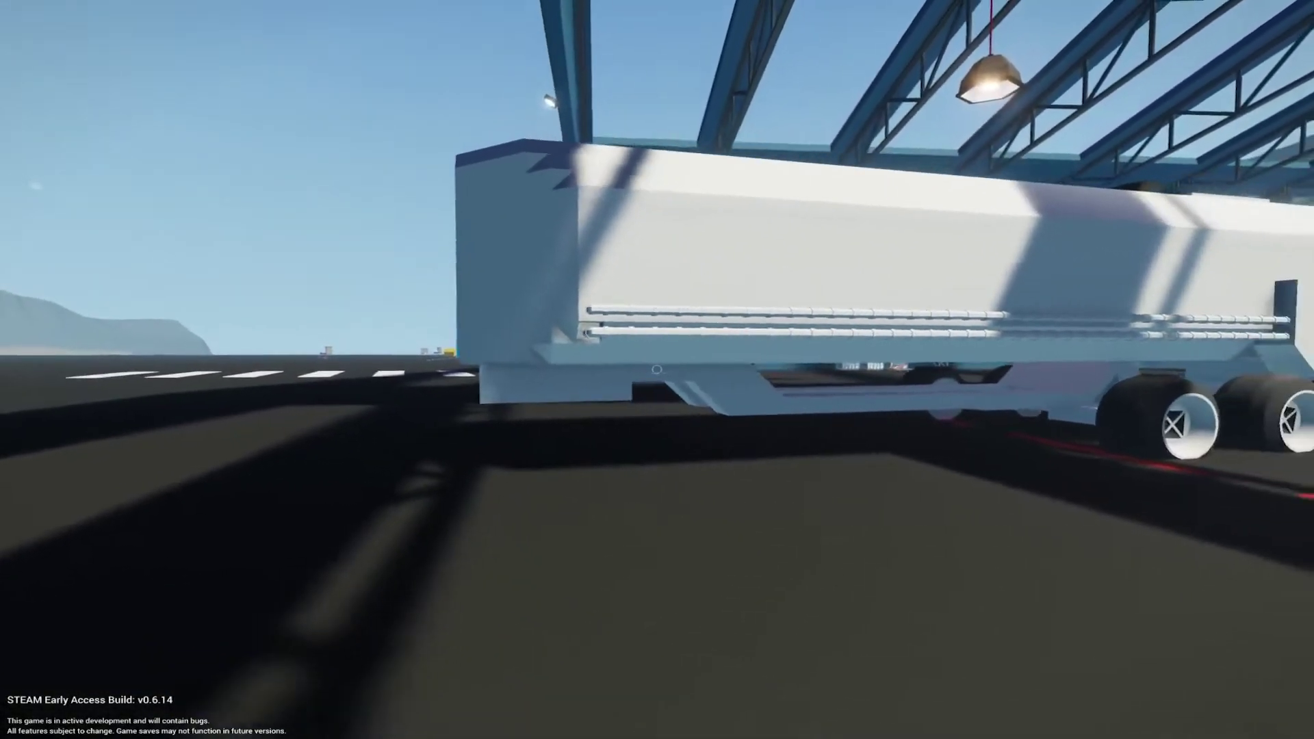
{"action": "key", "text": "a"}
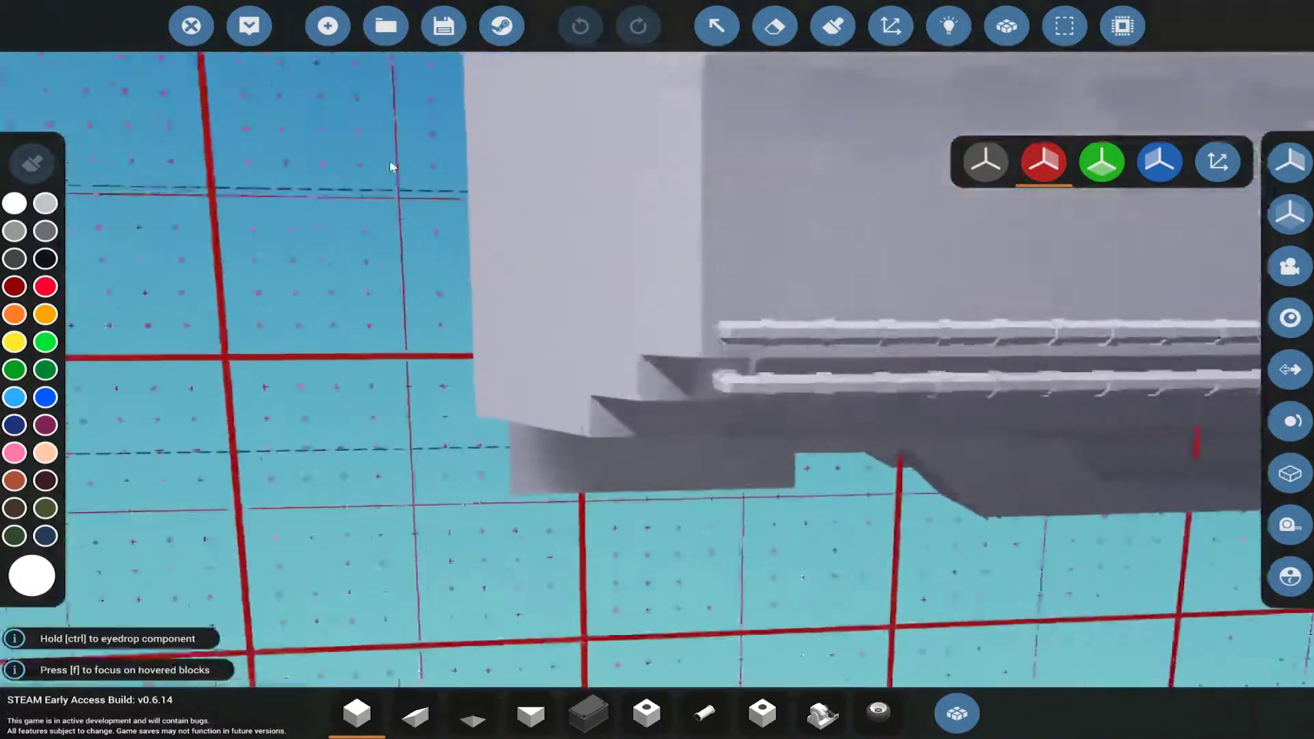
- Erase the front sections of the upper and lower side pipes with the Erase tool
{"action": "left_click", "coordinate": [777, 29]}
{"action": "scroll", "coordinate": [658, 340], "scroll_direction": "up", "scroll_amount": 3}
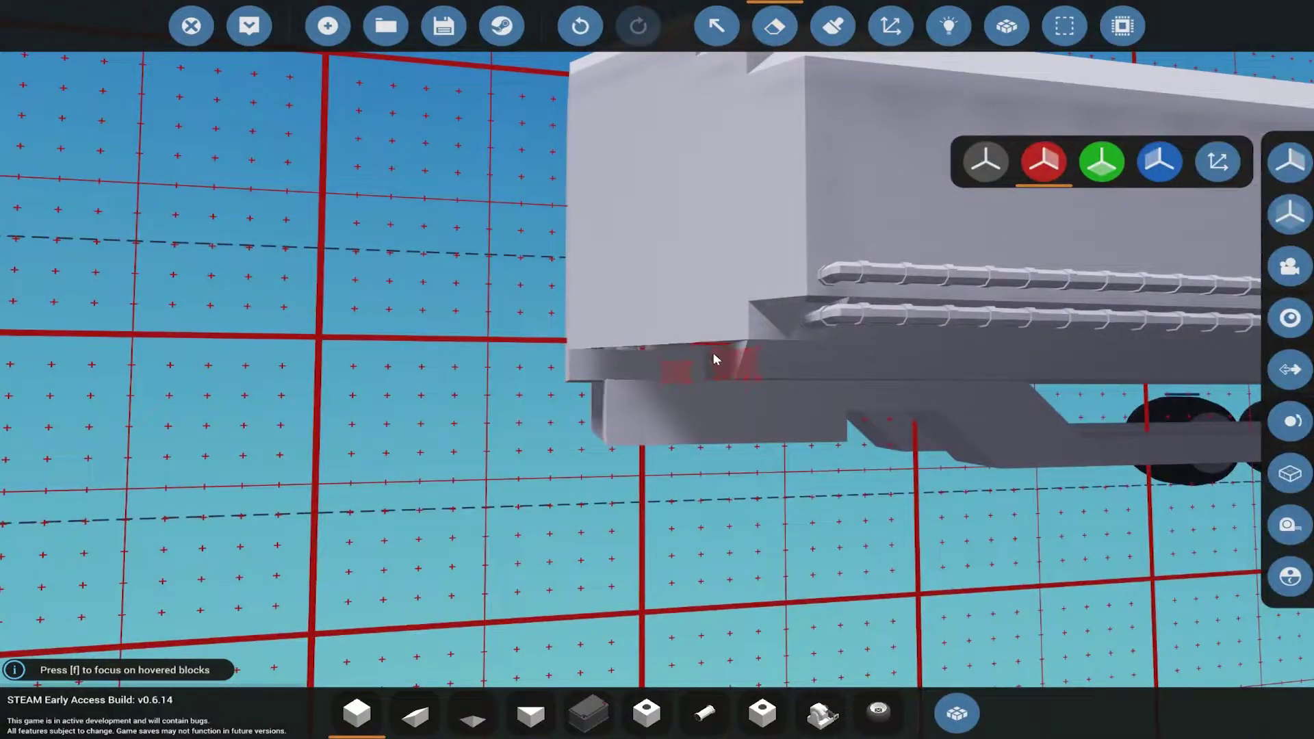
{"action": "scroll", "coordinate": [716, 360], "scroll_direction": "up", "scroll_amount": 2}
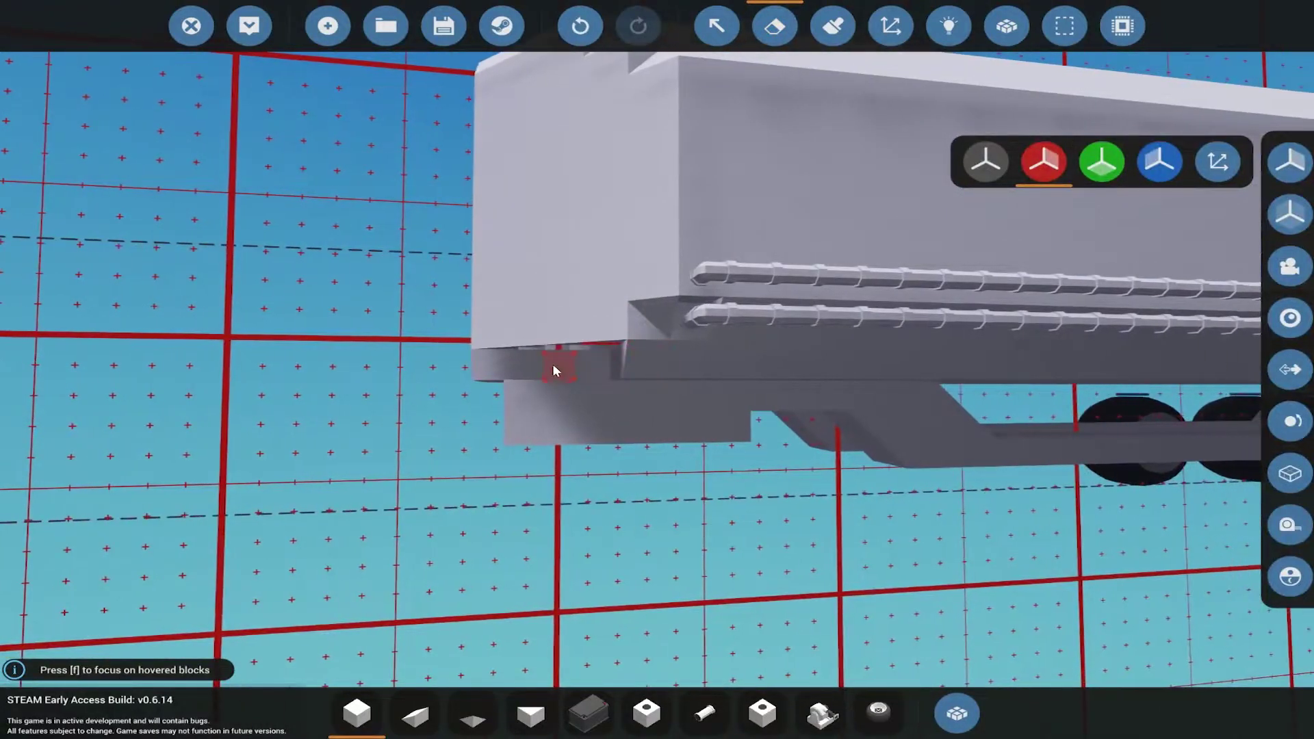
{"action": "scroll", "coordinate": [641, 356], "scroll_direction": "up", "scroll_amount": 1}
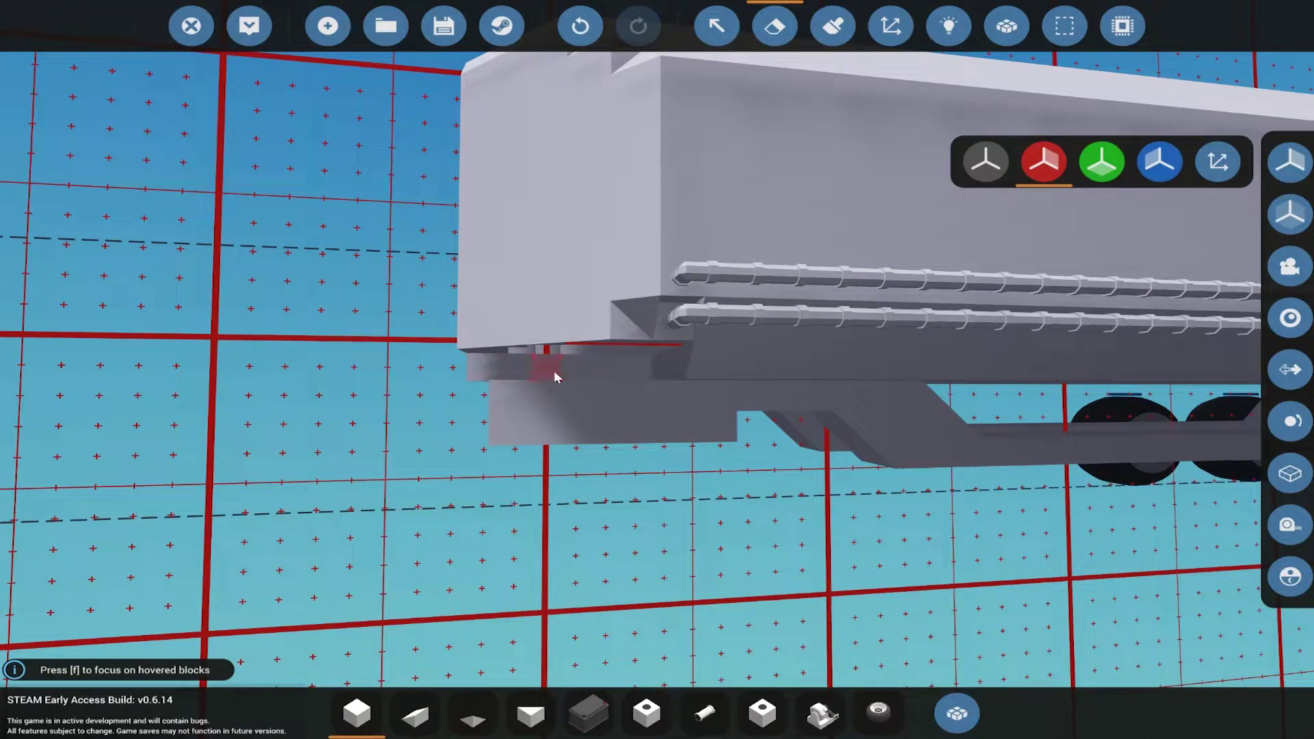
{"action": "scroll", "coordinate": [578, 370], "scroll_direction": "up", "scroll_amount": 3}
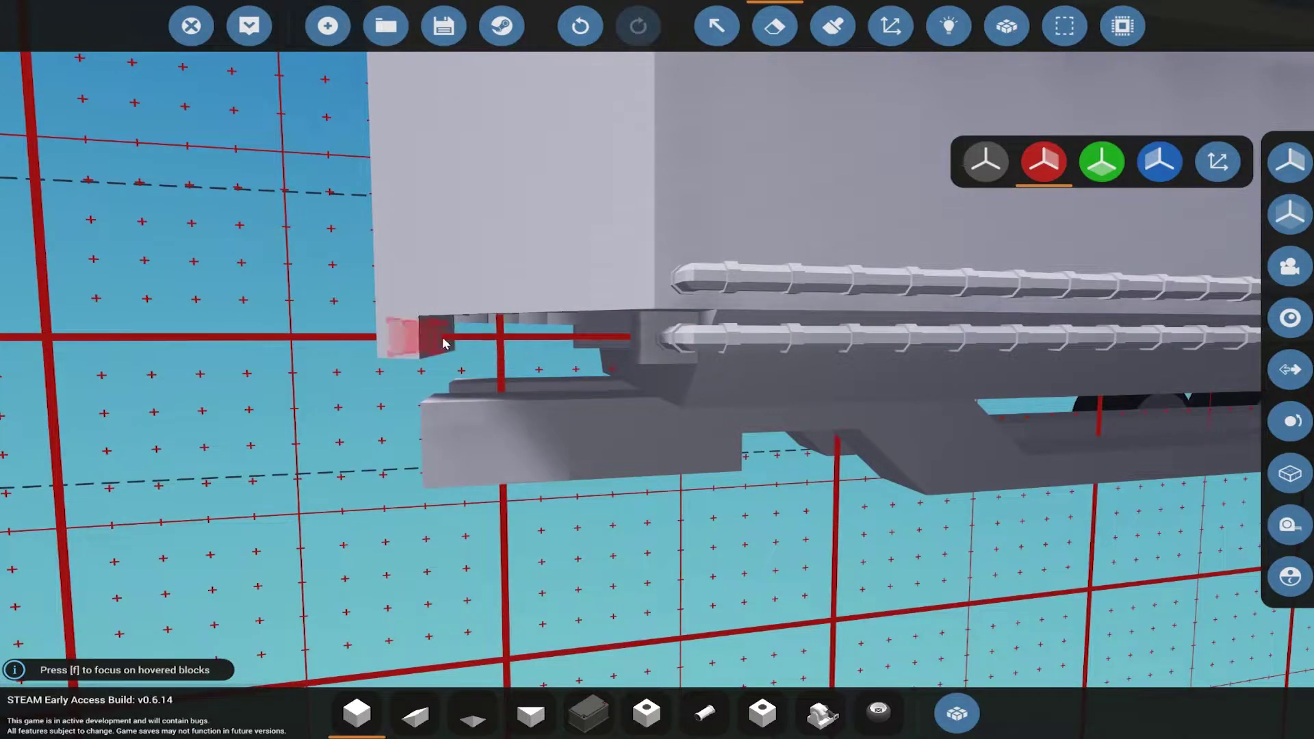
{"action": "left_click_drag", "start_coordinate": [415, 344], "coordinate": [444, 352]}
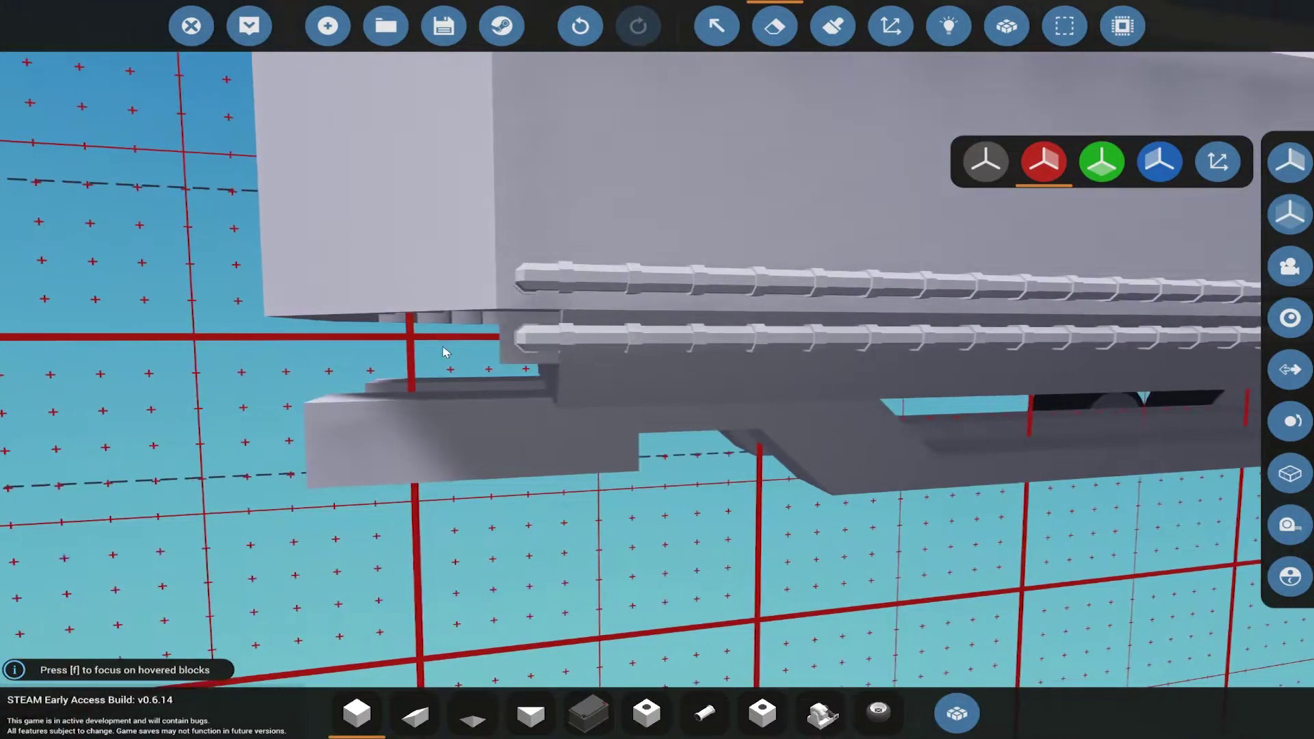
{"action": "scroll", "coordinate": [530, 346], "scroll_direction": "up", "scroll_amount": 1}
{"action": "scroll", "coordinate": [529, 345], "scroll_direction": "up", "scroll_amount": 1}
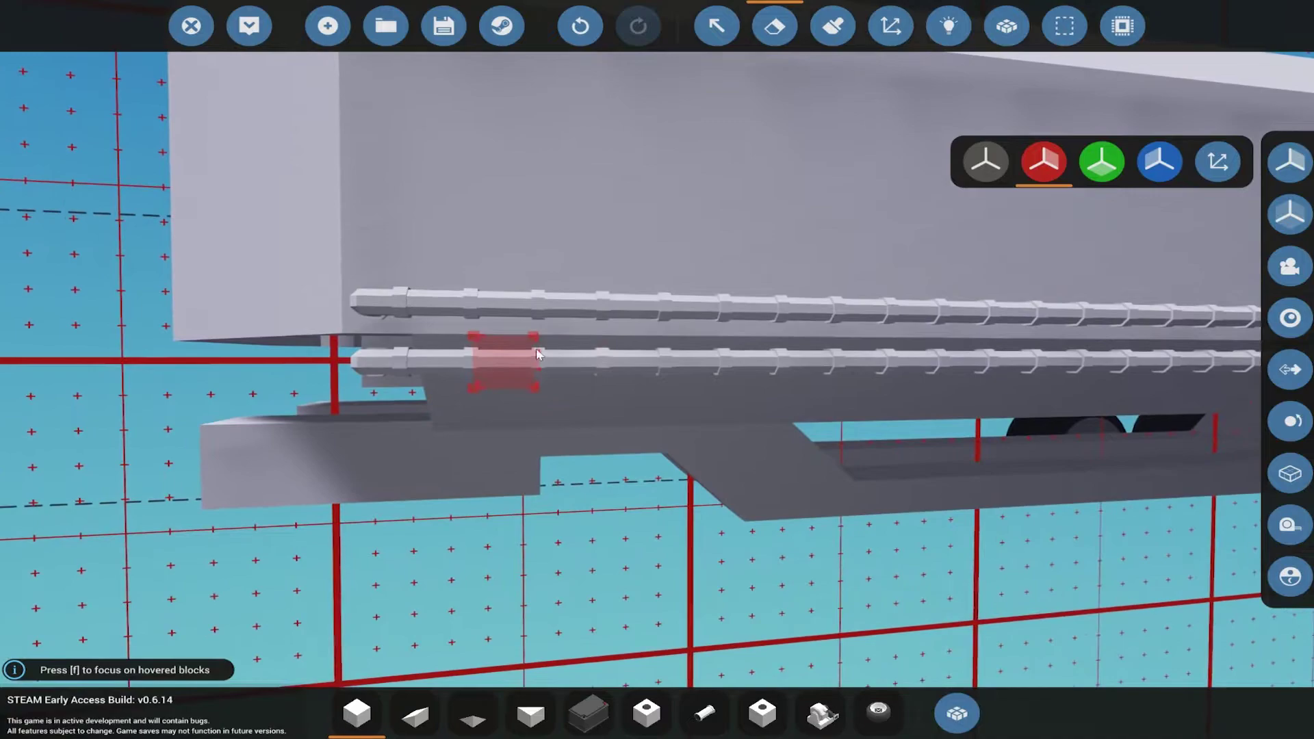
{"action": "scroll", "coordinate": [530, 345], "scroll_direction": "up", "scroll_amount": 2}
{"action": "scroll", "coordinate": [544, 339], "scroll_direction": "down", "scroll_amount": 2}
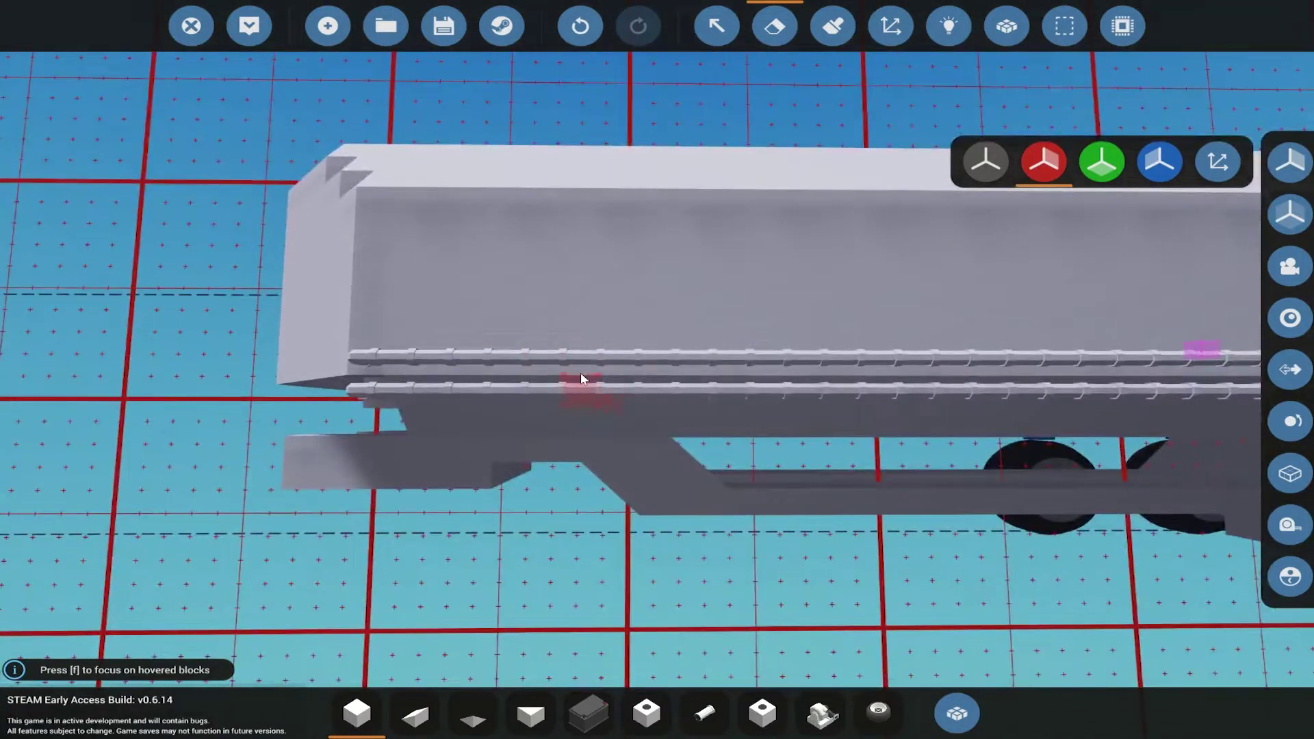
{"action": "left_click", "coordinate": [655, 355]}
{"action": "left_click", "coordinate": [643, 391]}
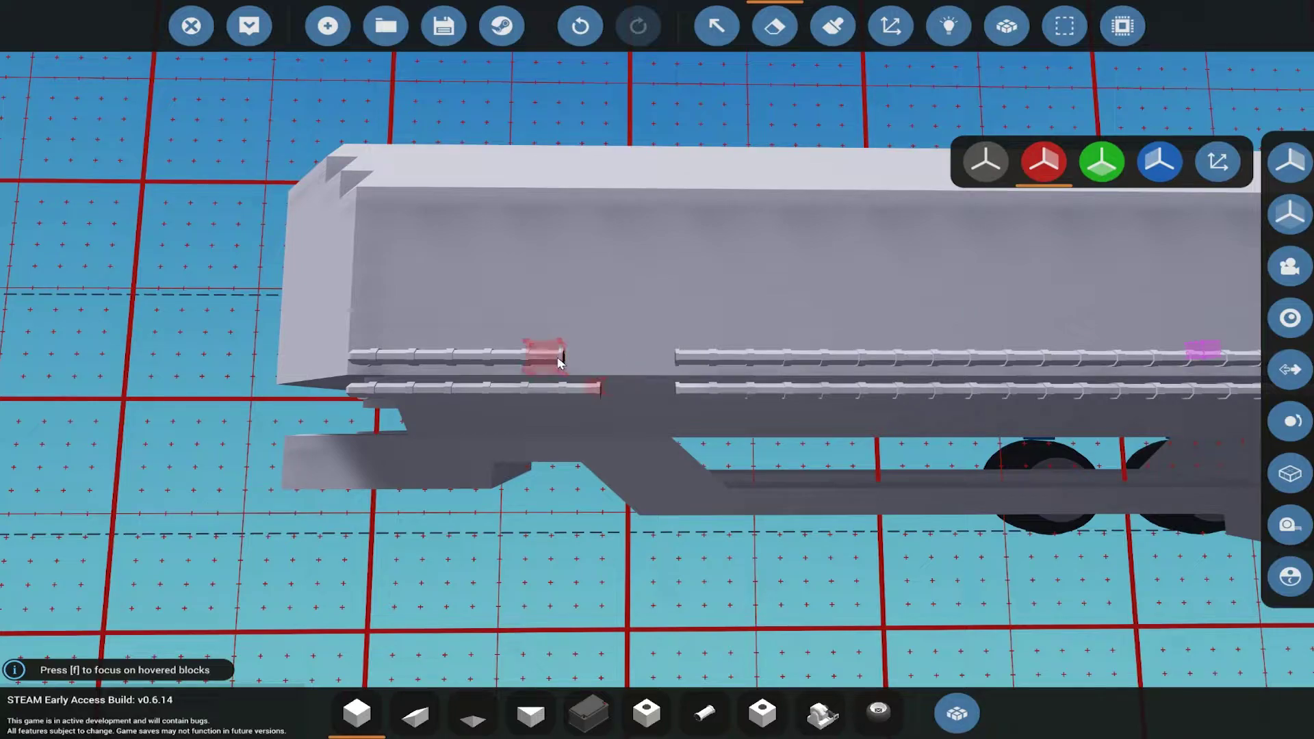
{"action": "left_click_drag", "start_coordinate": [560, 360], "coordinate": [351, 357]}
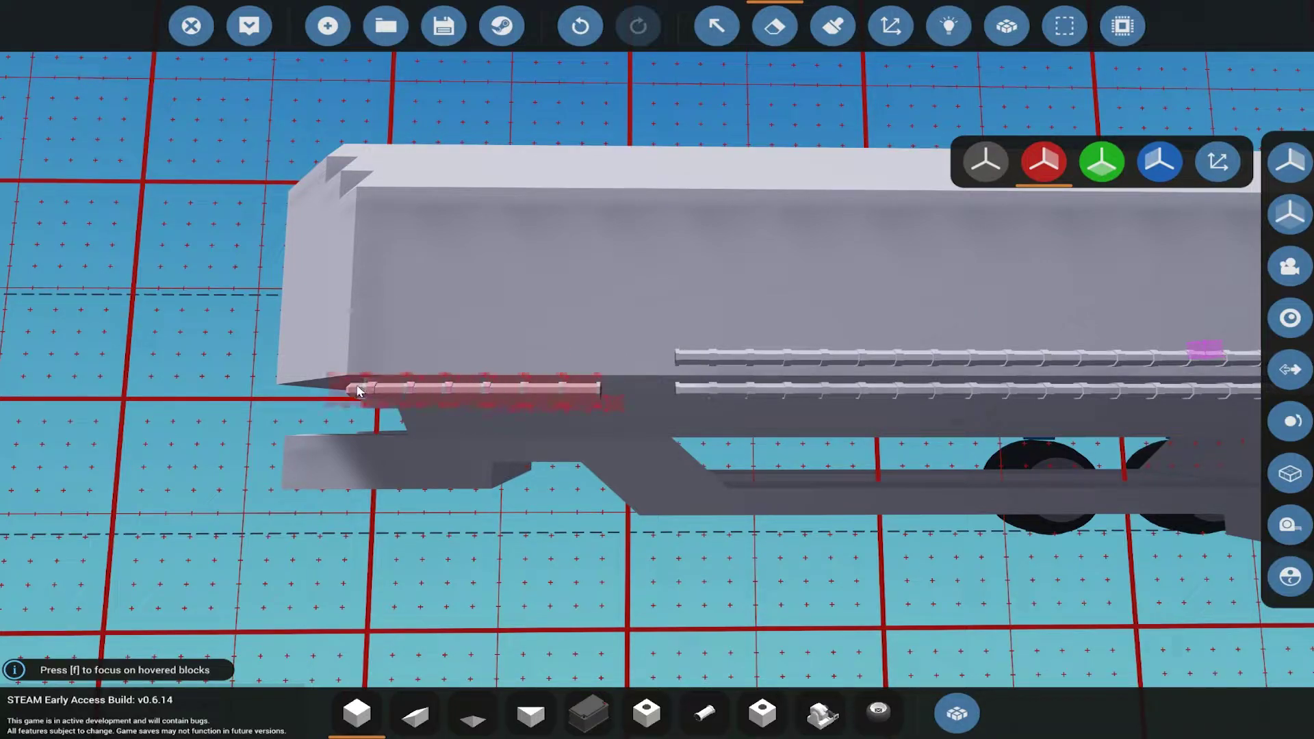
{"action": "scroll", "coordinate": [560, 469], "scroll_direction": "up", "scroll_amount": 2}
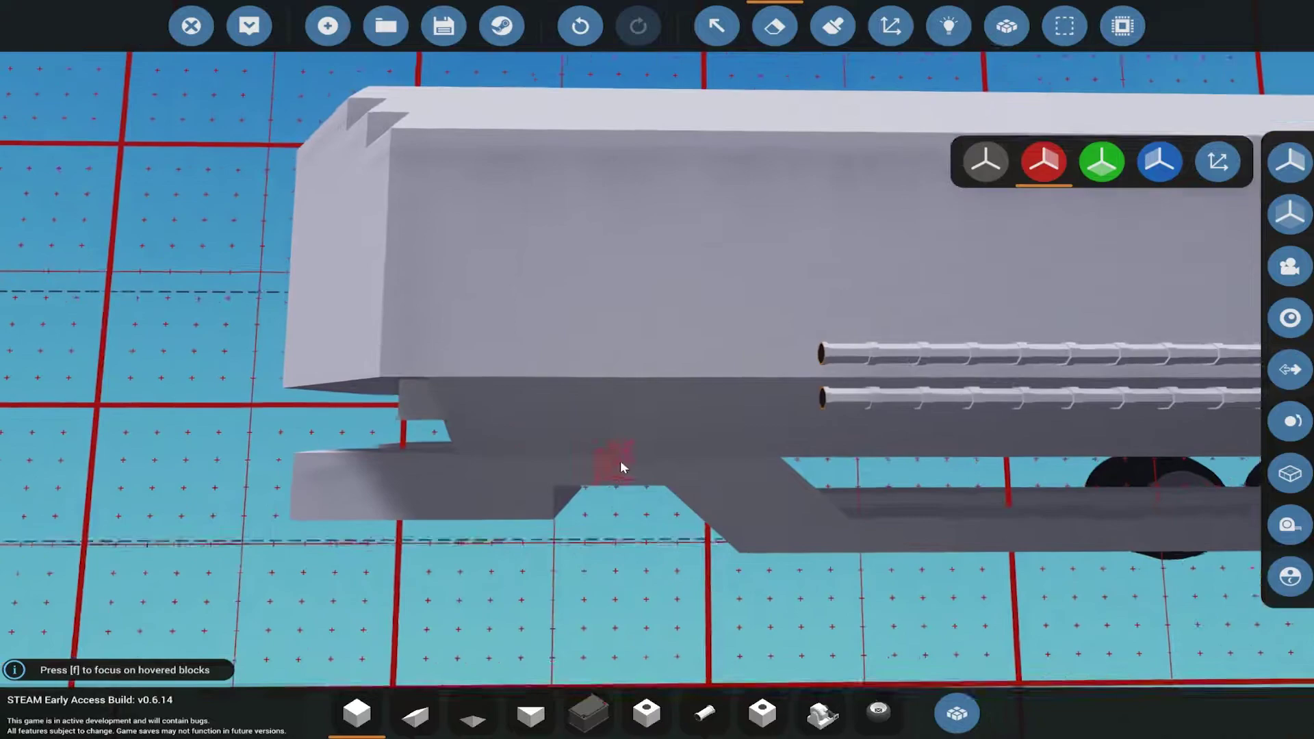
{"action": "scroll", "coordinate": [621, 461], "scroll_direction": "up", "scroll_amount": 2}
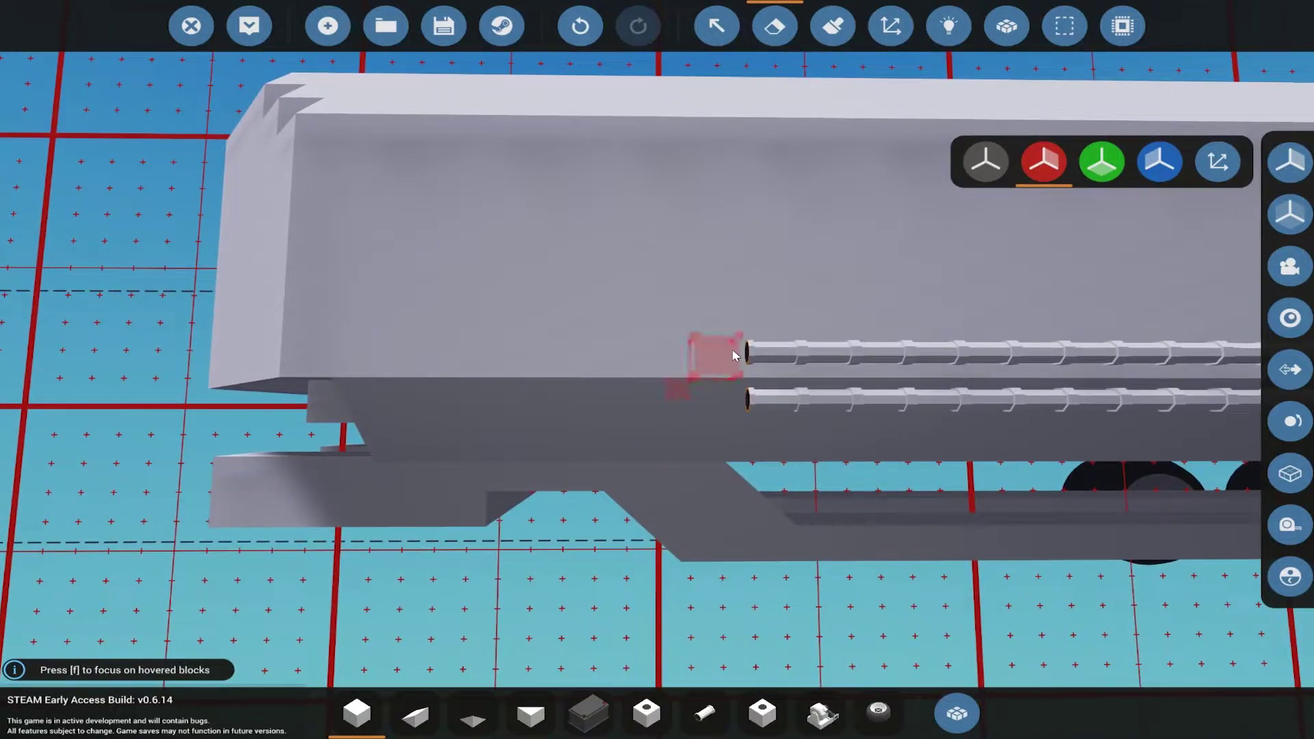
- Add the Pipe Angle component to the hotbar from the inventory
{"action": "left_click", "coordinate": [956, 712]}
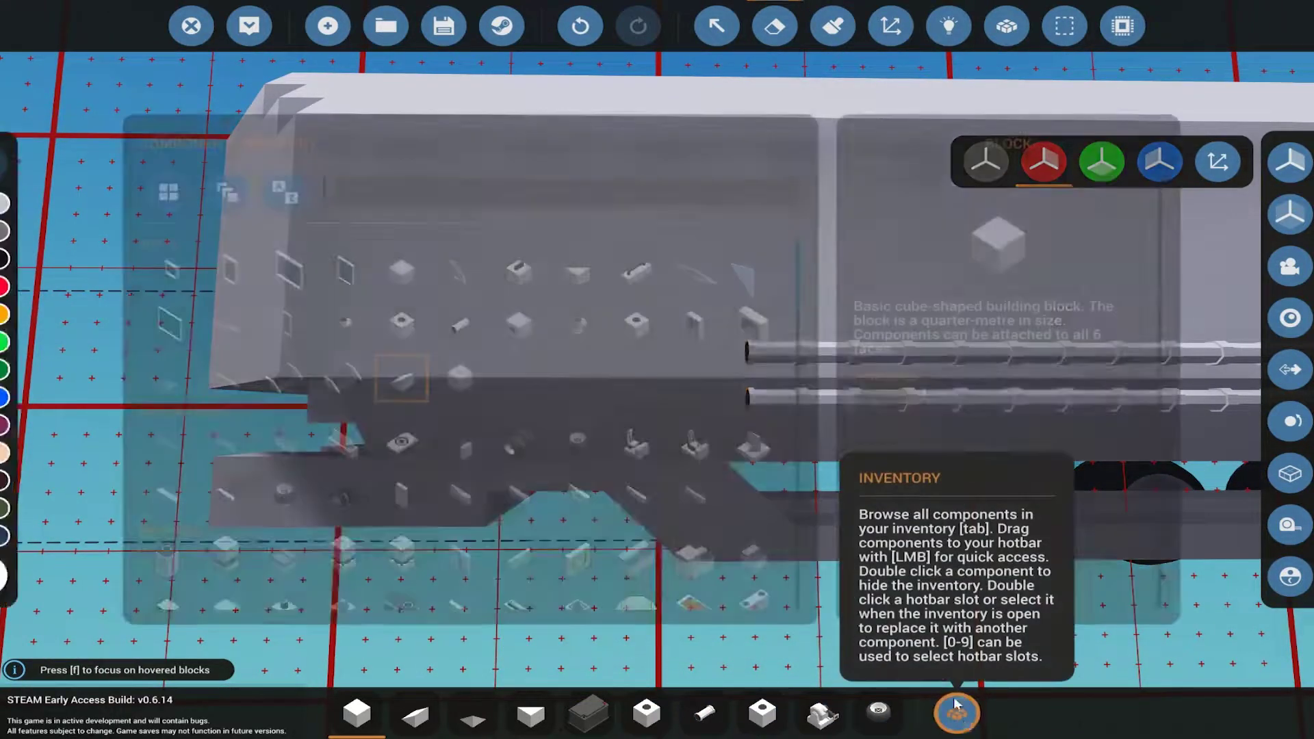
{"action": "left_click", "coordinate": [345, 326]}
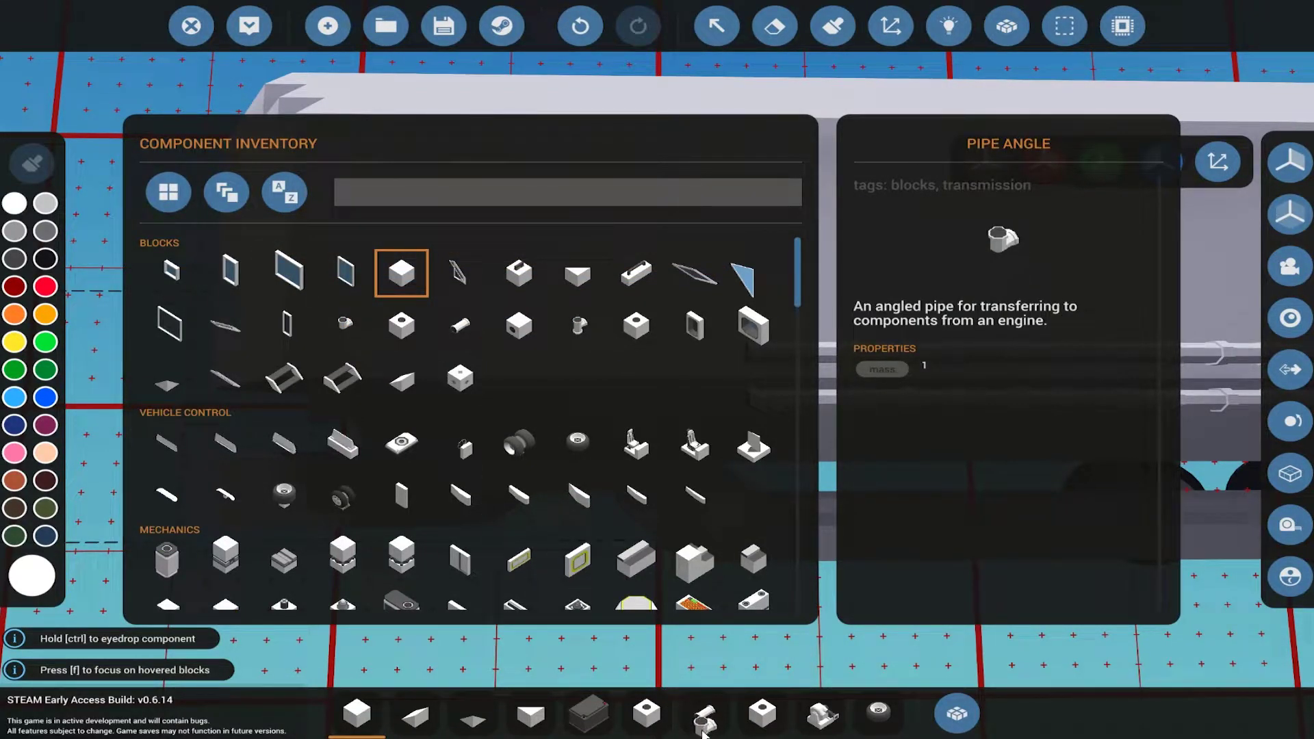
{"action": "left_click", "coordinate": [653, 716]}
{"action": "left_click", "coordinate": [956, 713]}
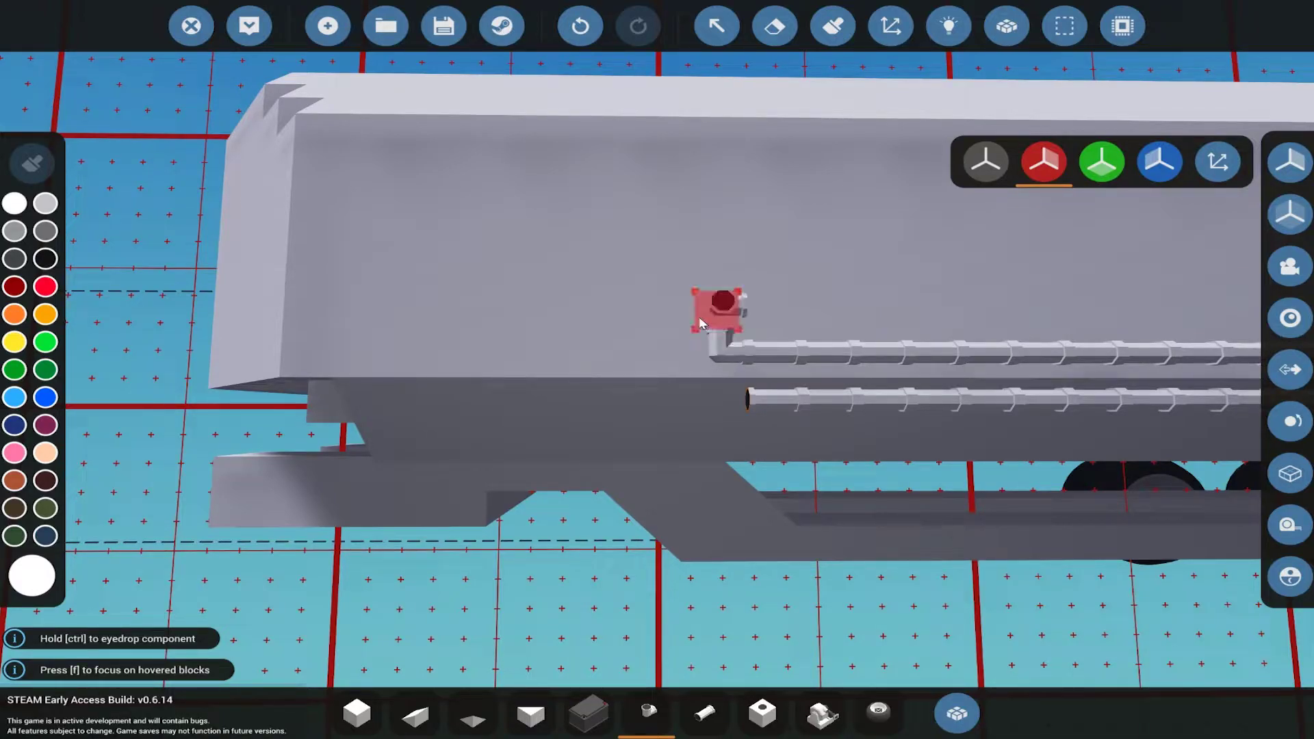
{"action": "scroll", "coordinate": [701, 325], "scroll_direction": "up", "scroll_amount": 3}
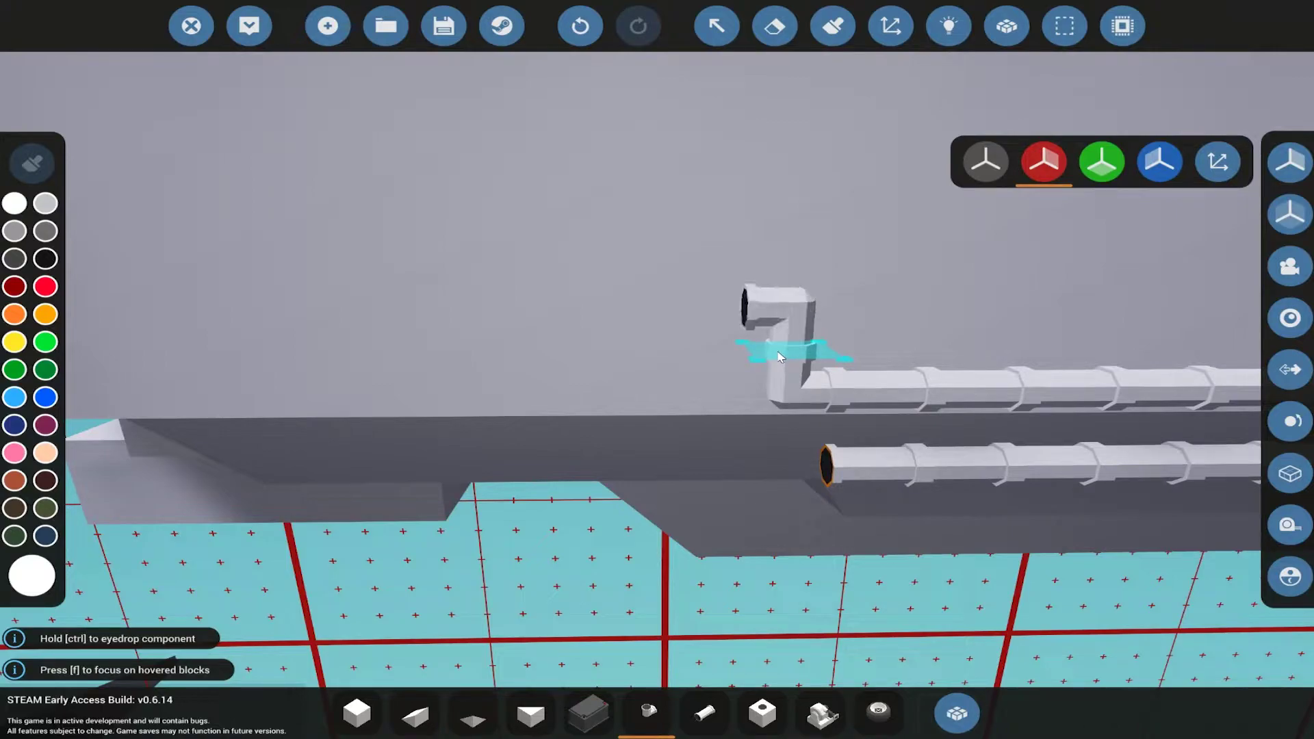
- Remove the leftmost pipe segment and place angled and straight pipes to jog both side pipes forward
{"action": "key", "text": "7"}
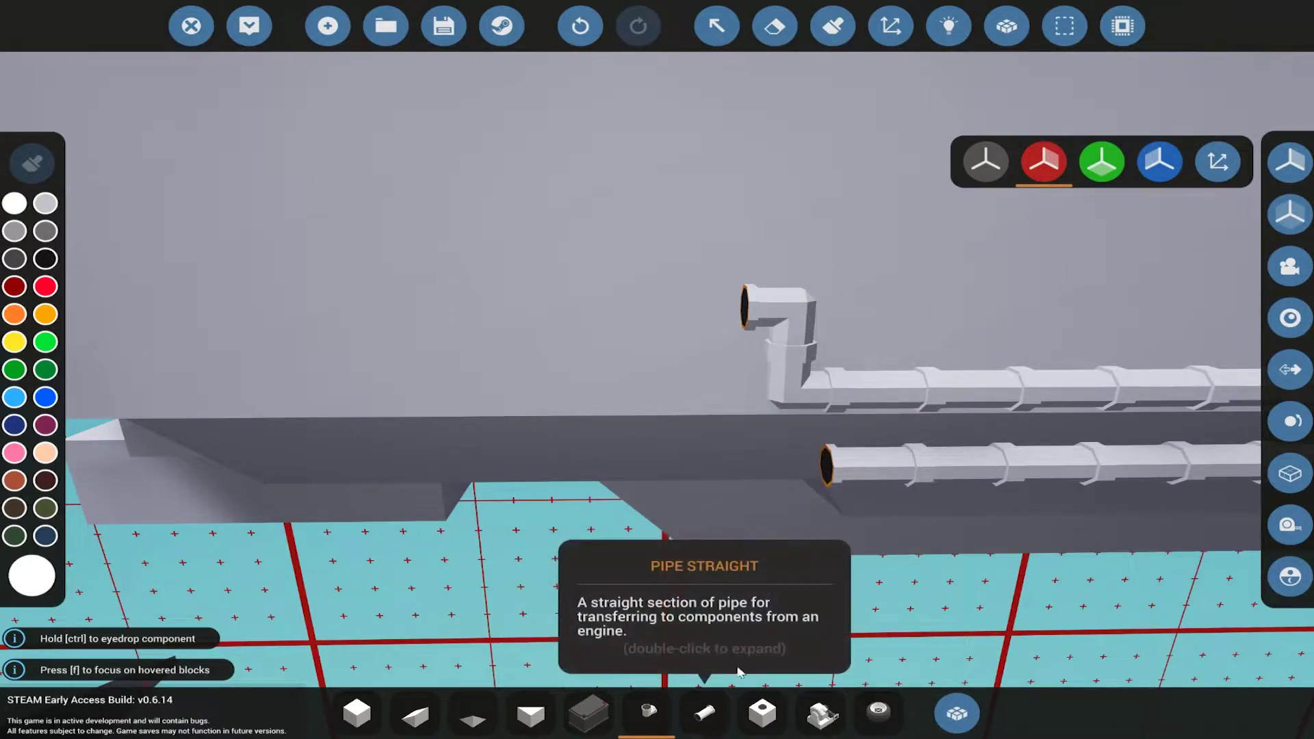
{"action": "key", "text": "6"}
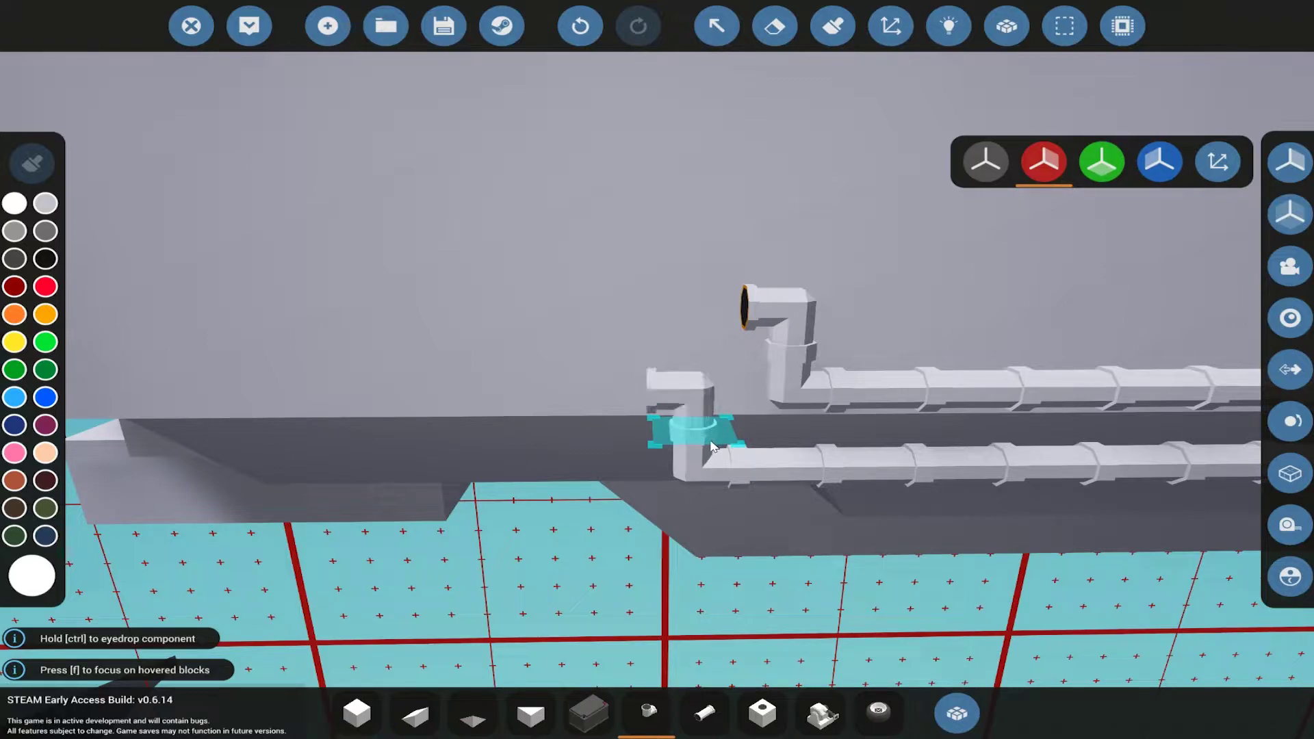
{"action": "left_click", "coordinate": [704, 711]}
{"action": "scroll", "coordinate": [719, 411], "scroll_direction": "up", "scroll_amount": 3}
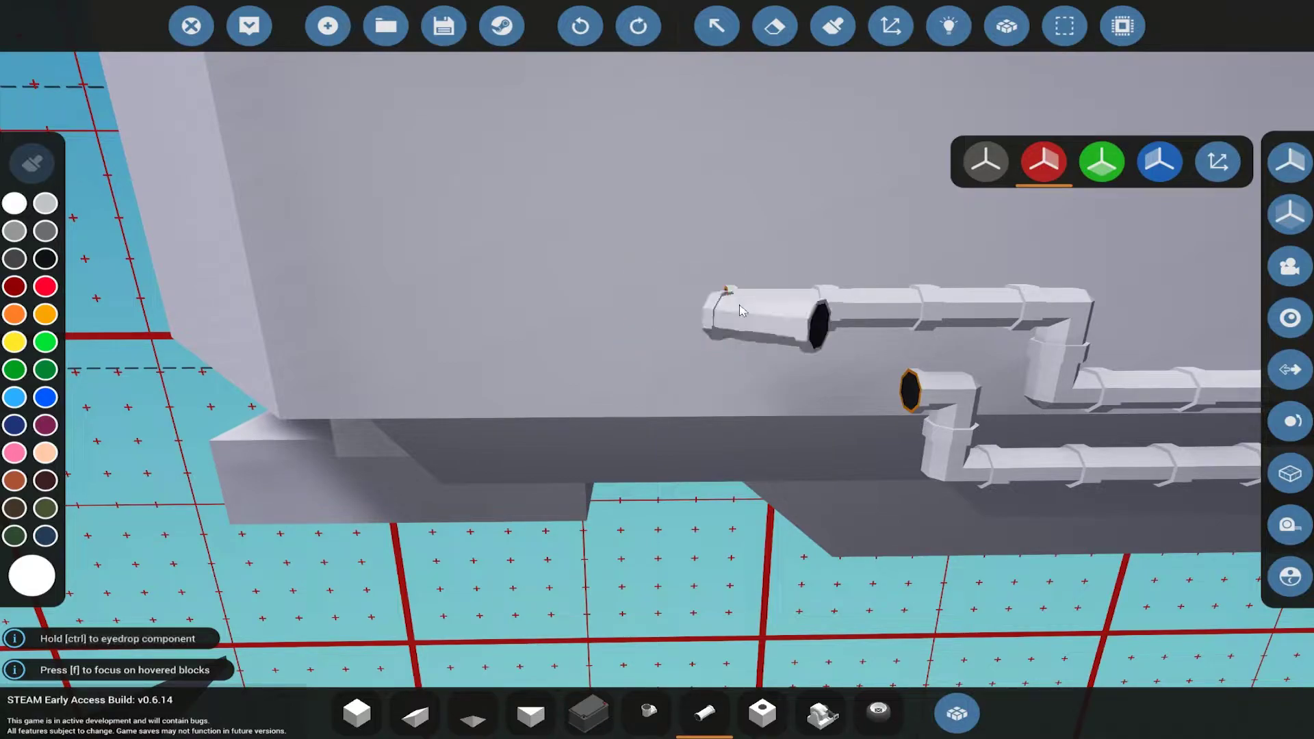
{"action": "left_click", "coordinate": [742, 310]}
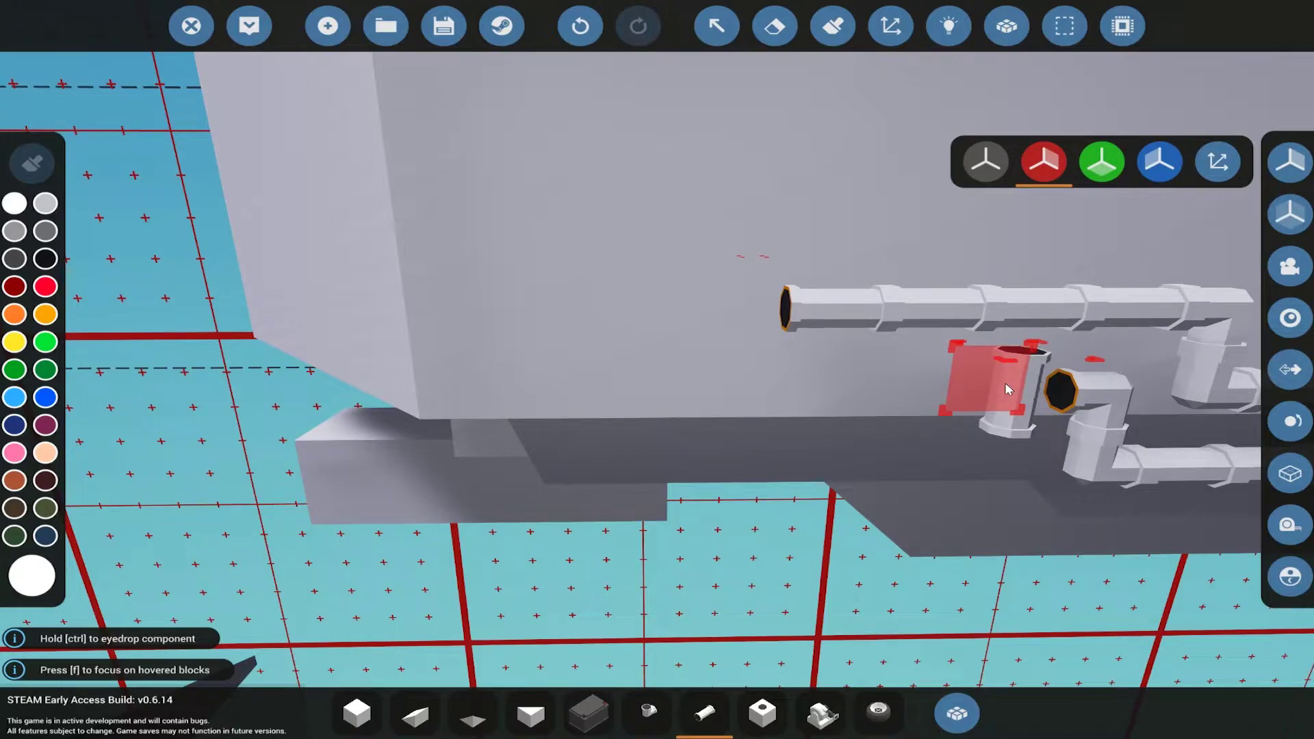
{"action": "left_click", "coordinate": [1008, 388]}
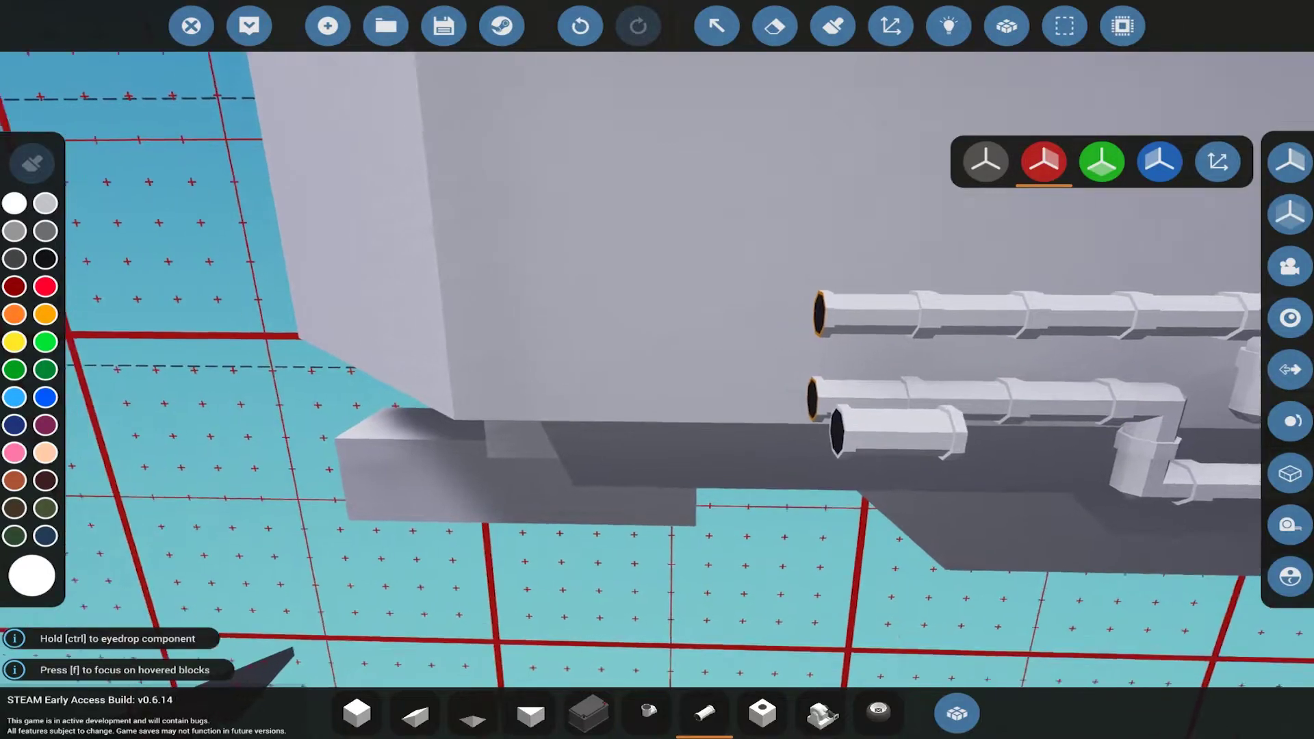
{"action": "scroll", "coordinate": [879, 398], "scroll_direction": "down", "scroll_amount": 2}
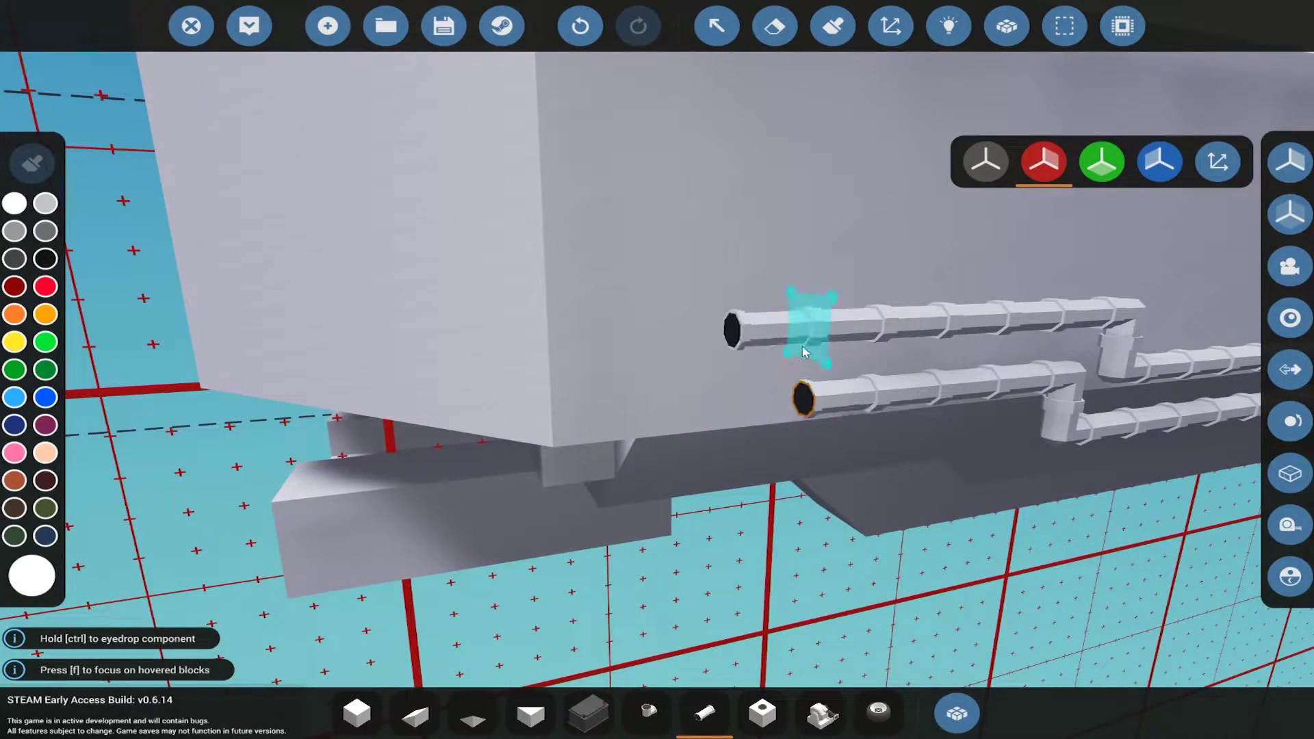
{"action": "left_click_drag", "start_coordinate": [822, 390], "coordinate": [774, 389]}
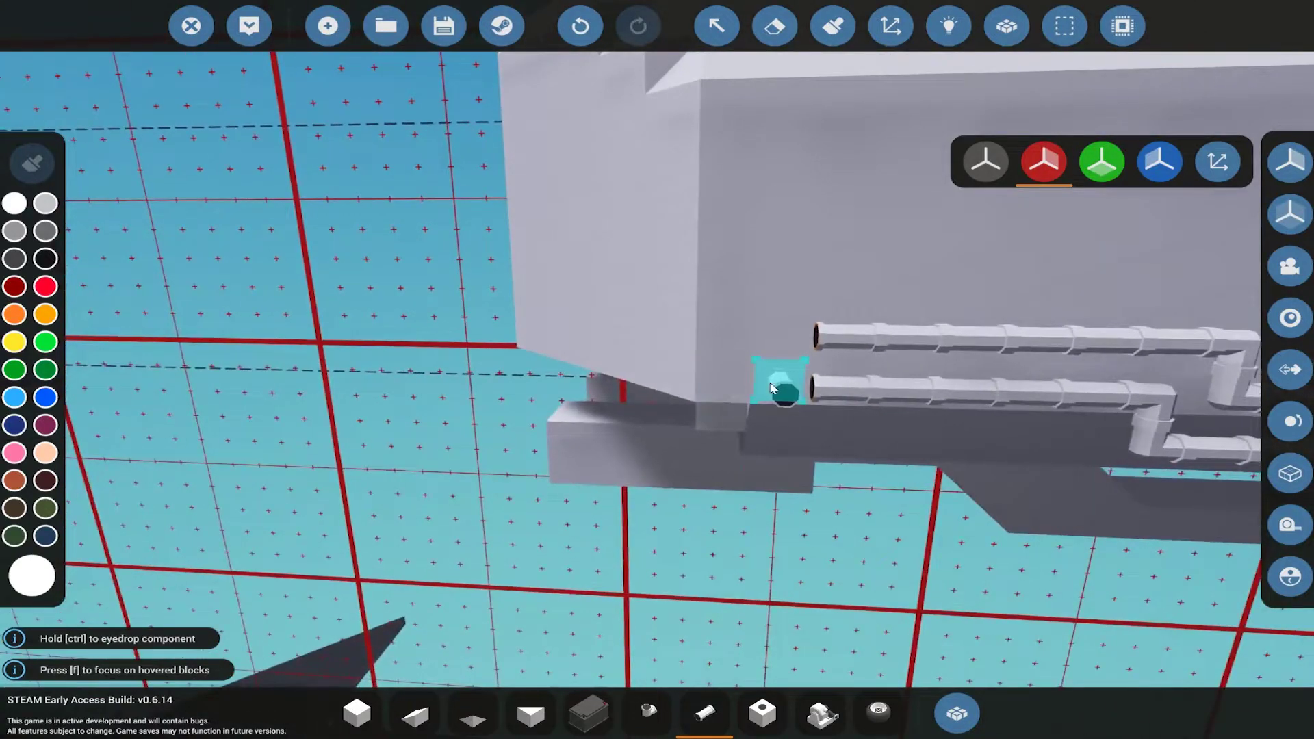
{"action": "left_click", "coordinate": [647, 711]}
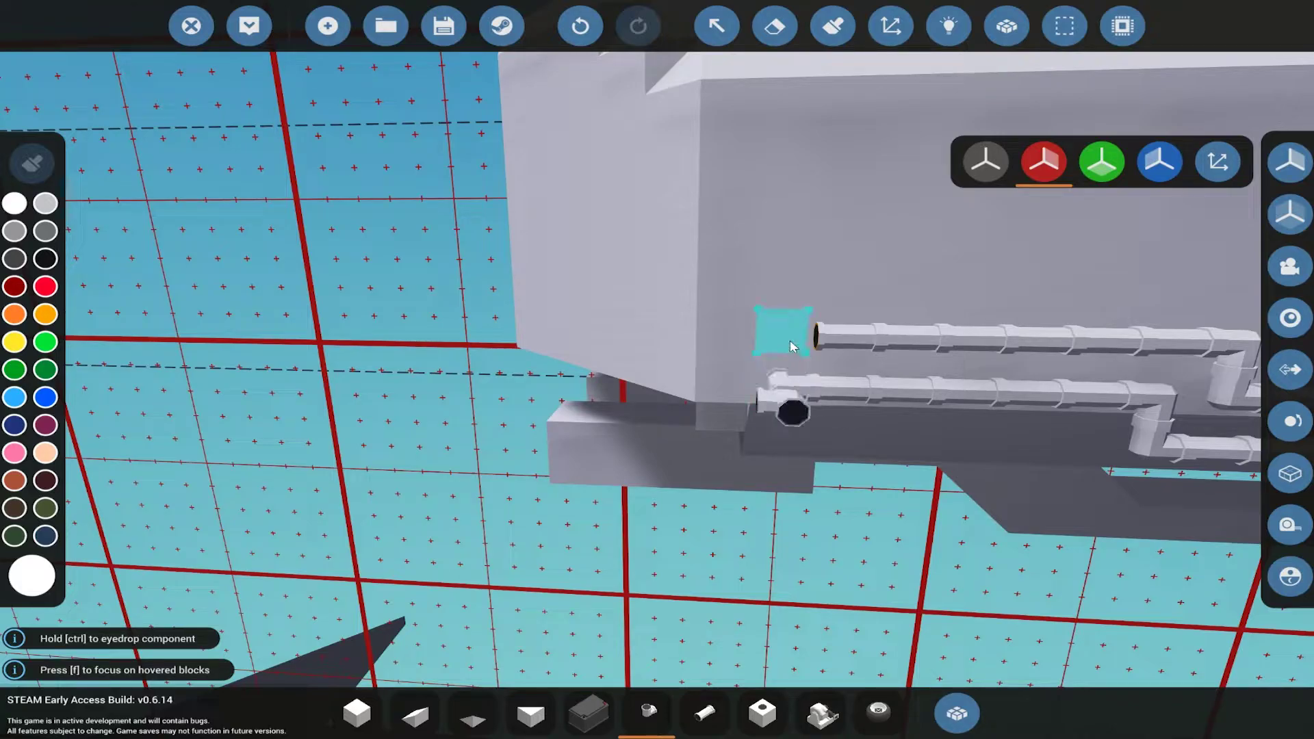
{"action": "mouse_move", "coordinate": [789, 340]}
{"action": "left_mouse_down"}
{"action": "mouse_move", "coordinate": [658, 411]}
{"action": "mouse_move", "coordinate": [908, 448]}
{"action": "left_mouse_up"}
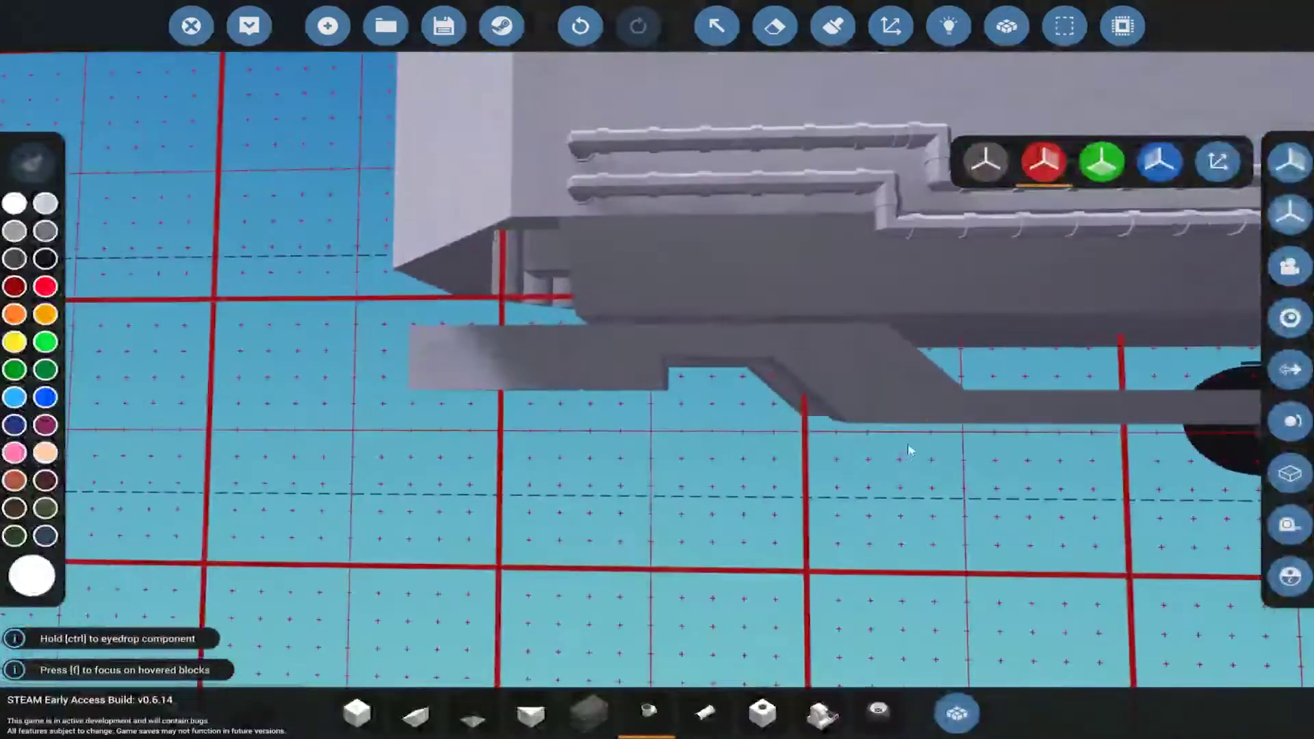
- Erase three rows of blocks along the trailer's front underside
{"action": "left_click", "coordinate": [776, 26]}
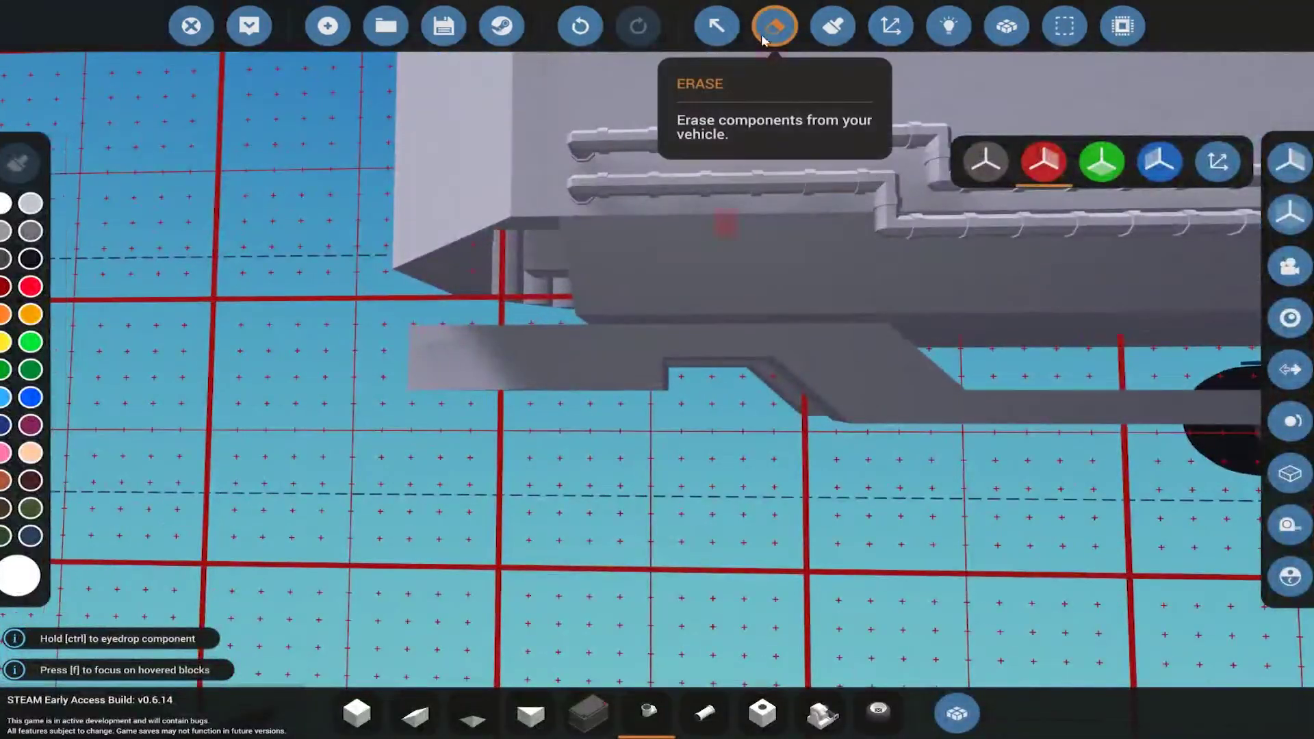
{"action": "left_click", "coordinate": [823, 245]}
{"action": "left_click_drag", "start_coordinate": [589, 299], "coordinate": [809, 369]}
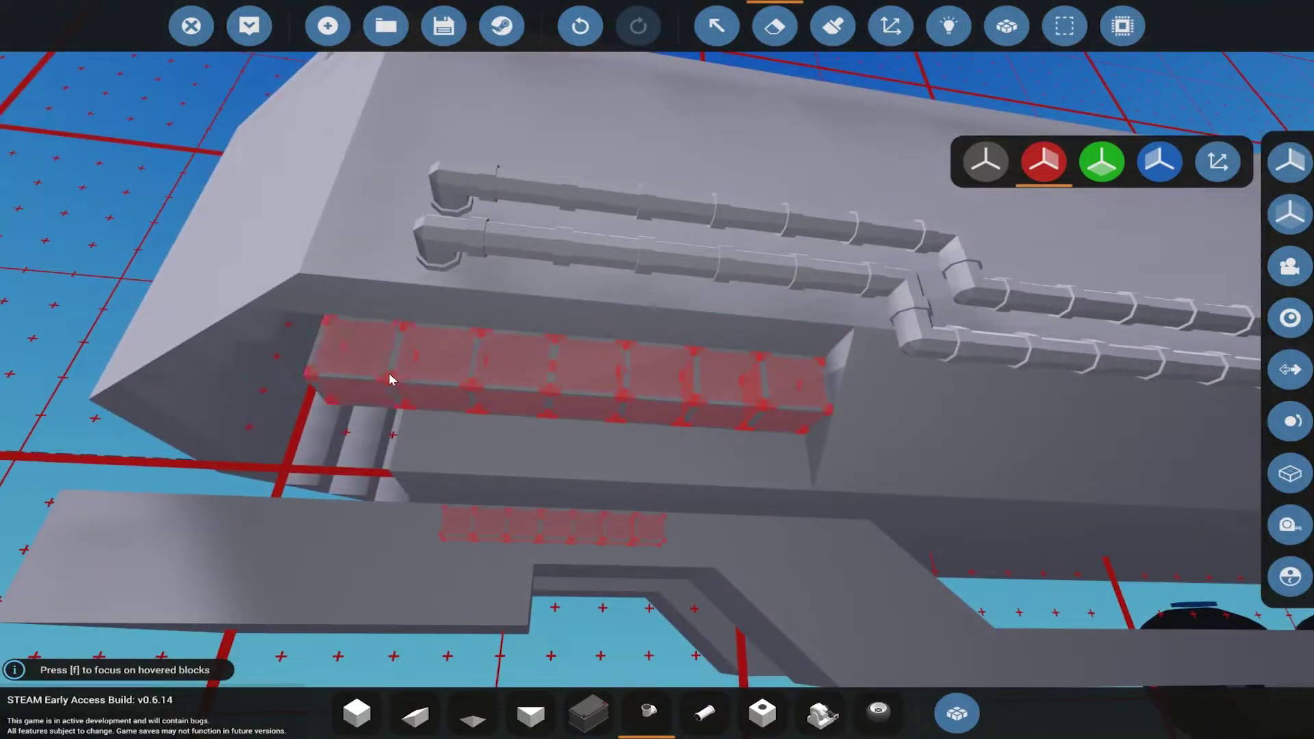
{"action": "left_click", "coordinate": [390, 380]}
{"action": "left_click", "coordinate": [474, 480]}
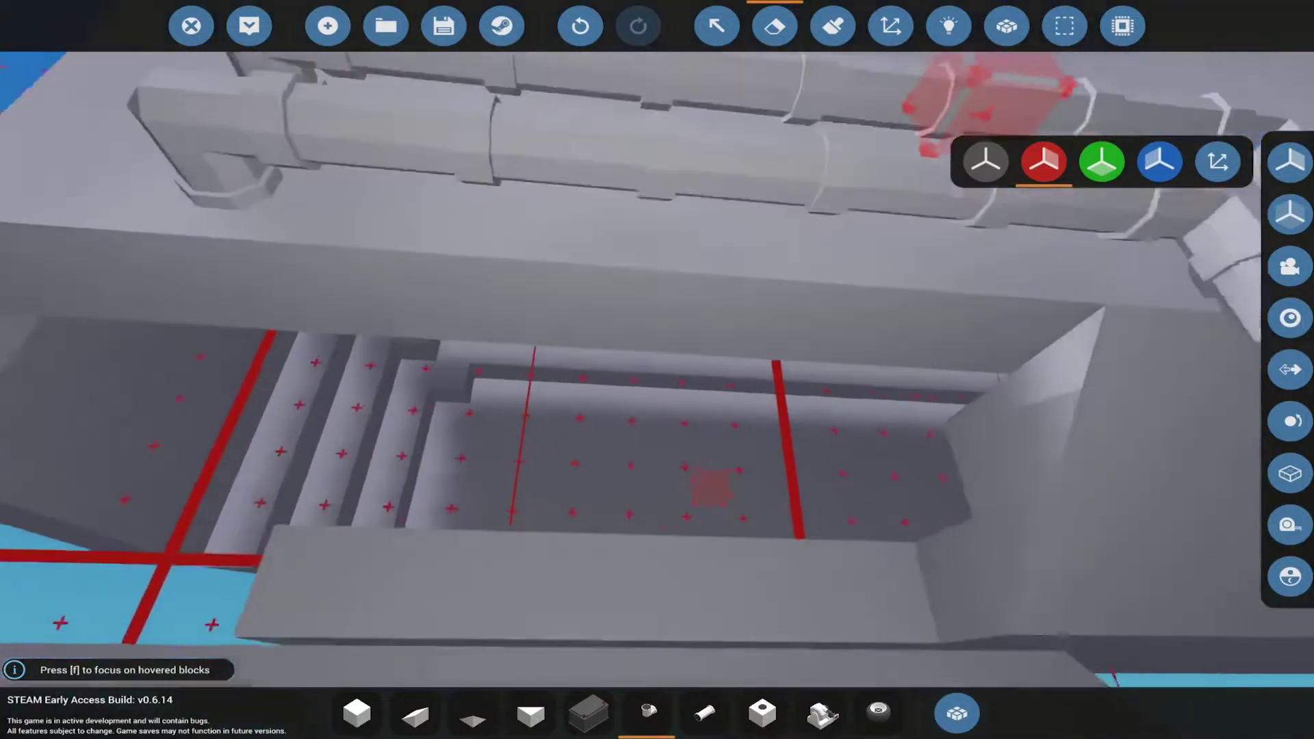
{"action": "left_click_drag", "start_coordinate": [636, 509], "coordinate": [746, 463]}
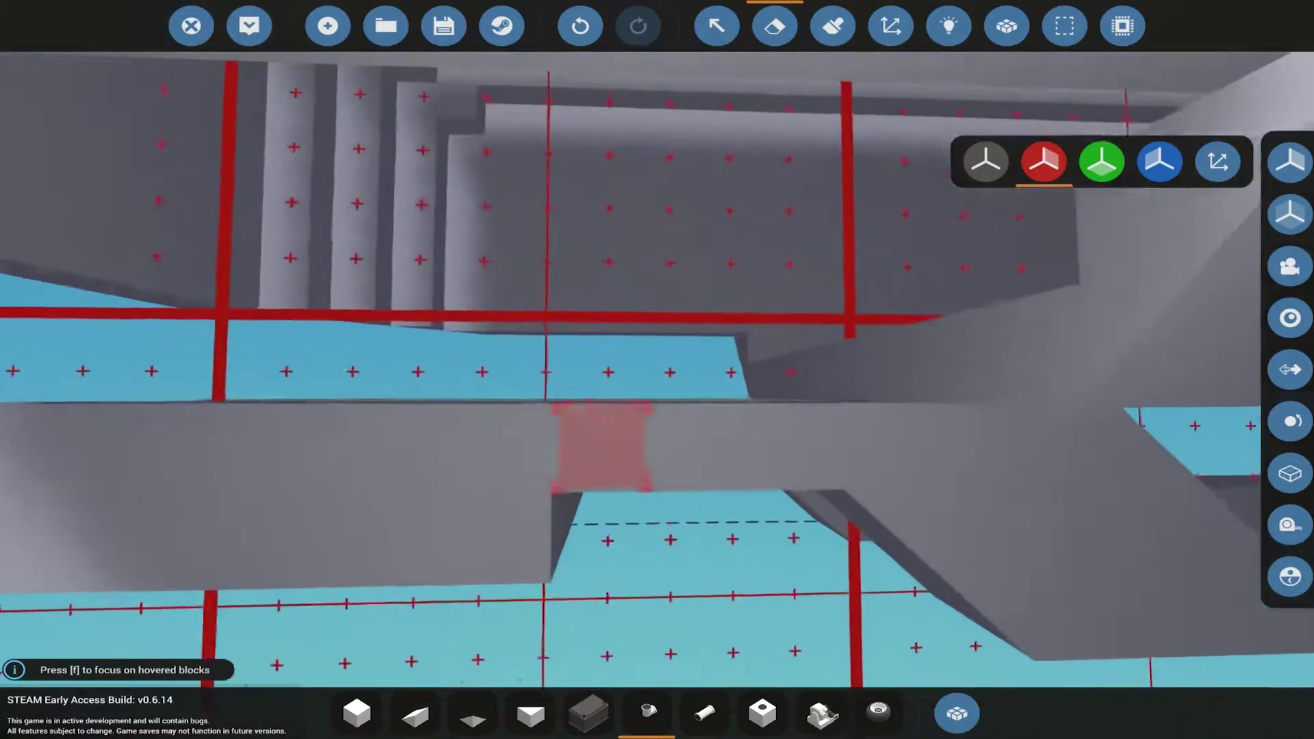
{"action": "scroll", "coordinate": [549, 370], "scroll_direction": "up", "scroll_amount": 3}
- Try pyramid, inverse pyramid and wedge pieces on the sloped front underside
{"action": "left_click_drag", "start_coordinate": [637, 411], "coordinate": [760, 575]}
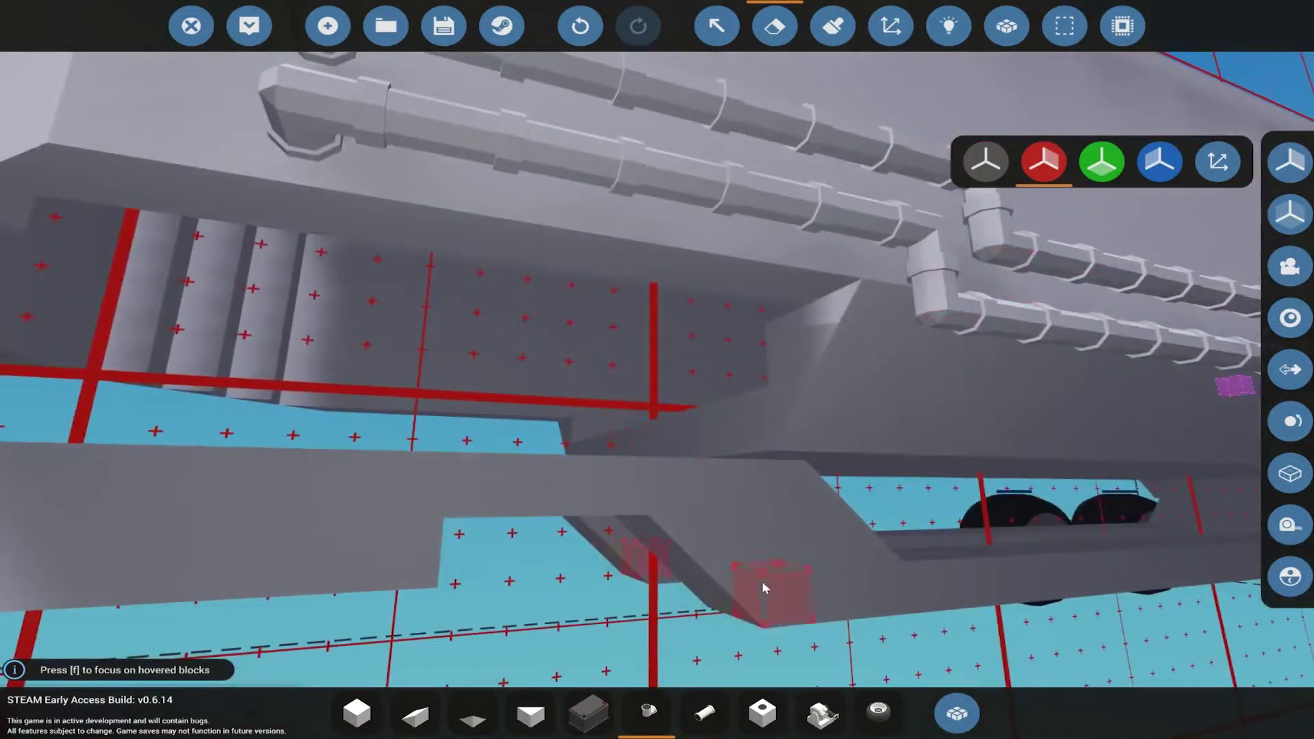
{"action": "left_click", "coordinate": [472, 714]}
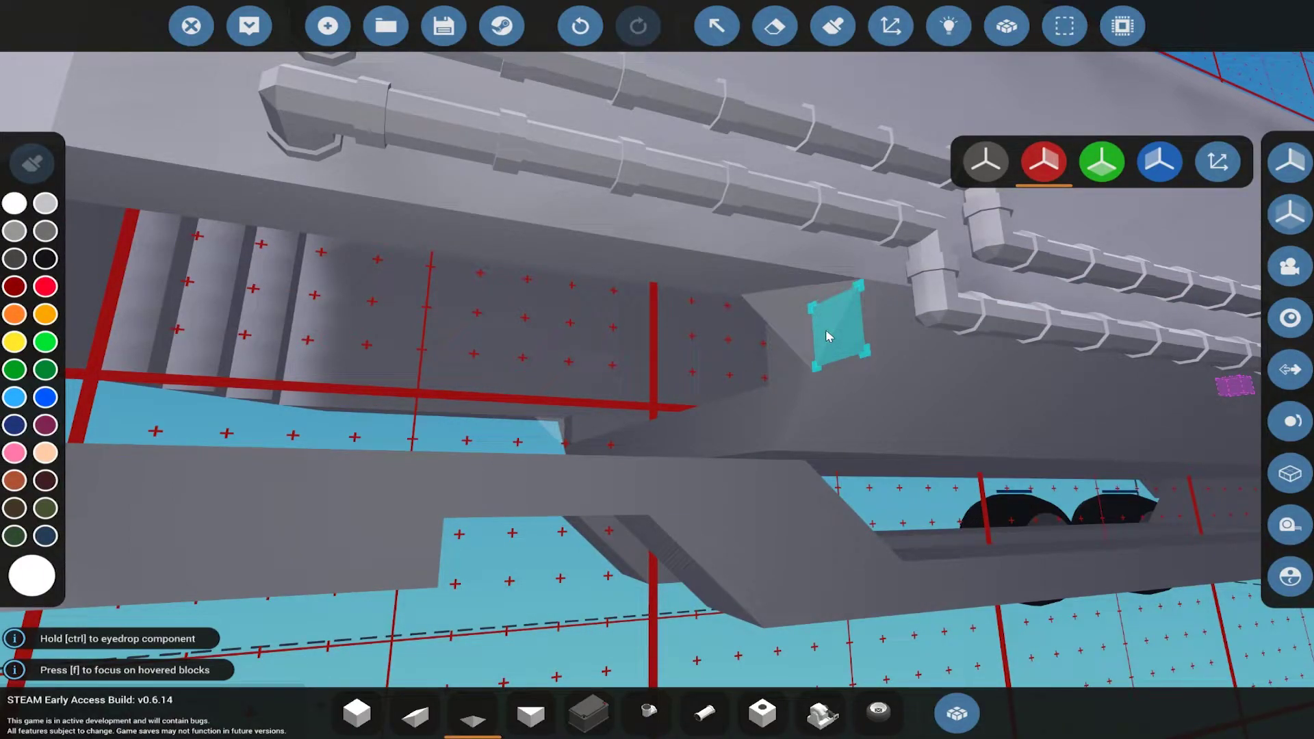
{"action": "left_click", "coordinate": [827, 337]}
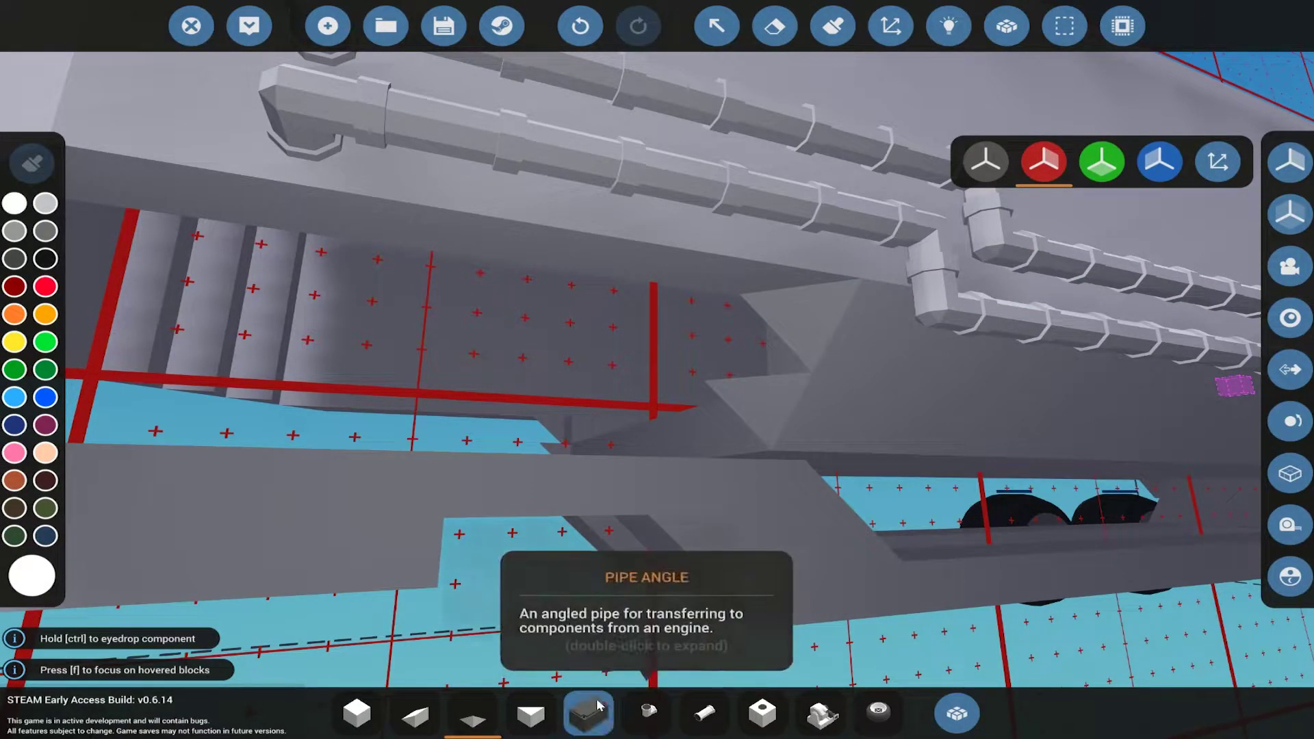
{"action": "left_click", "coordinate": [530, 713]}
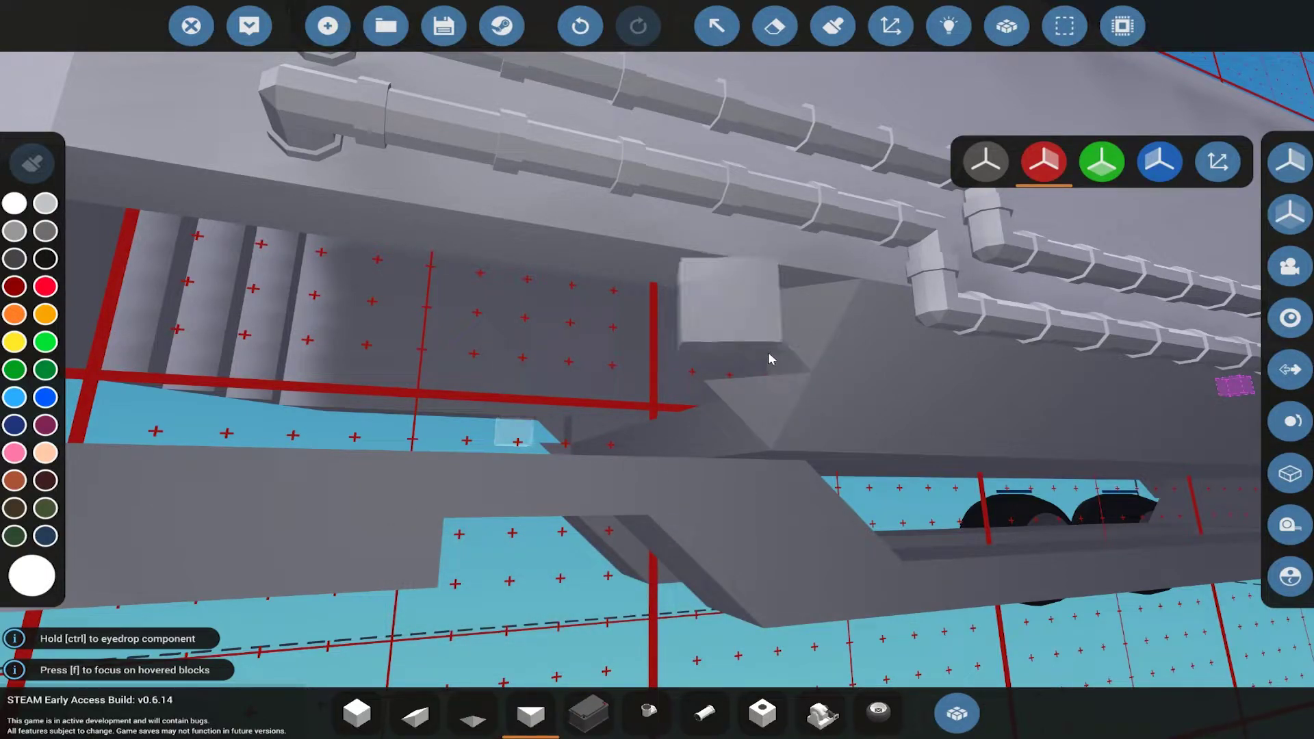
{"action": "left_click", "coordinate": [771, 359]}
{"action": "left_click_drag", "start_coordinate": [770, 360], "coordinate": [616, 308]}
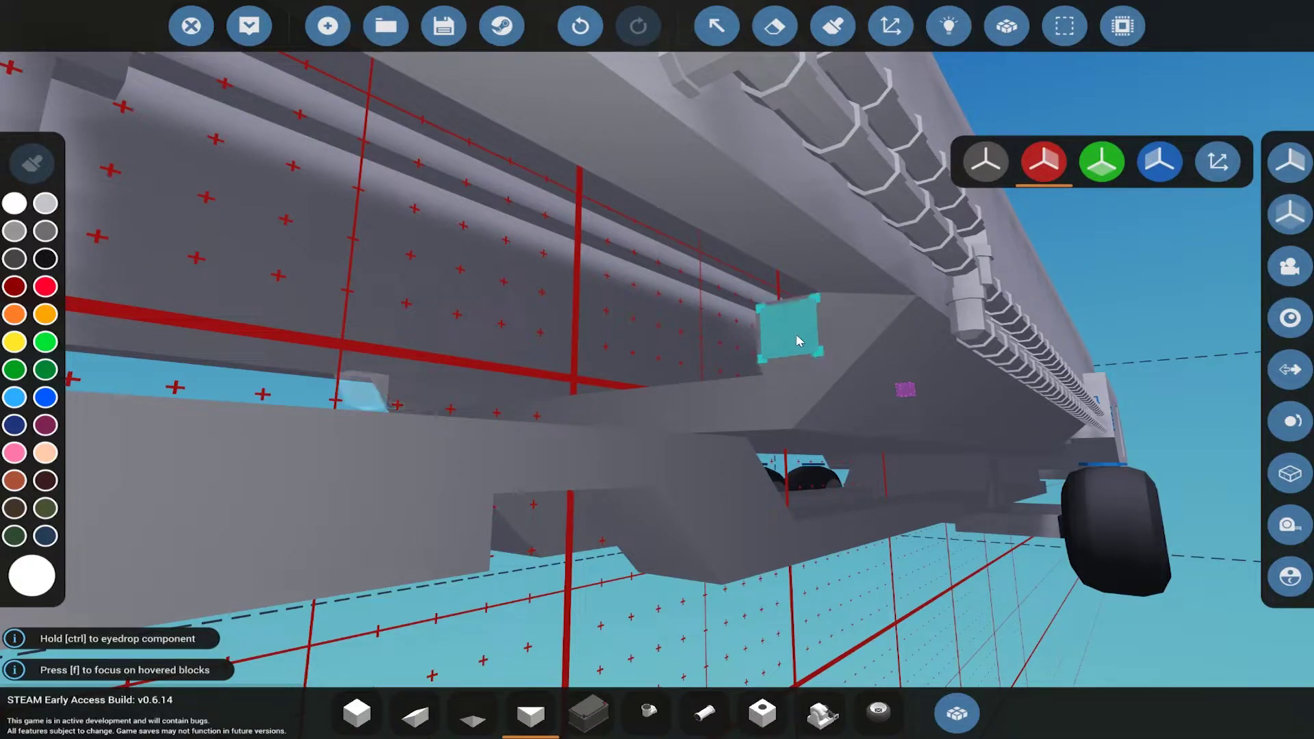
{"action": "left_click", "coordinate": [415, 713]}
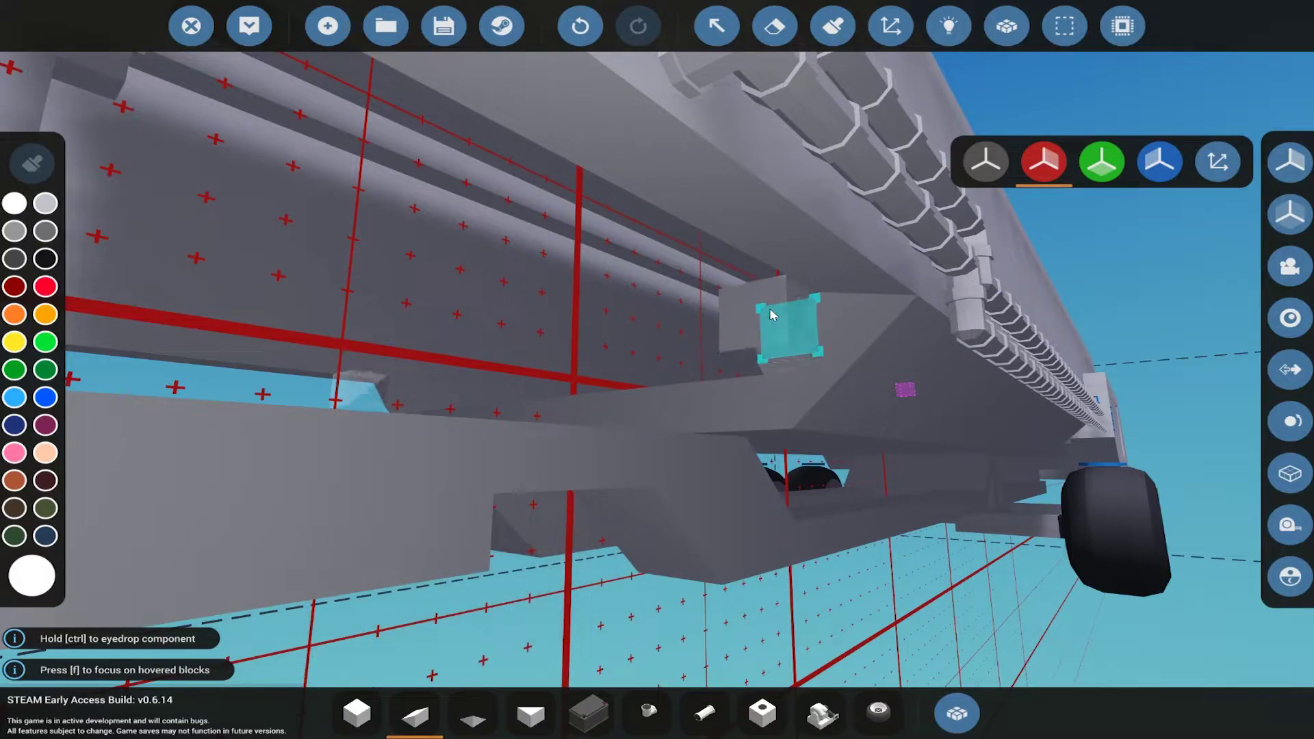
{"action": "right_click", "coordinate": [771, 315]}
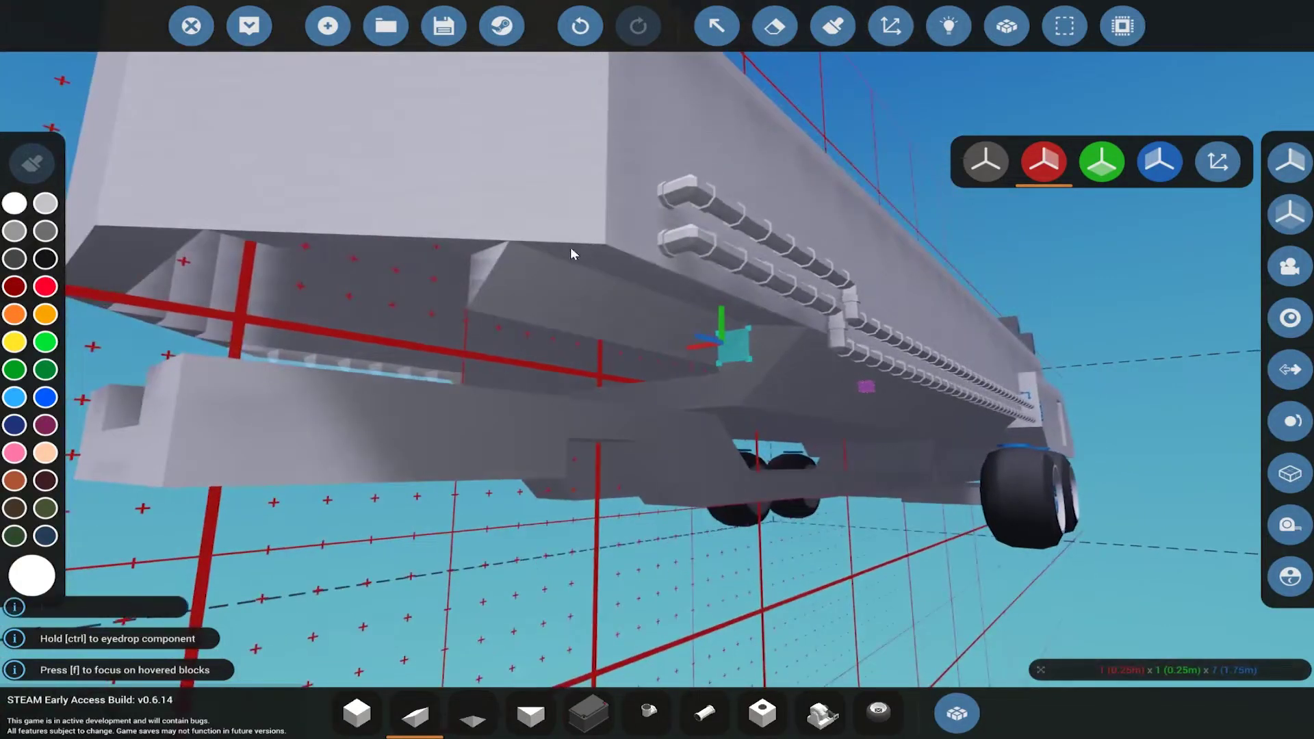
{"action": "scroll", "coordinate": [649, 347], "scroll_direction": "up", "scroll_amount": 3}
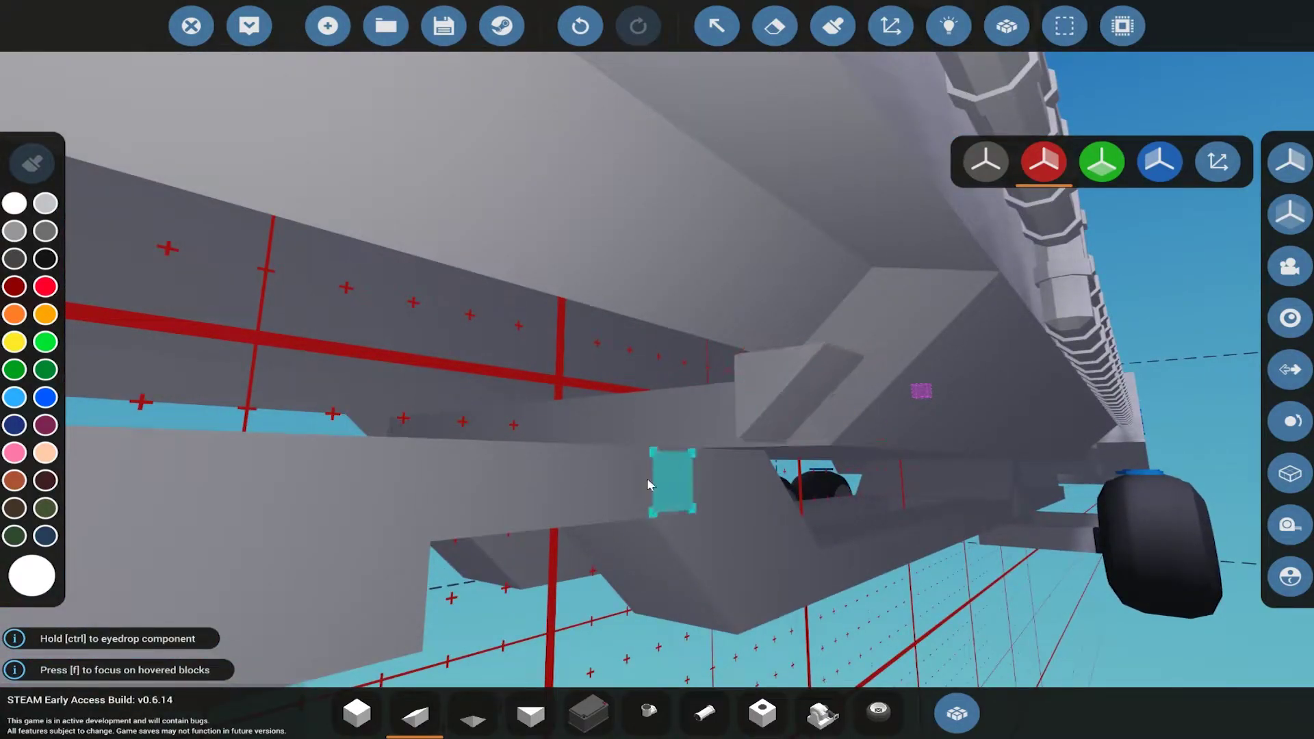
- Place a row of cube blocks along the frame rail under the tank
{"action": "left_click", "coordinate": [356, 713]}
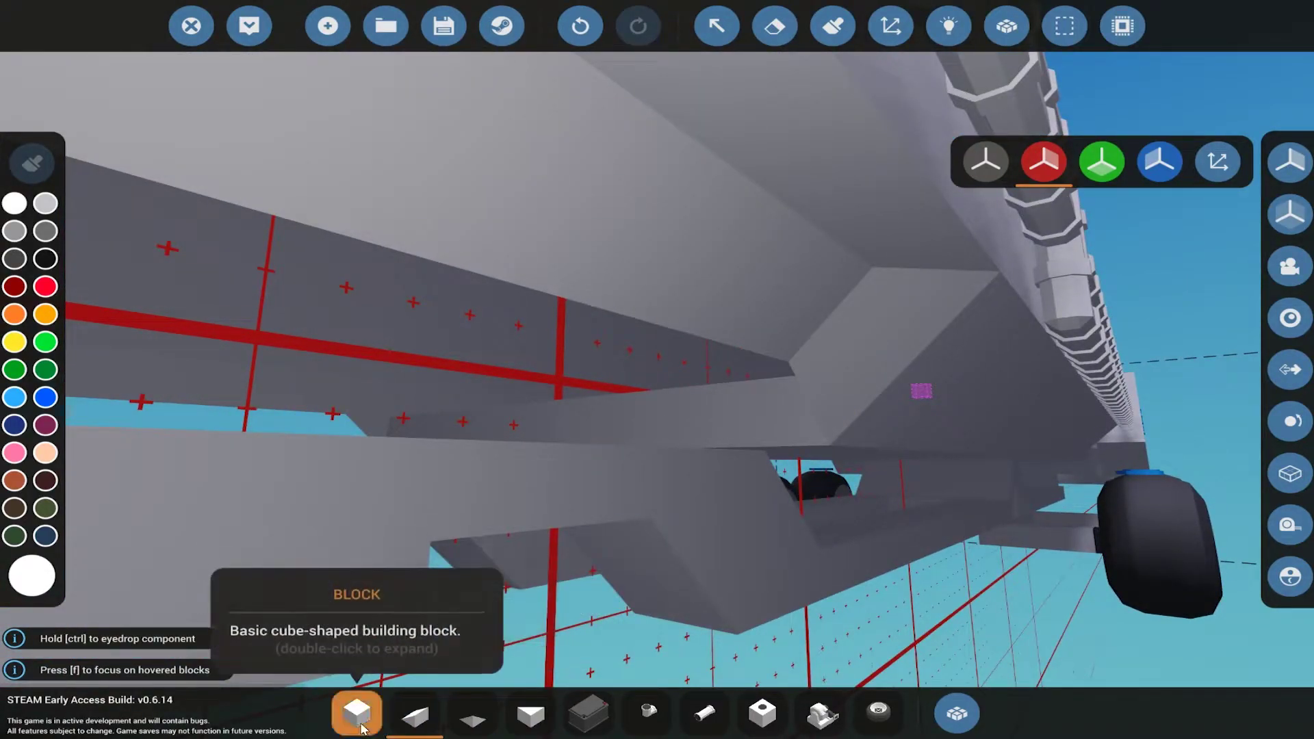
{"action": "left_click_drag", "start_coordinate": [762, 436], "coordinate": [410, 434]}
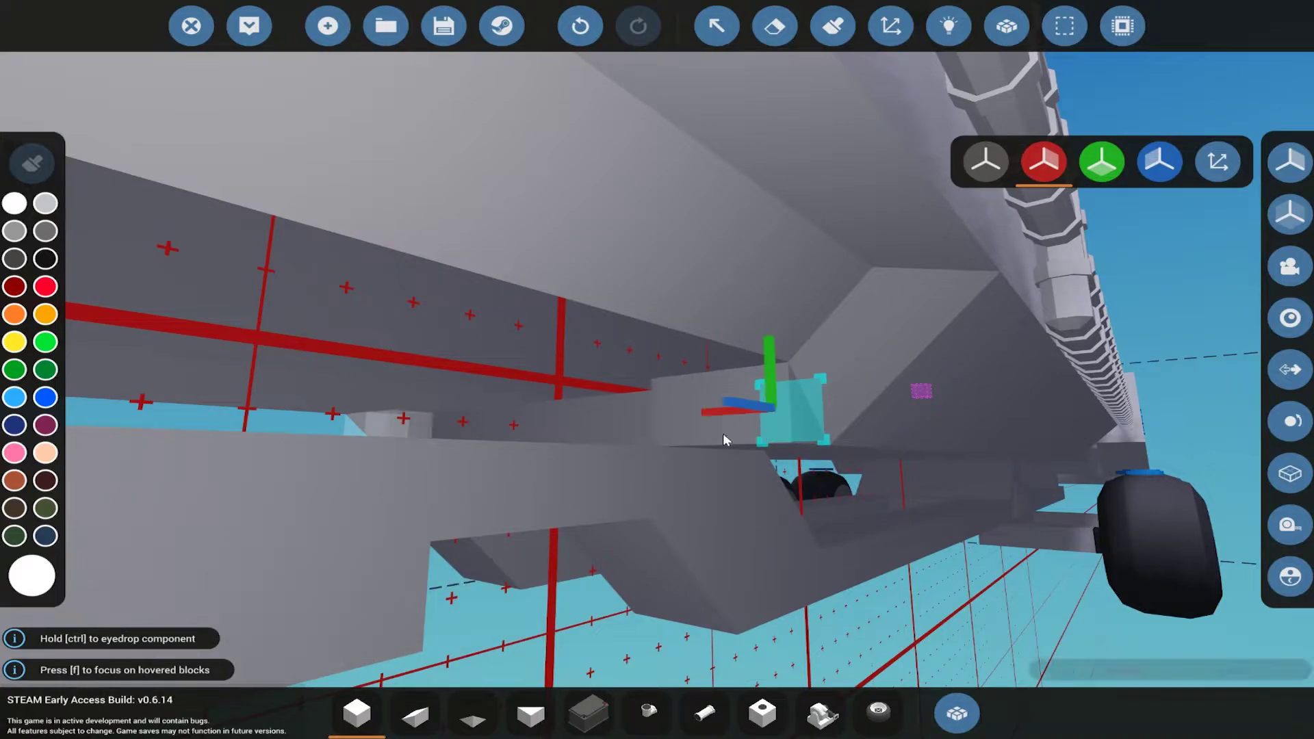
{"action": "left_click_drag", "start_coordinate": [716, 411], "coordinate": [781, 406]}
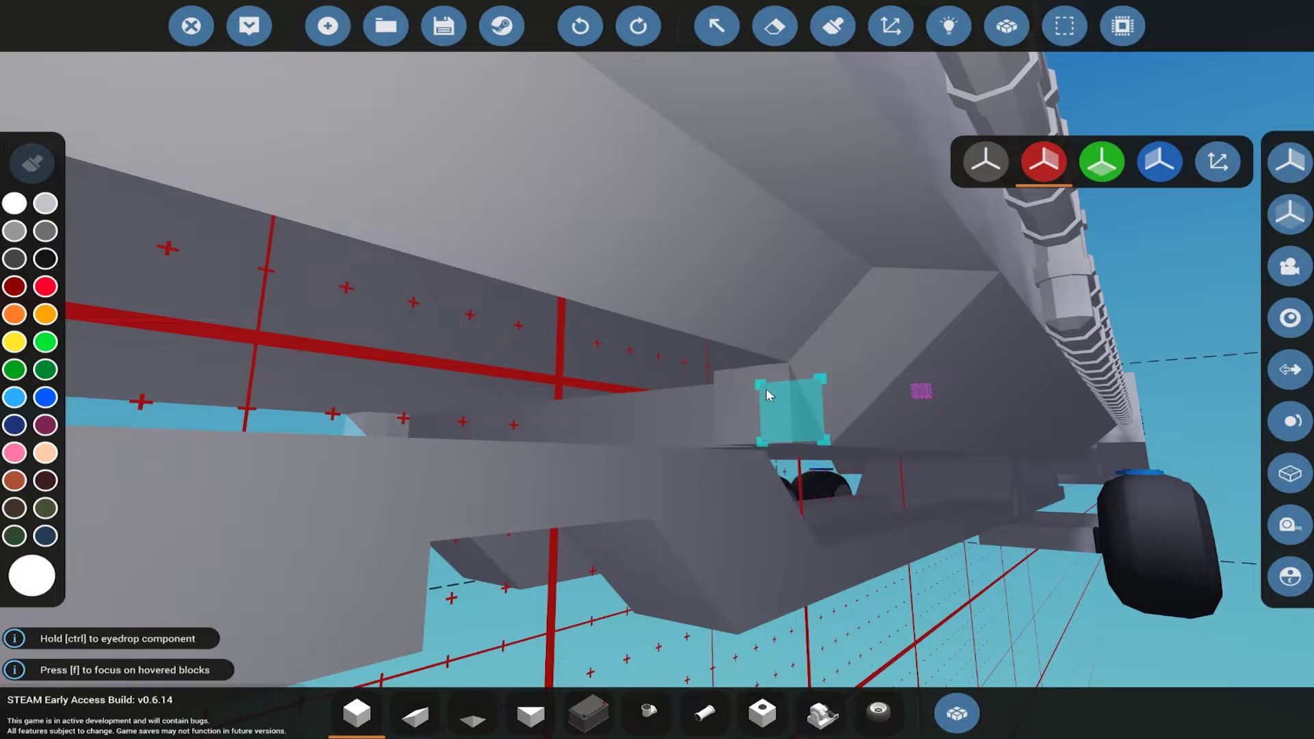
{"action": "left_click", "coordinate": [529, 713]}
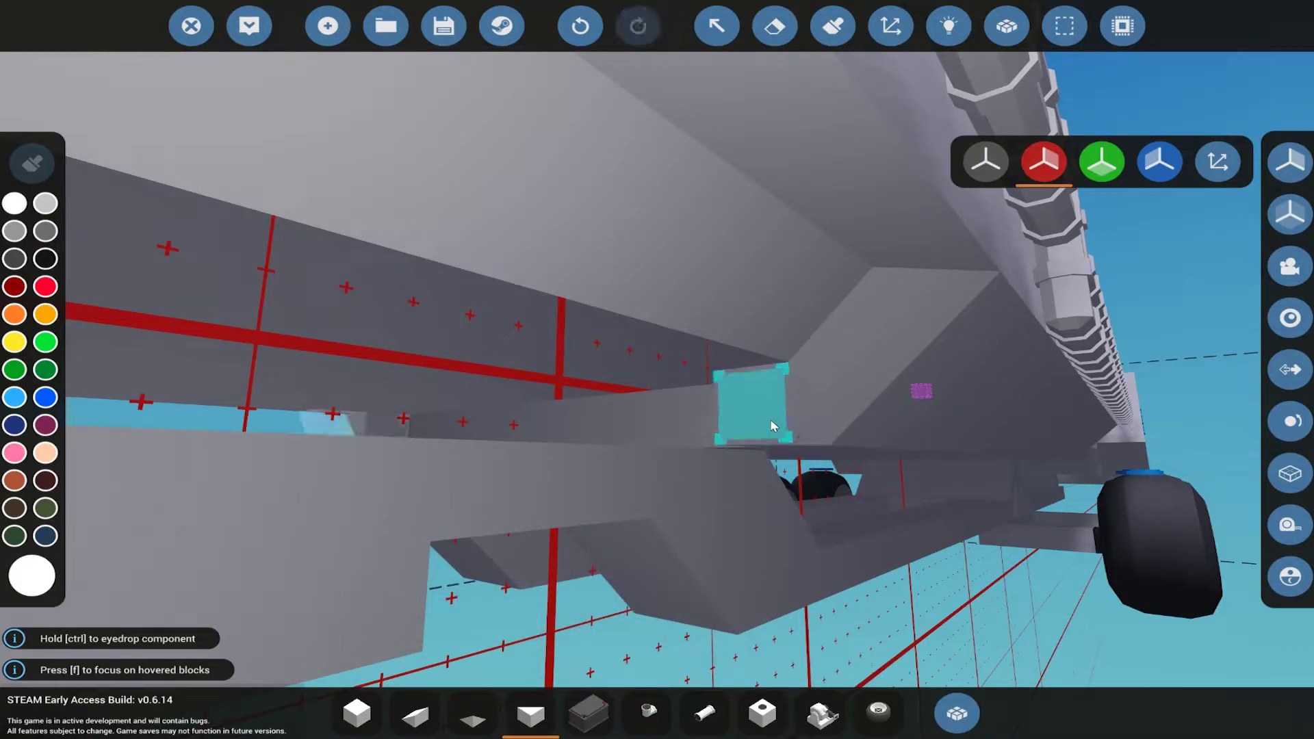
{"action": "mouse_move", "coordinate": [713, 591]}
{"action": "left_mouse_down"}
{"action": "mouse_move", "coordinate": [657, 411]}
{"action": "mouse_move", "coordinate": [575, 534]}
{"action": "mouse_move", "coordinate": [718, 513]}
{"action": "left_mouse_up"}
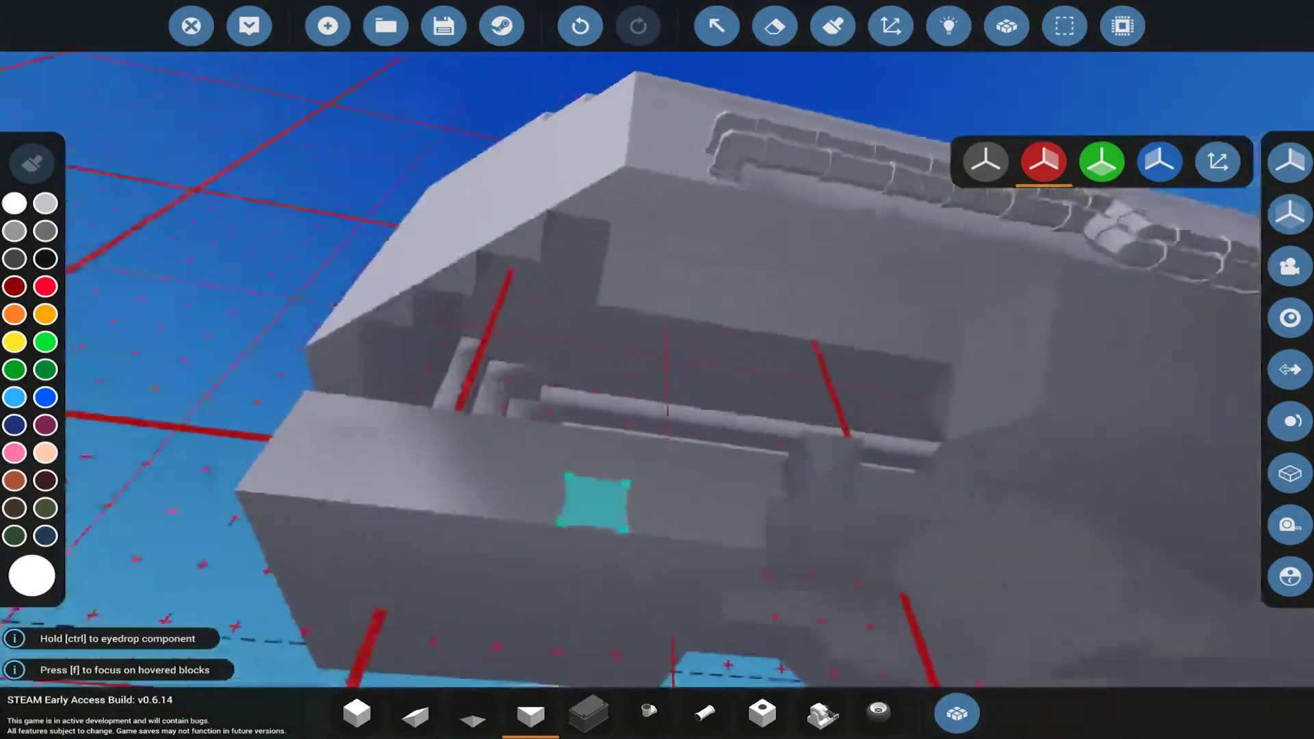
- Delete the block at the tip of the frame beam
{"action": "left_click", "coordinate": [415, 712]}
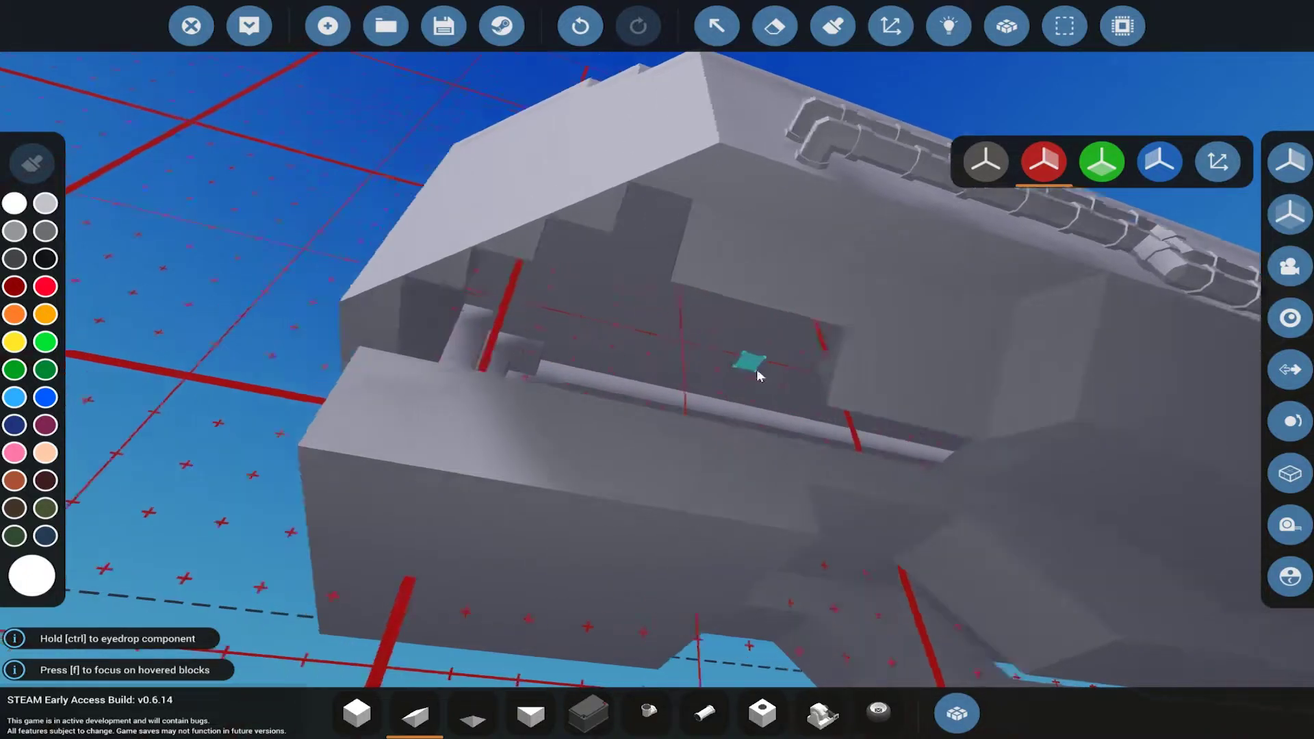
{"action": "left_click_drag", "start_coordinate": [716, 362], "coordinate": [781, 404]}
{"action": "left_click", "coordinate": [809, 443]}
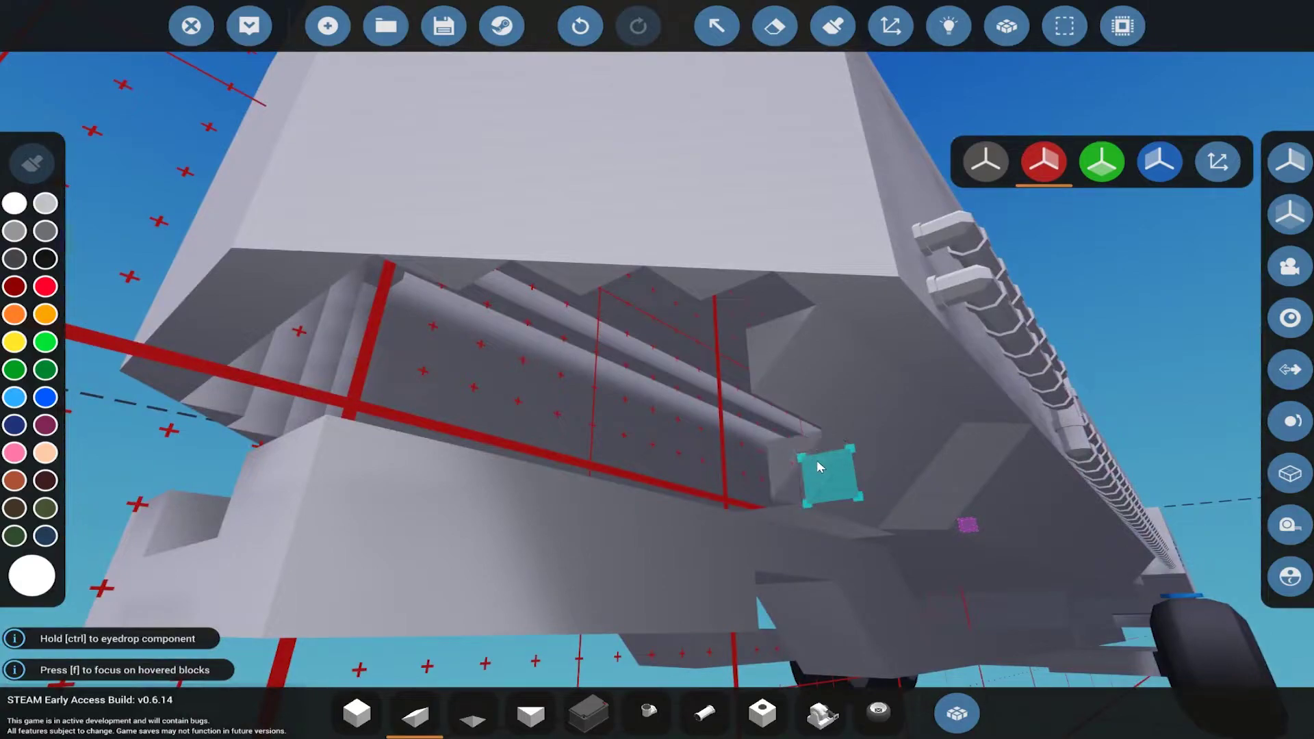
{"action": "key", "text": "Delete"}
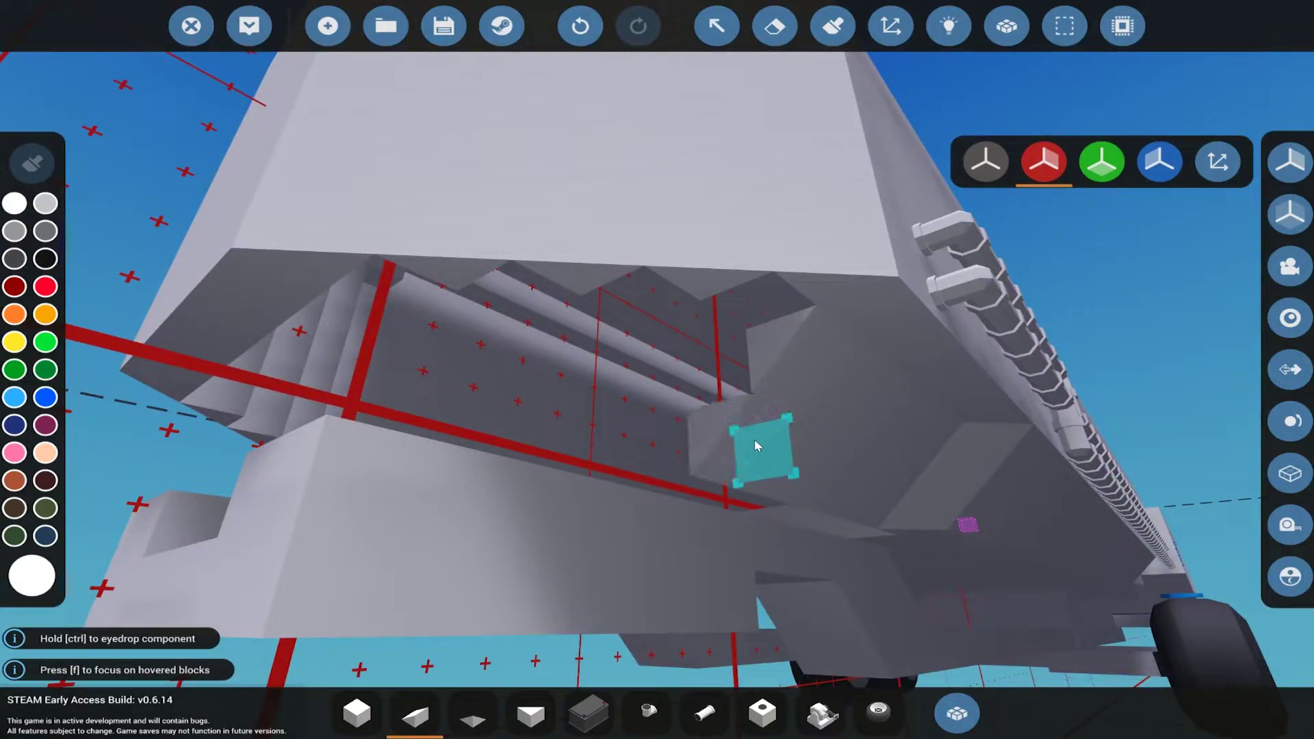
- Place cube blocks beside the frame rail and inside the structure
{"action": "left_click", "coordinate": [759, 346]}
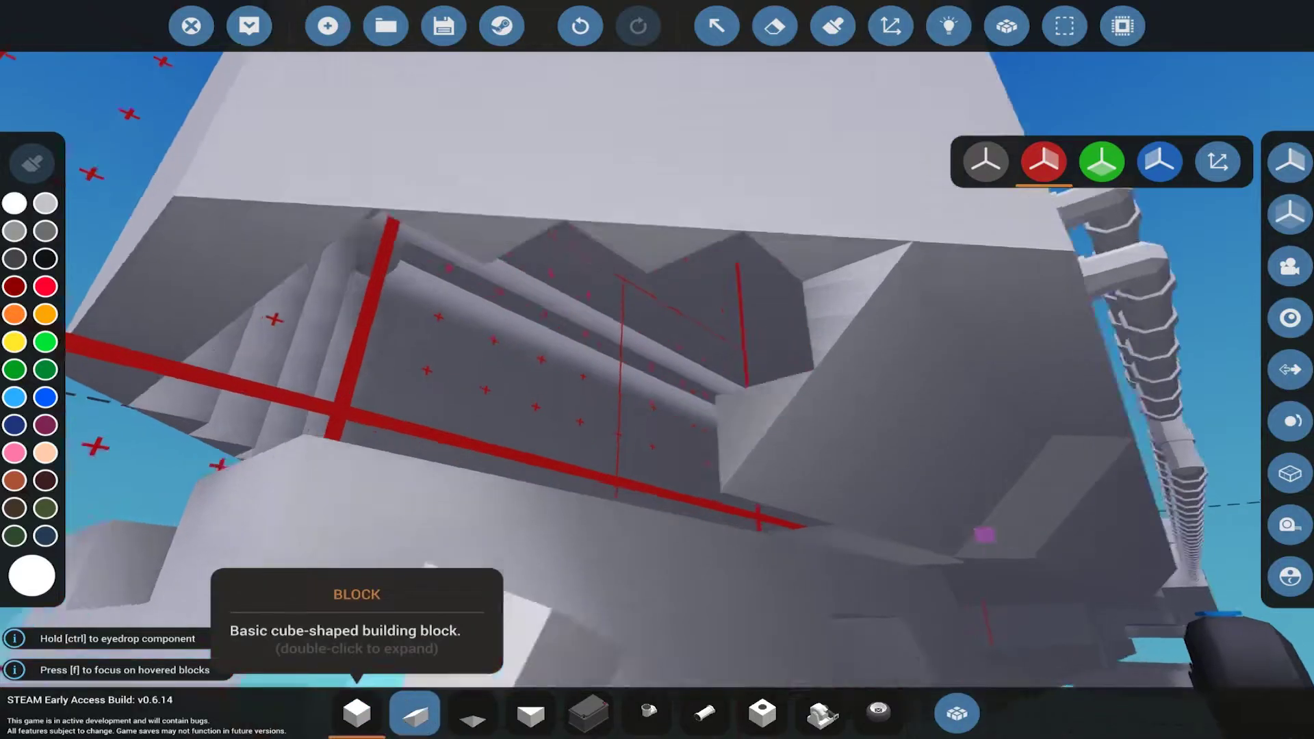
{"action": "left_click", "coordinate": [356, 714]}
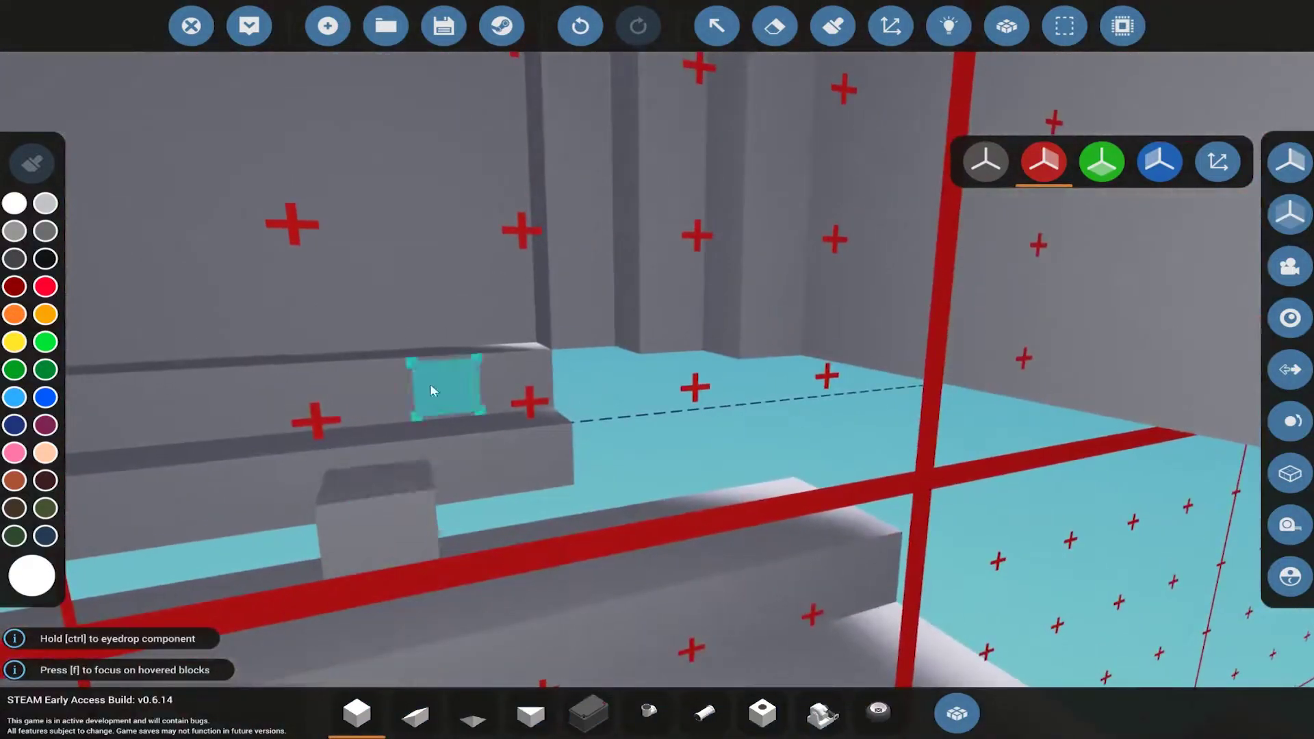
{"action": "left_click", "coordinate": [586, 323]}
{"action": "left_click", "coordinate": [683, 321]}
{"action": "right_click", "coordinate": [767, 323]}
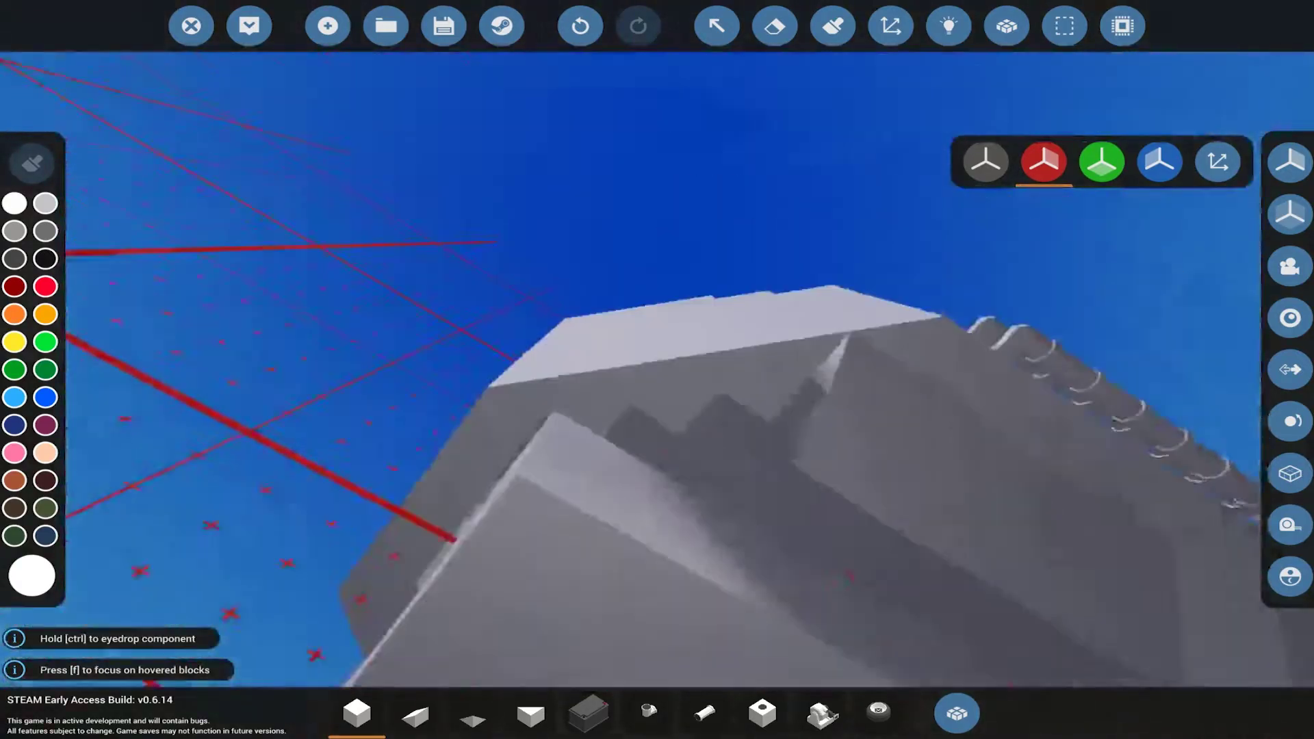
- Place a row of four inverse pyramids along the step beneath the tank
{"action": "left_click_drag", "start_coordinate": [657, 410], "coordinate": [719, 309]}
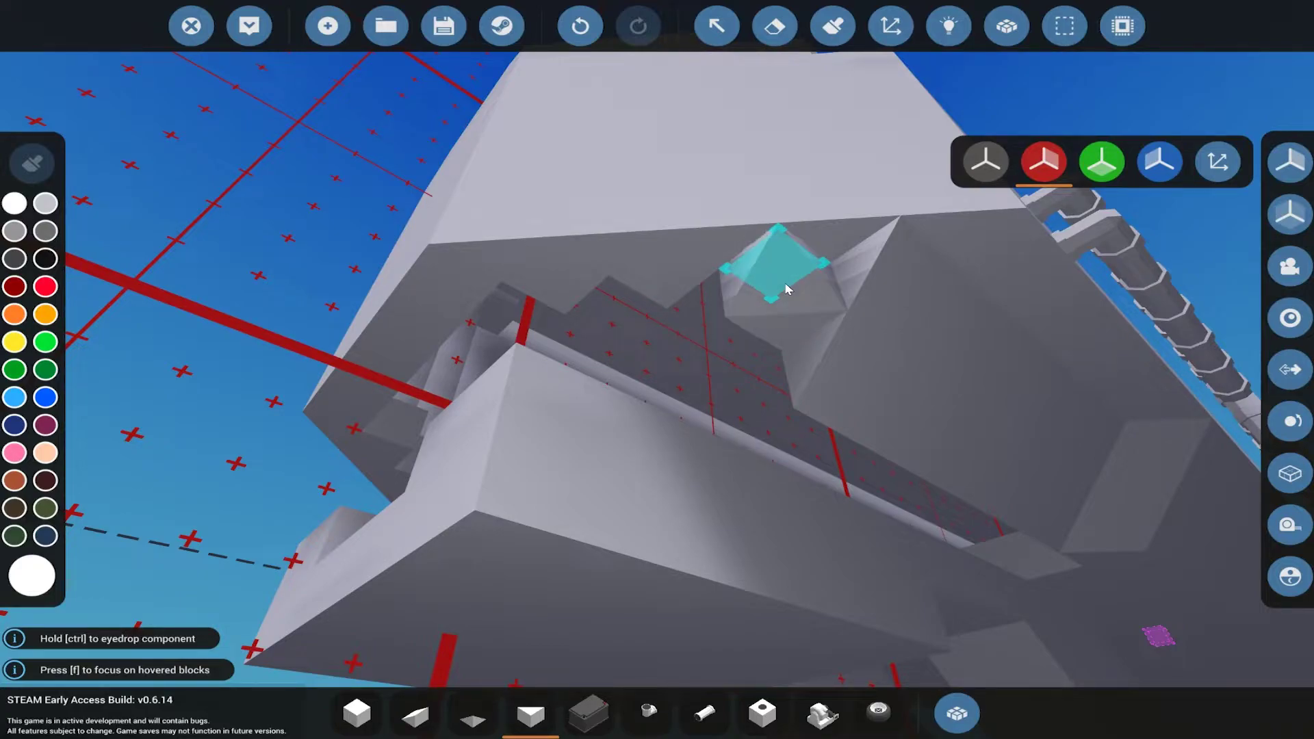
{"action": "left_click", "coordinate": [787, 291]}
{"action": "left_click", "coordinate": [668, 282]}
{"action": "left_click", "coordinate": [549, 288]}
{"action": "left_click", "coordinate": [590, 354]}
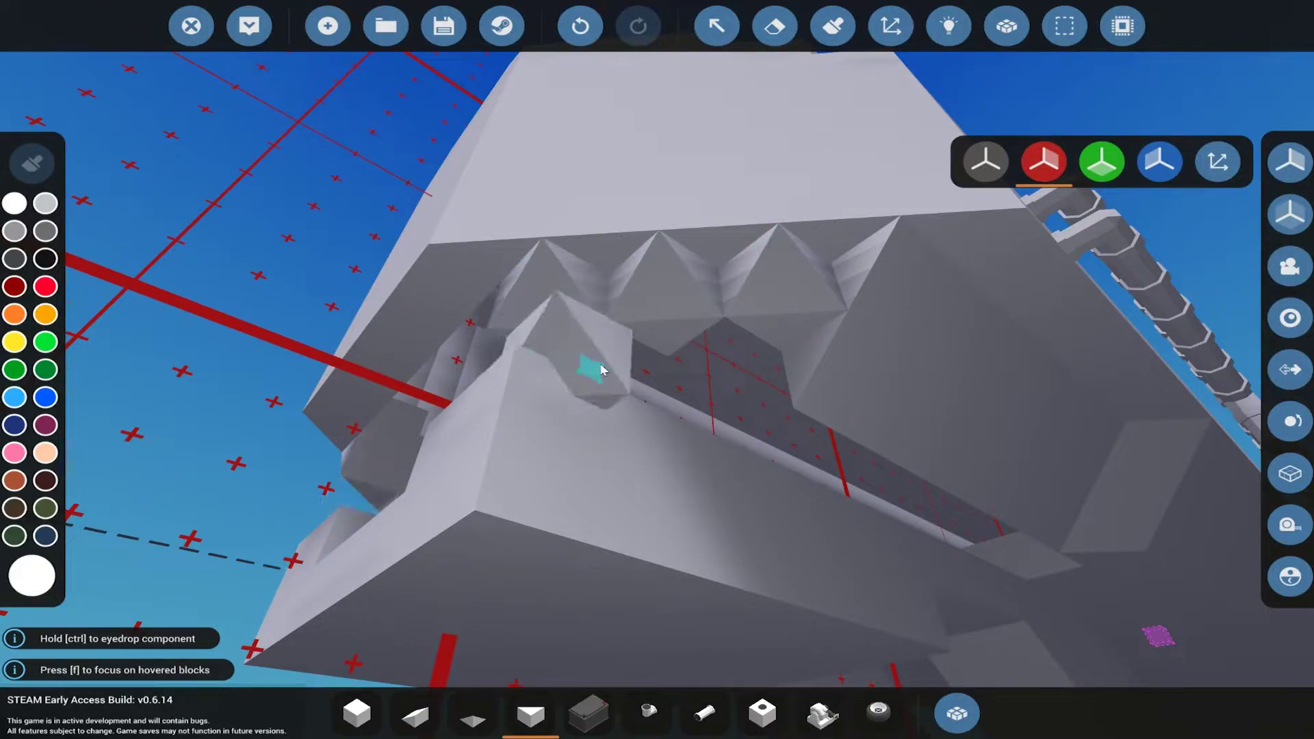
{"action": "left_click", "coordinate": [473, 714]}
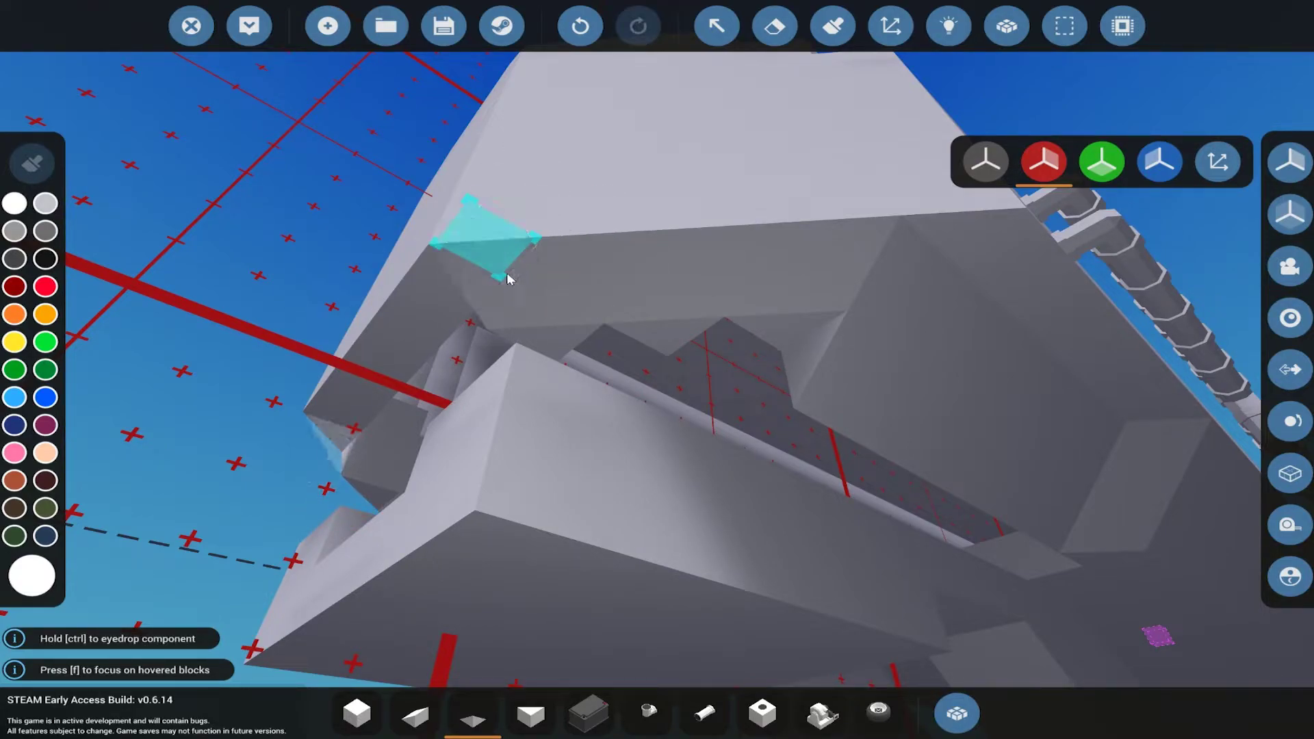
{"action": "mouse_move", "coordinate": [554, 308]}
{"action": "left_mouse_down"}
{"action": "mouse_move", "coordinate": [662, 382]}
{"action": "mouse_move", "coordinate": [719, 309]}
{"action": "left_mouse_up"}
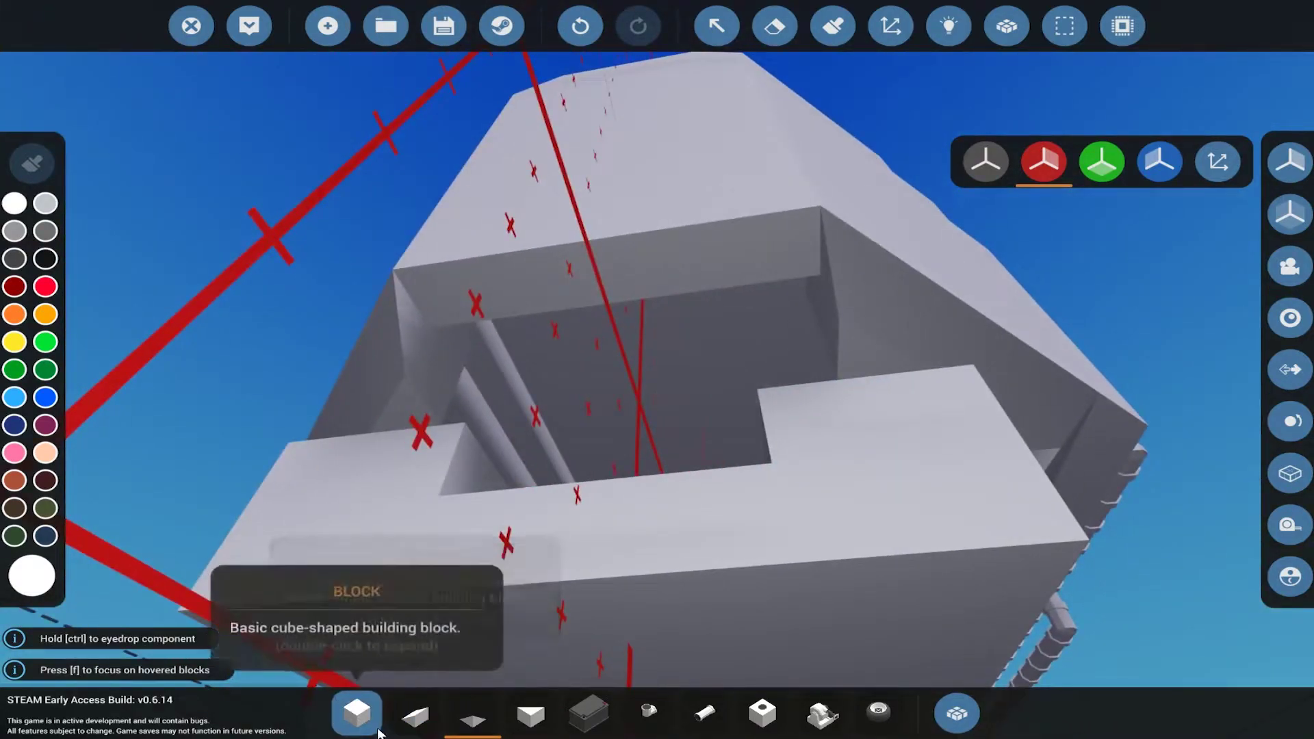
- Place a wedge at the recess corner and a block on its inner wall
{"action": "left_click", "coordinate": [415, 714]}
{"action": "left_click", "coordinate": [439, 316]}
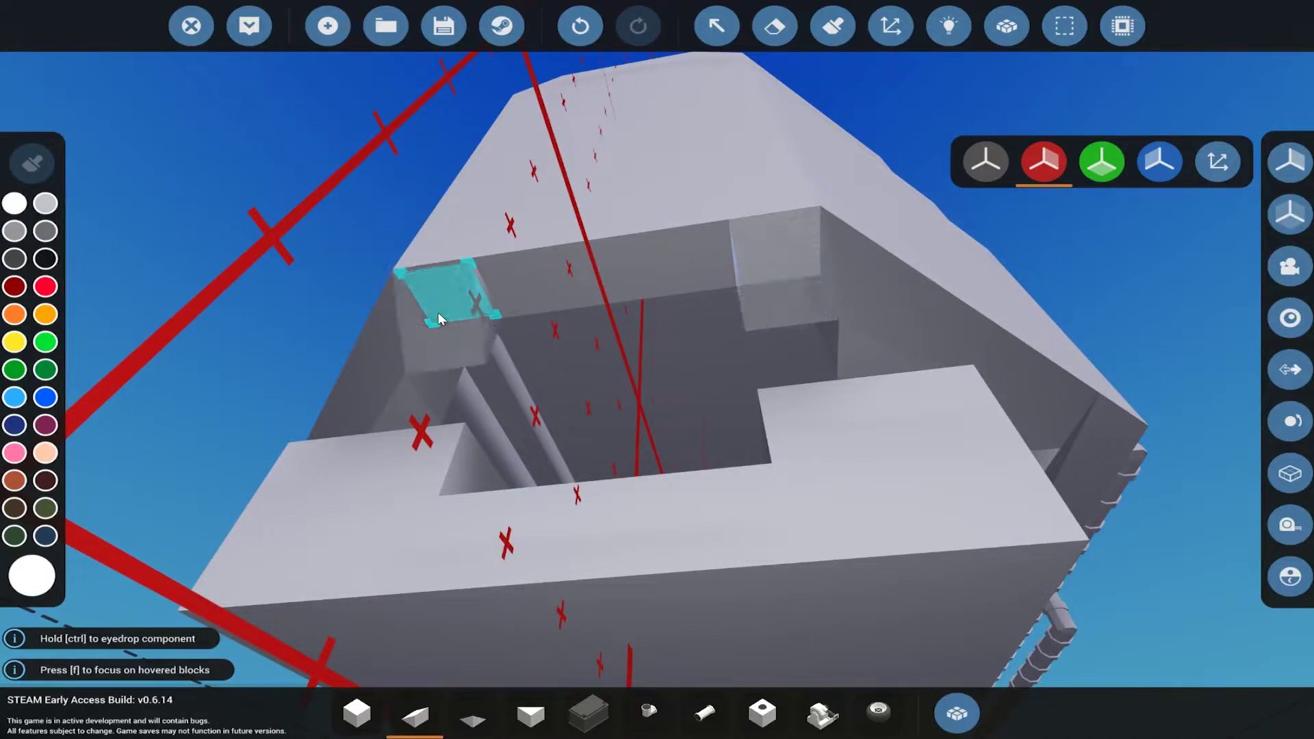
{"action": "left_click_drag", "start_coordinate": [514, 309], "coordinate": [728, 310]}
{"action": "scroll", "coordinate": [728, 310], "scroll_direction": "up", "scroll_amount": 4}
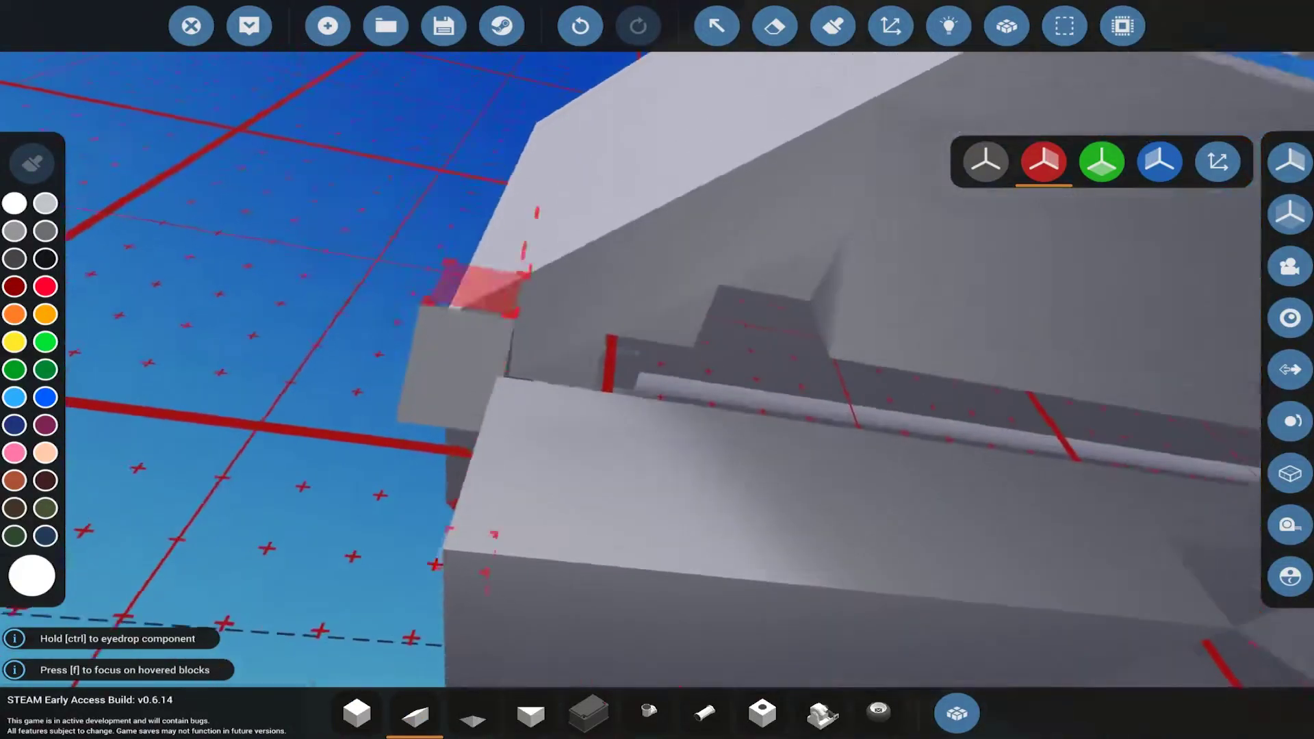
{"action": "mouse_move", "coordinate": [617, 360]}
{"action": "left_mouse_down"}
{"action": "mouse_move", "coordinate": [719, 340]}
{"action": "mouse_move", "coordinate": [658, 370]}
{"action": "mouse_move", "coordinate": [720, 308]}
{"action": "left_mouse_up"}
{"action": "left_click_drag", "start_coordinate": [657, 370], "coordinate": [719, 308]}
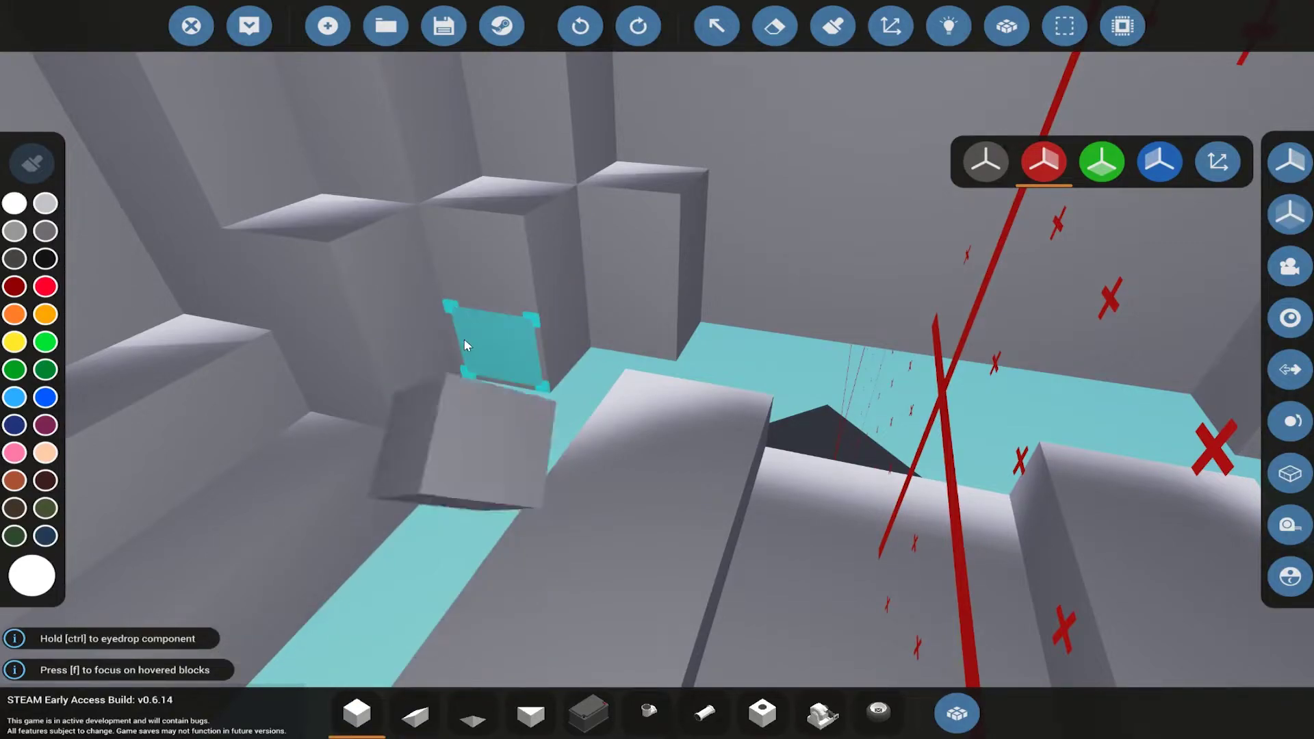
{"action": "left_click", "coordinate": [493, 349]}
{"action": "mouse_move", "coordinate": [803, 340]}
{"action": "left_mouse_down"}
{"action": "mouse_move", "coordinate": [726, 320]}
{"action": "mouse_move", "coordinate": [513, 432]}
{"action": "left_mouse_up"}
{"action": "scroll", "coordinate": [725, 321], "scroll_direction": "down", "scroll_amount": 5}
- Add two pyramid blocks under the tank at the front underside
{"action": "left_click_drag", "start_coordinate": [657, 370], "coordinate": [534, 309]}
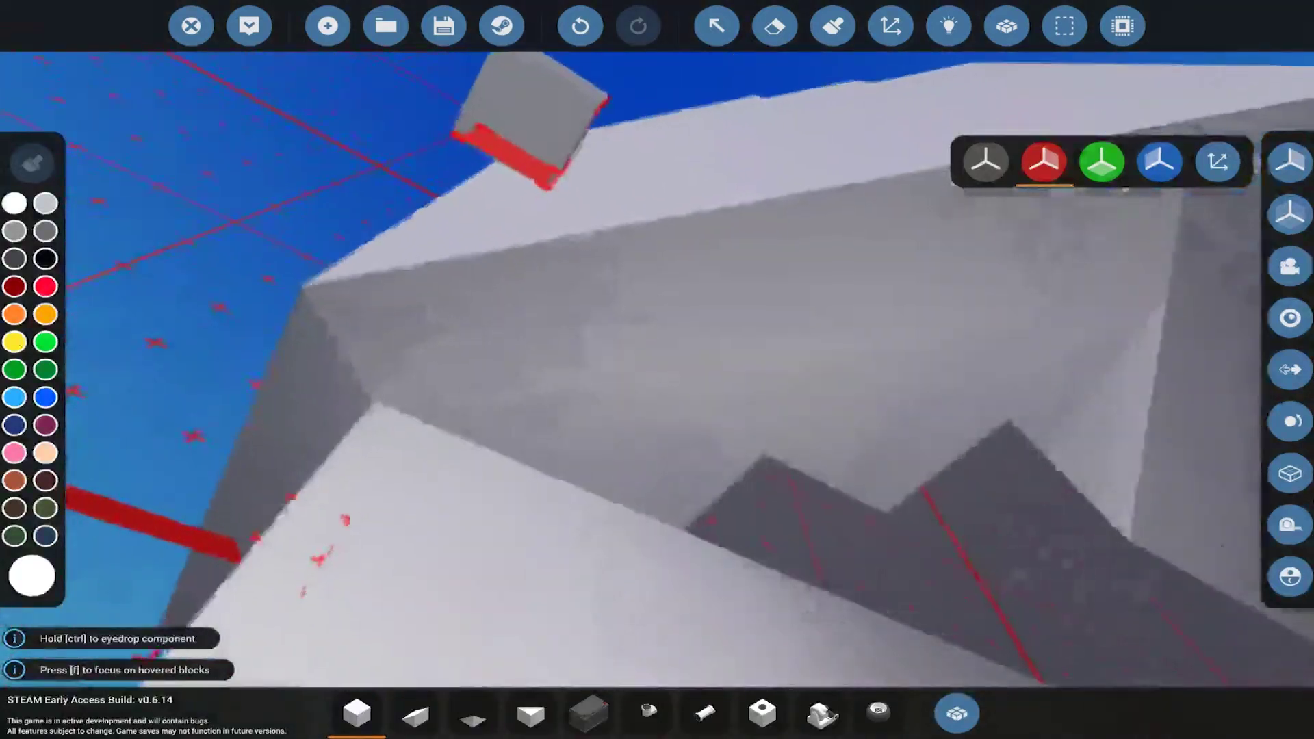
{"action": "scroll", "coordinate": [616, 360], "scroll_direction": "up", "scroll_amount": 3}
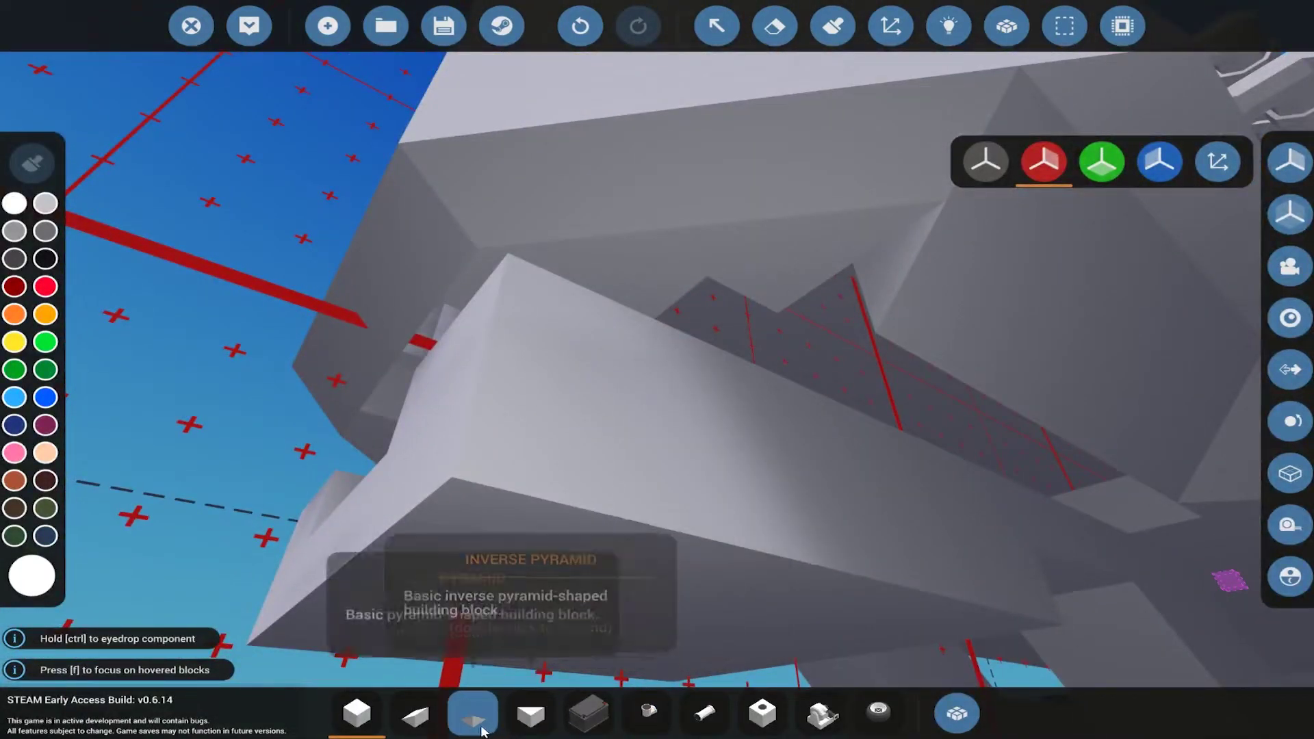
{"action": "left_click", "coordinate": [530, 714]}
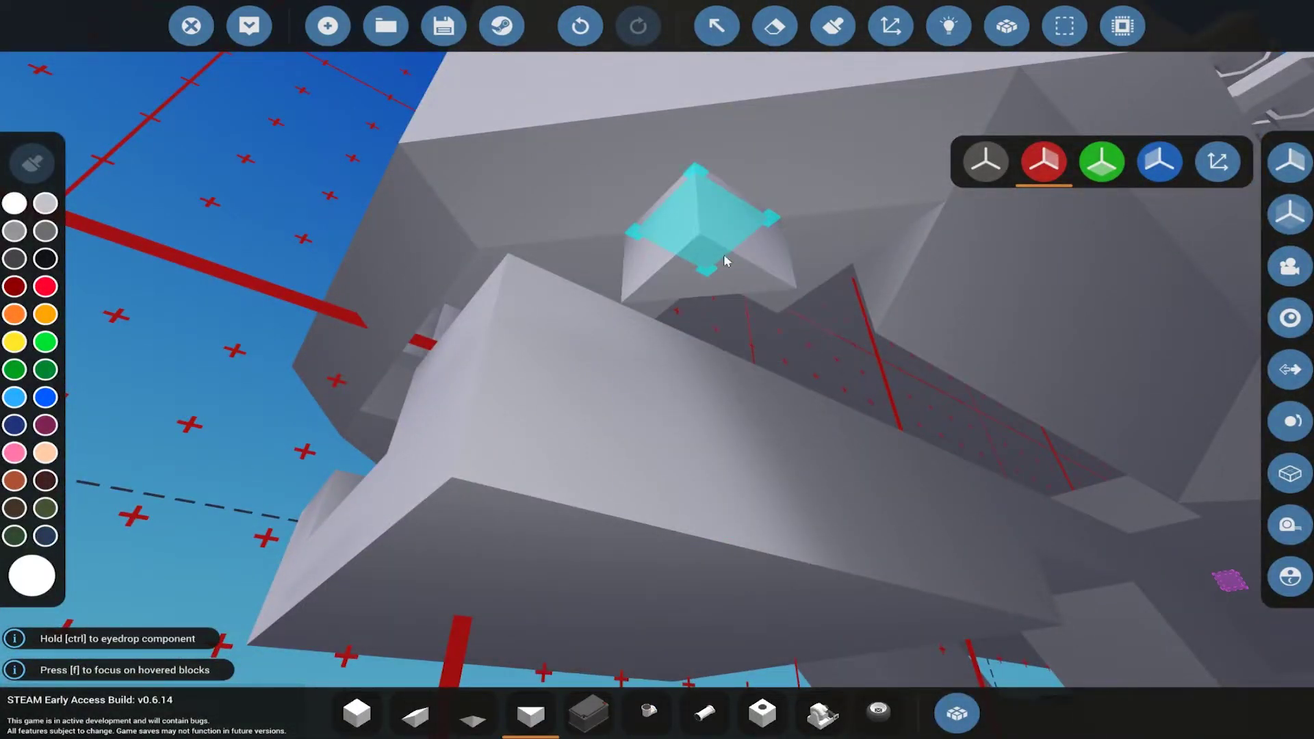
{"action": "left_click", "coordinate": [724, 263]}
{"action": "left_click", "coordinate": [724, 263]}
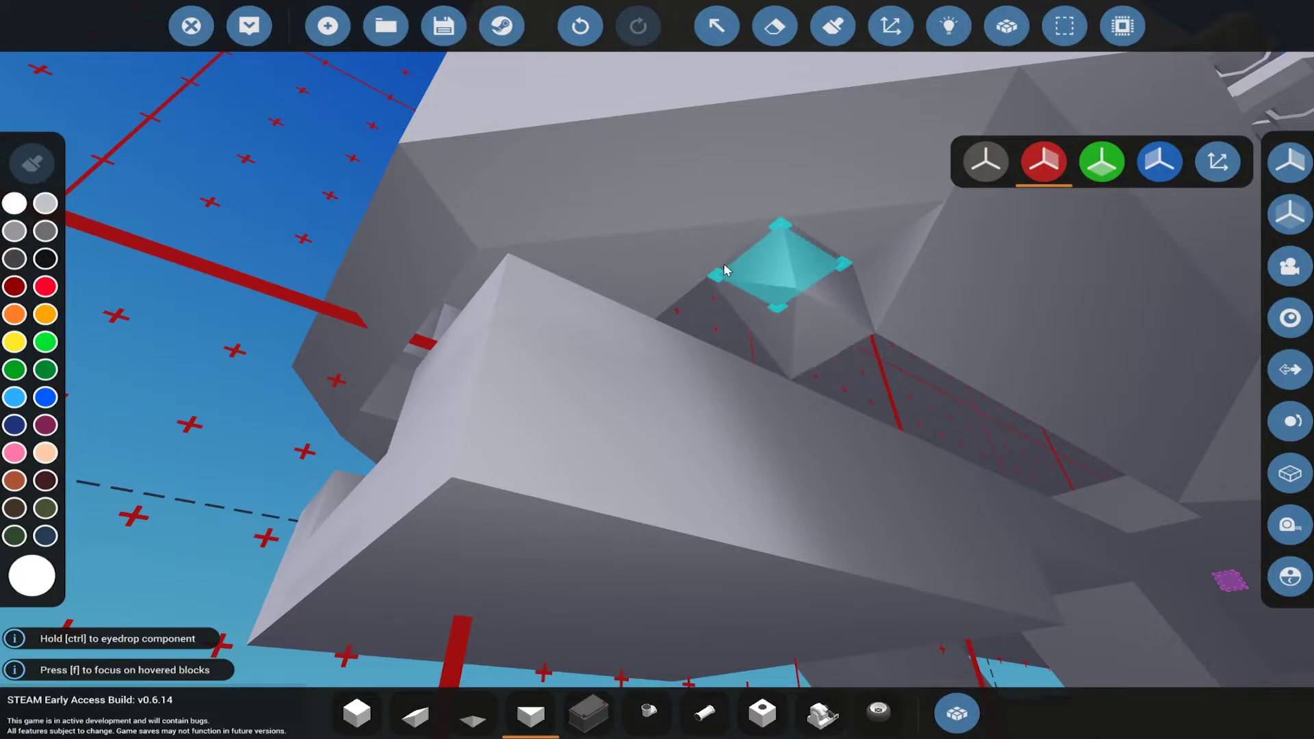
{"action": "key", "text": "s"}
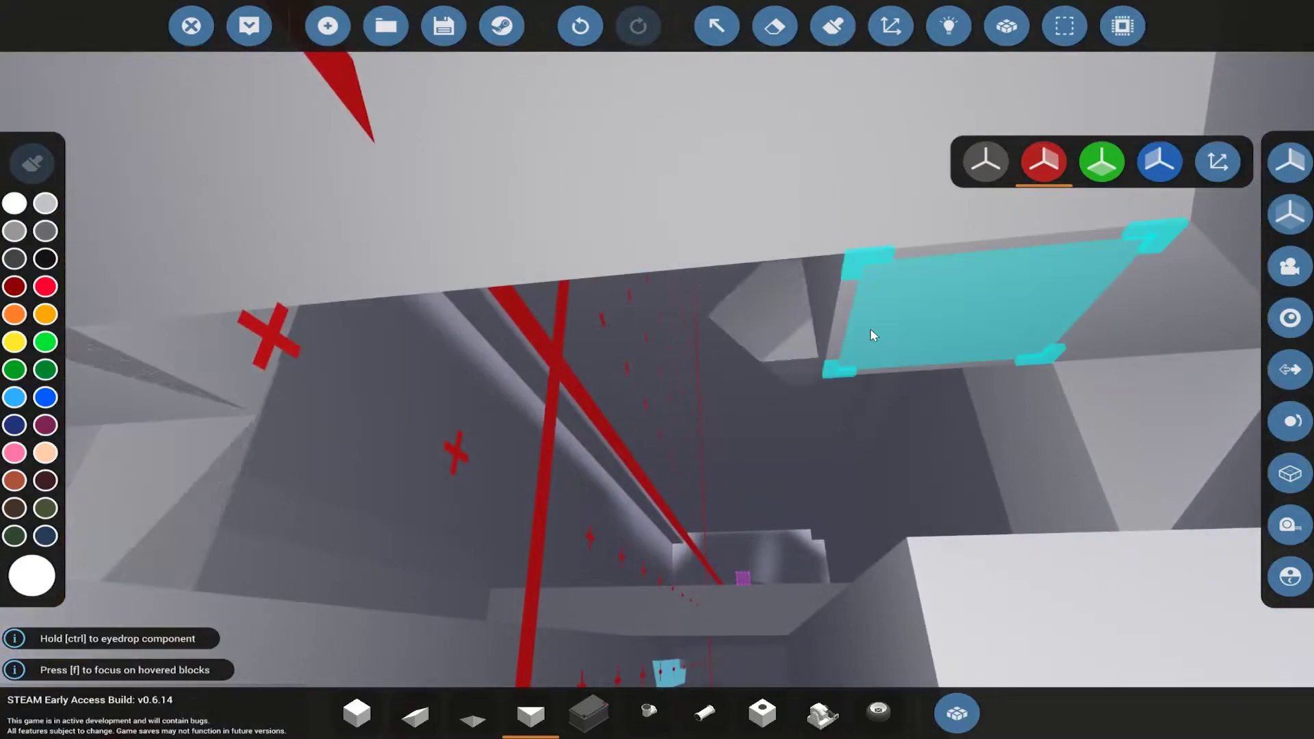
{"action": "scroll", "coordinate": [895, 339], "scroll_direction": "down", "scroll_amount": 5}
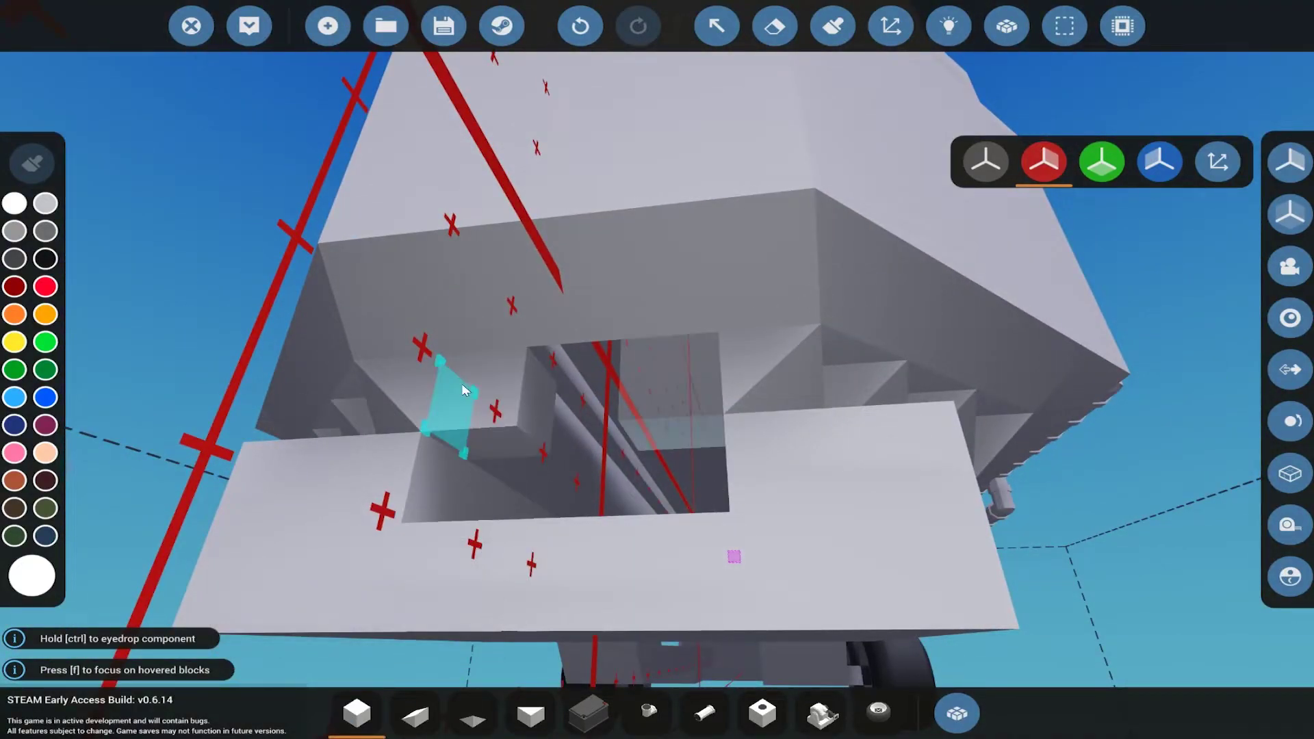
- Fill the recess with two blocks, then delete the protruding block inside it
{"action": "left_click", "coordinate": [552, 390]}
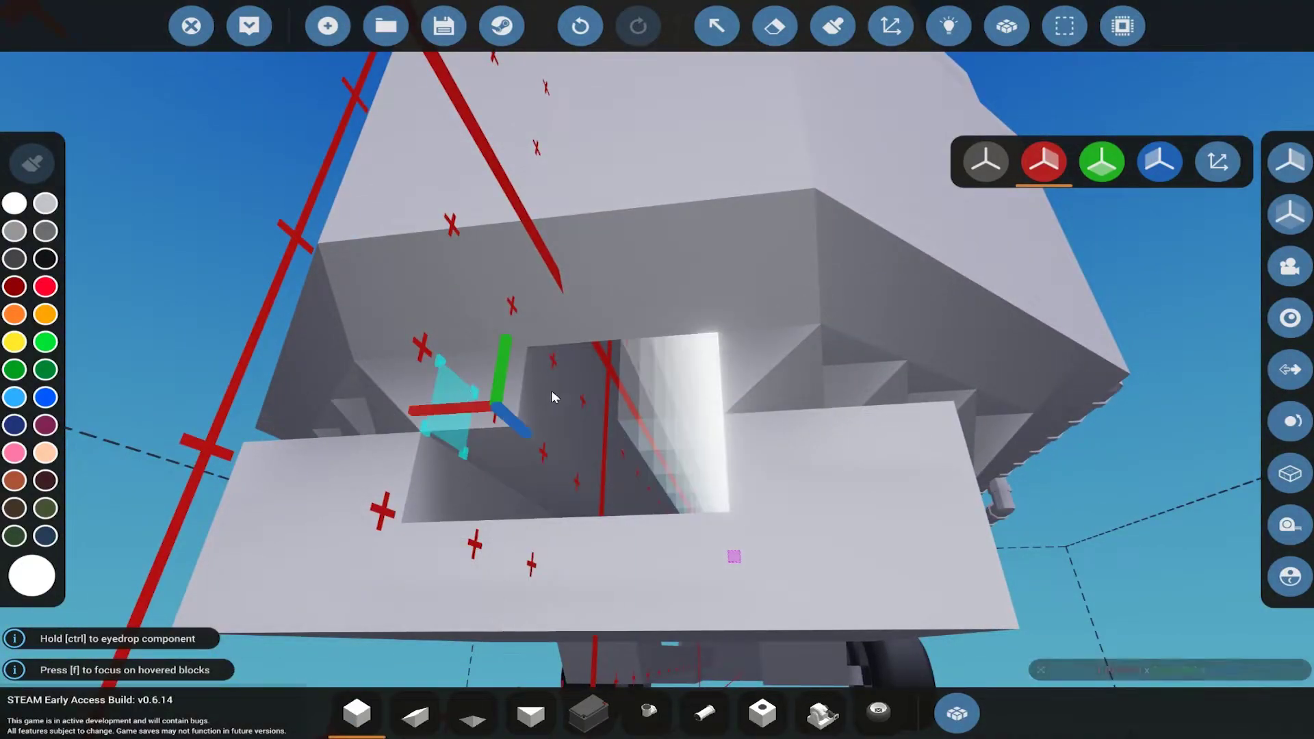
{"action": "left_click", "coordinate": [467, 383]}
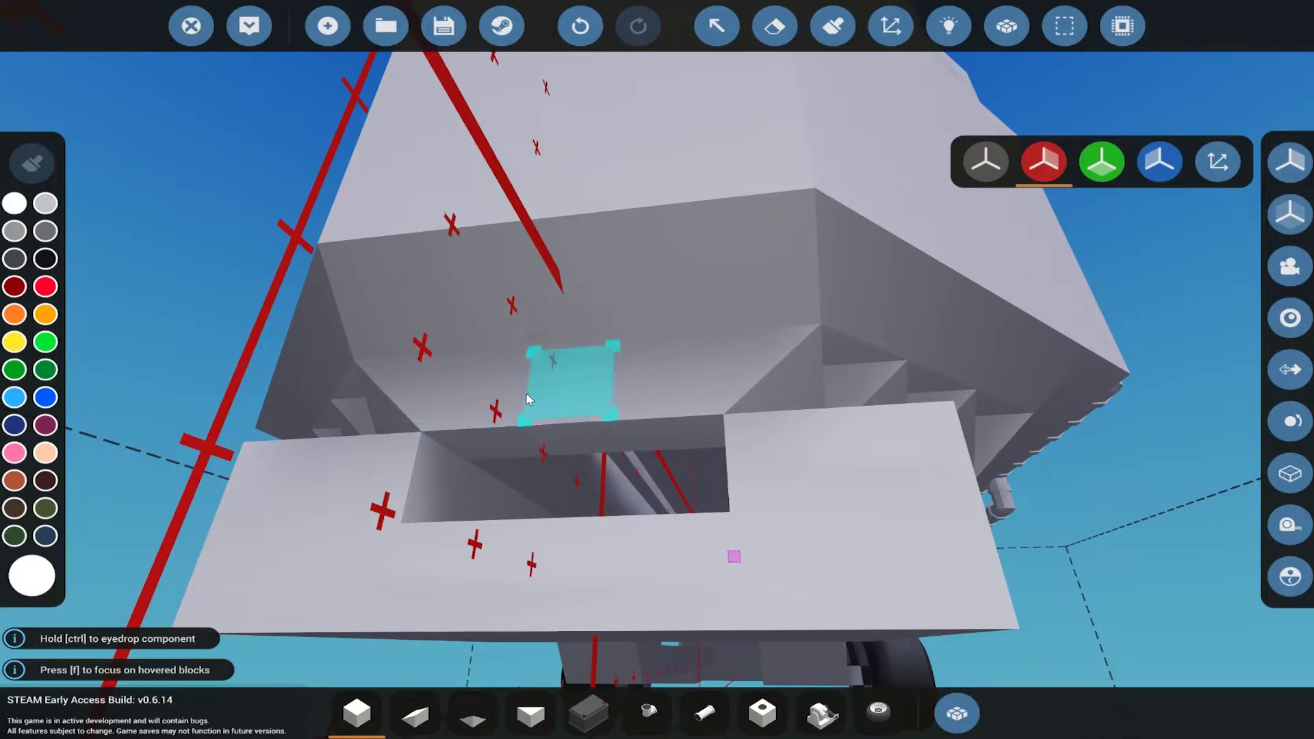
{"action": "scroll", "coordinate": [467, 382], "scroll_direction": "up", "scroll_amount": 5}
{"action": "right_click", "coordinate": [575, 205]}
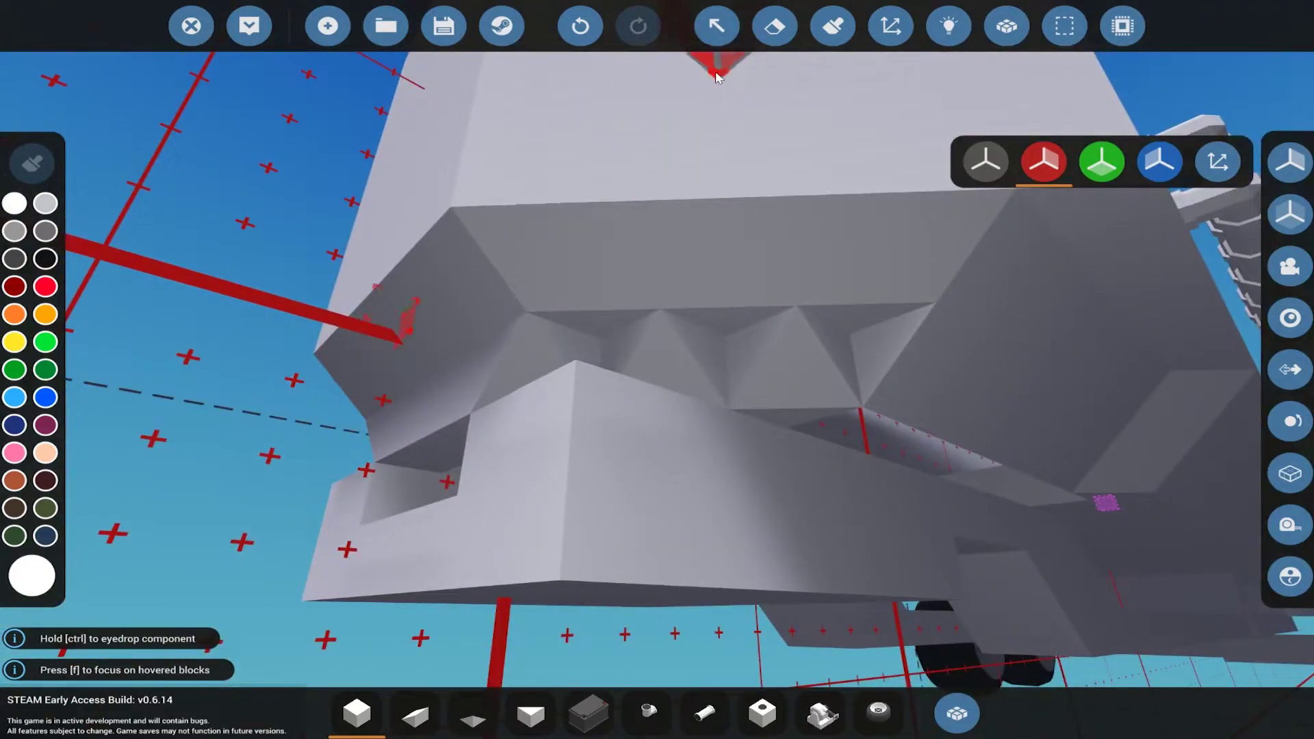
{"action": "left_click", "coordinate": [474, 716]}
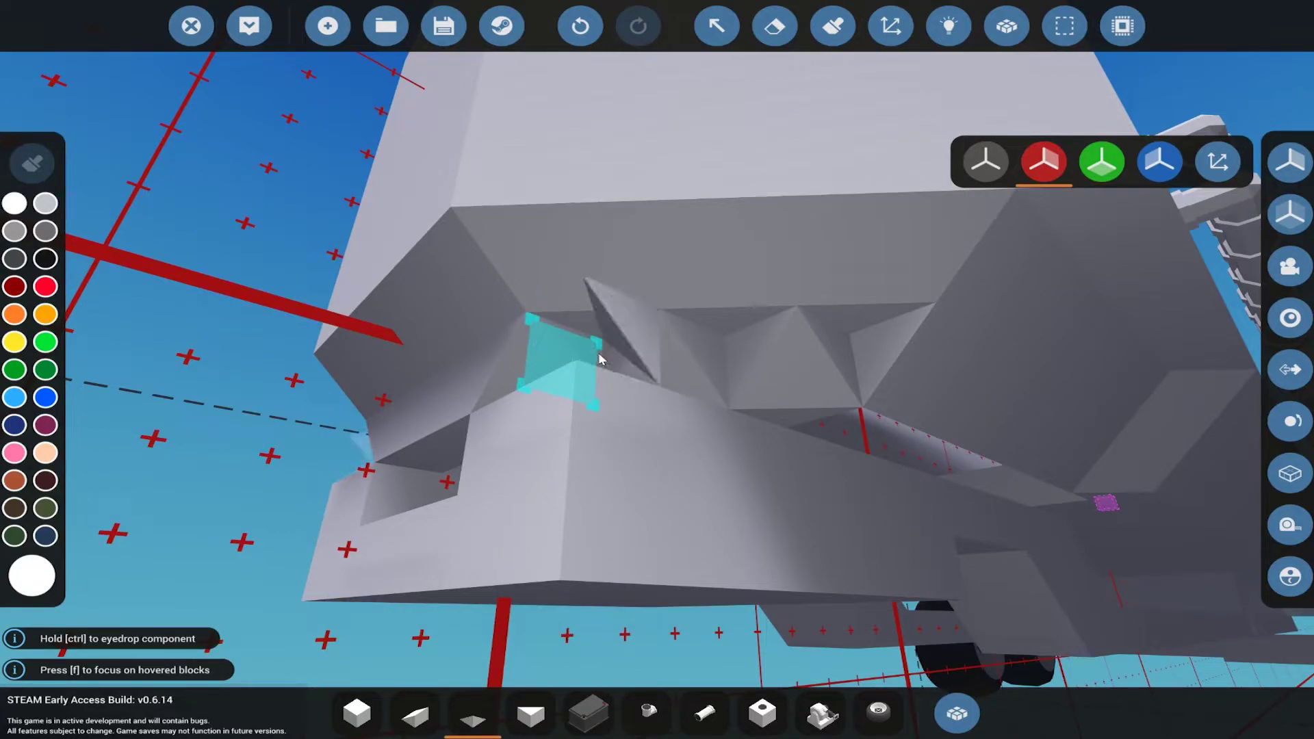
{"action": "right_click", "coordinate": [600, 360]}
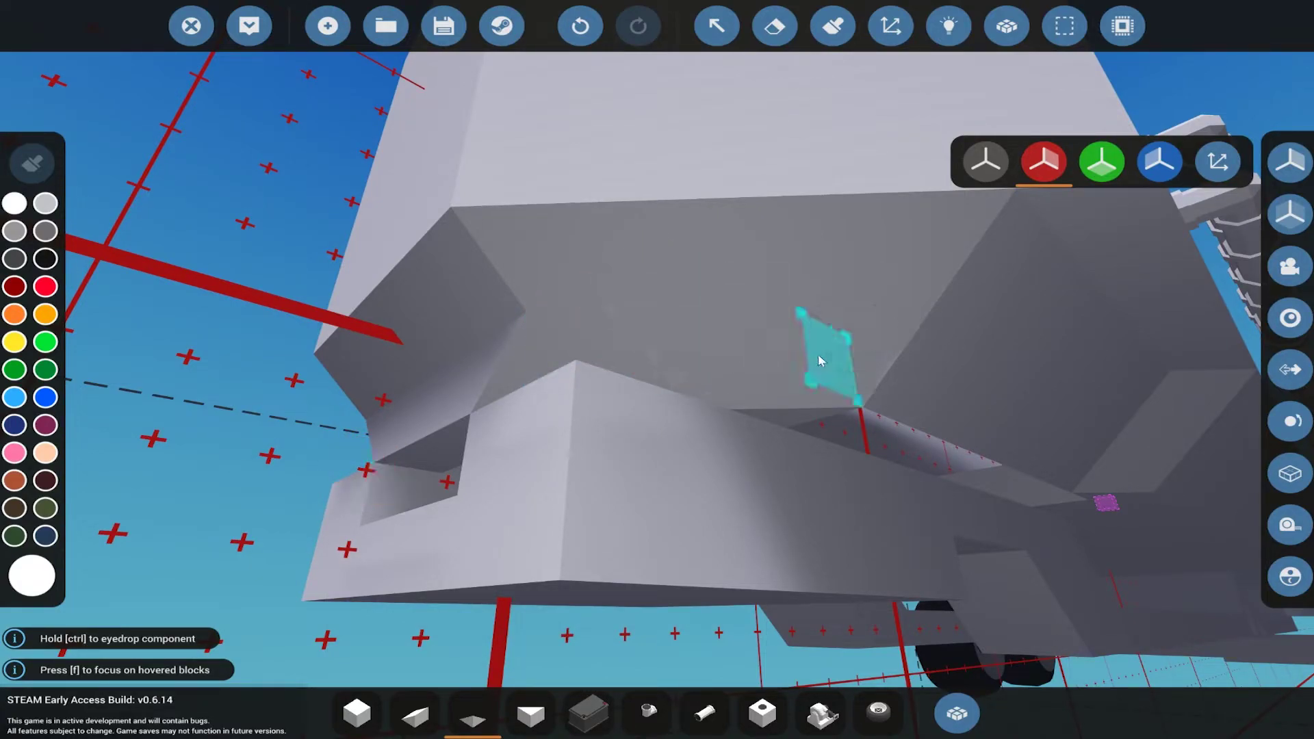
{"action": "left_click", "coordinate": [775, 26]}
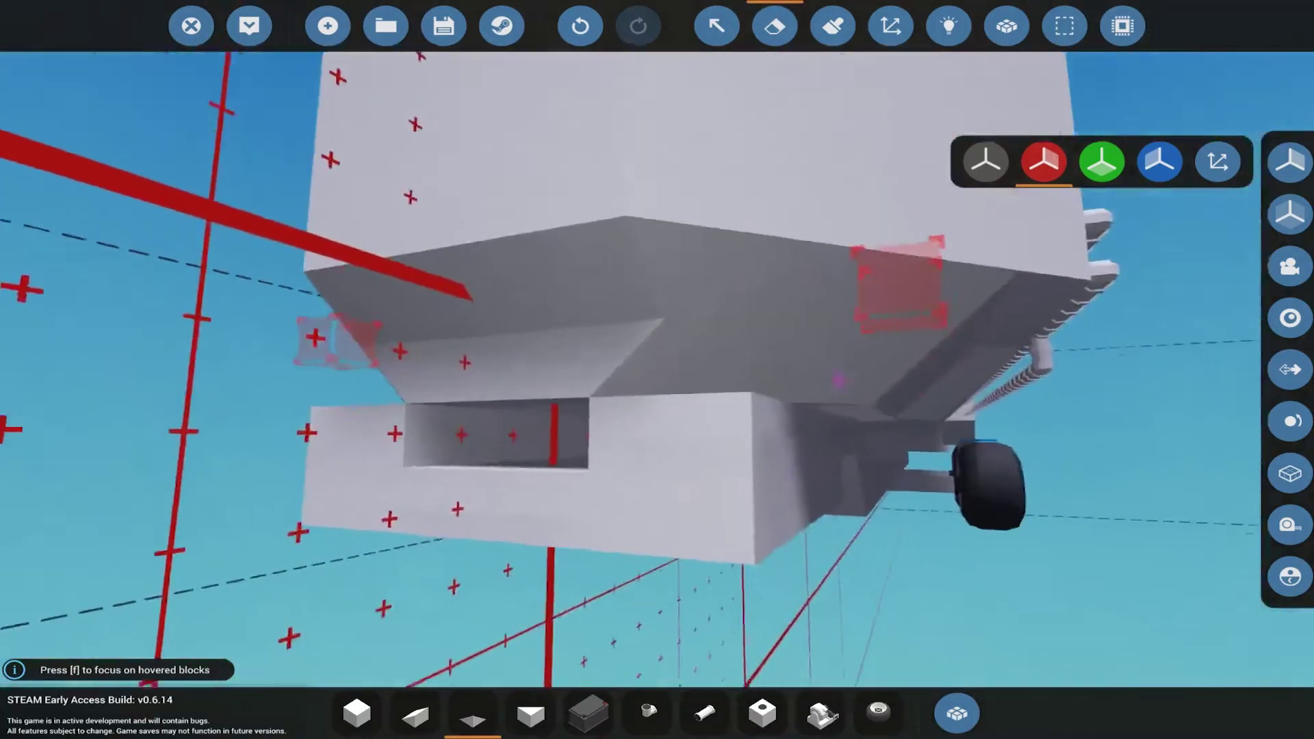
- Orbit into the gap under the tank body and erase the blocks at its right end
{"action": "mouse_move", "coordinate": [814, 204]}
{"action": "left_mouse_down"}
{"action": "mouse_move", "coordinate": [868, 346]}
{"action": "mouse_move", "coordinate": [781, 329]}
{"action": "mouse_move", "coordinate": [1009, 317]}
{"action": "mouse_move", "coordinate": [753, 319]}
{"action": "left_mouse_up"}
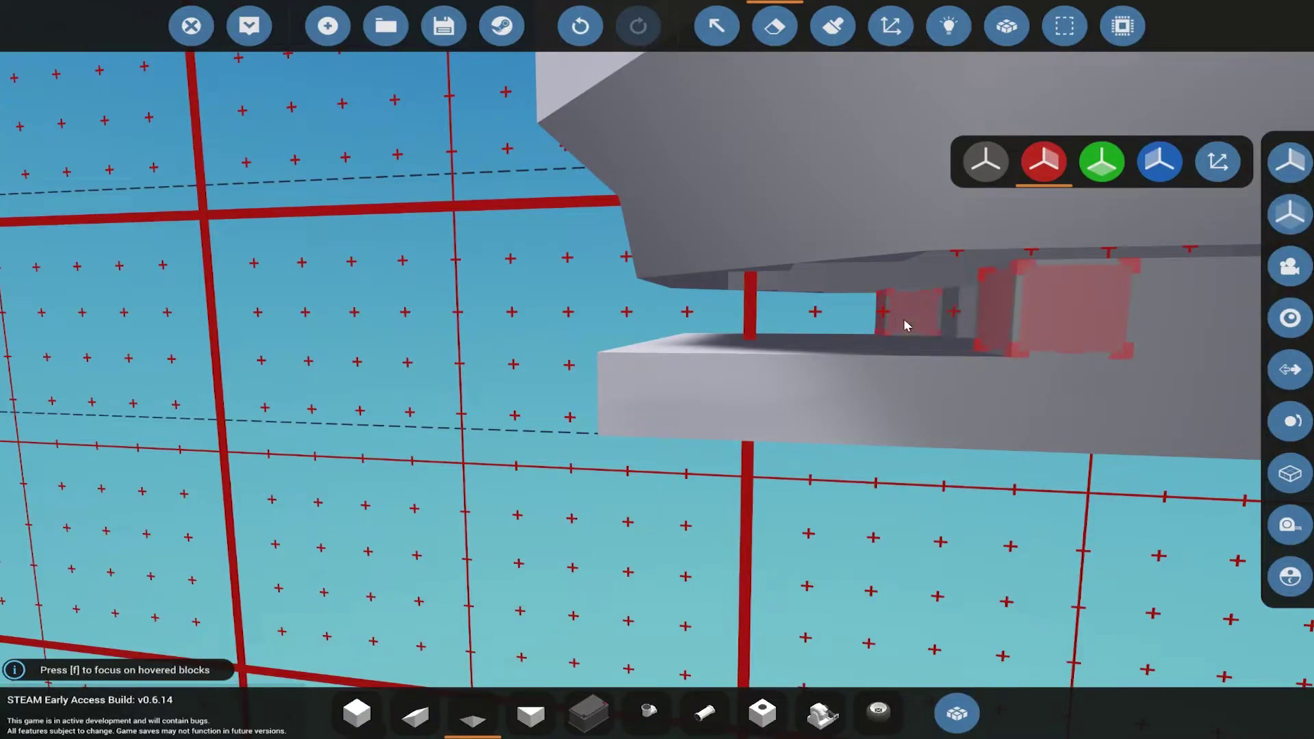
{"action": "mouse_move", "coordinate": [904, 325]}
{"action": "left_mouse_down"}
{"action": "mouse_move", "coordinate": [828, 319]}
{"action": "mouse_move", "coordinate": [924, 308]}
{"action": "left_mouse_up"}
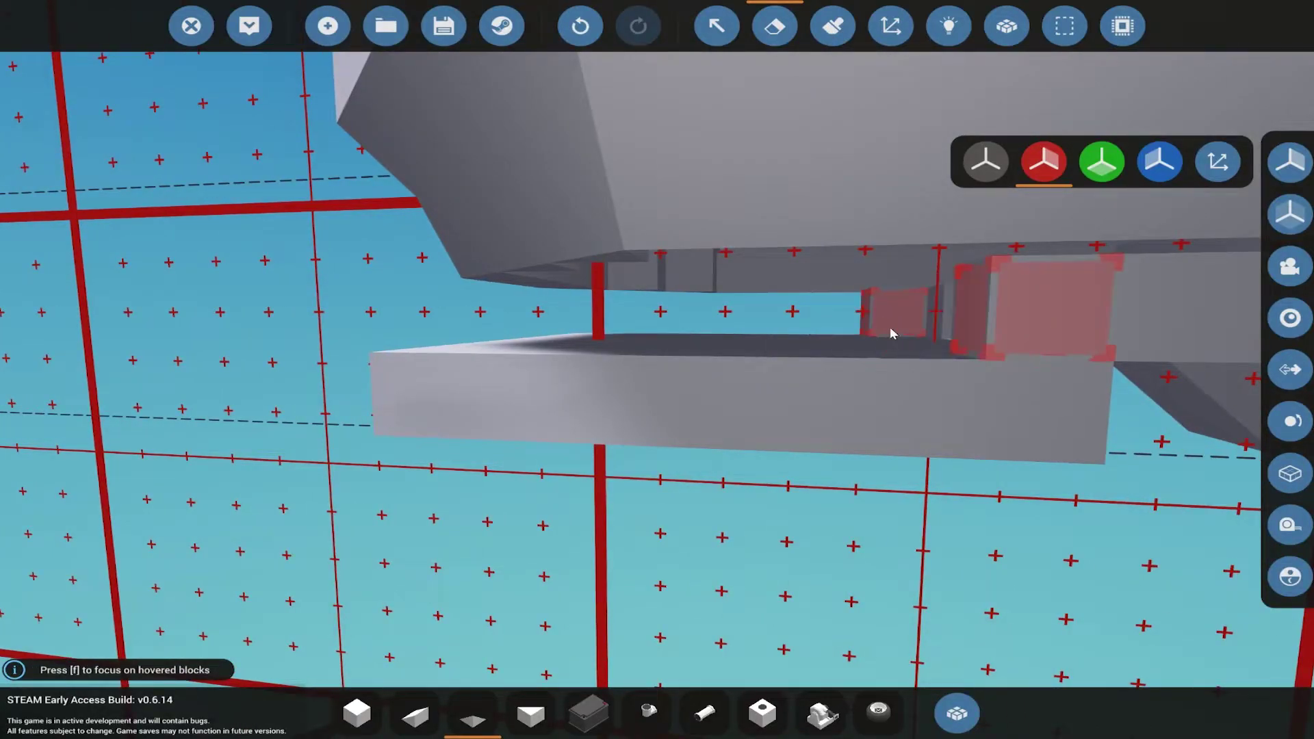
{"action": "right_click", "coordinate": [914, 328]}
{"action": "left_click", "coordinate": [780, 308]}
{"action": "right_click", "coordinate": [861, 391]}
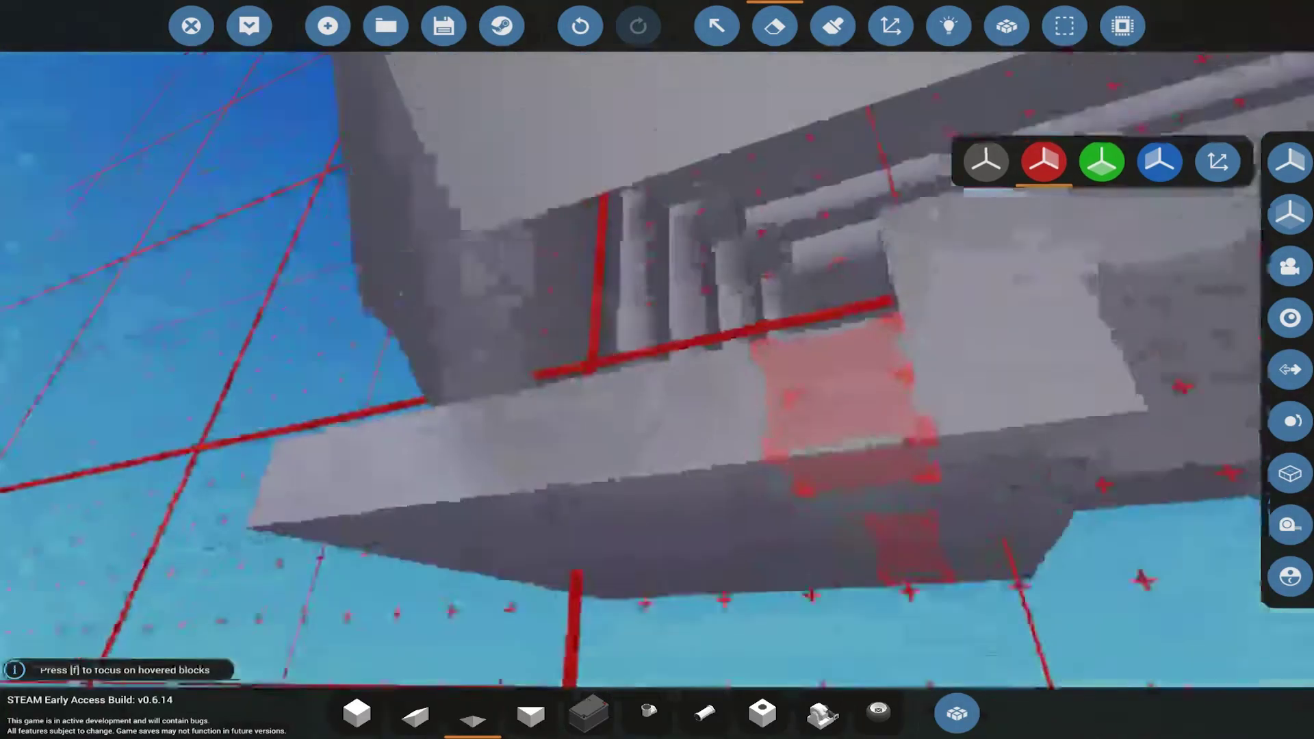
- Place a cube block inside the structure under the tank, then undo that misplacement
{"action": "left_click", "coordinate": [356, 713]}
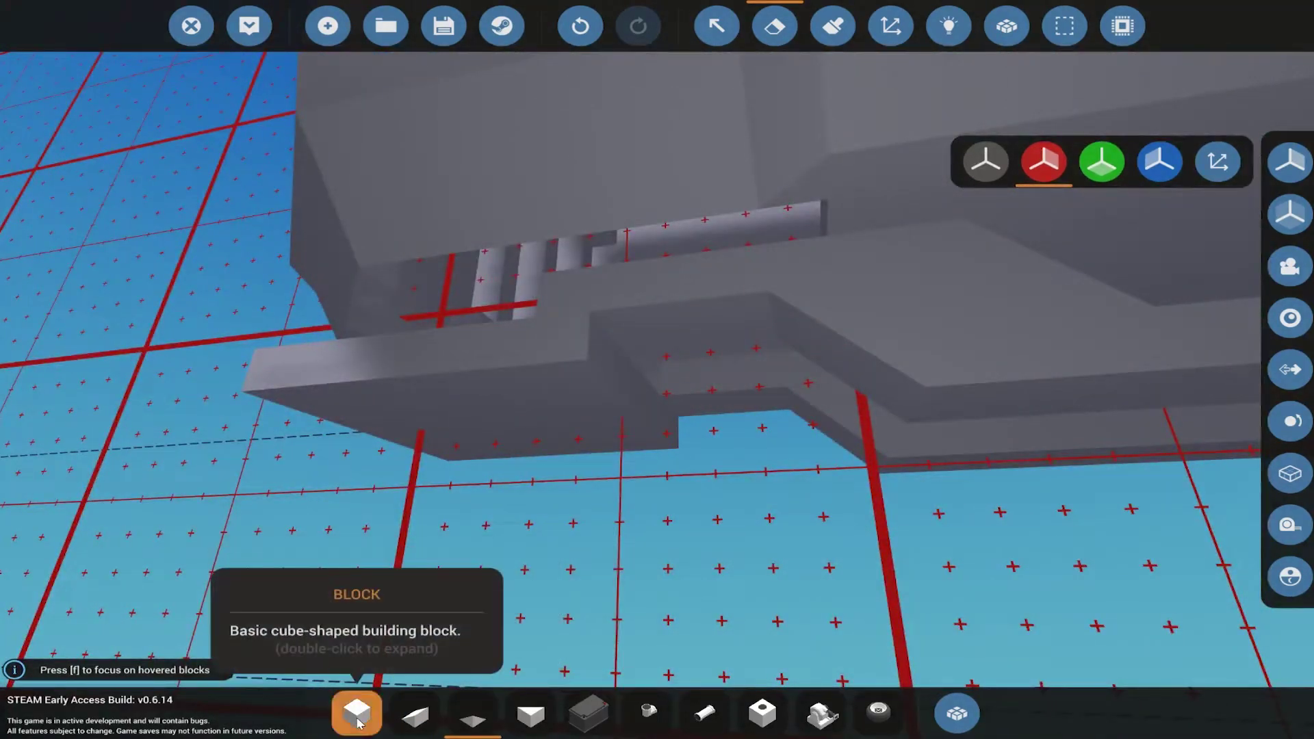
{"action": "left_click", "coordinate": [415, 712]}
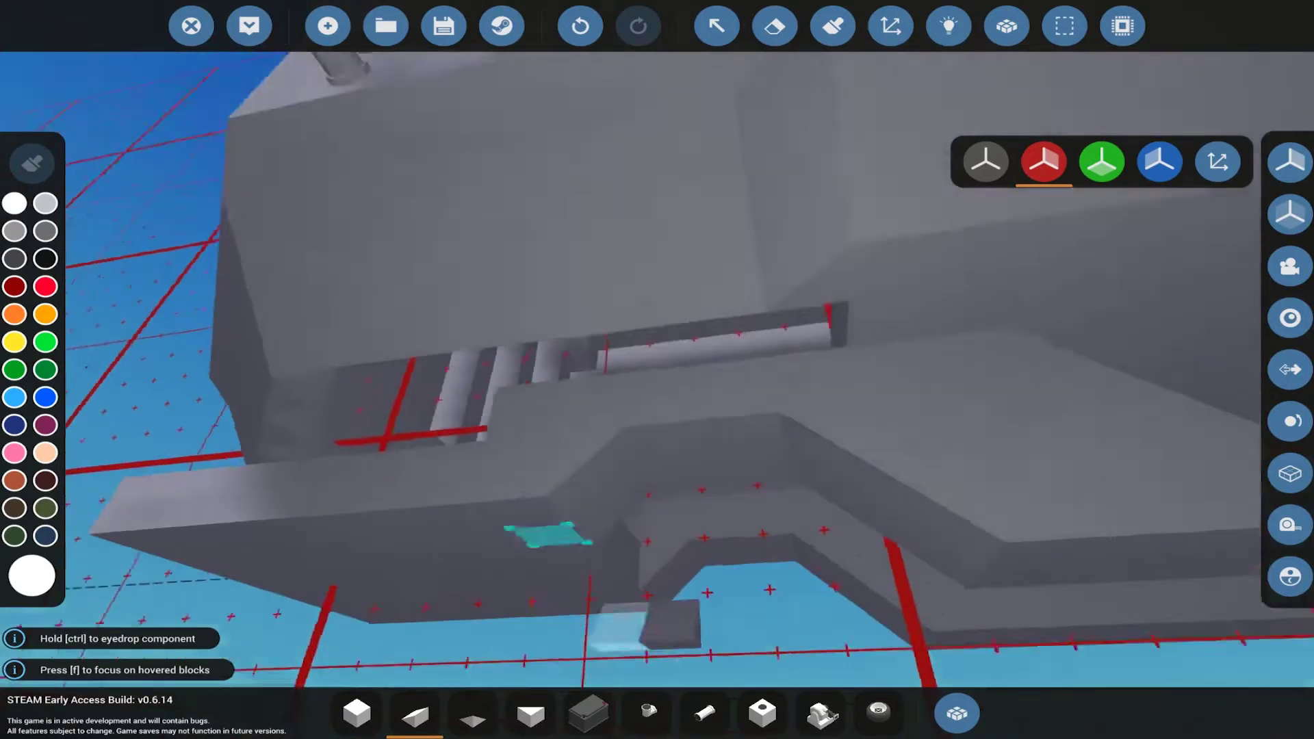
{"action": "left_click_drag", "start_coordinate": [667, 413], "coordinate": [739, 49]}
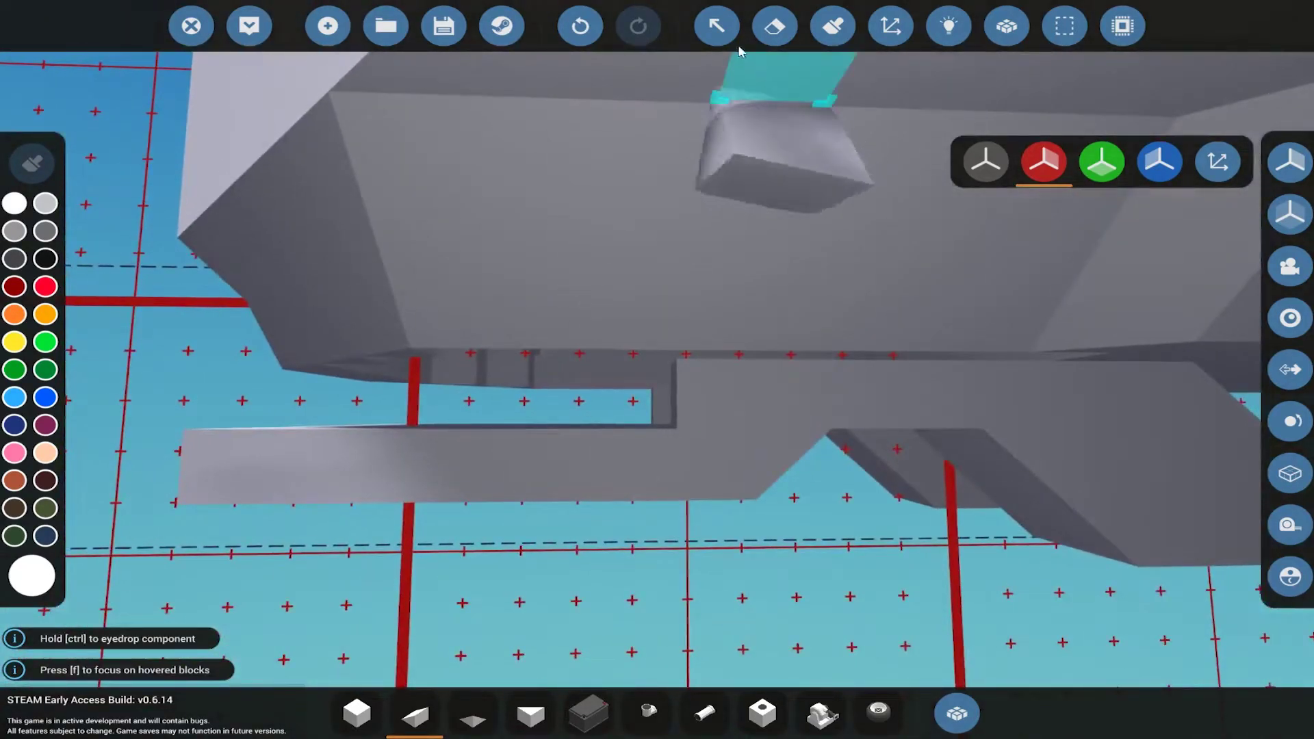
{"action": "left_click", "coordinate": [774, 26]}
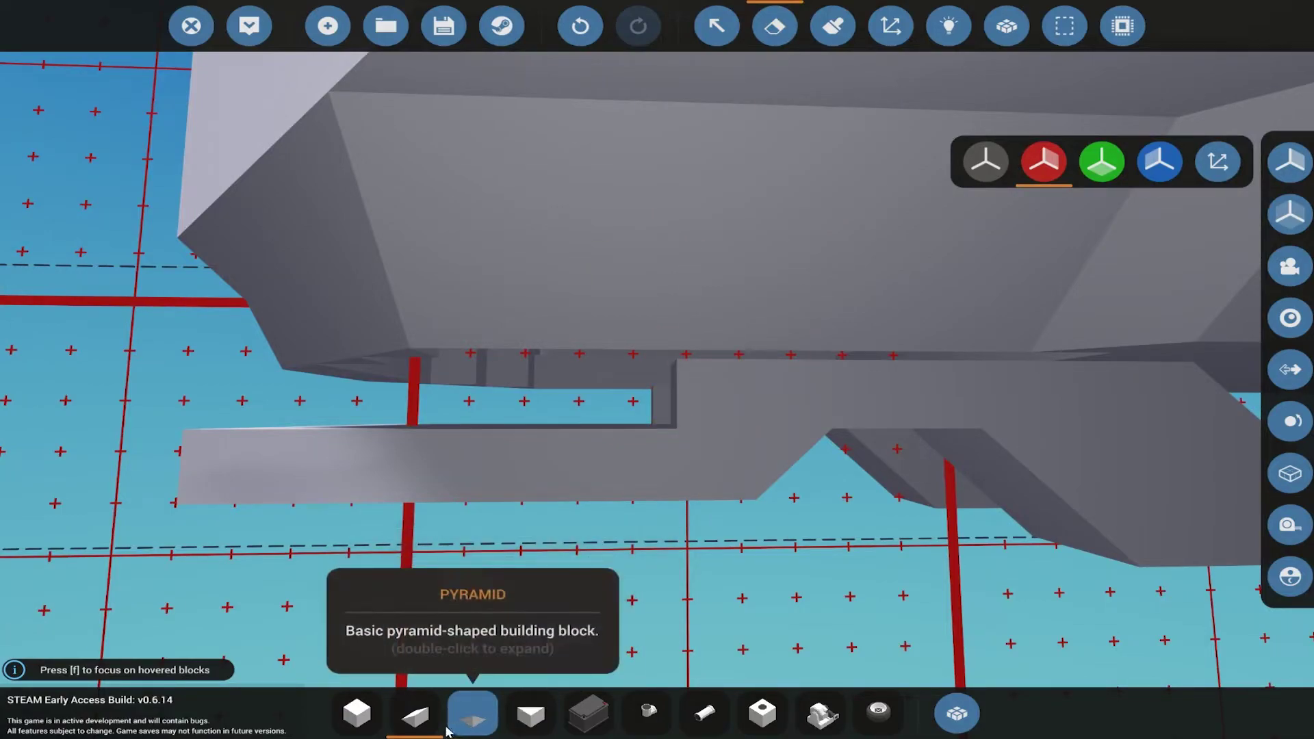
{"action": "left_click", "coordinate": [415, 713]}
{"action": "left_click_drag", "start_coordinate": [657, 411], "coordinate": [822, 411]}
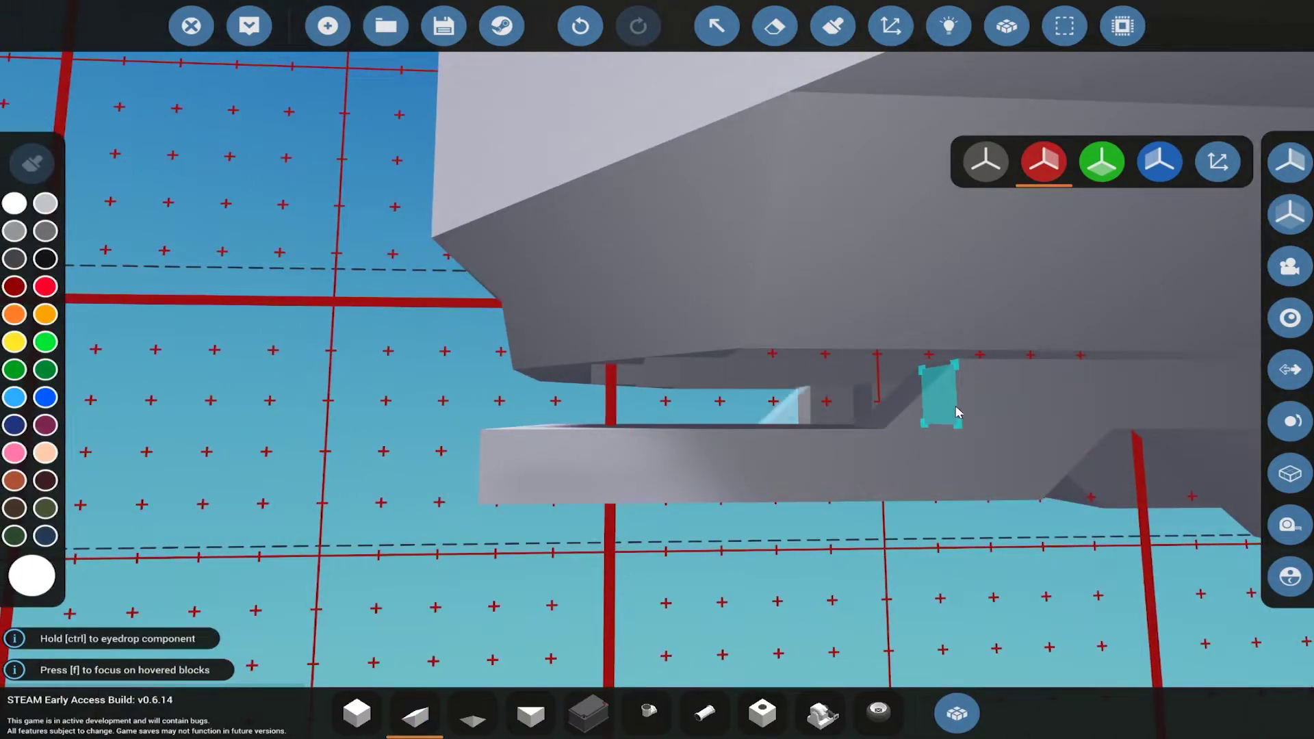
{"action": "mouse_move", "coordinate": [957, 413]}
{"action": "left_mouse_down"}
{"action": "mouse_move", "coordinate": [657, 411]}
{"action": "mouse_move", "coordinate": [657, 308]}
{"action": "left_mouse_up"}
{"action": "left_click", "coordinate": [356, 713]}
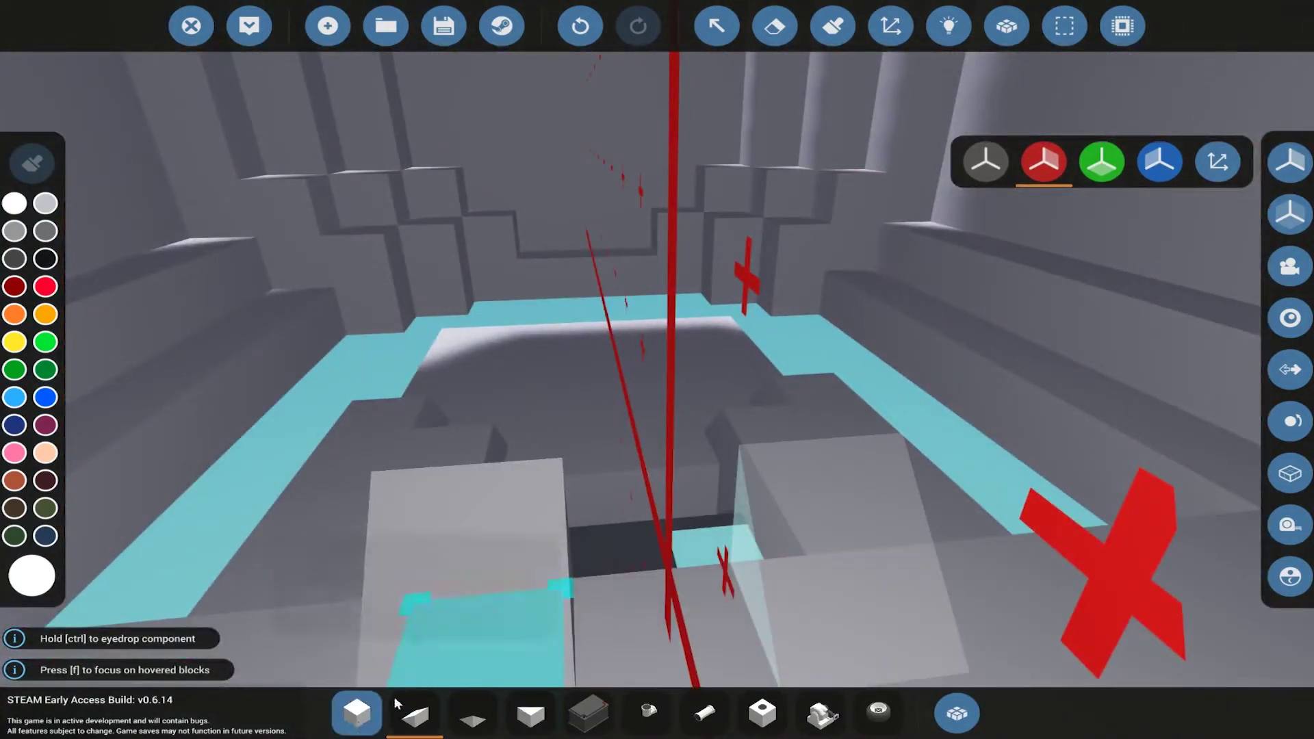
{"action": "mouse_move", "coordinate": [658, 411]}
{"action": "left_mouse_down"}
{"action": "mouse_move", "coordinate": [720, 360]}
{"action": "mouse_move", "coordinate": [761, 160]}
{"action": "left_mouse_up"}
{"action": "left_click", "coordinate": [1048, 452]}
{"action": "key", "text": "Delete"}
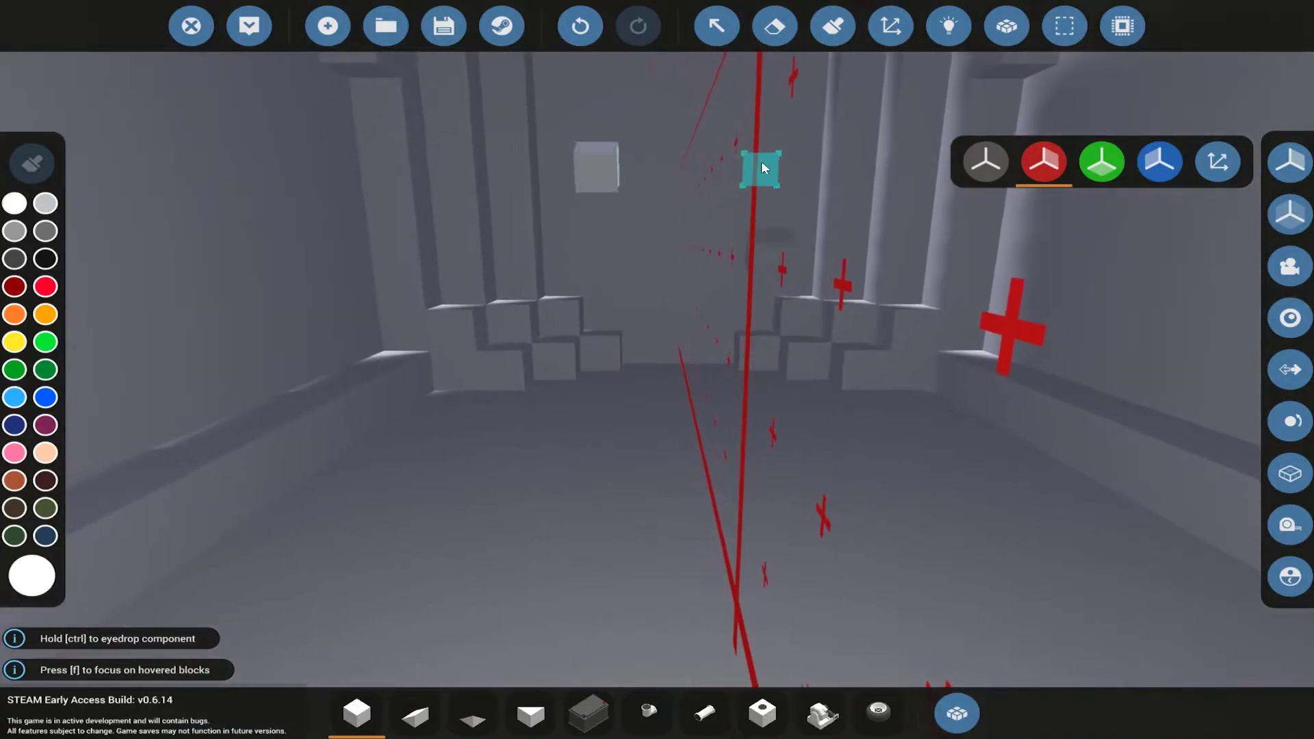
- Erase the small blocks on the inner ledges and look through the interior
{"action": "left_click", "coordinate": [776, 25]}
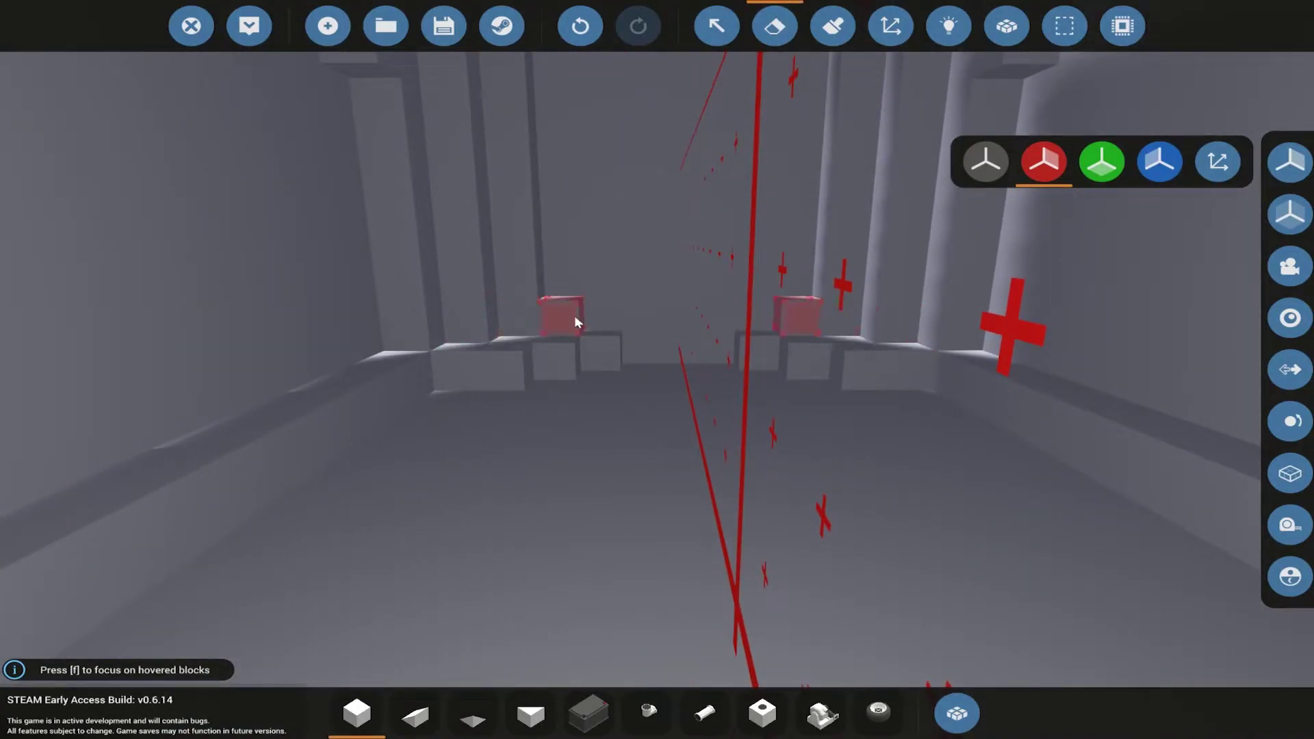
{"action": "left_click", "coordinate": [594, 361]}
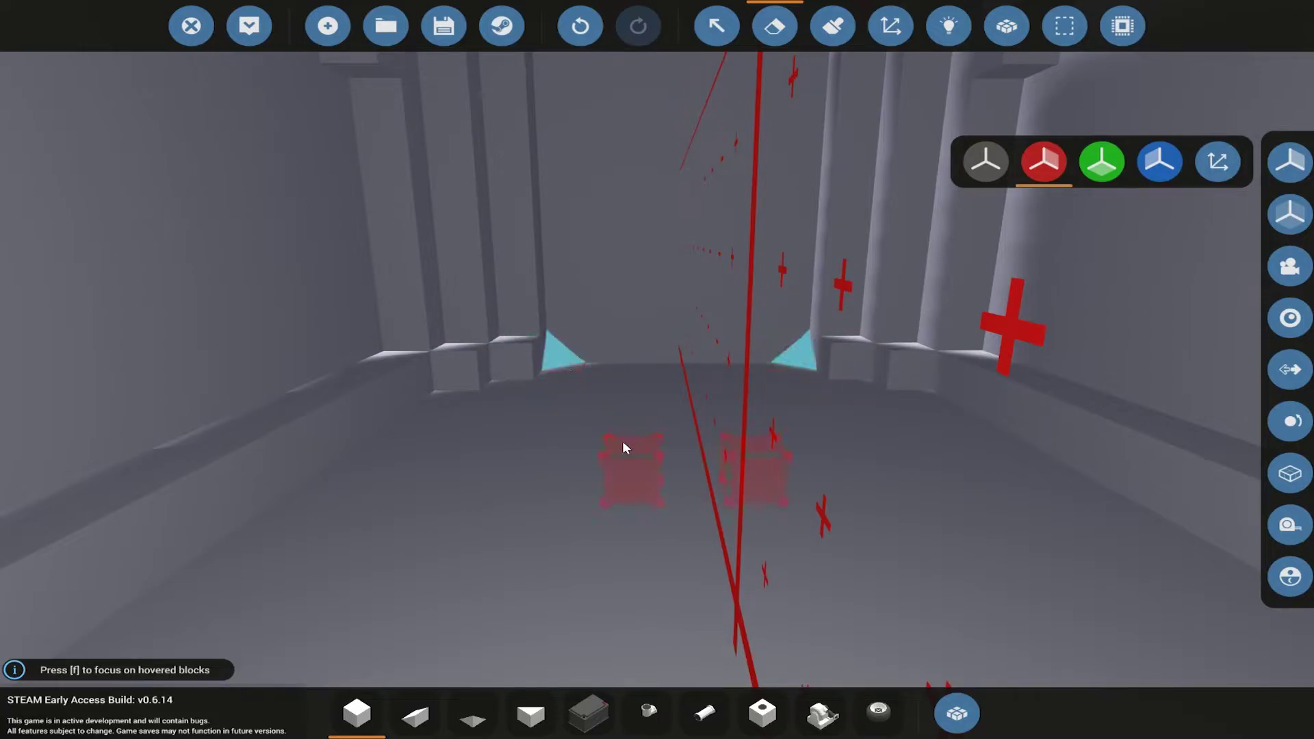
{"action": "mouse_move", "coordinate": [623, 440]}
{"action": "left_mouse_down"}
{"action": "mouse_move", "coordinate": [718, 258]}
{"action": "mouse_move", "coordinate": [839, 364]}
{"action": "left_mouse_up"}
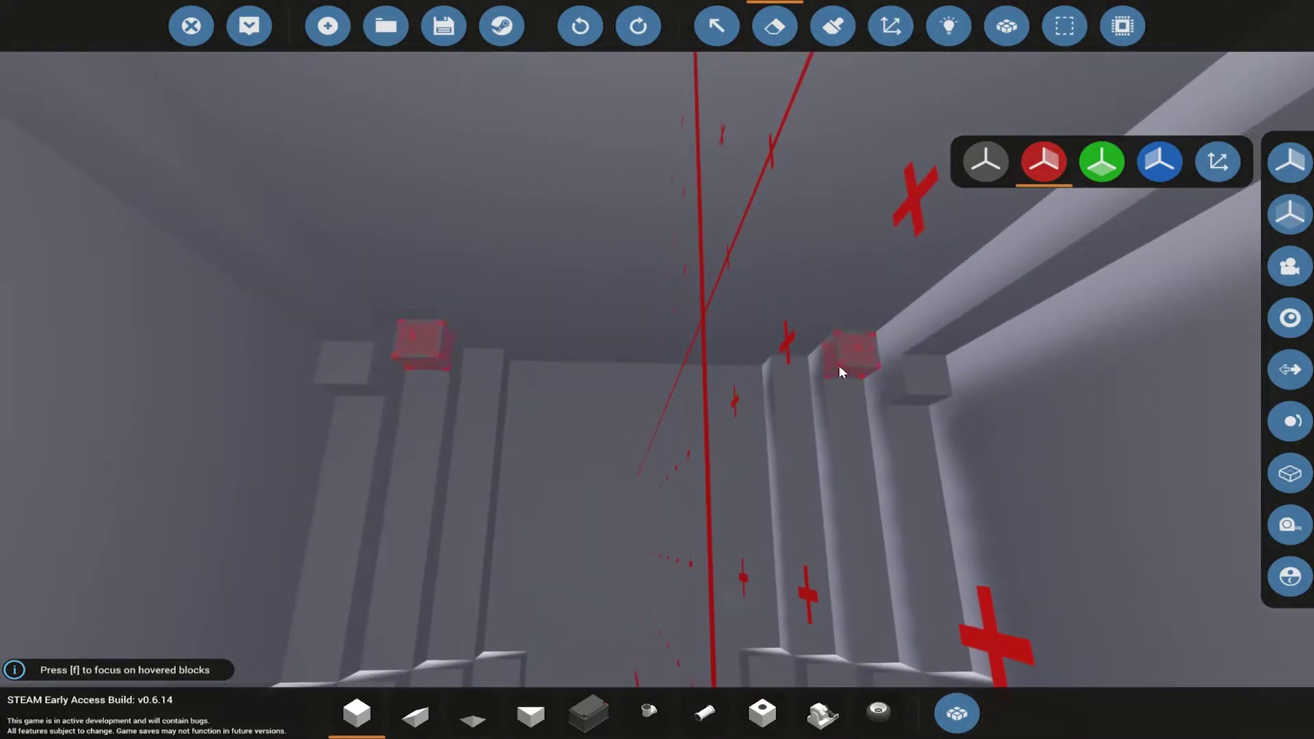
{"action": "left_click_drag", "start_coordinate": [831, 464], "coordinate": [658, 370]}
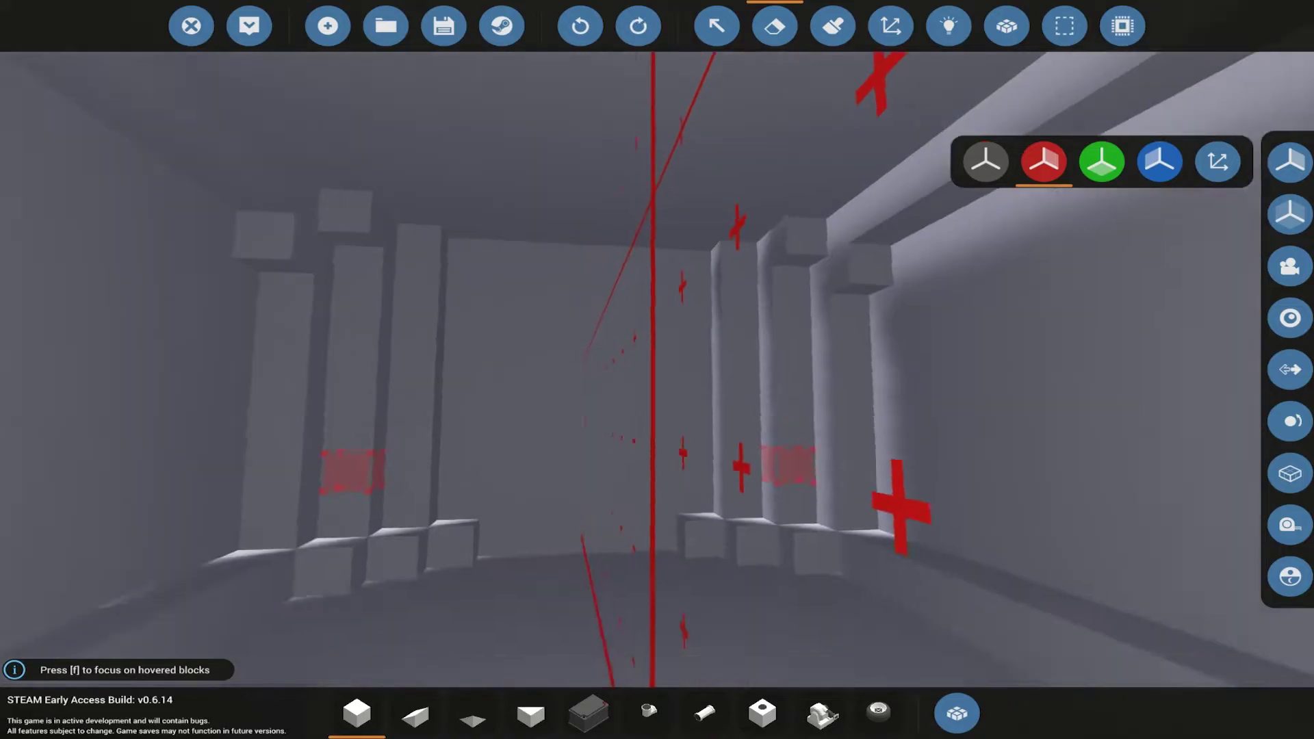
{"action": "right_click", "coordinate": [658, 411]}
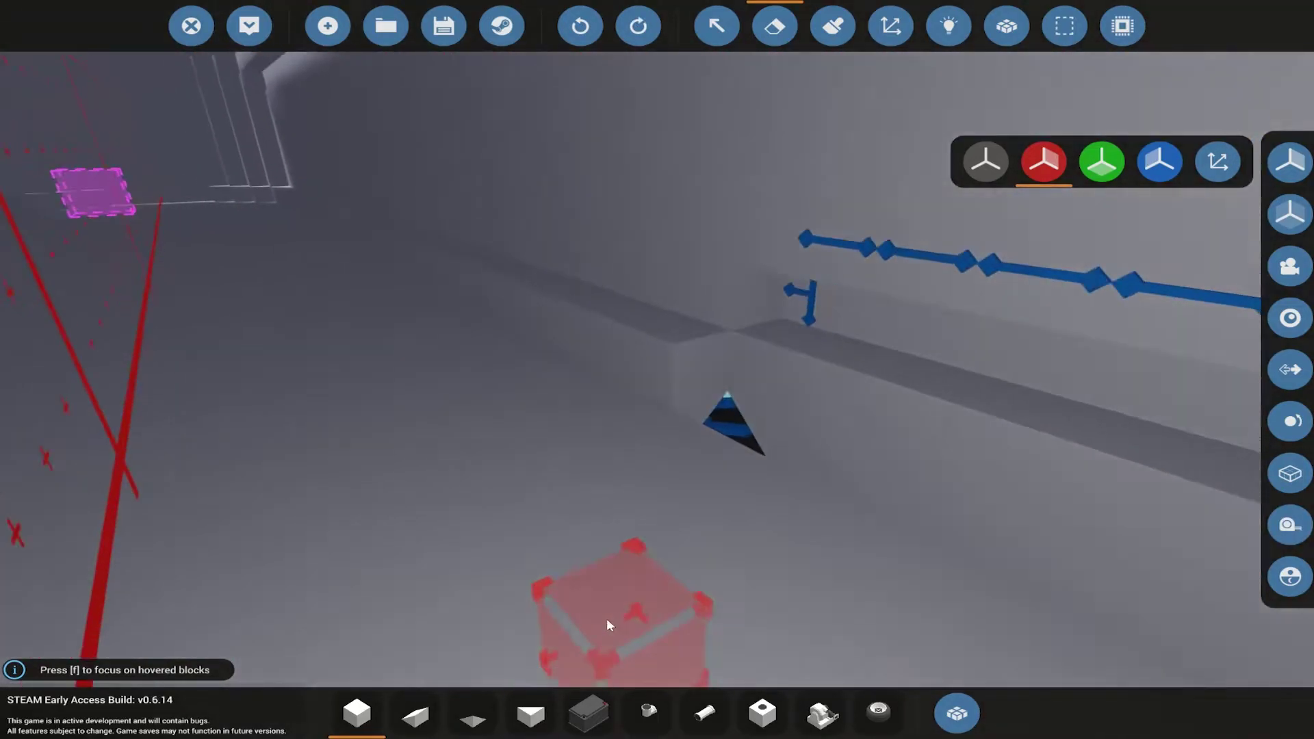
{"action": "right_click", "coordinate": [606, 618]}
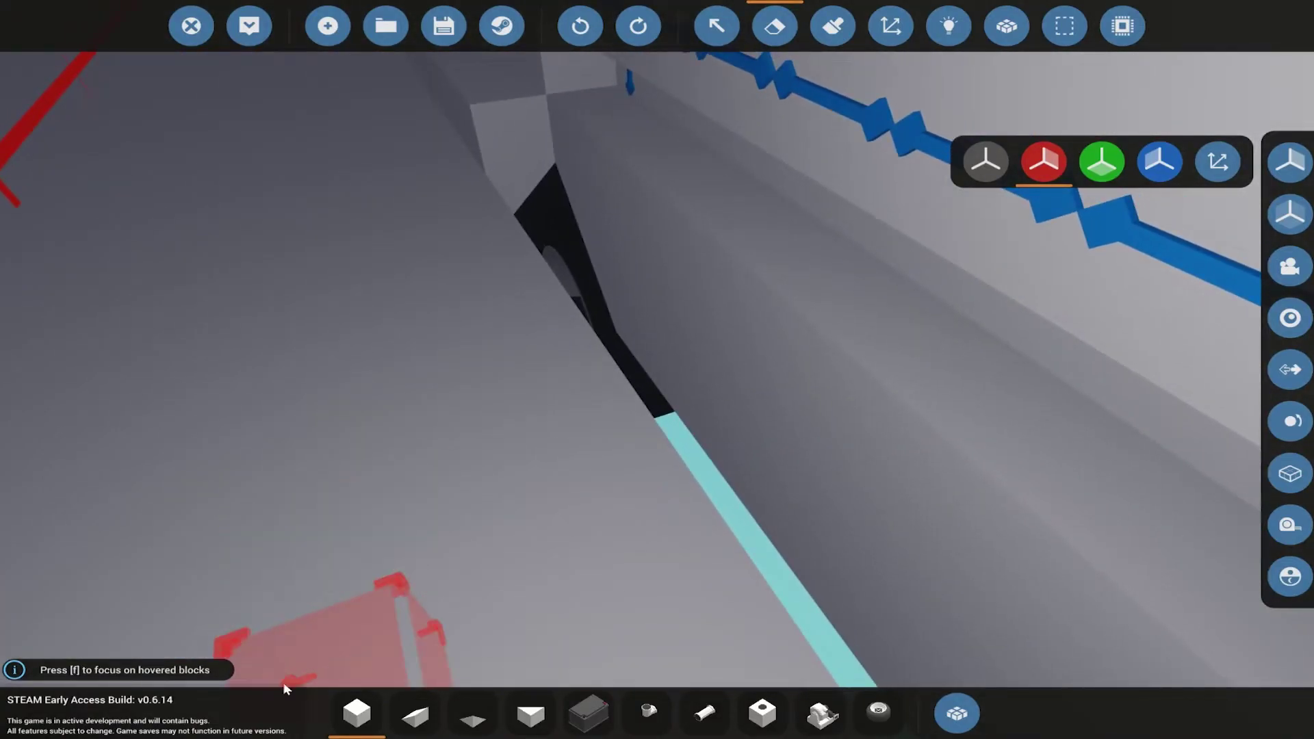
- Fill the top of the dark gap with a cube block, then view the trailer from outside
{"action": "left_click", "coordinate": [355, 719]}
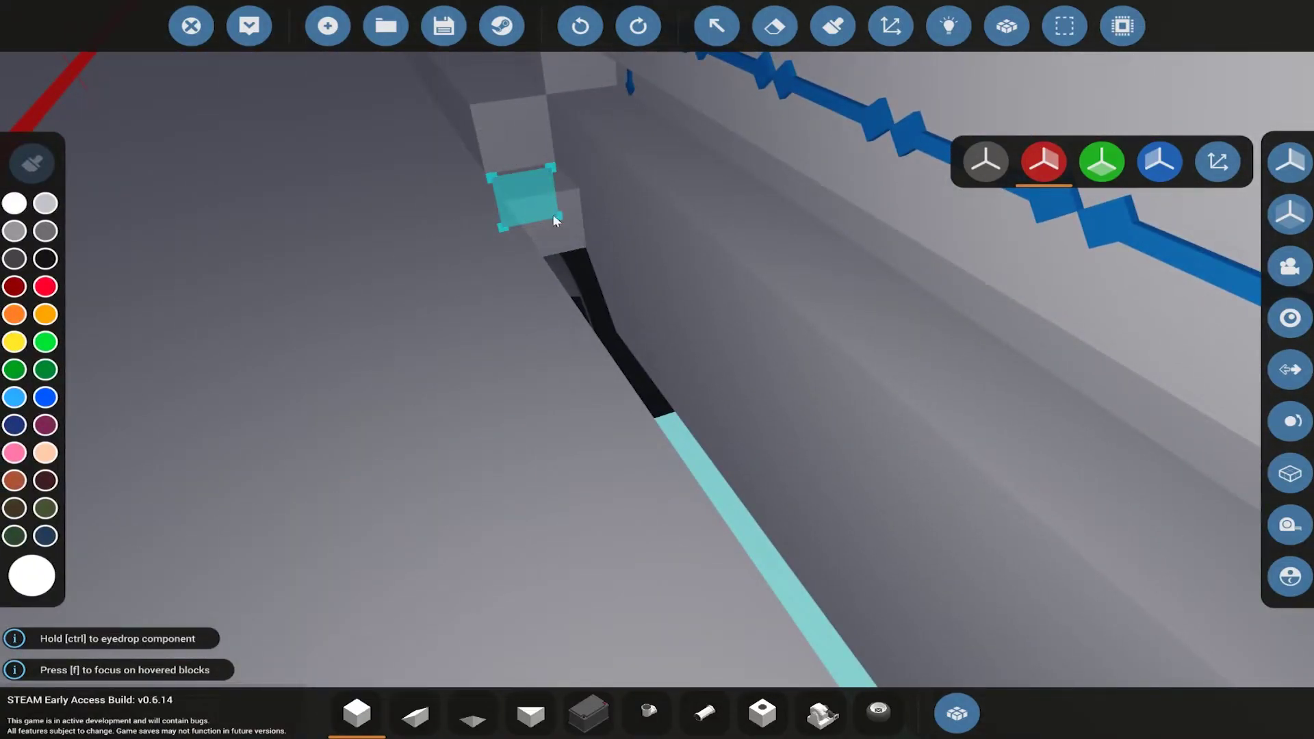
{"action": "left_click", "coordinate": [535, 205]}
{"action": "right_click", "coordinate": [897, 535]}
{"action": "right_click", "coordinate": [897, 536]}
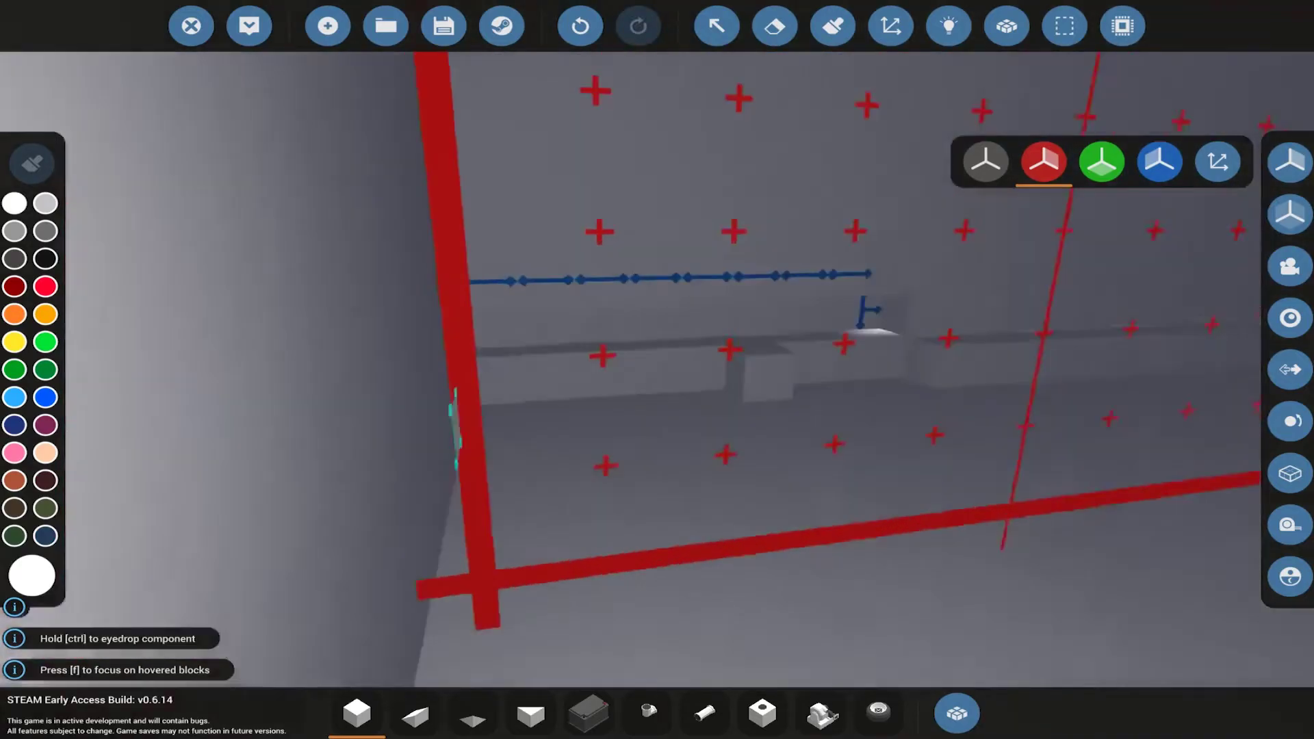
{"action": "key", "text": "w"}
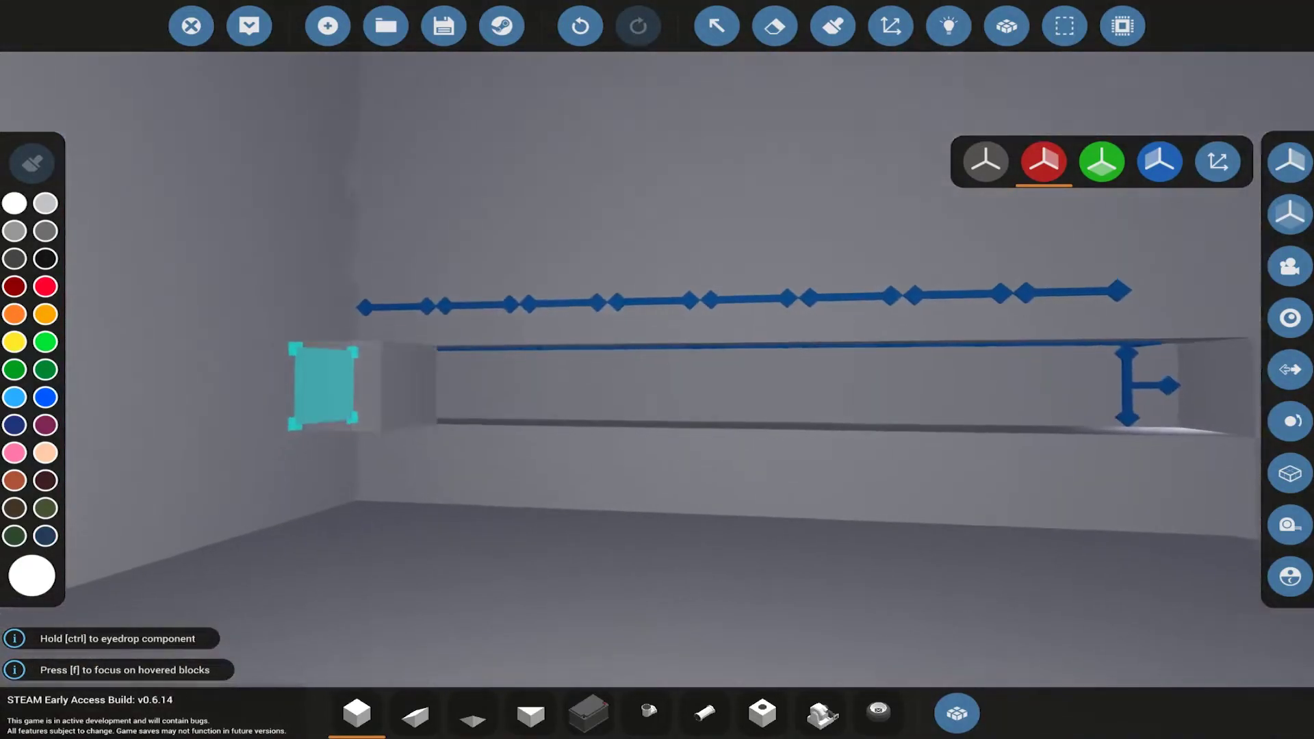
{"action": "key", "text": "f"}
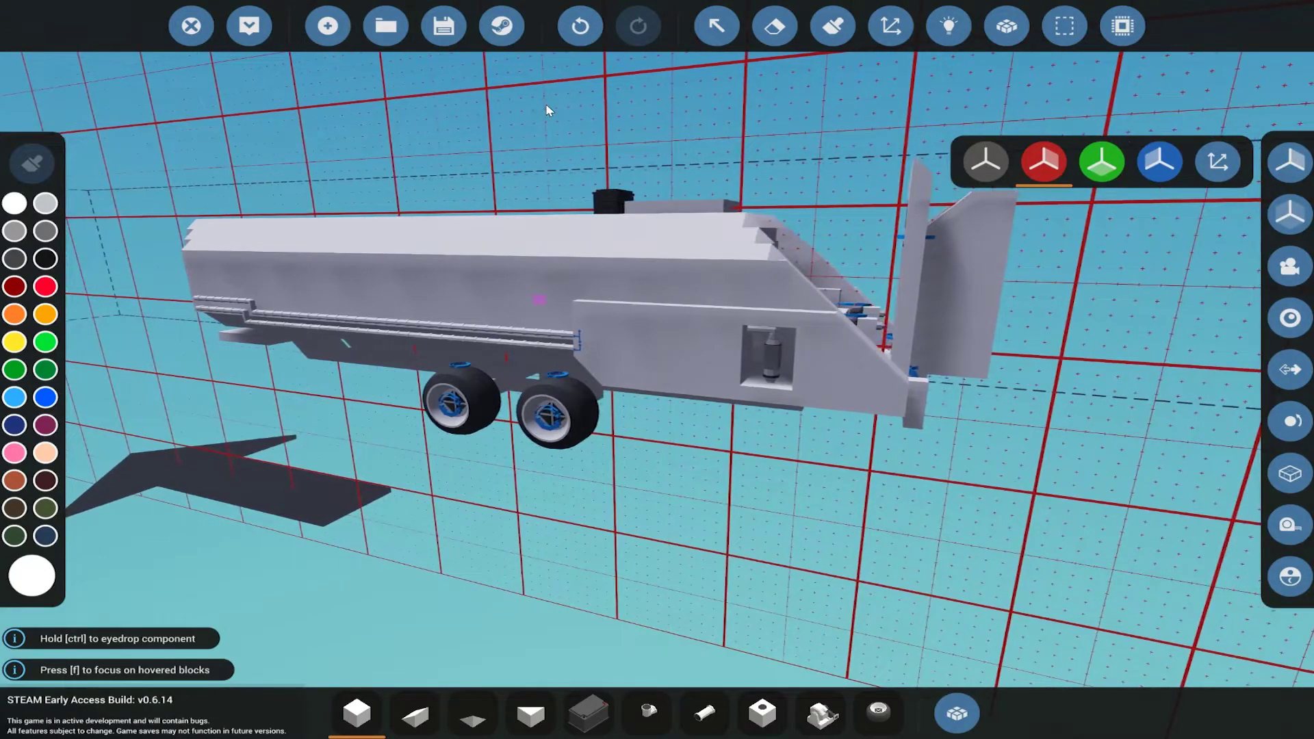
- Fly under the trailer and pick the pneumatic piston from the component inventory
{"action": "left_click_drag", "start_coordinate": [605, 170], "coordinate": [719, 309]}
{"action": "key", "text": "w"}
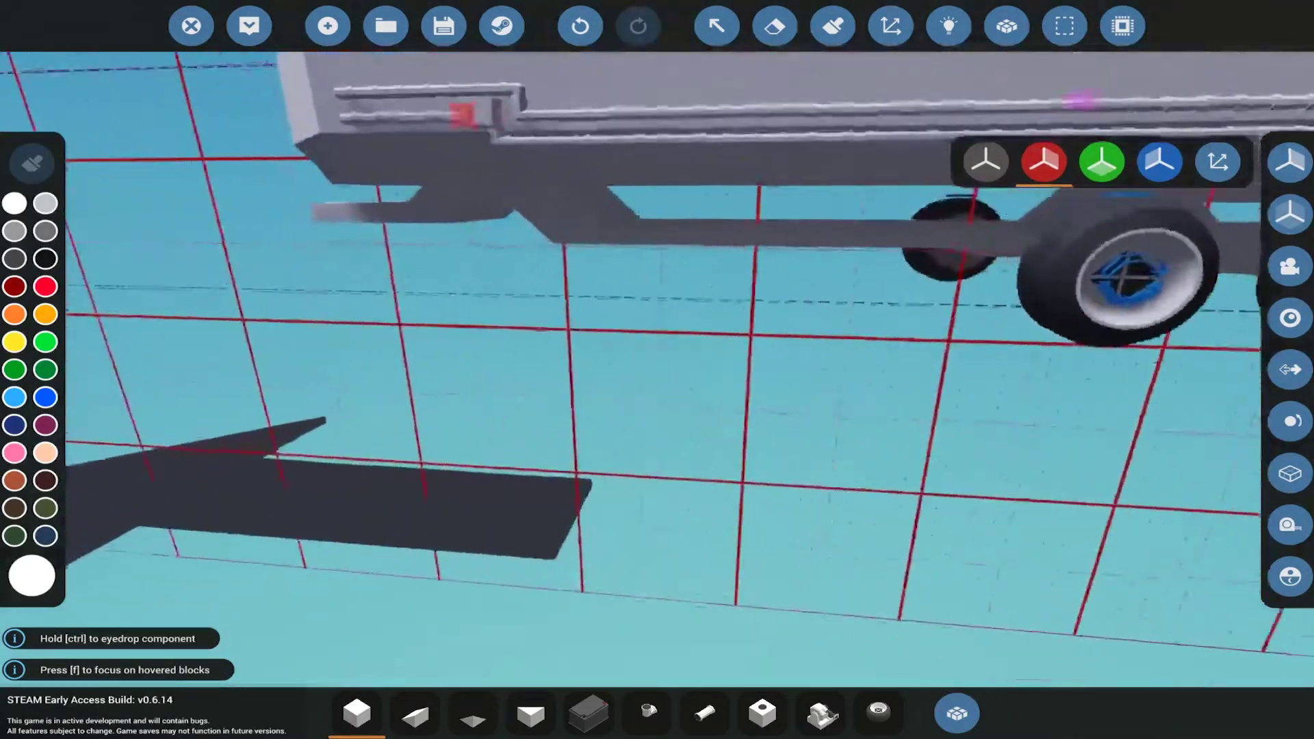
{"action": "key", "text": "s"}
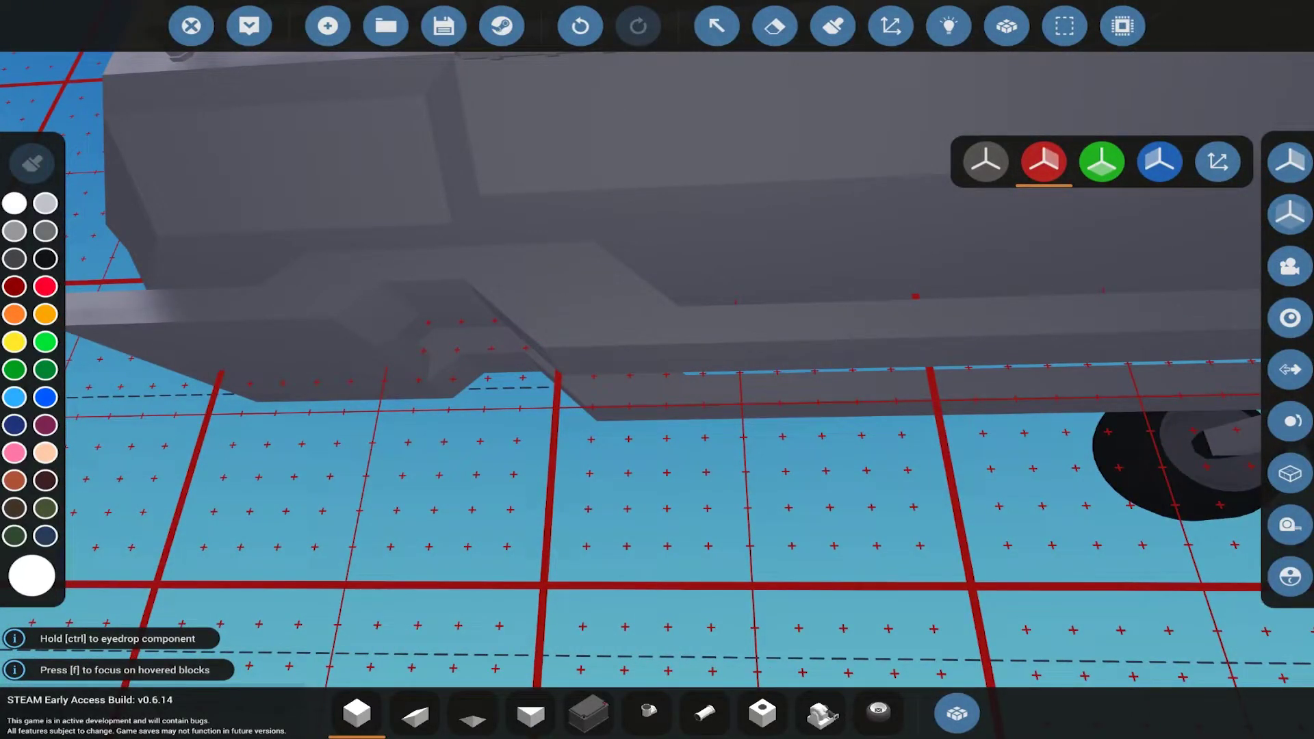
{"action": "left_click", "coordinate": [957, 714]}
{"action": "scroll", "coordinate": [514, 429], "scroll_direction": "down", "scroll_amount": 3}
{"action": "scroll", "coordinate": [536, 438], "scroll_direction": "down", "scroll_amount": 3}
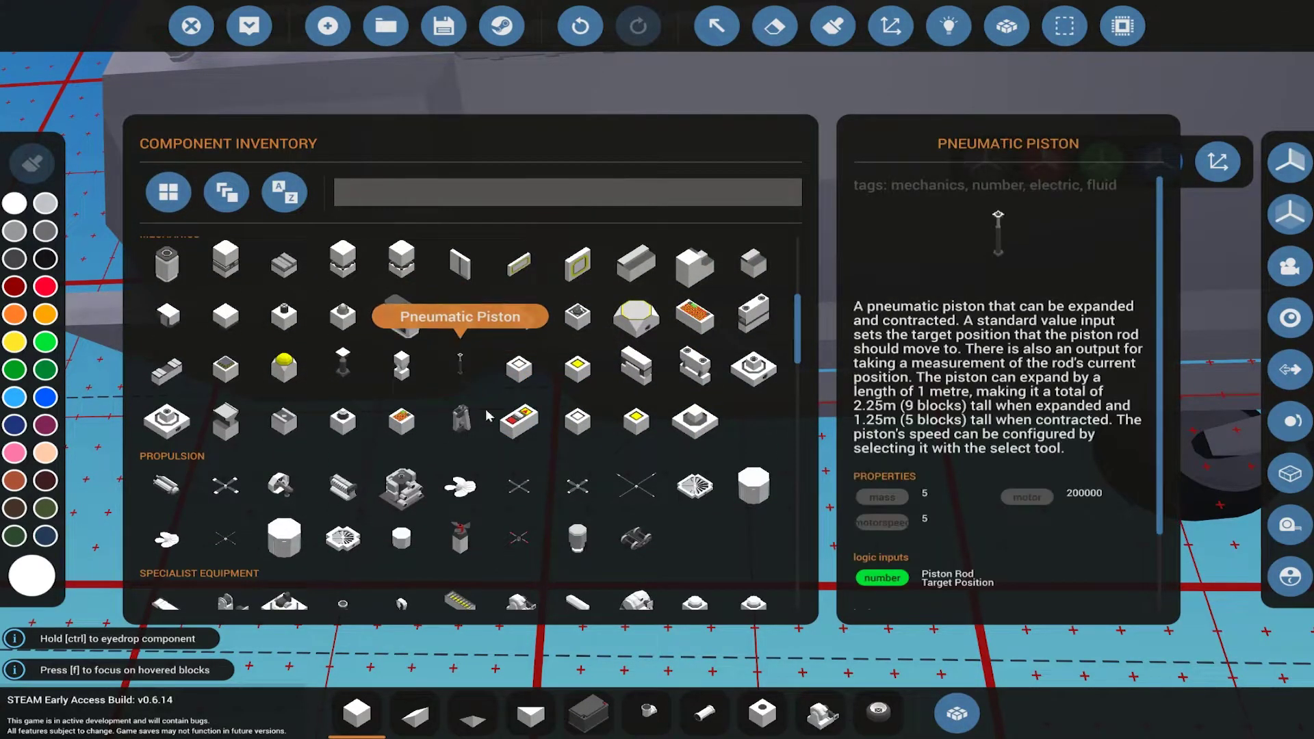
{"action": "key", "text": "Tab"}
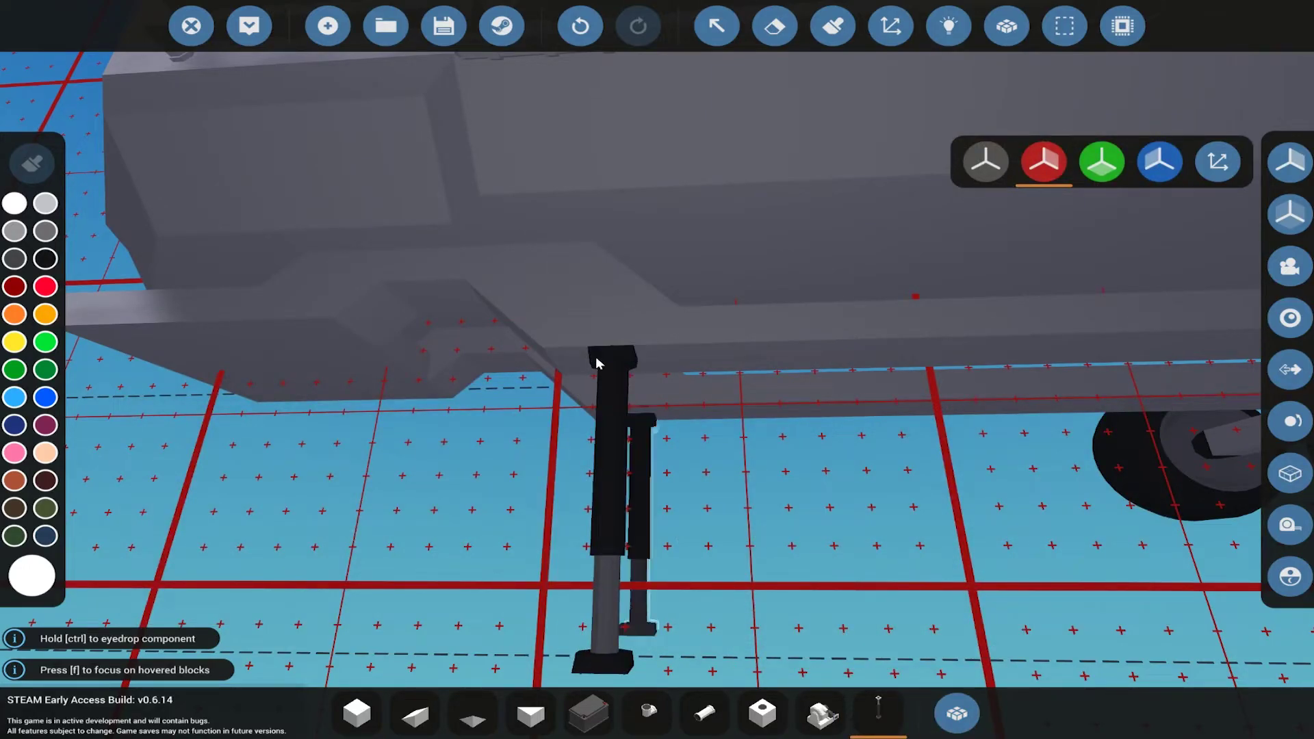
{"action": "right_click", "coordinate": [598, 362]}
{"action": "scroll", "coordinate": [766, 191], "scroll_direction": "up", "scroll_amount": 5}
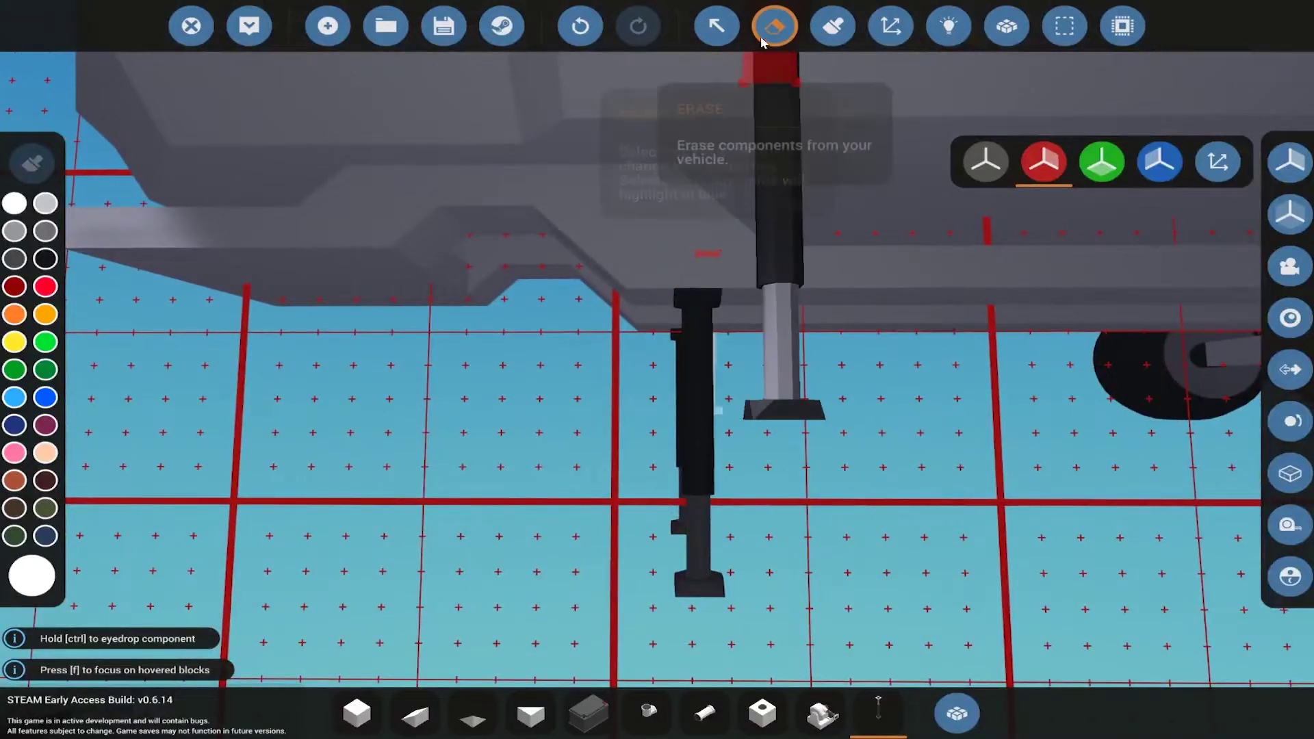
- Erase the extra piston, then place and rotate a second piston leg under the trailer
{"action": "left_click", "coordinate": [774, 25]}
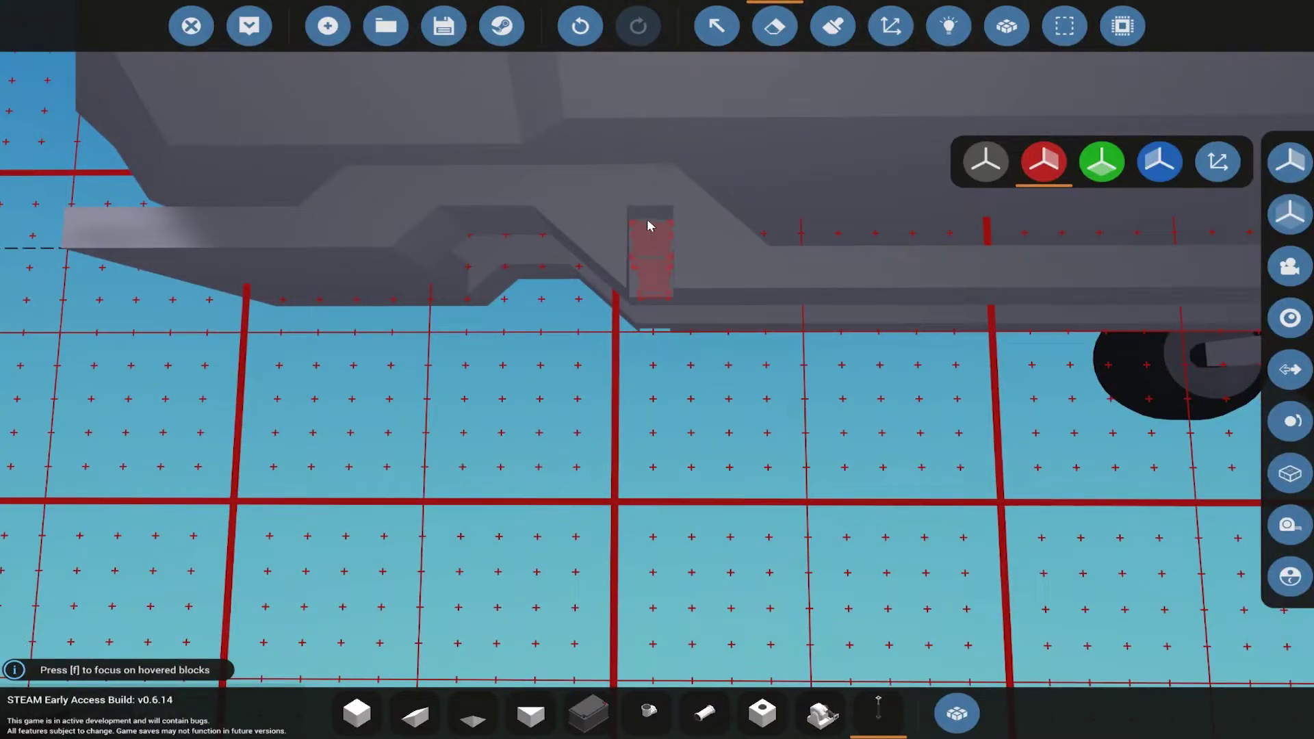
{"action": "left_click", "coordinate": [877, 712]}
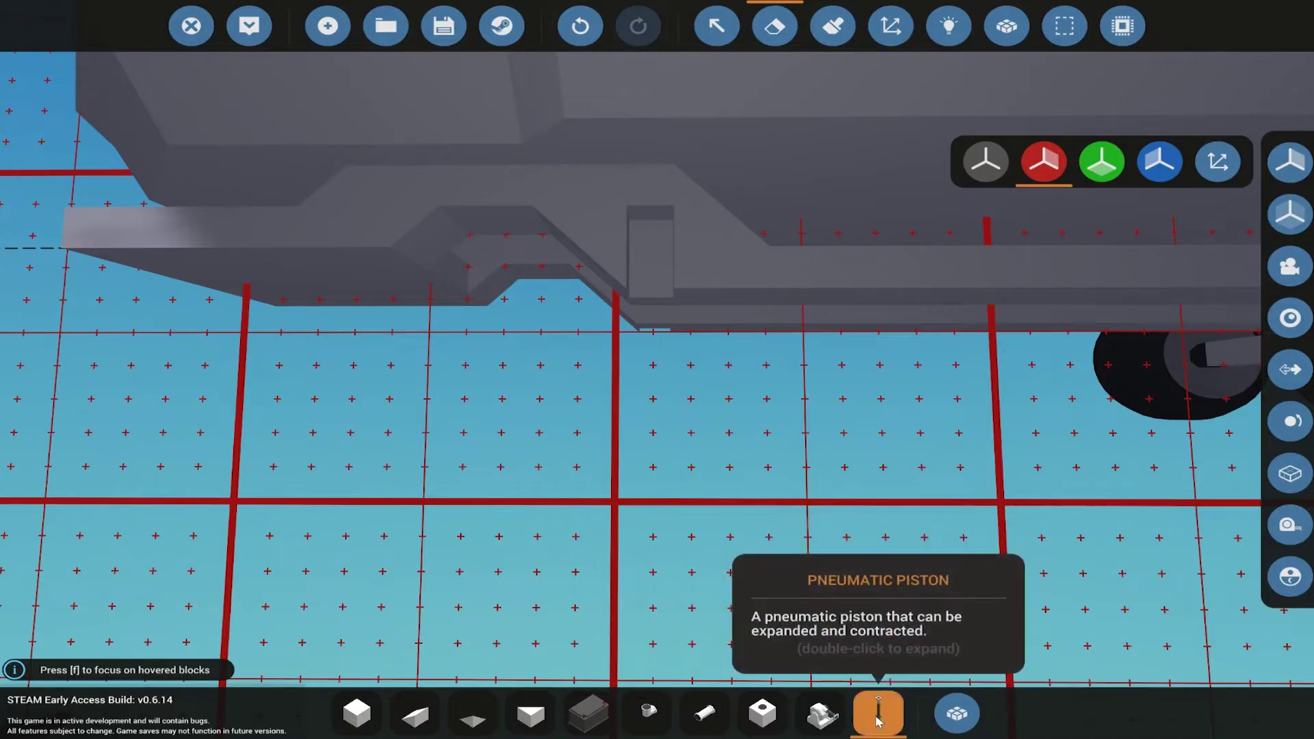
{"action": "left_click", "coordinate": [606, 270]}
{"action": "key", "text": "r"}
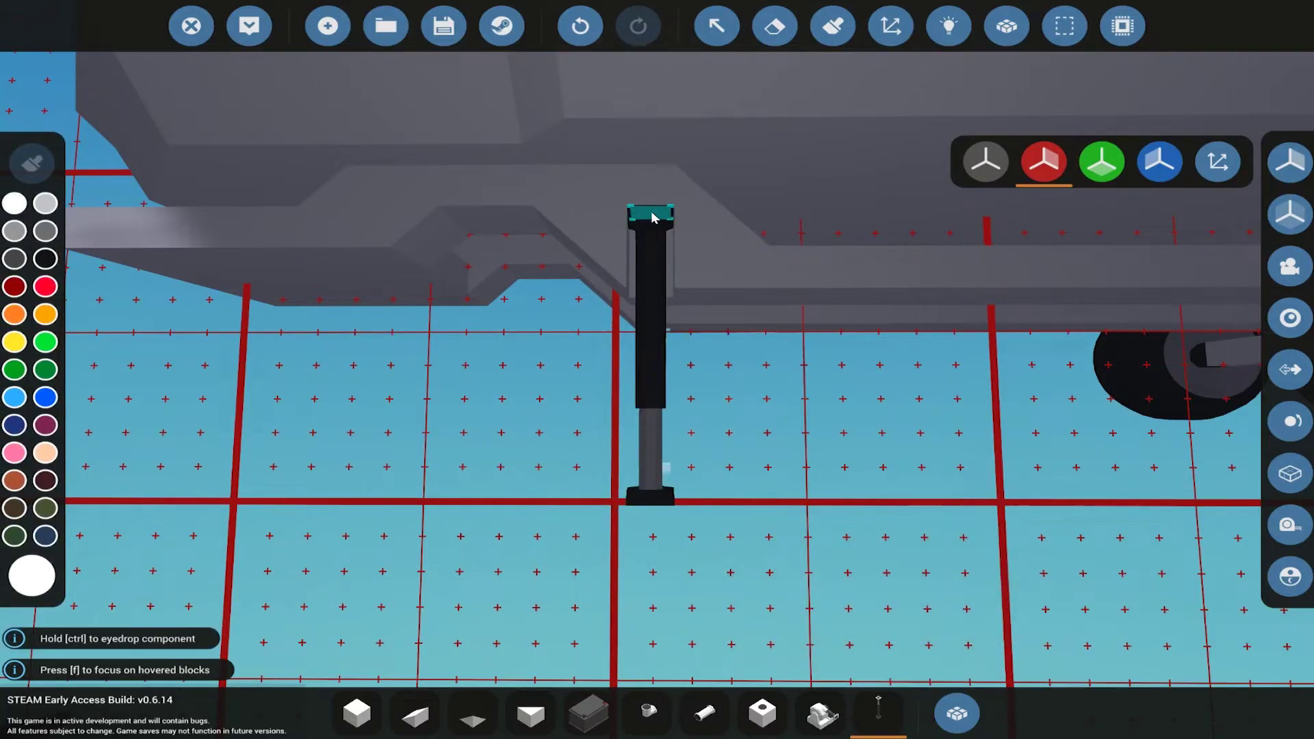
{"action": "scroll", "coordinate": [653, 218], "scroll_direction": "down", "scroll_amount": 5}
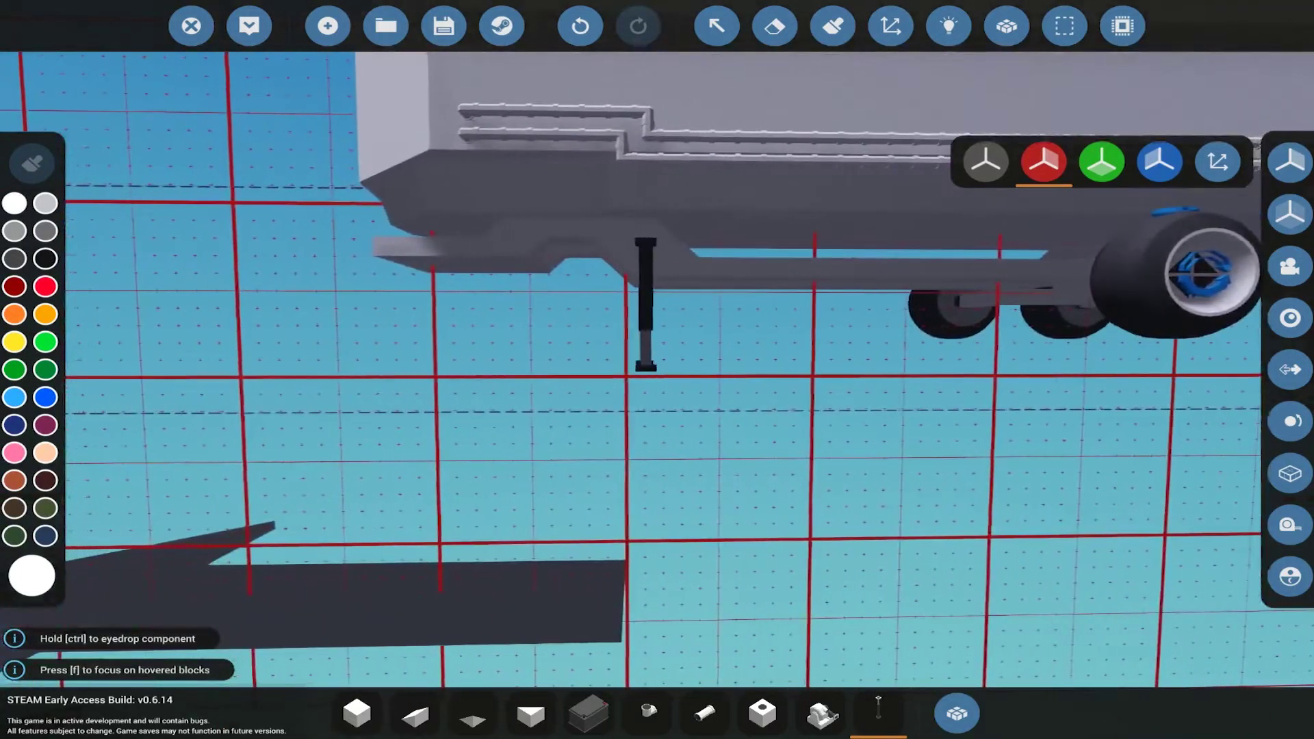
{"action": "scroll", "coordinate": [658, 370], "scroll_direction": "down", "scroll_amount": 5}
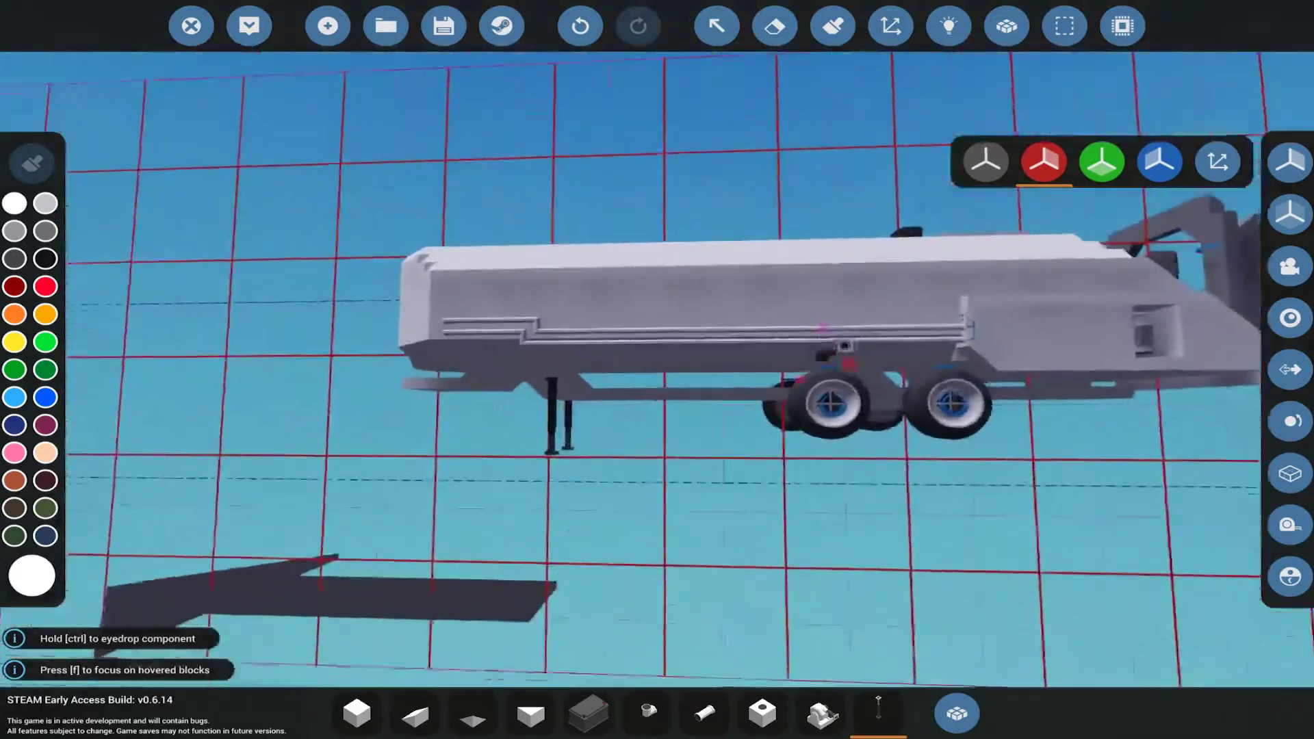
{"action": "right_click", "coordinate": [835, 372]}
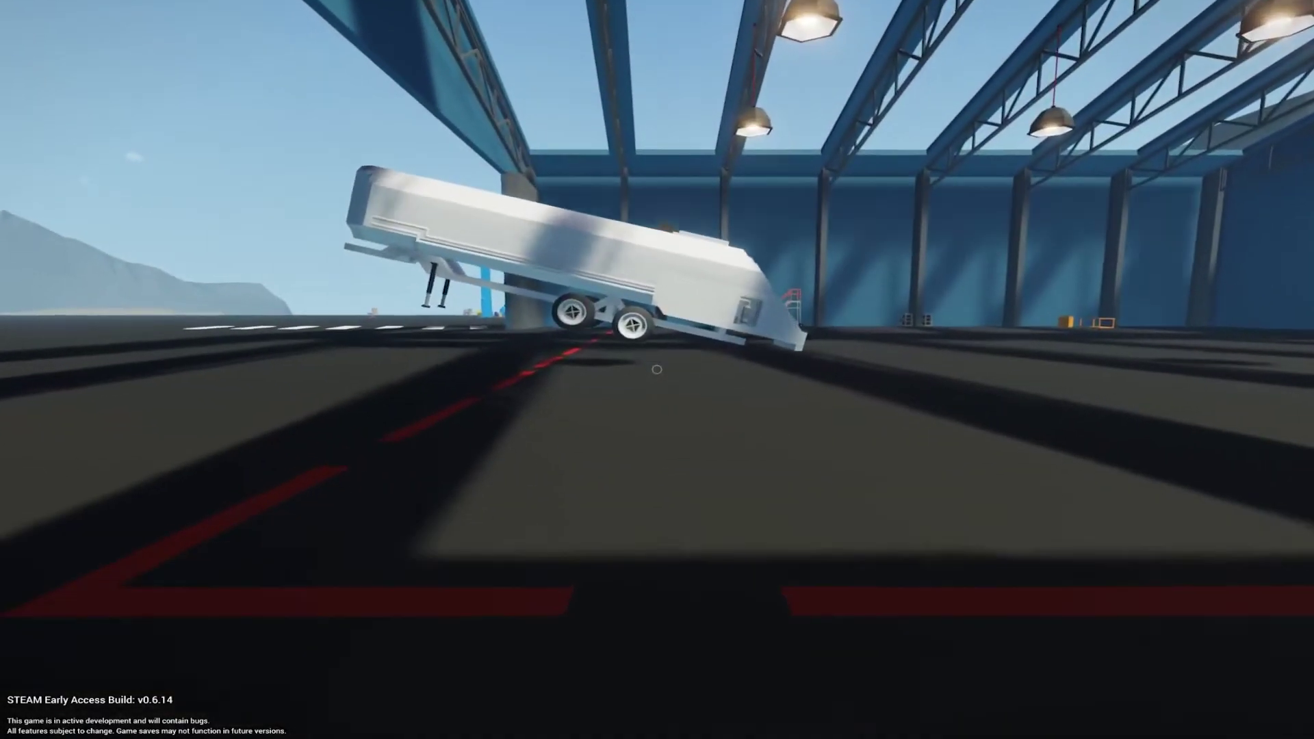
- Walk up to the spawned trailer to check its landing legs, then return to the editor
{"action": "key", "text": "w"}
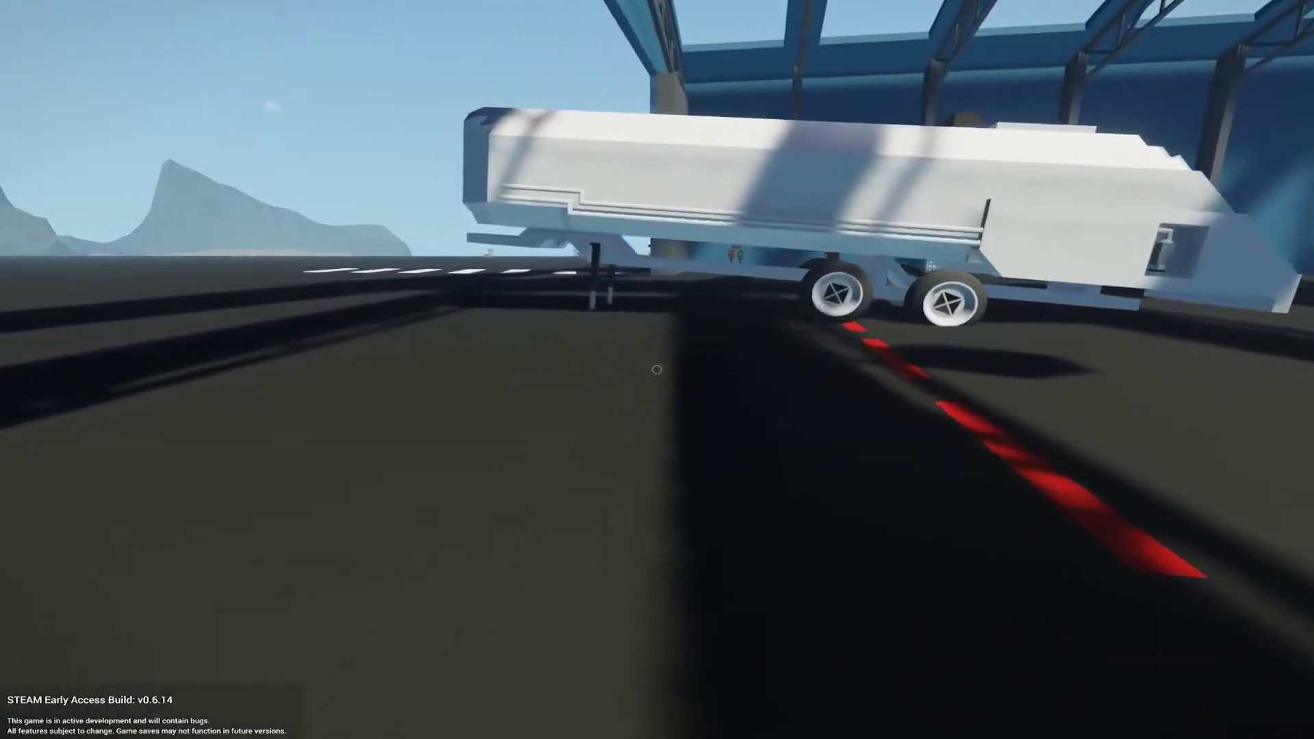
{"action": "key", "text": "w"}
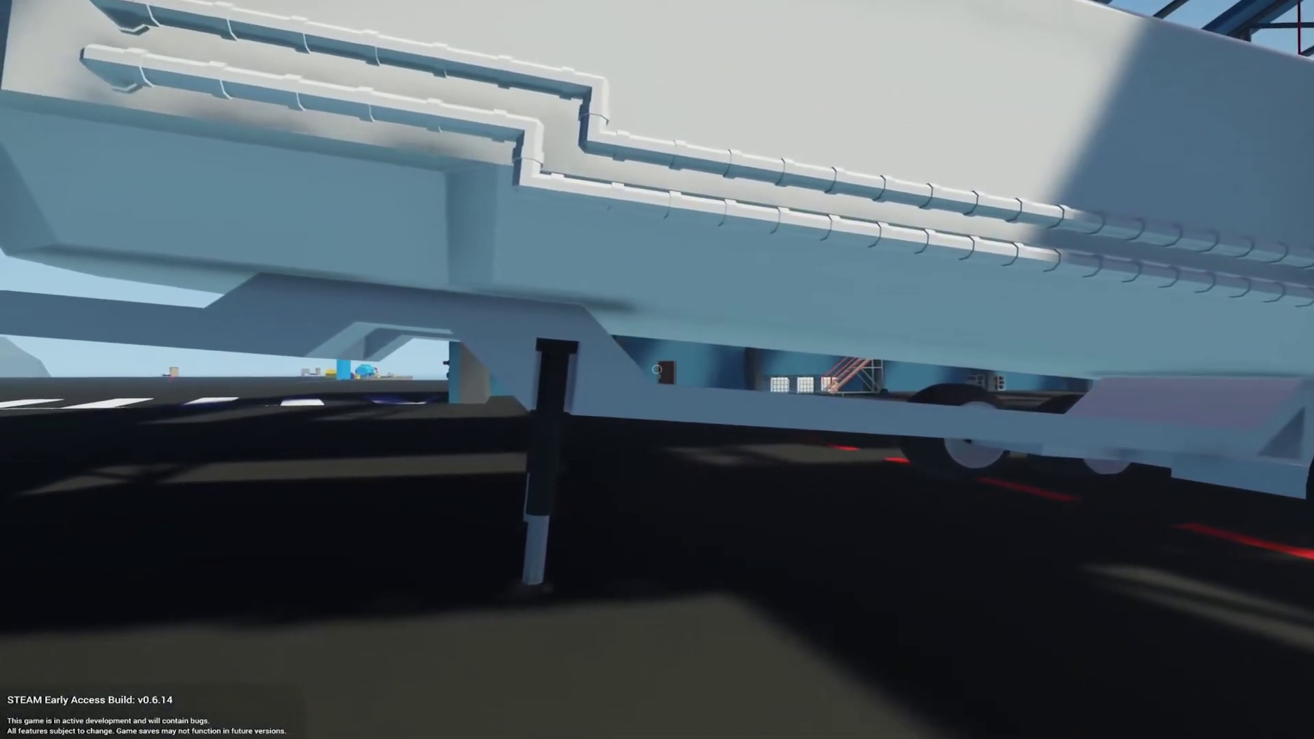
{"action": "key", "text": "s"}
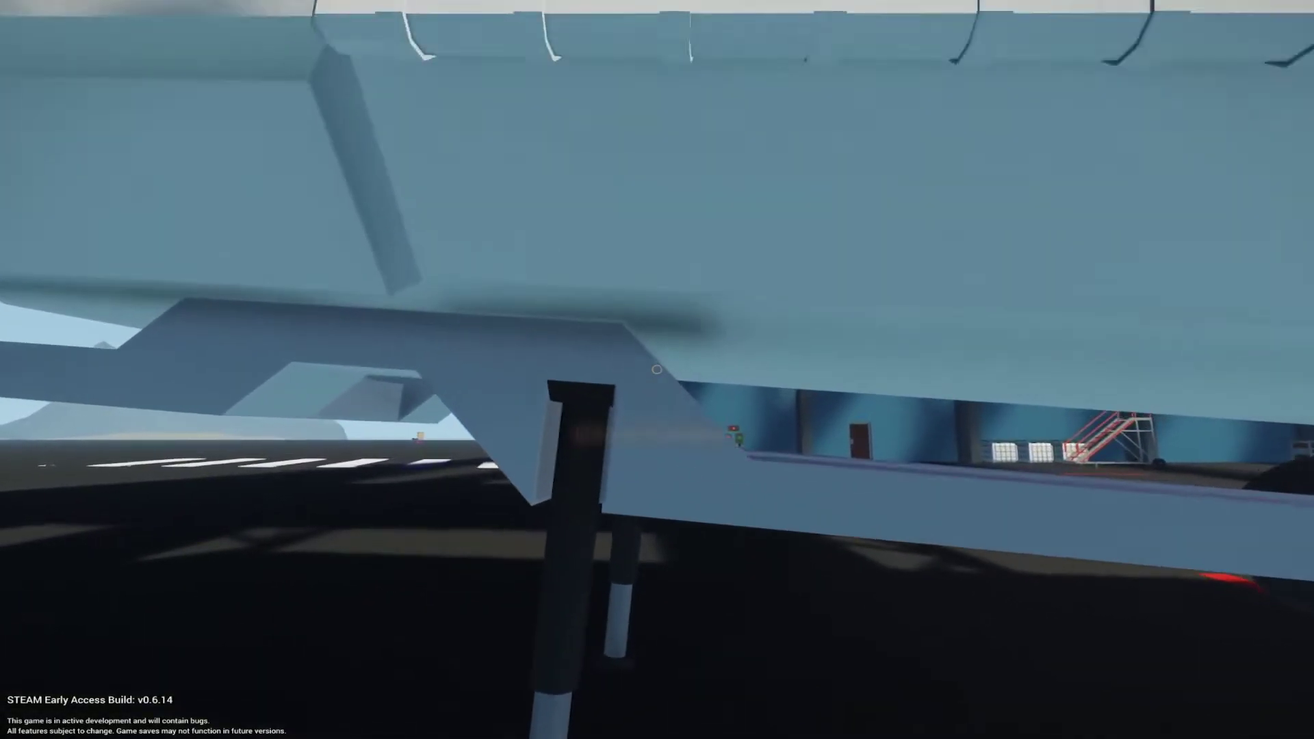
{"action": "key", "text": "e"}
{"action": "key", "text": "e"}
- Erase the old leg parts and add blocks forming a recess under the front frame
{"action": "left_click_drag", "start_coordinate": [658, 370], "coordinate": [648, 39]}
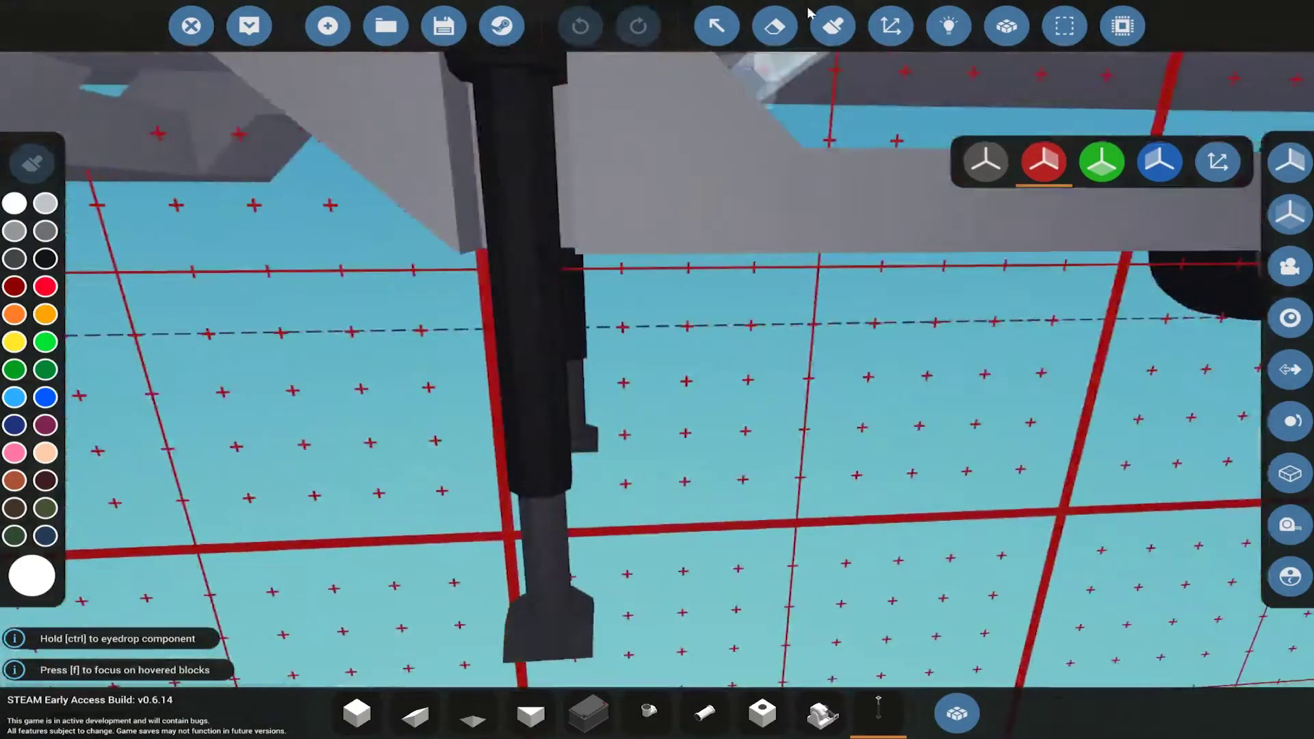
{"action": "left_click", "coordinate": [776, 26]}
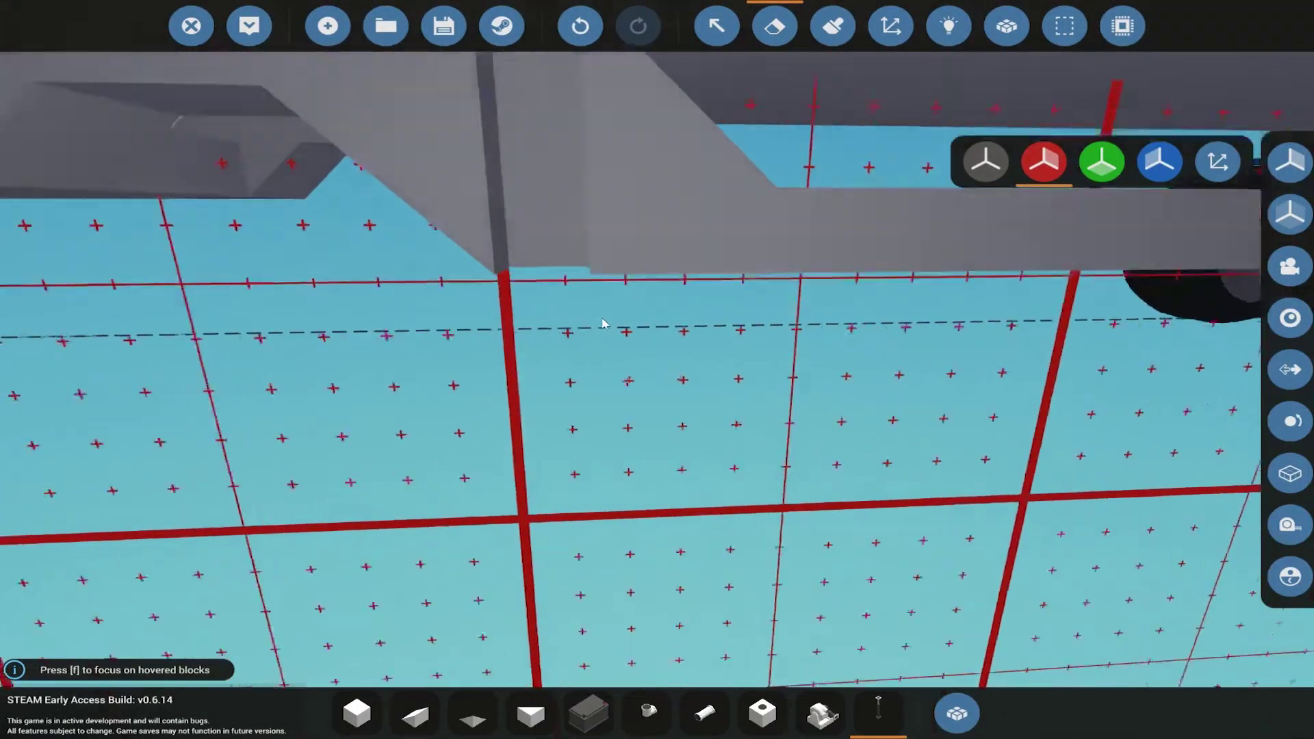
{"action": "left_click_drag", "start_coordinate": [543, 151], "coordinate": [612, 481]}
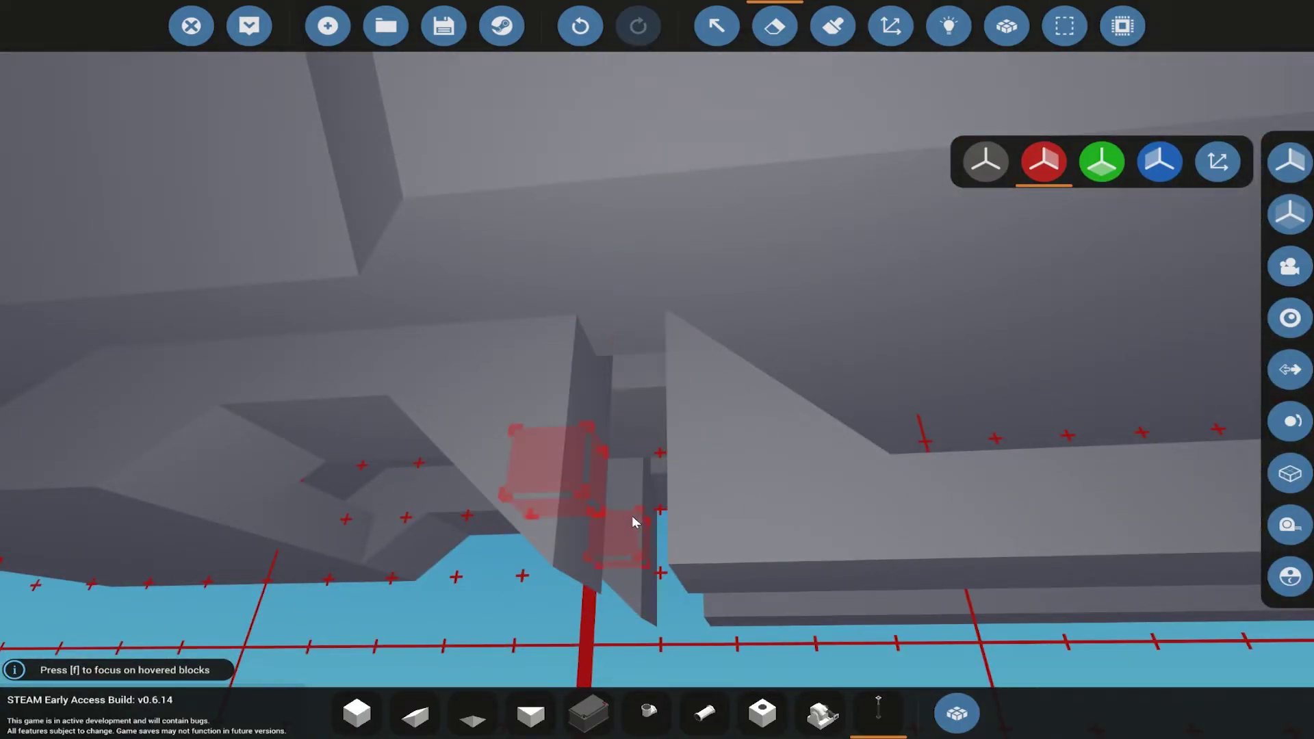
{"action": "scroll", "coordinate": [631, 516], "scroll_direction": "up", "scroll_amount": 5}
{"action": "scroll", "coordinate": [629, 514], "scroll_direction": "down", "scroll_amount": 5}
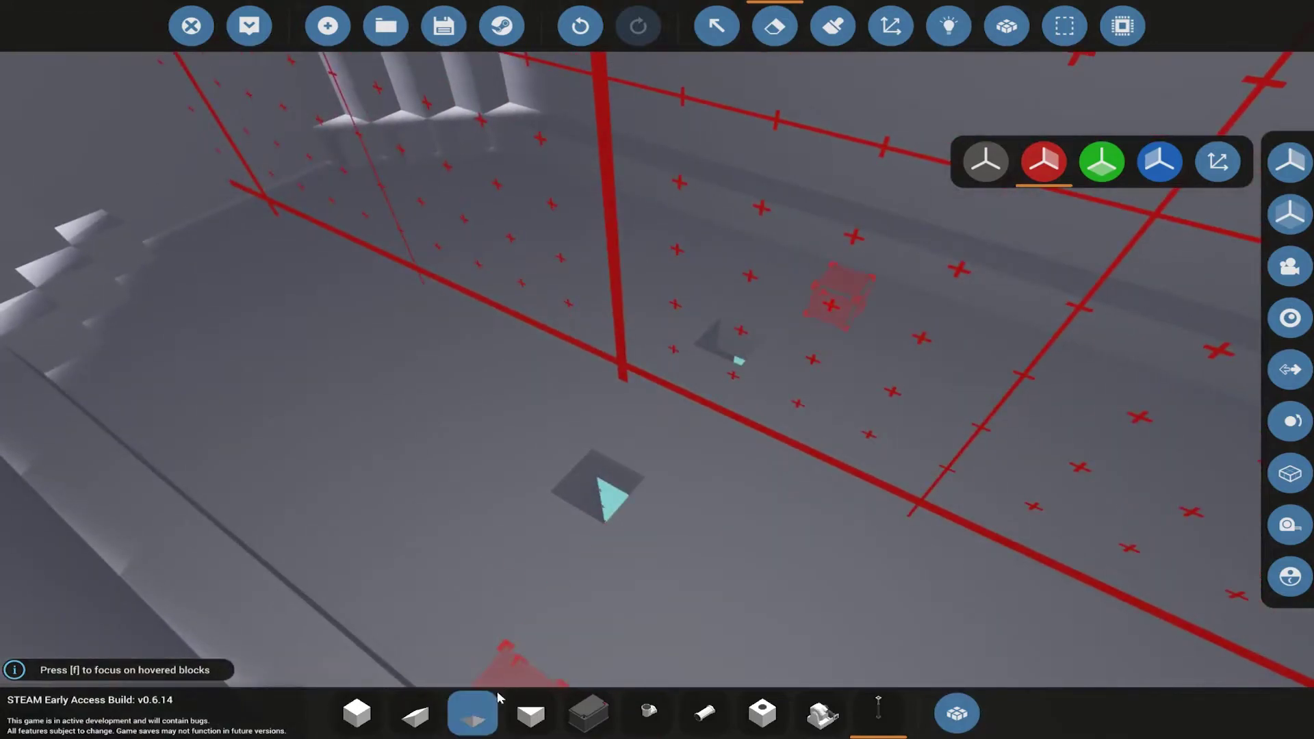
{"action": "left_click", "coordinate": [357, 713]}
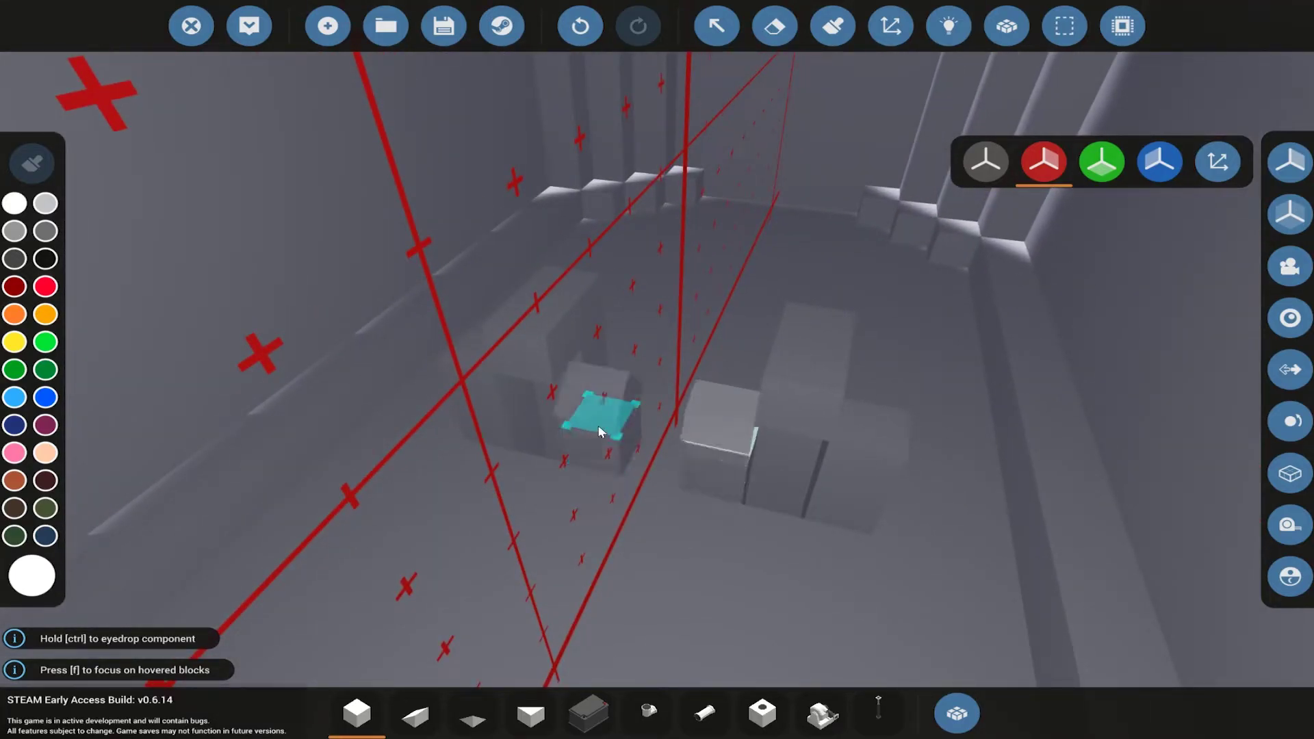
{"action": "mouse_move", "coordinate": [513, 457]}
{"action": "left_mouse_down"}
{"action": "mouse_move", "coordinate": [821, 442]}
{"action": "mouse_move", "coordinate": [607, 616]}
{"action": "left_mouse_up"}
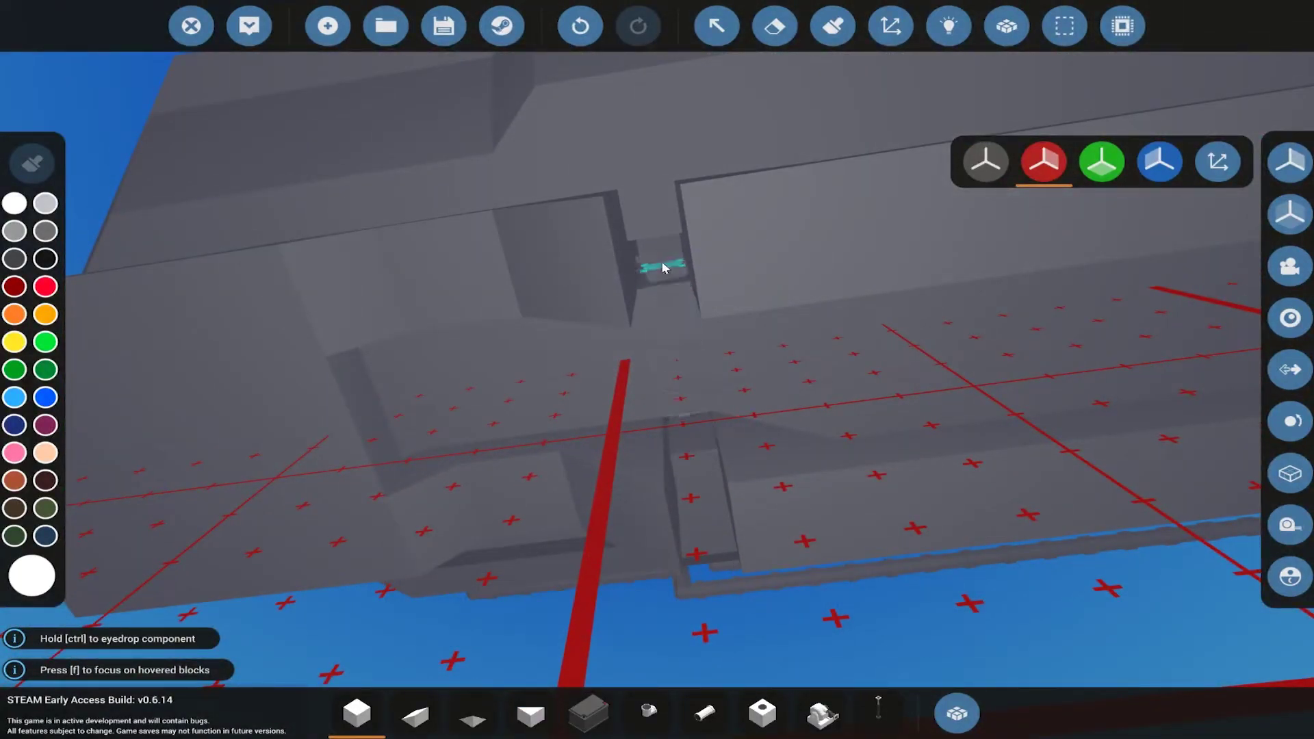
- Fit pneumatic pistons into the recess and inspect the leg from beneath the trailer
{"action": "left_click", "coordinate": [879, 712]}
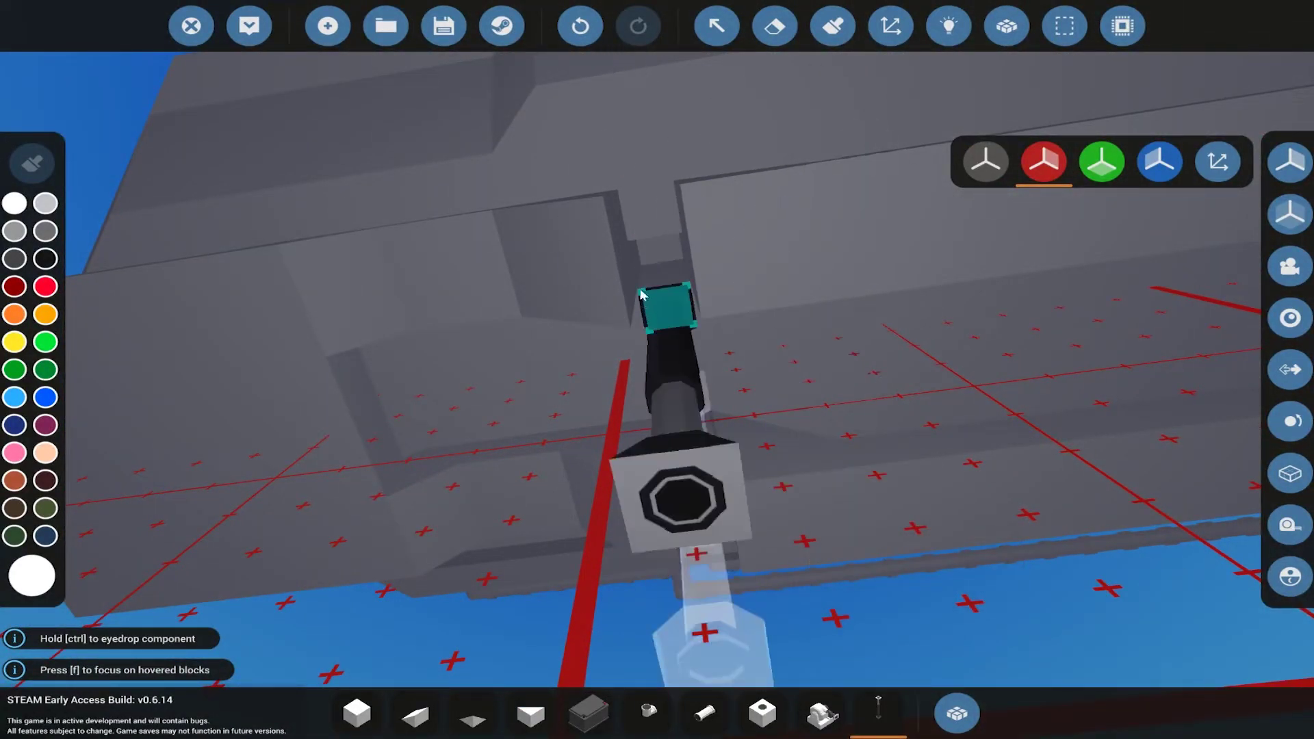
{"action": "left_click_drag", "start_coordinate": [648, 256], "coordinate": [698, 403]}
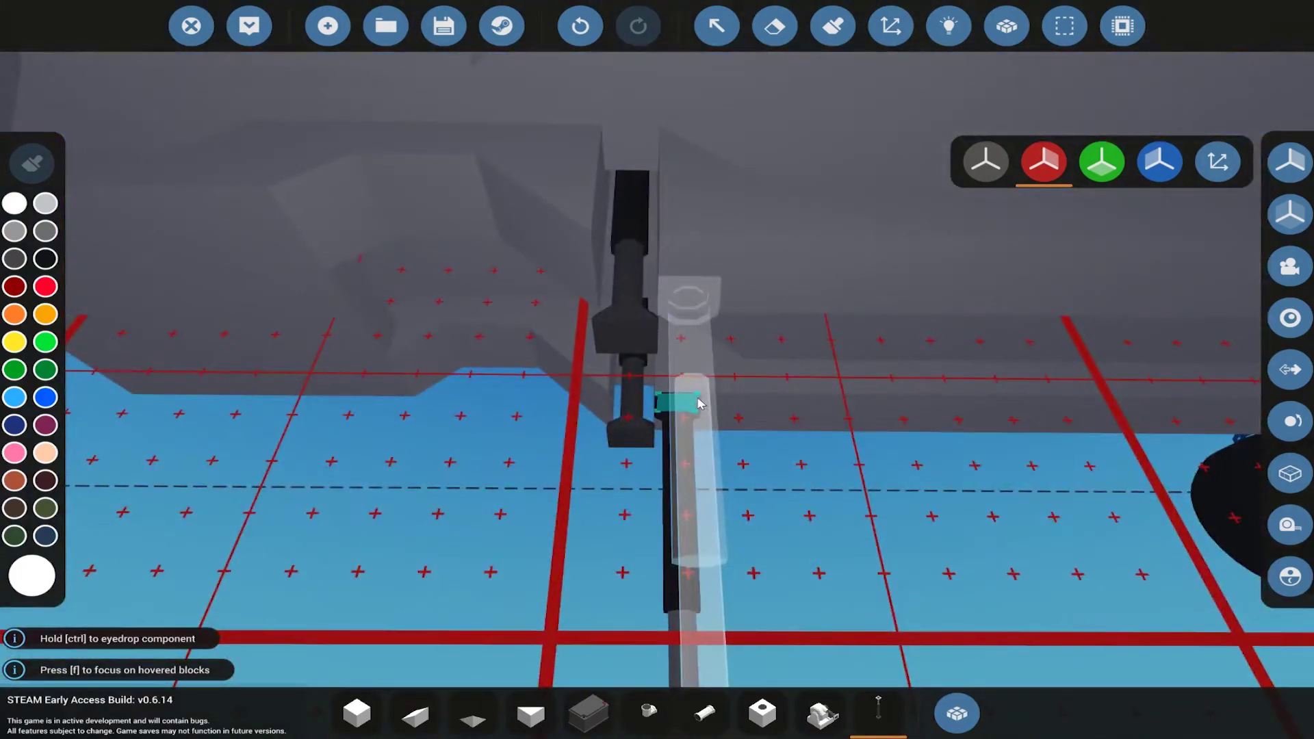
{"action": "left_click", "coordinate": [357, 712]}
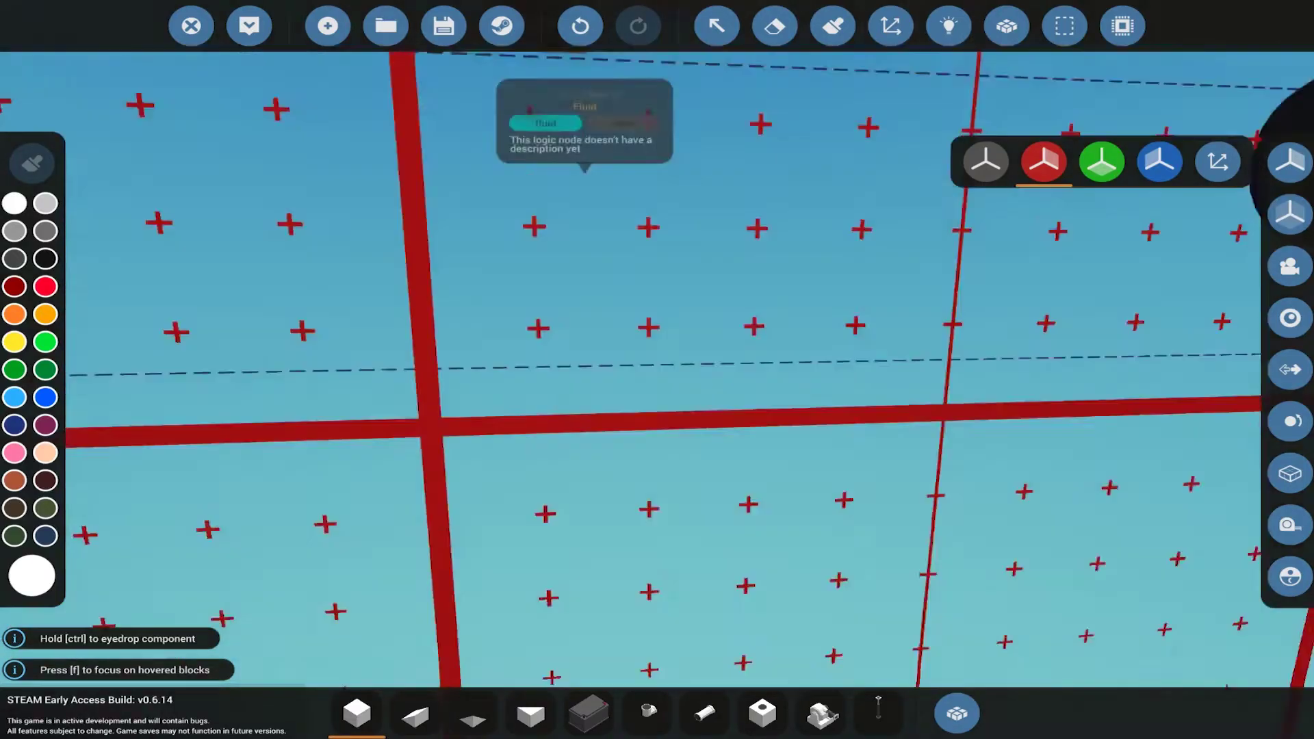
{"action": "mouse_move", "coordinate": [580, 204]}
{"action": "left_mouse_down"}
{"action": "mouse_move", "coordinate": [657, 339]}
{"action": "mouse_move", "coordinate": [631, 196]}
{"action": "mouse_move", "coordinate": [658, 369]}
{"action": "mouse_move", "coordinate": [719, 308]}
{"action": "left_mouse_up"}
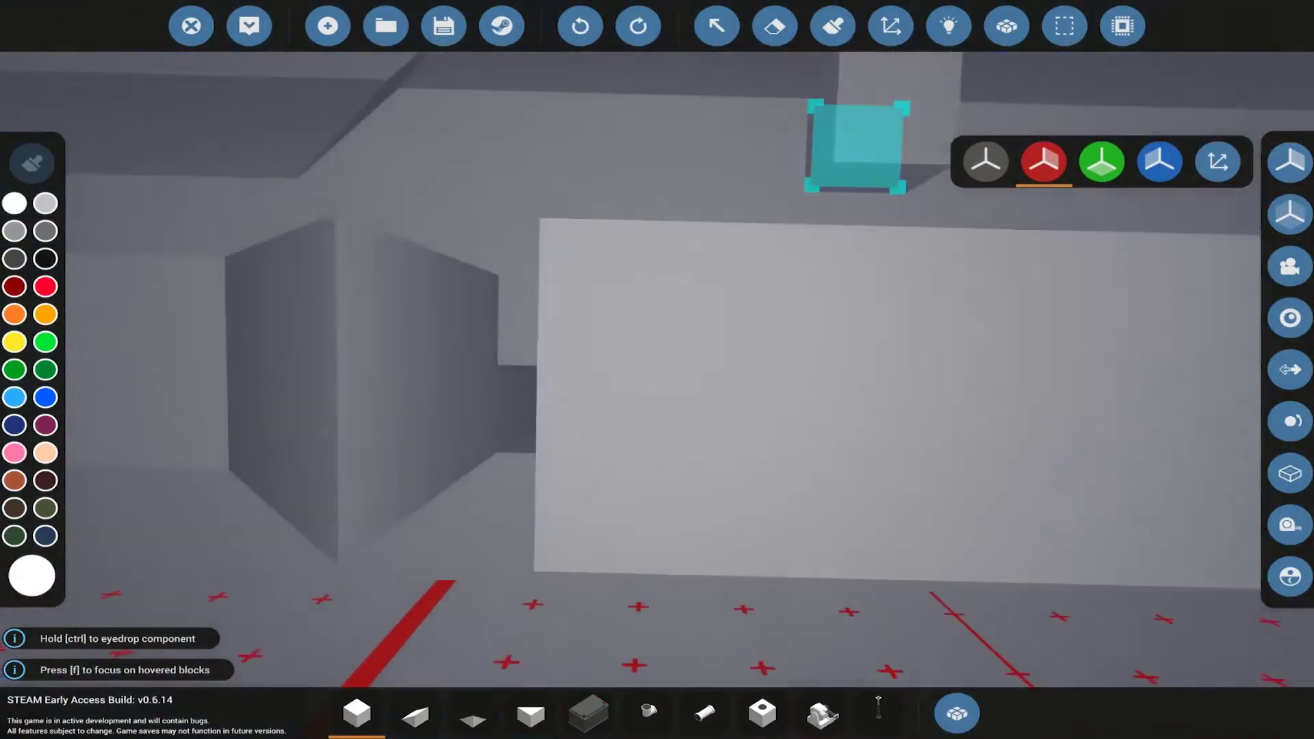
{"action": "left_click_drag", "start_coordinate": [657, 370], "coordinate": [719, 308]}
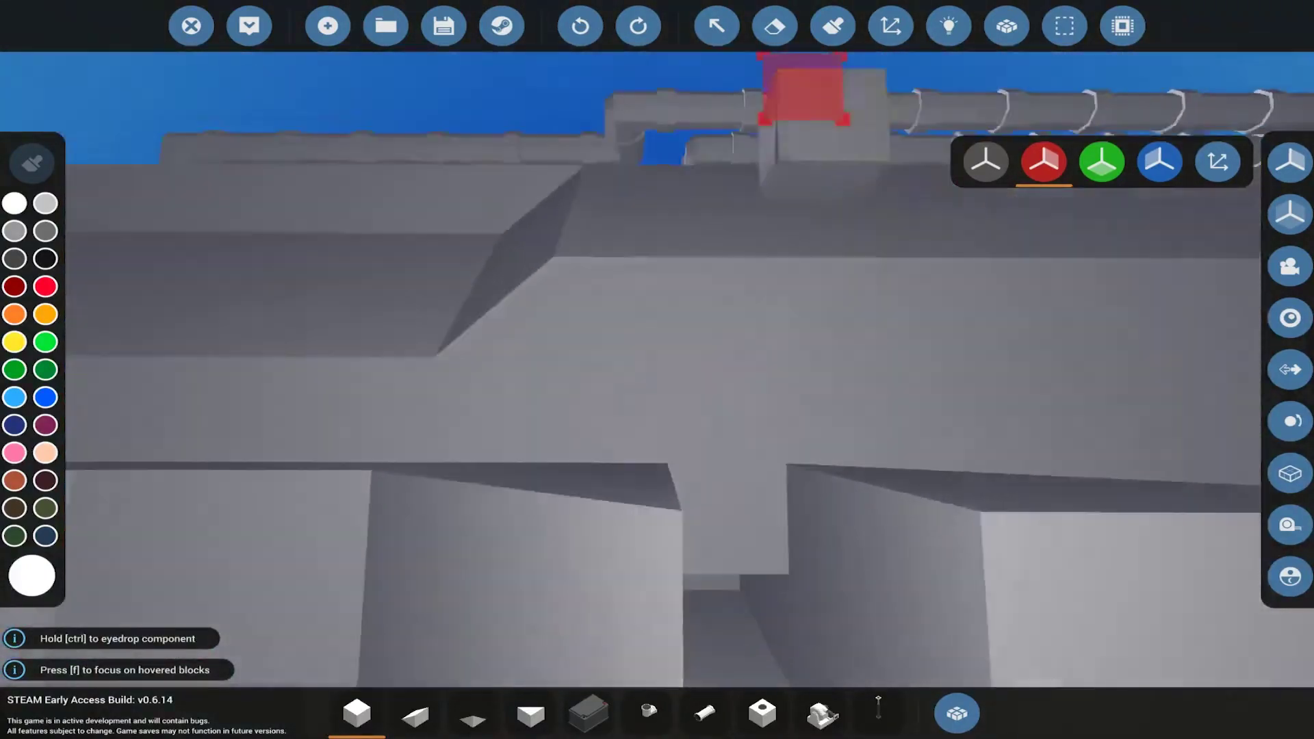
{"action": "left_click_drag", "start_coordinate": [657, 370], "coordinate": [834, 204]}
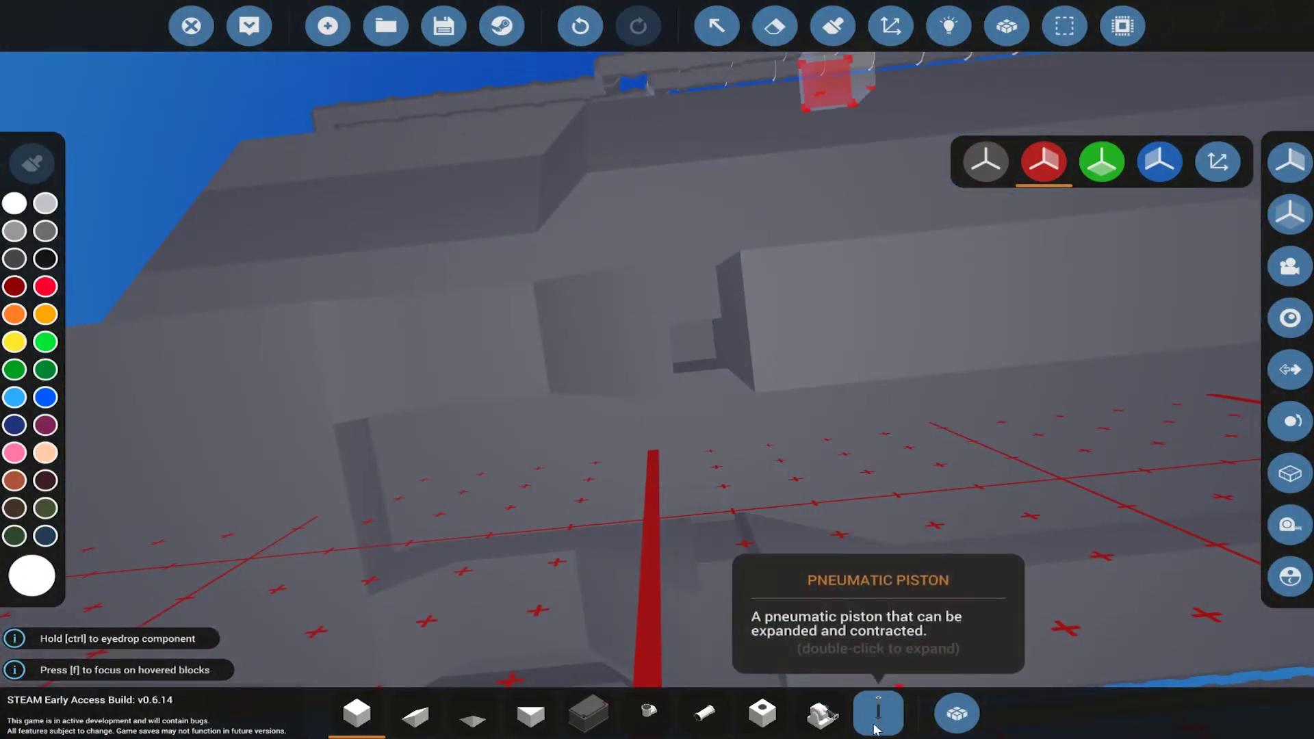
{"action": "key", "text": "f"}
{"action": "left_click_drag", "start_coordinate": [658, 369], "coordinate": [750, 329]}
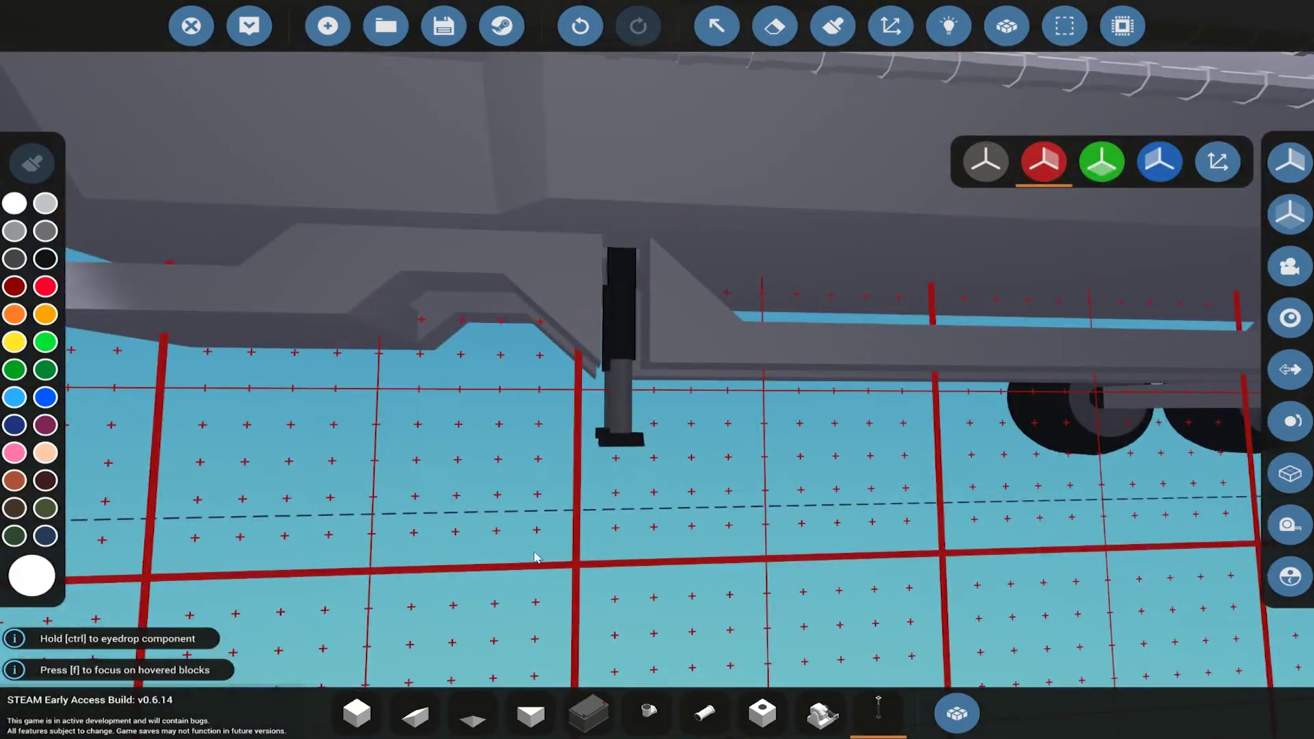
{"action": "left_click", "coordinate": [357, 713]}
{"action": "scroll", "coordinate": [619, 232], "scroll_direction": "up", "scroll_amount": 1}
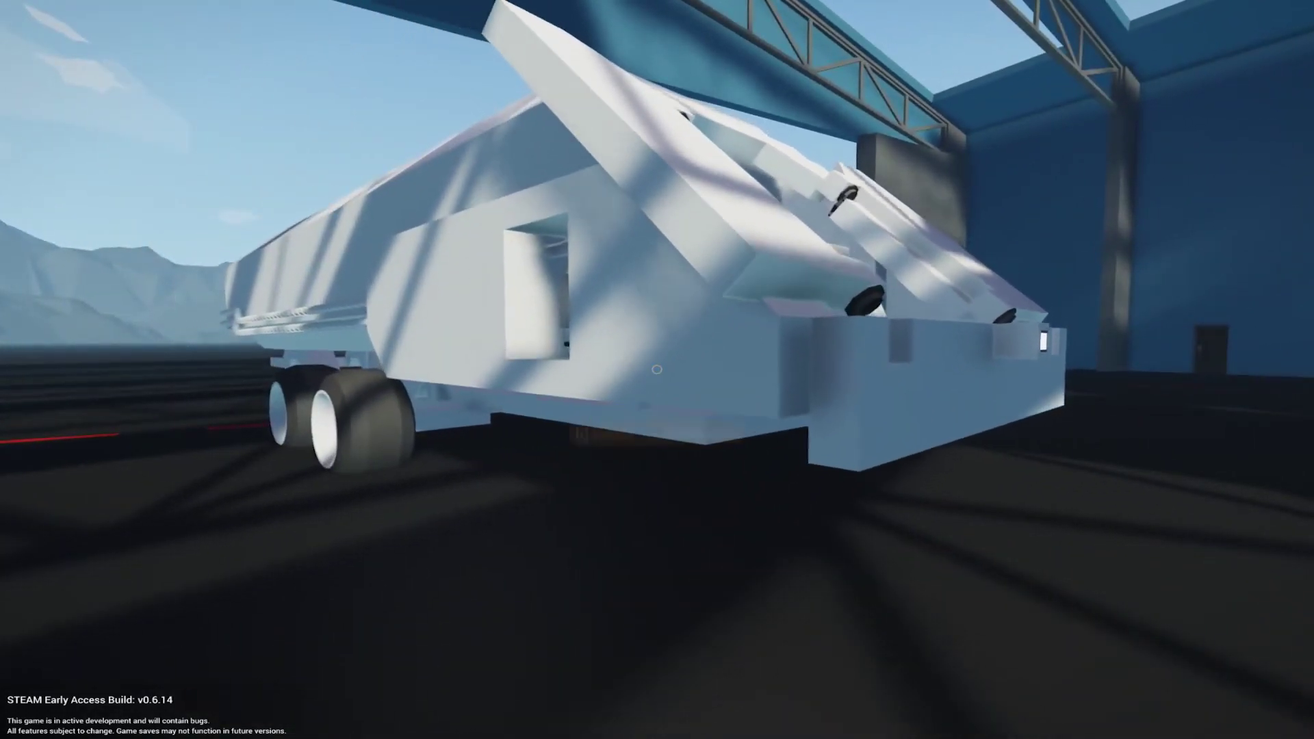
- Switch the trailer's rear toggle button to Off
{"action": "key", "text": "e"}
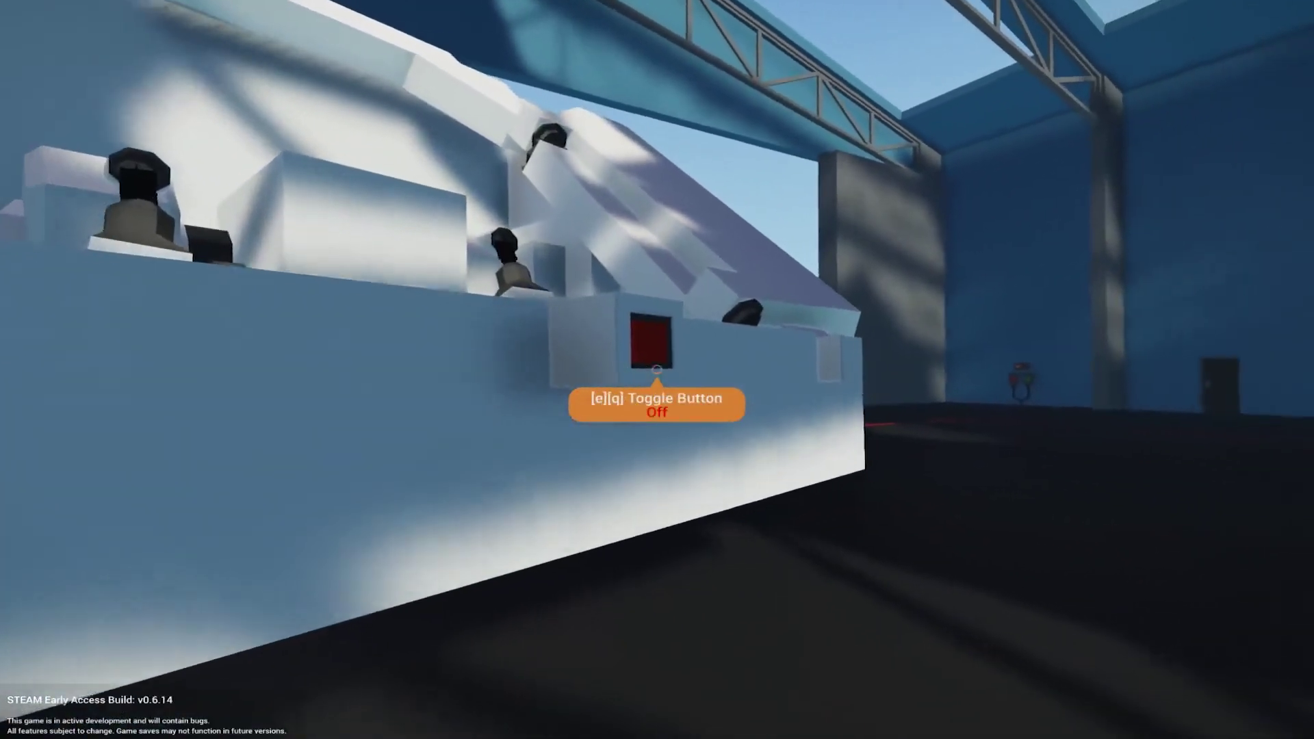